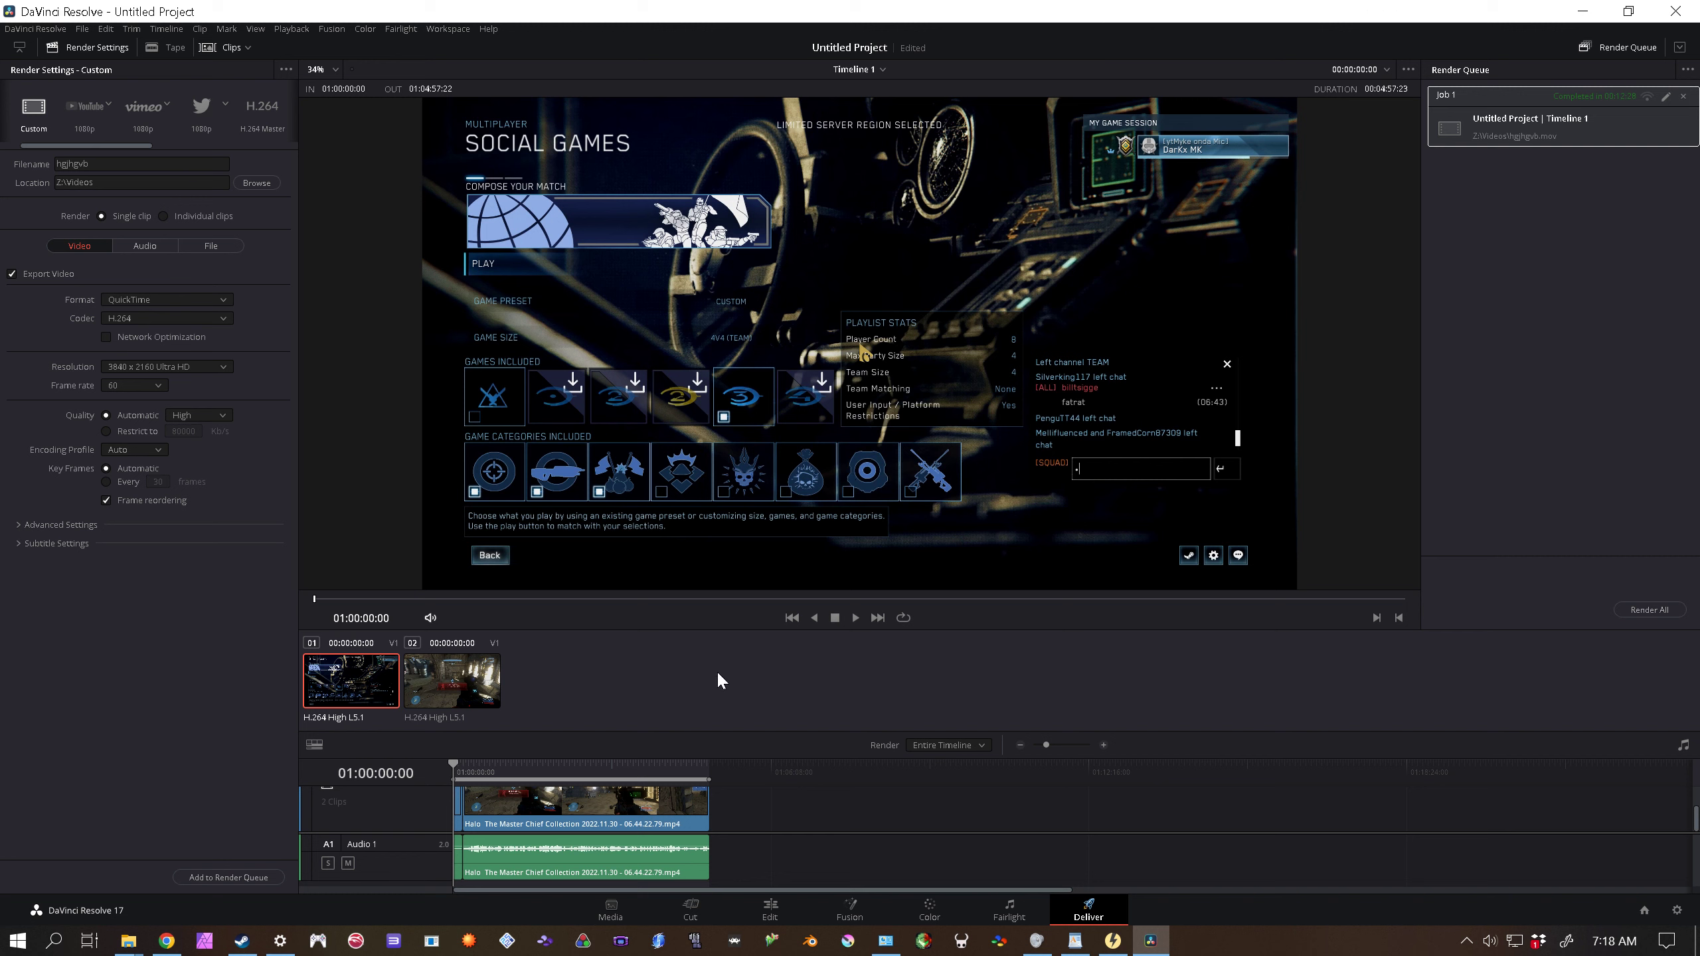
# Step: Bring up the network adapter list and disable the Ethernet connection
pyautogui.click(170, 941)
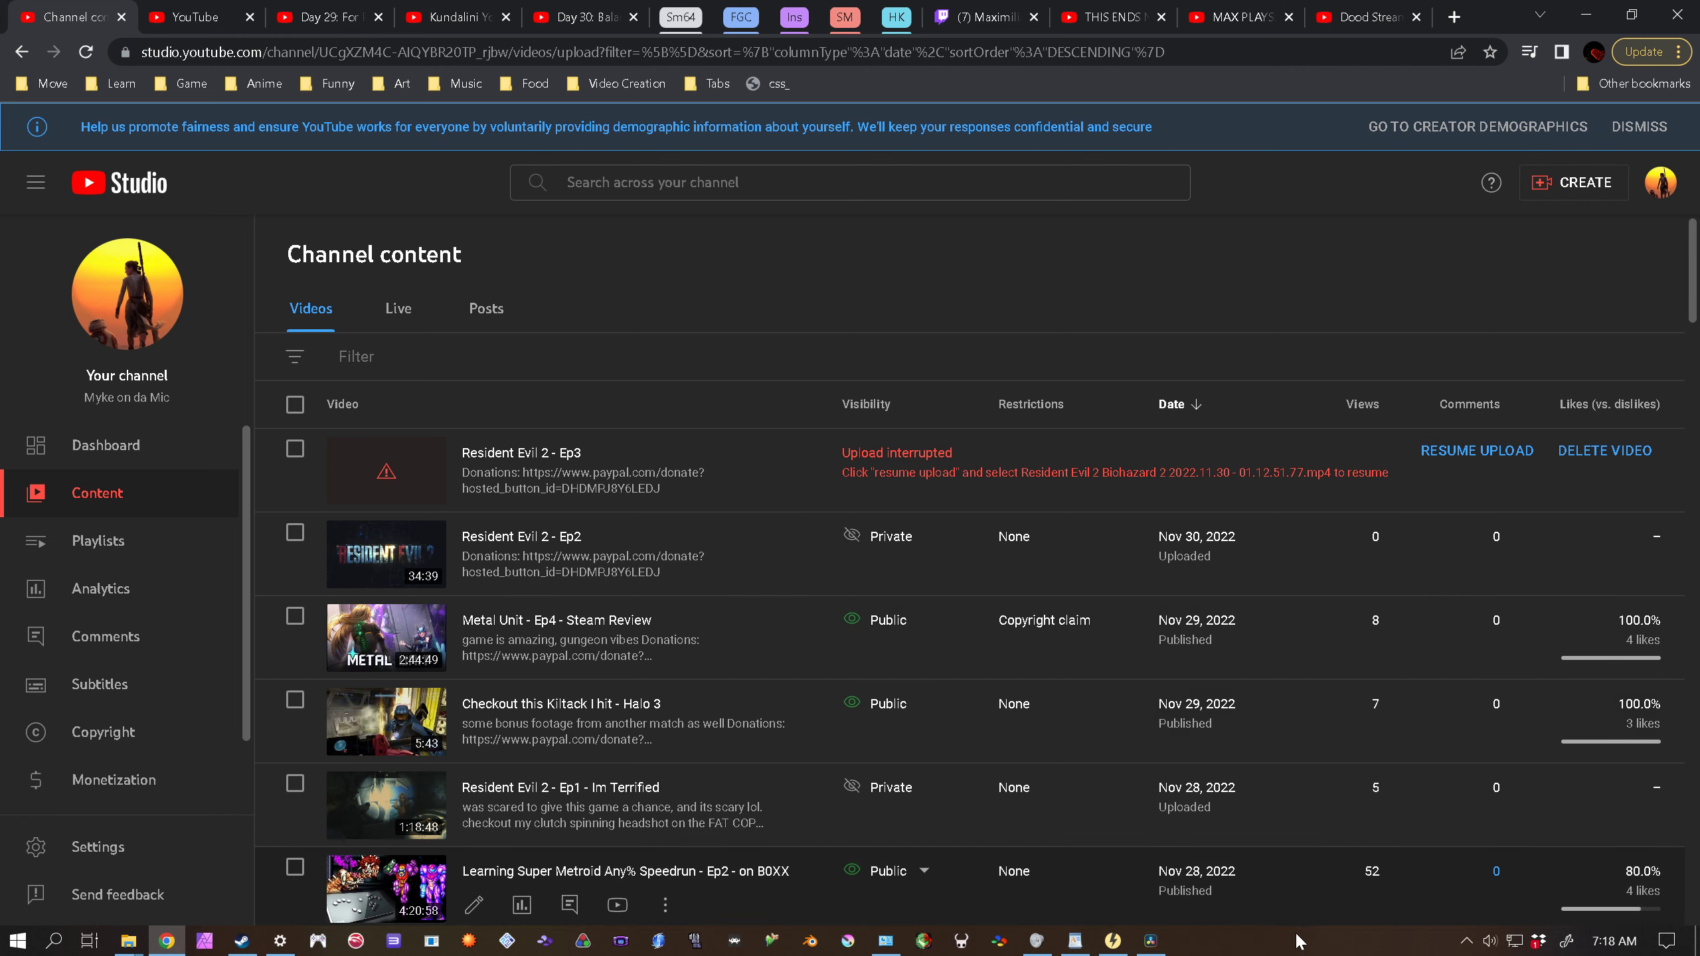
pyautogui.click(900, 945)
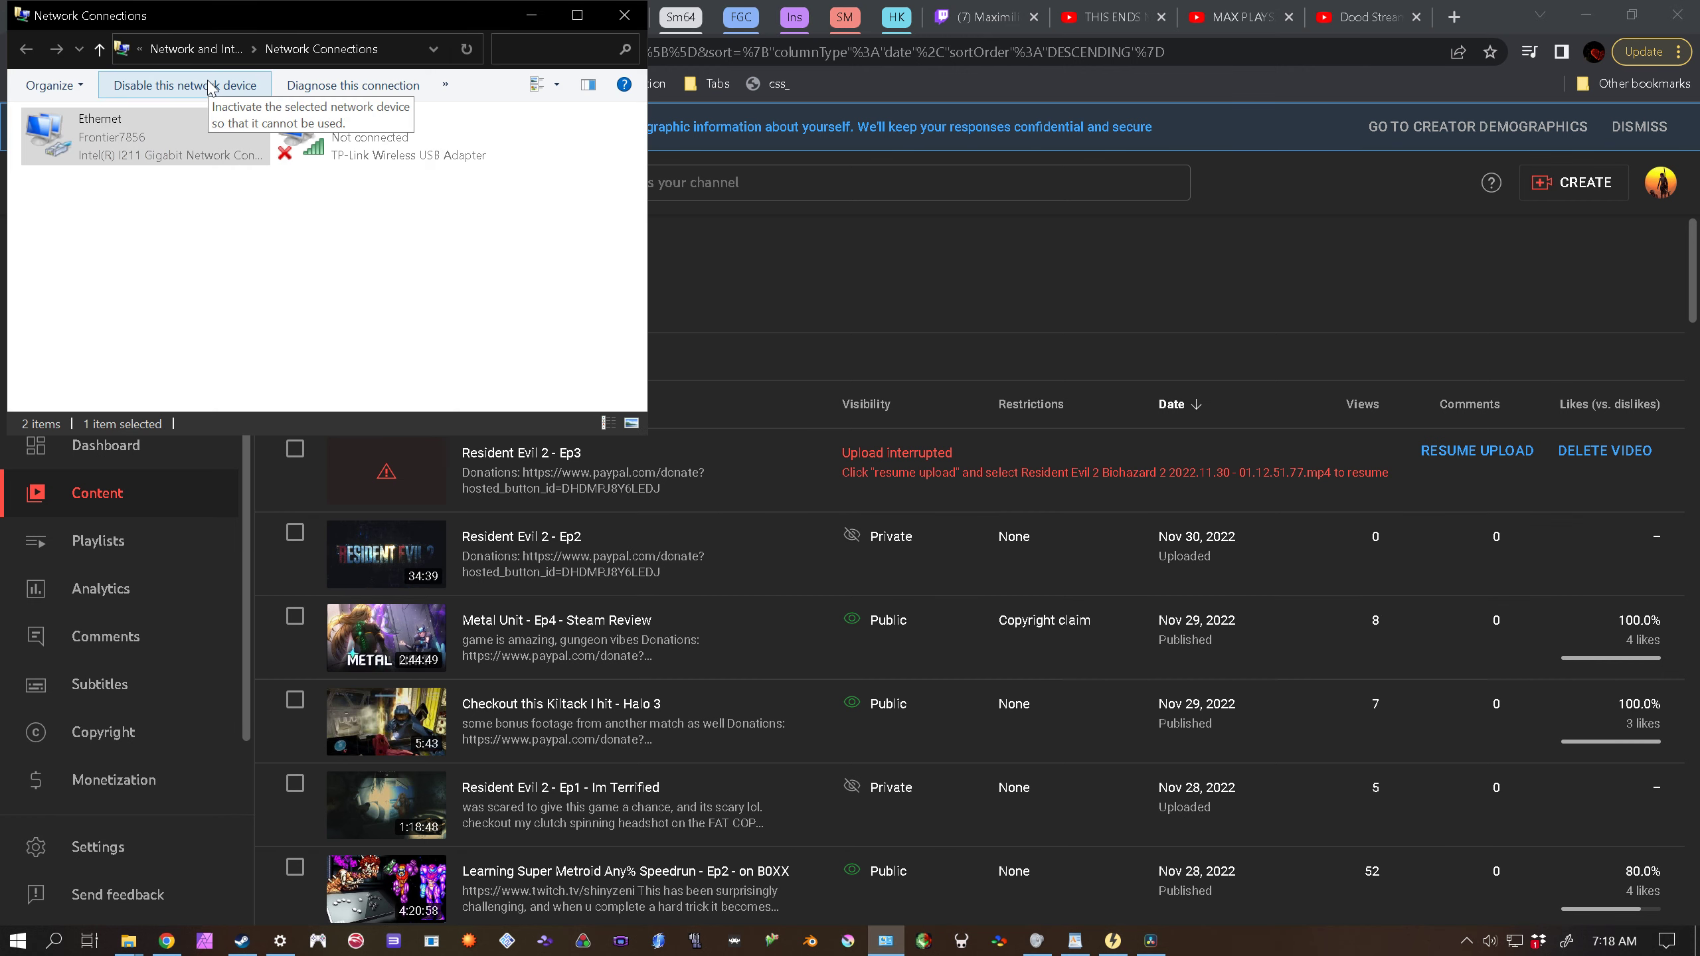
pyautogui.click(531, 15)
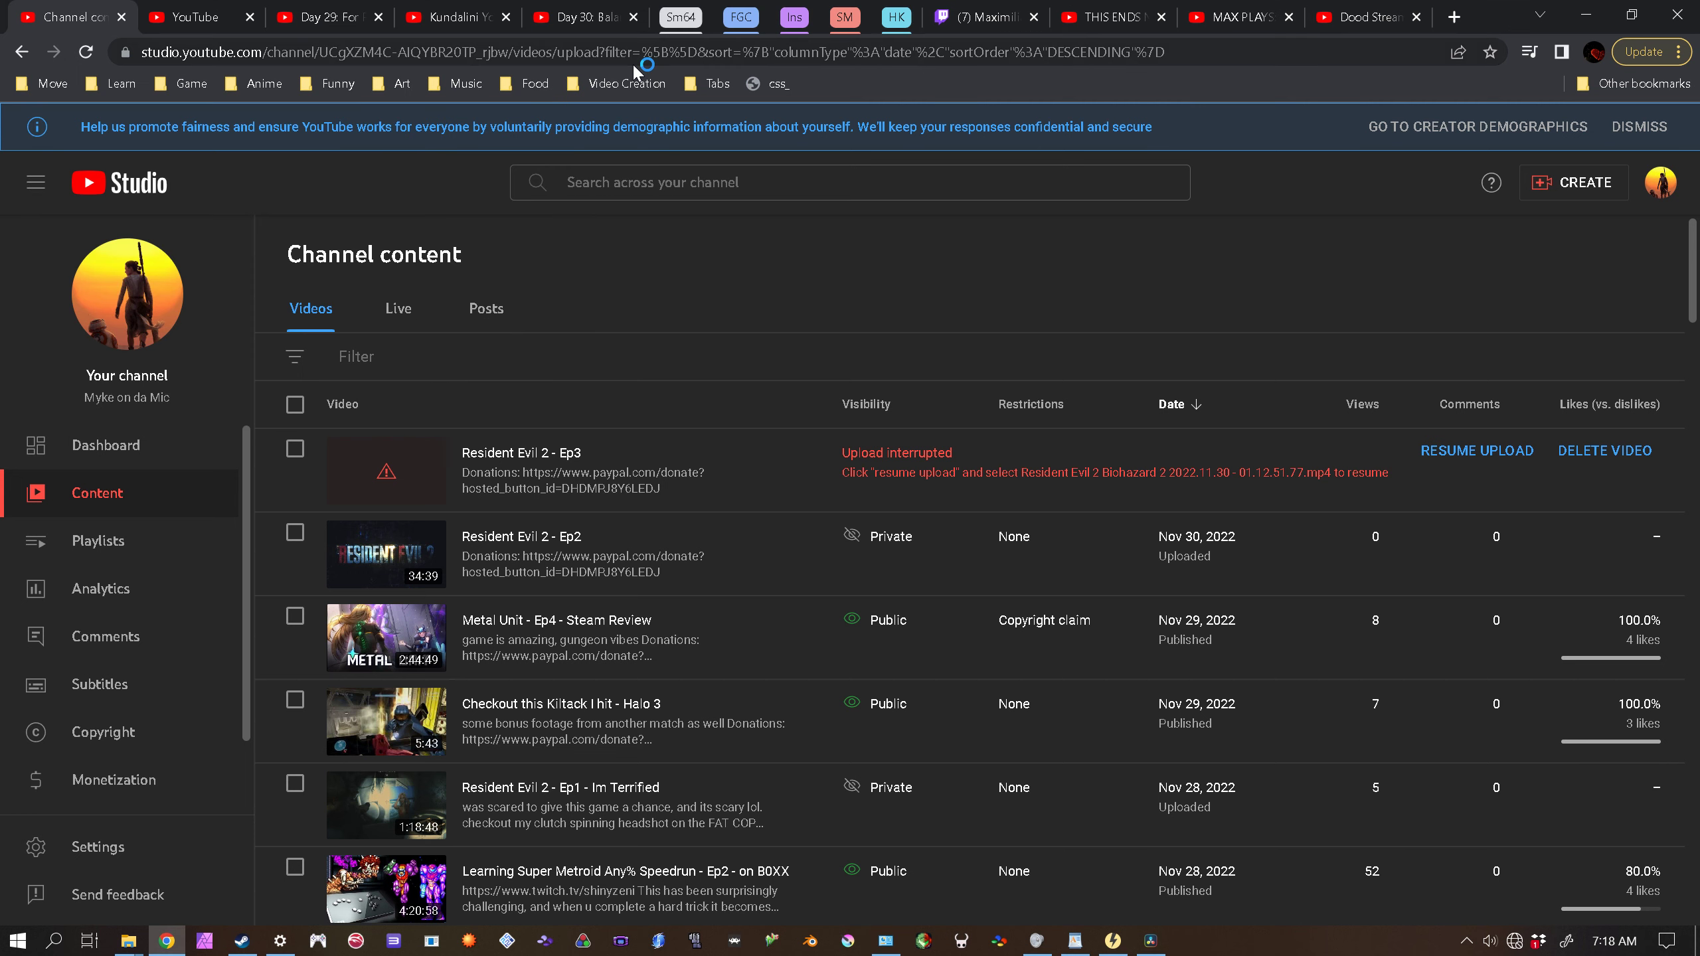
# Step: Connect the computer to the Home 2 Wi-Fi network
pyautogui.click(1515, 941)
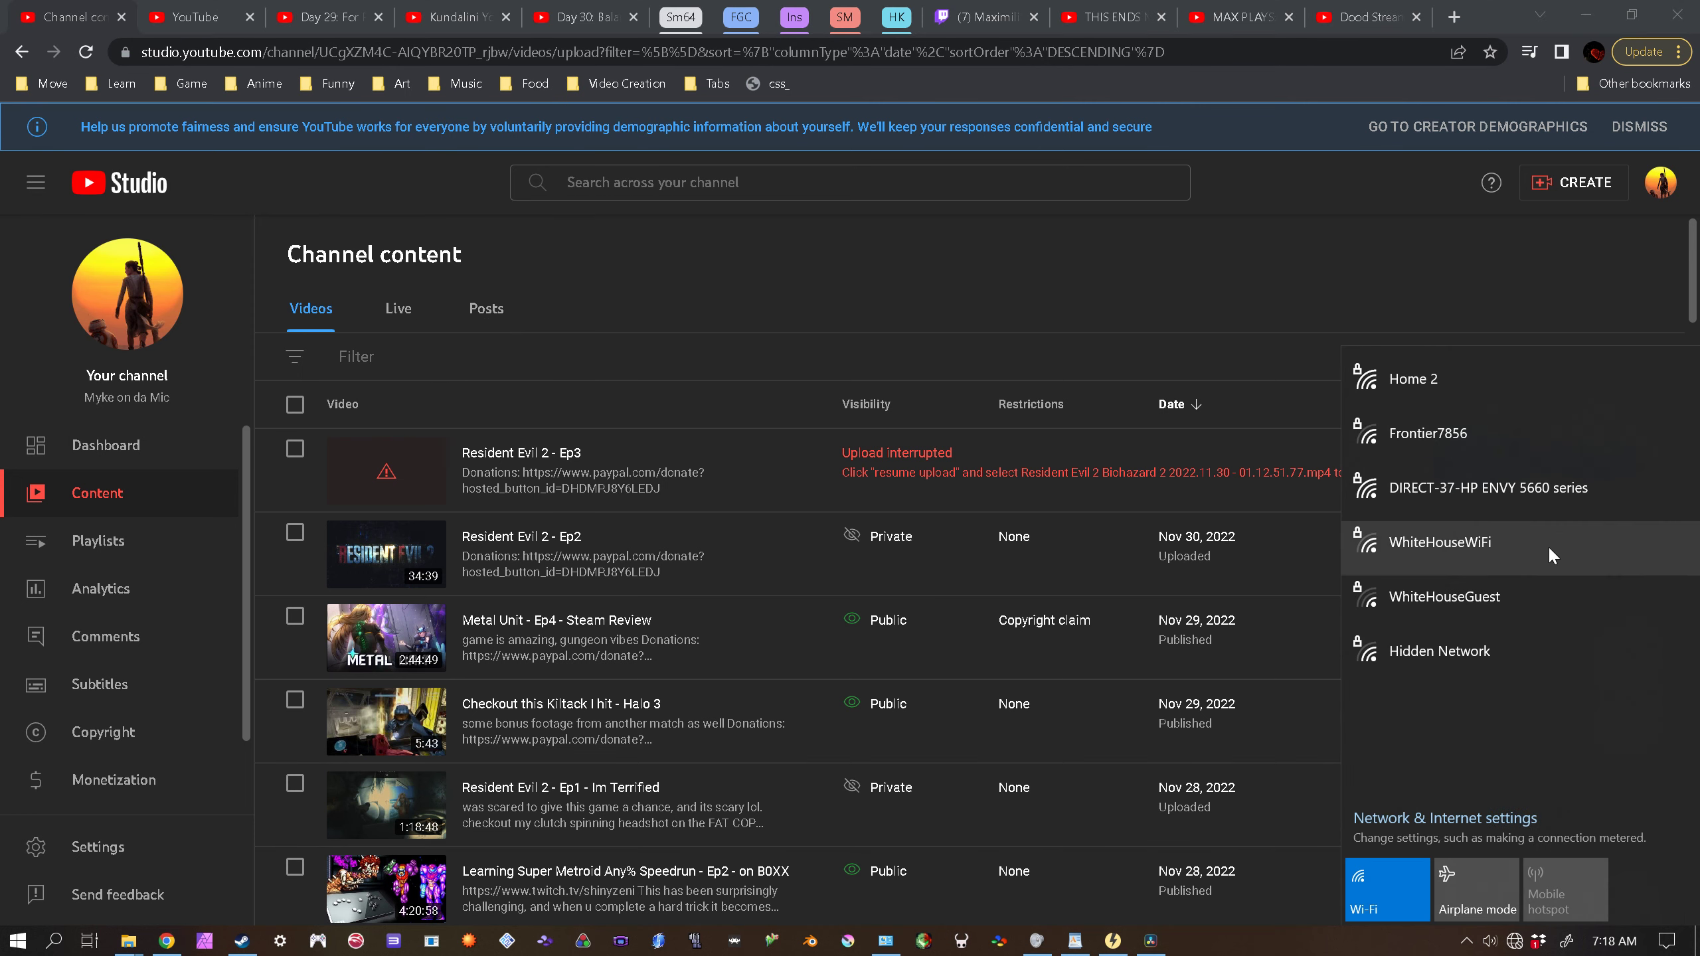
pyautogui.click(1443, 376)
pyautogui.click(1613, 471)
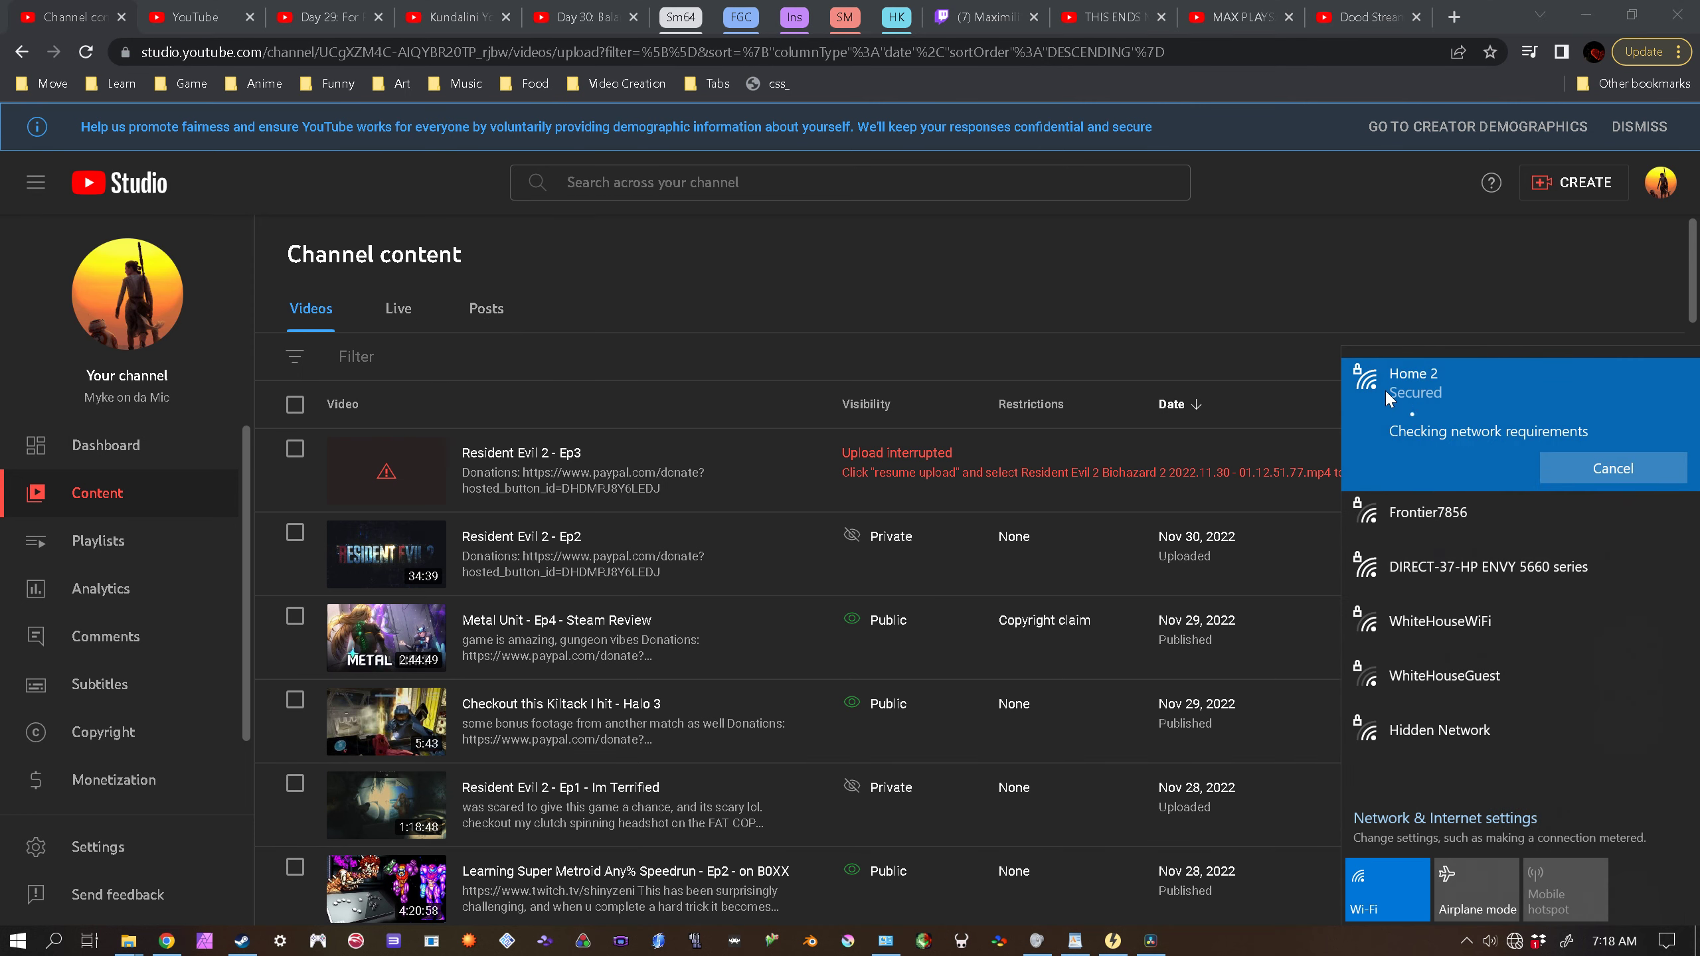
pyautogui.click(1259, 265)
# Step: Close DaVinci Resolve without saving the changes to Untitled Project
pyautogui.moveTo(258, 949)
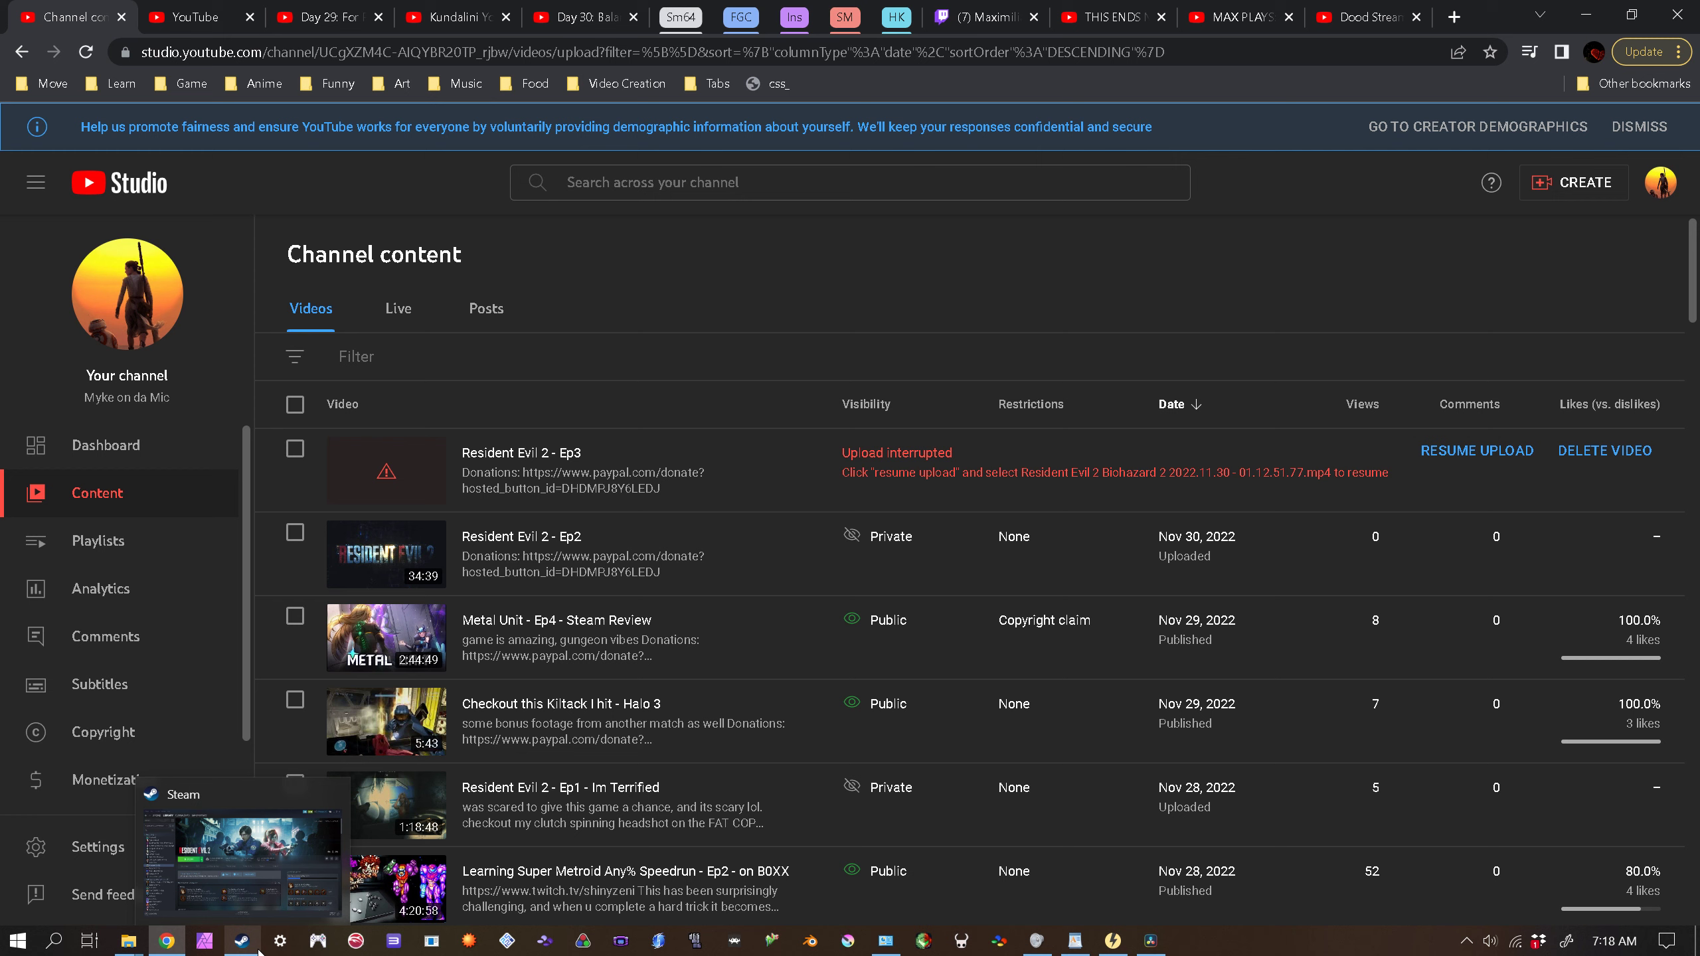
pyautogui.rightClick(1146, 948)
pyautogui.click(1155, 899)
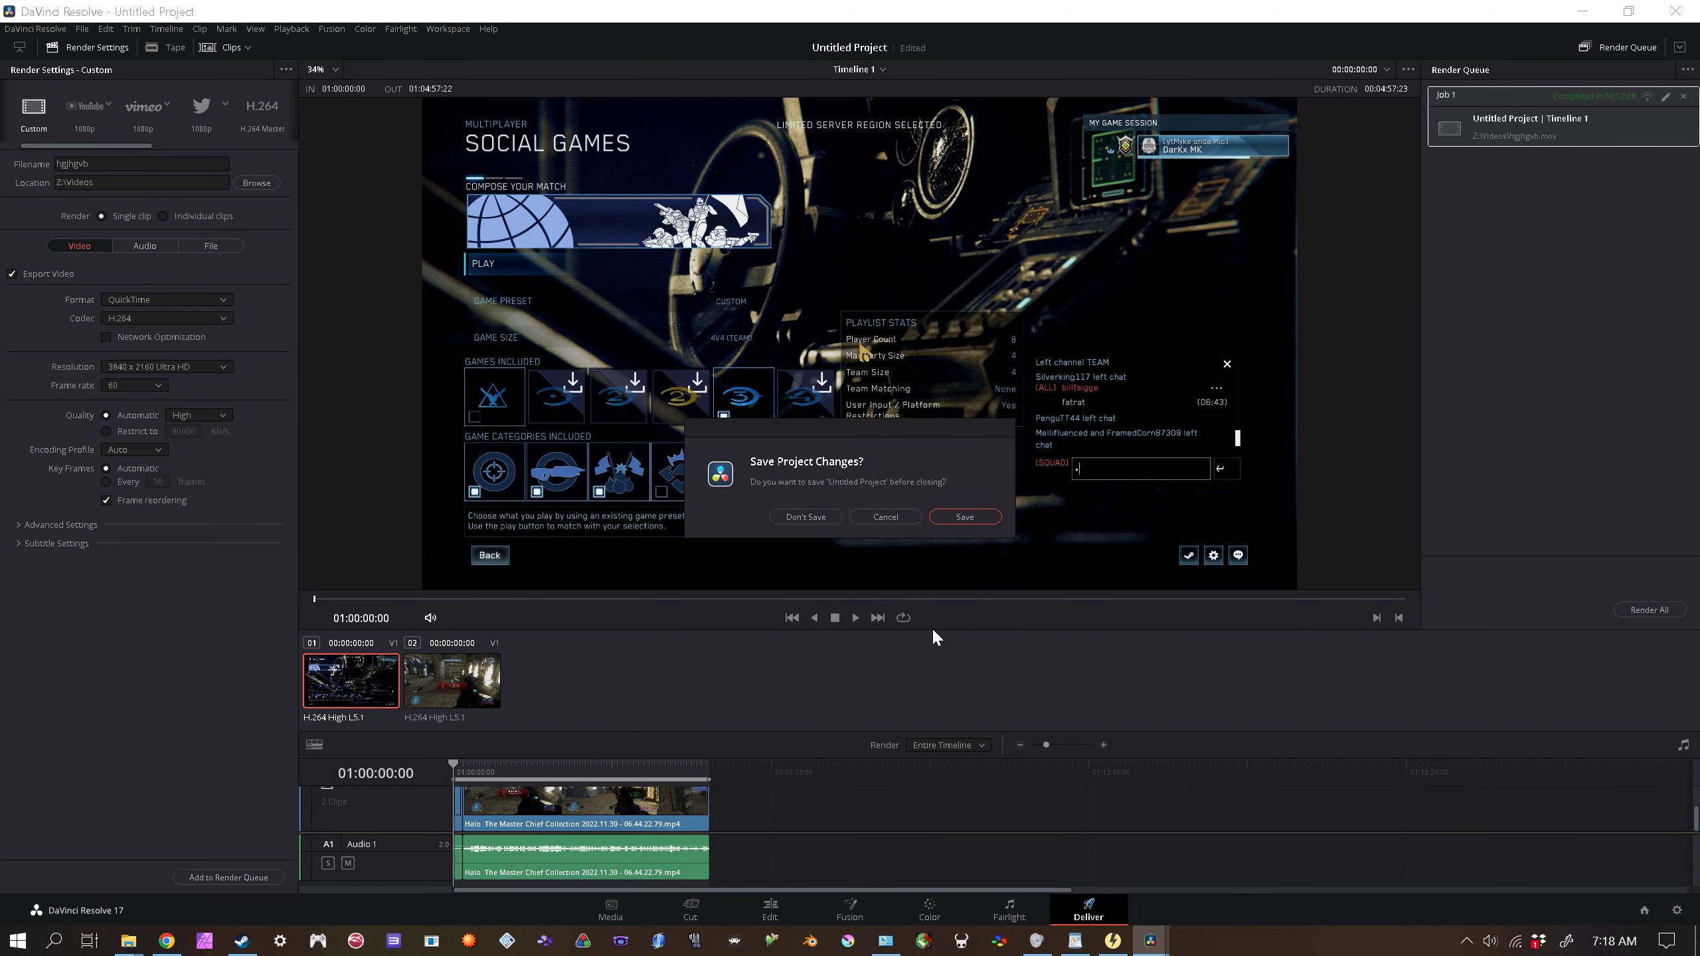
pyautogui.click(811, 517)
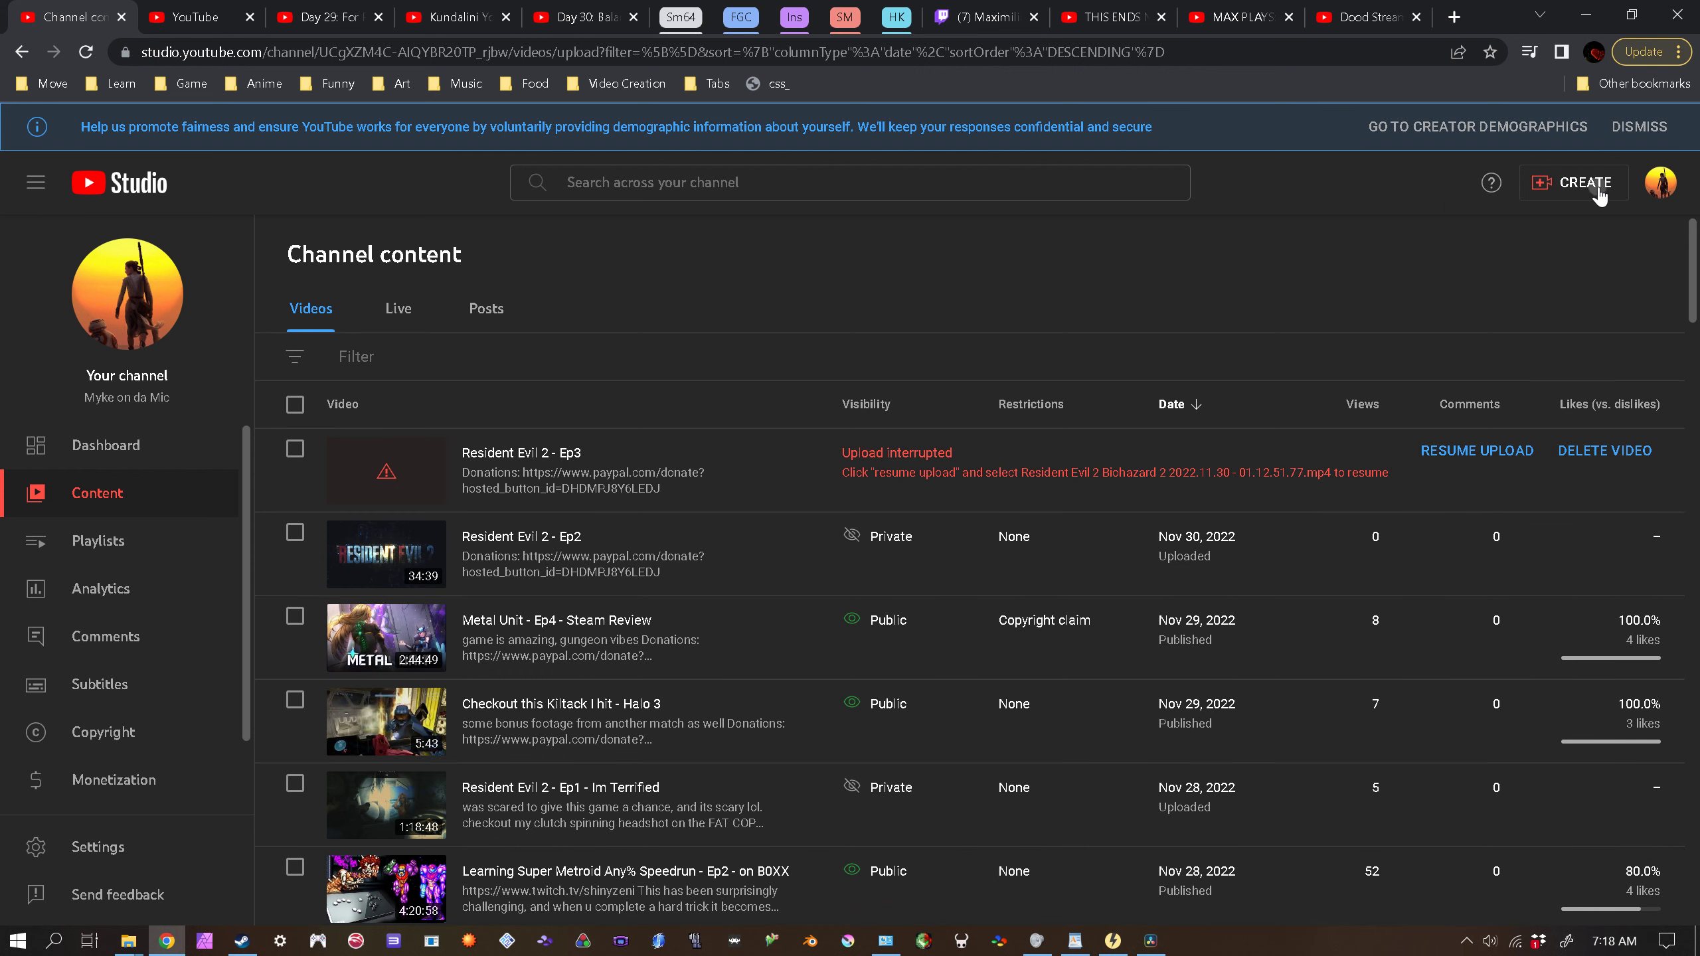
# Step: Start uploading the hgjhgvb video from the Videos folder on drive Z to the YouTube channel
pyautogui.click(1593, 188)
pyautogui.click(1556, 224)
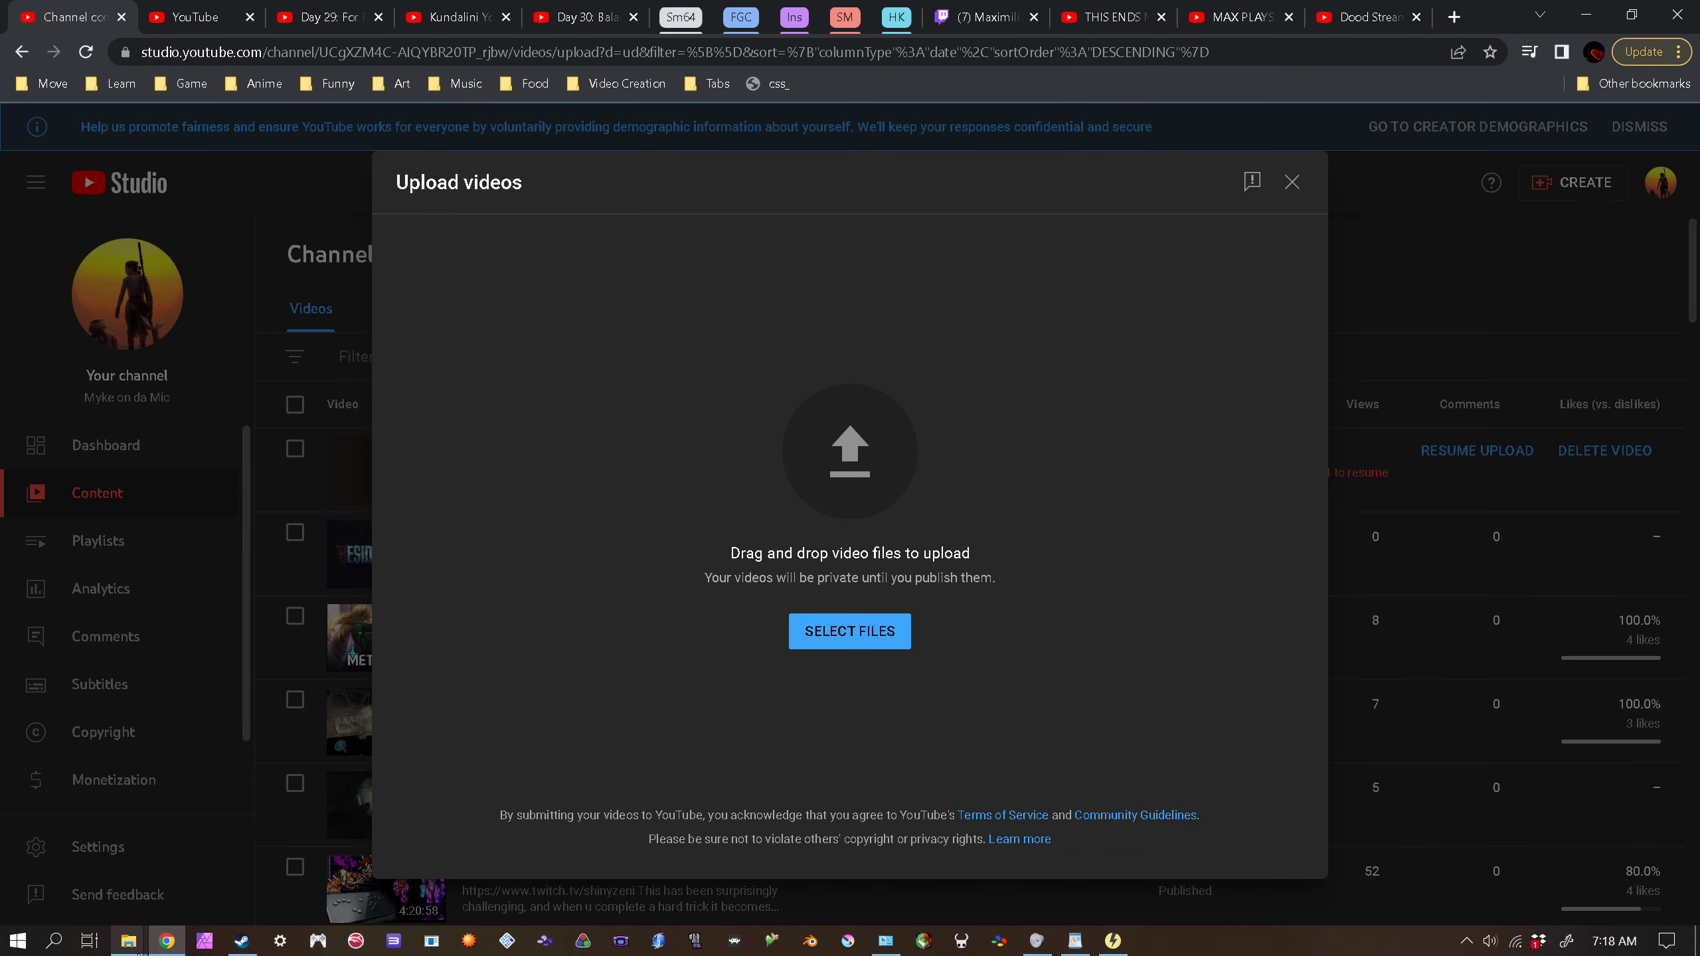
pyautogui.click(128, 941)
pyautogui.click(374, 841)
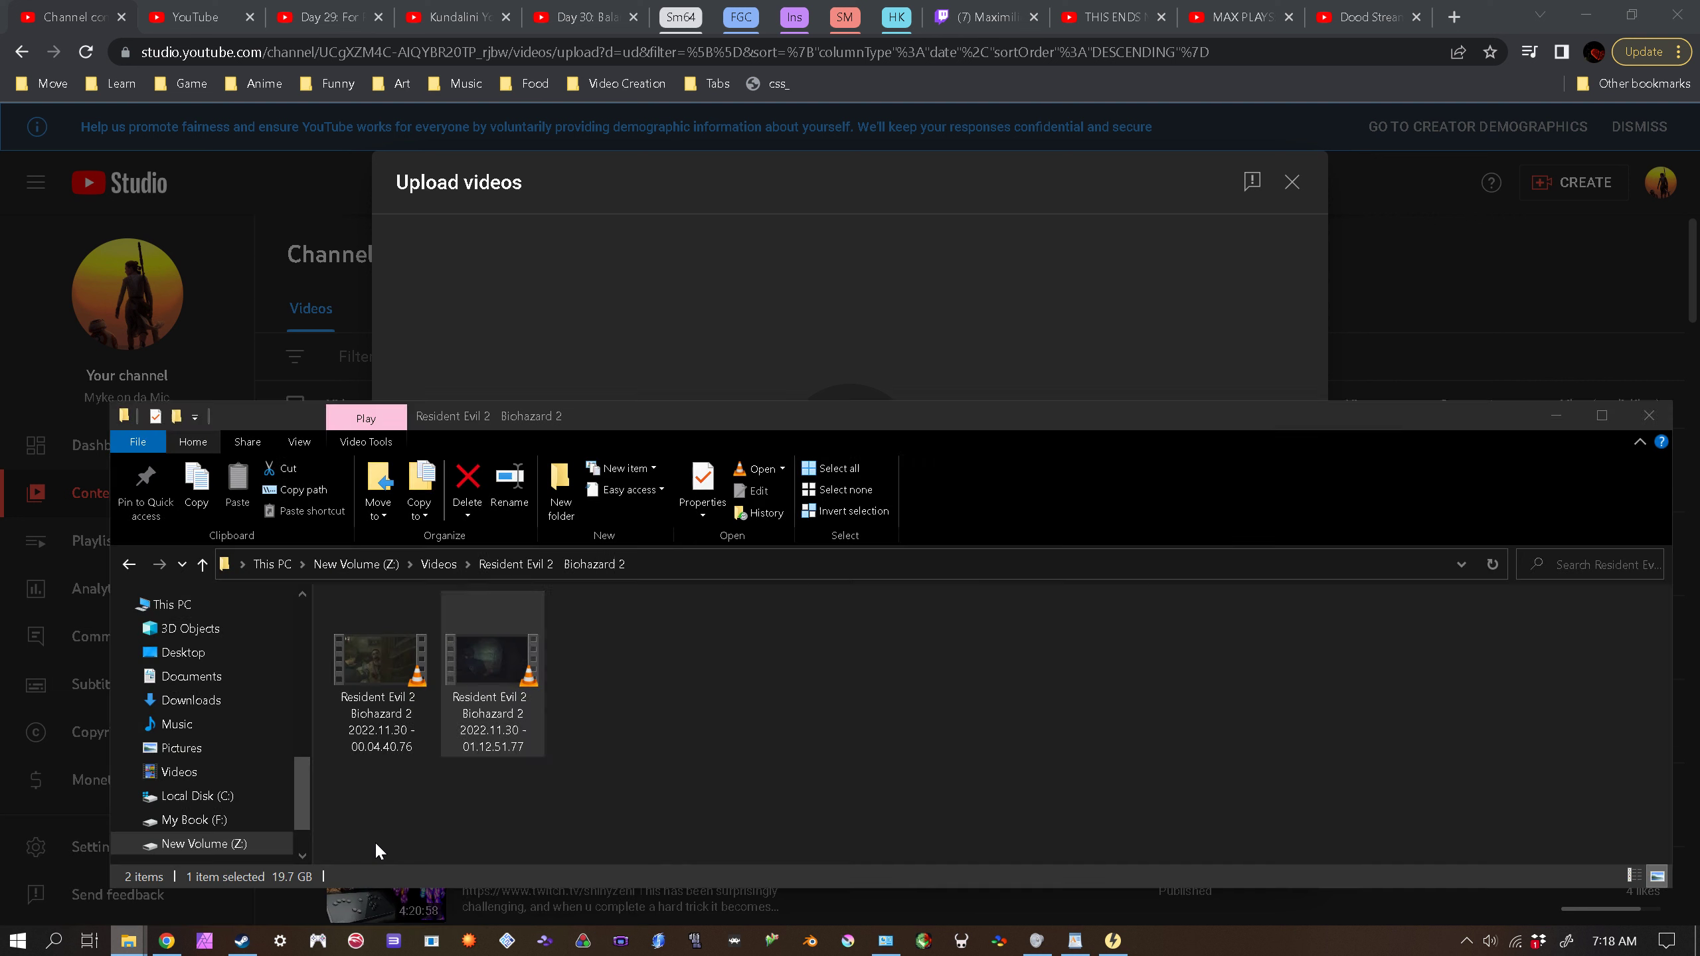
pyautogui.click(442, 565)
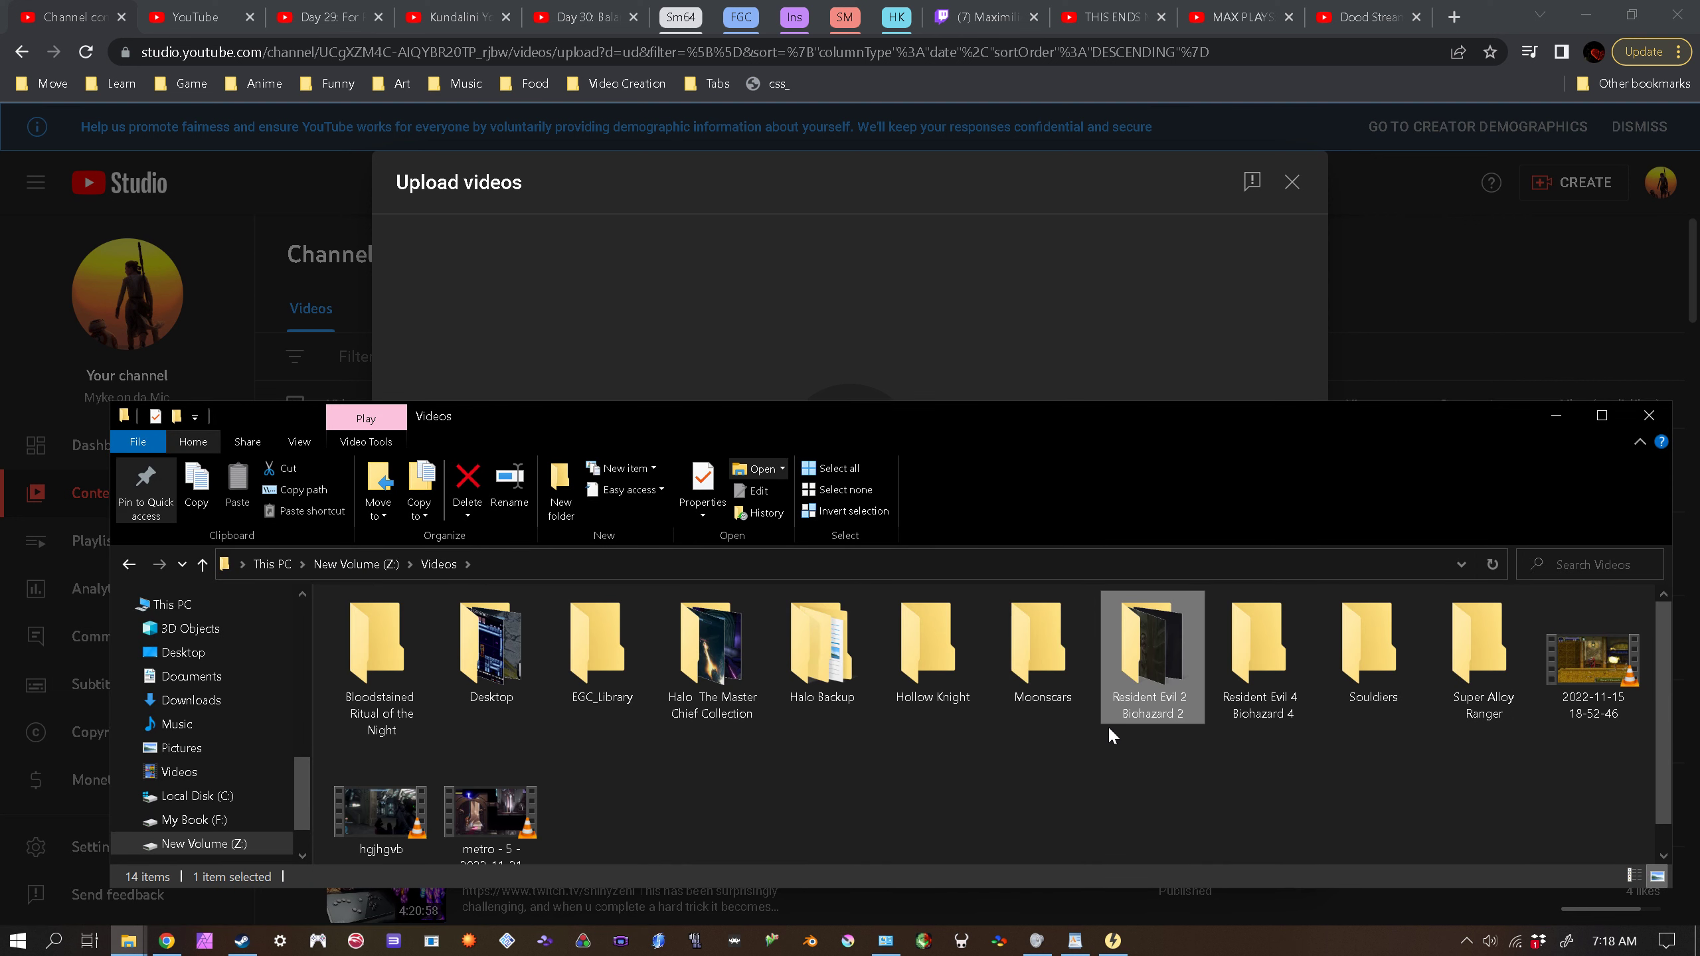
pyautogui.scroll(-1, 479, 790)
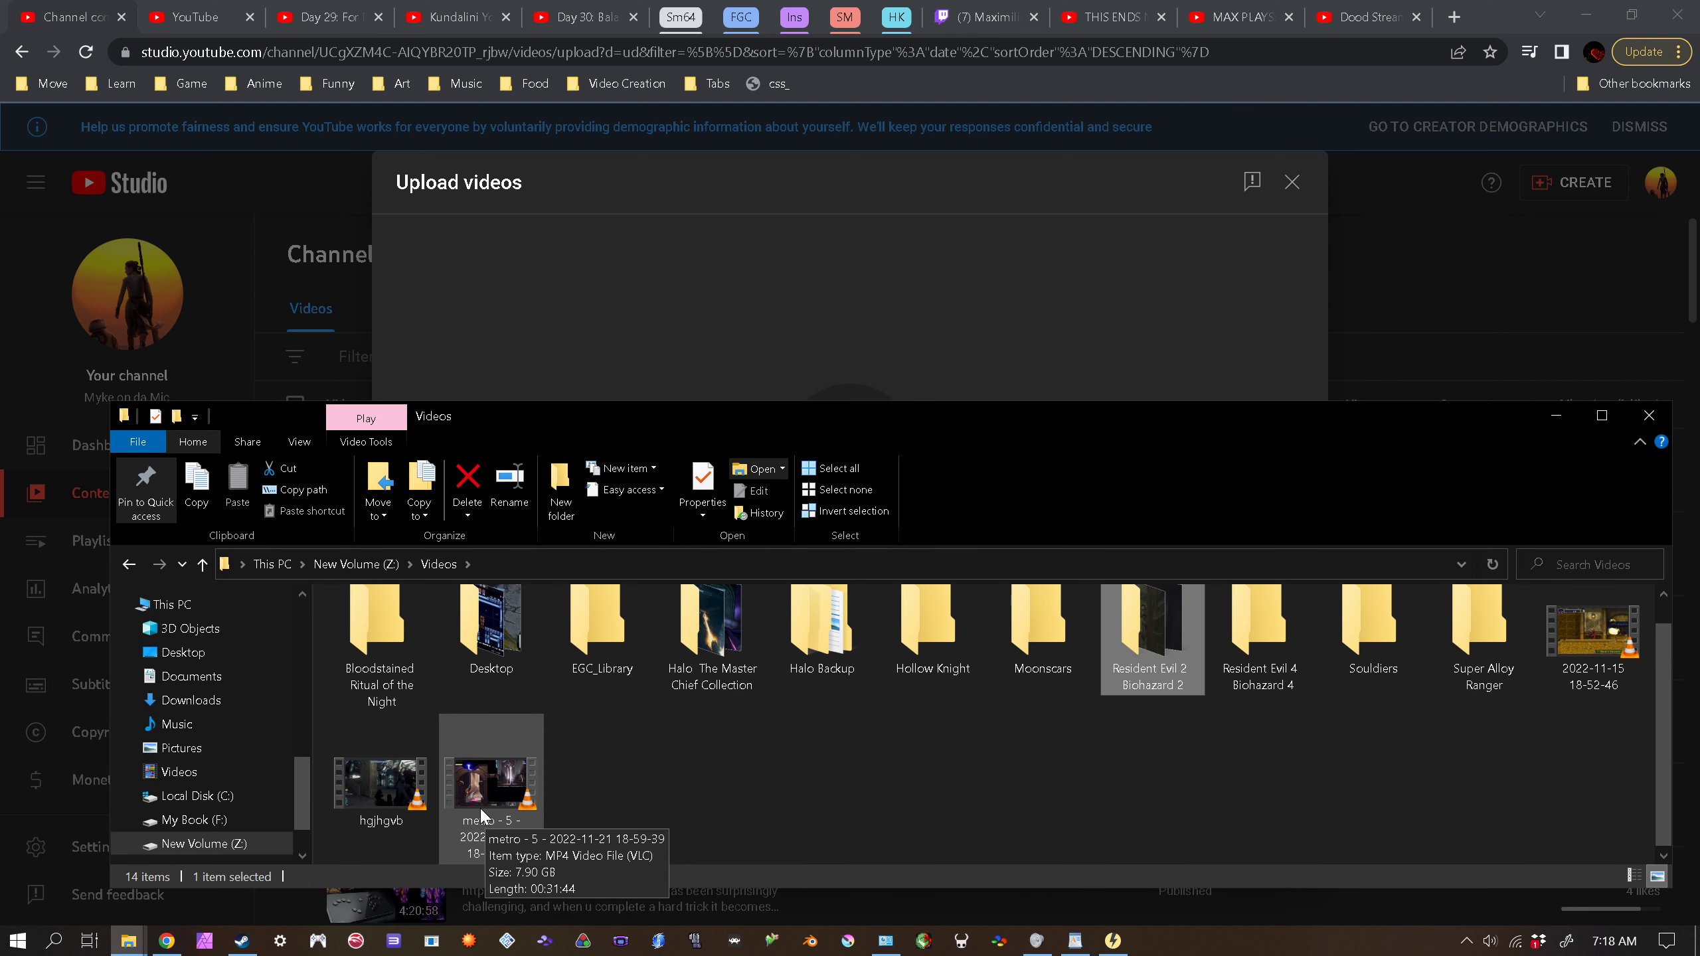
pyautogui.click(405, 797)
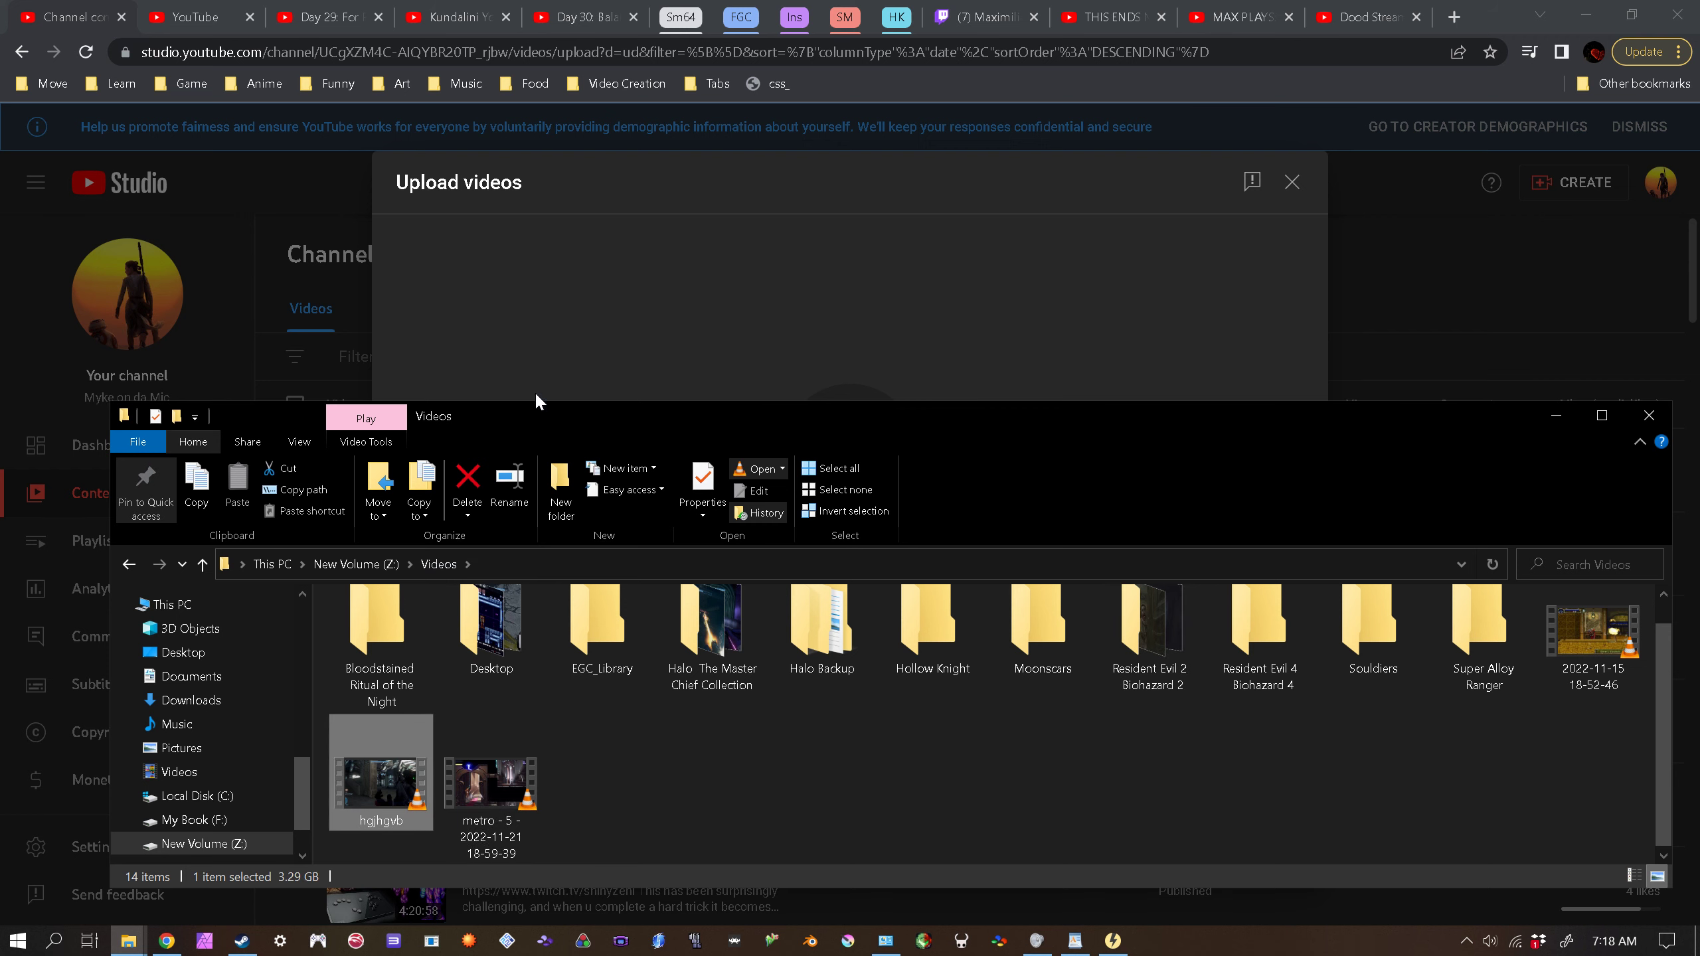
pyautogui.click(569, 329)
# Step: Play the hgjhgvb video from the Videos folder and skip ahead into the match footage
pyautogui.moveTo(128, 941)
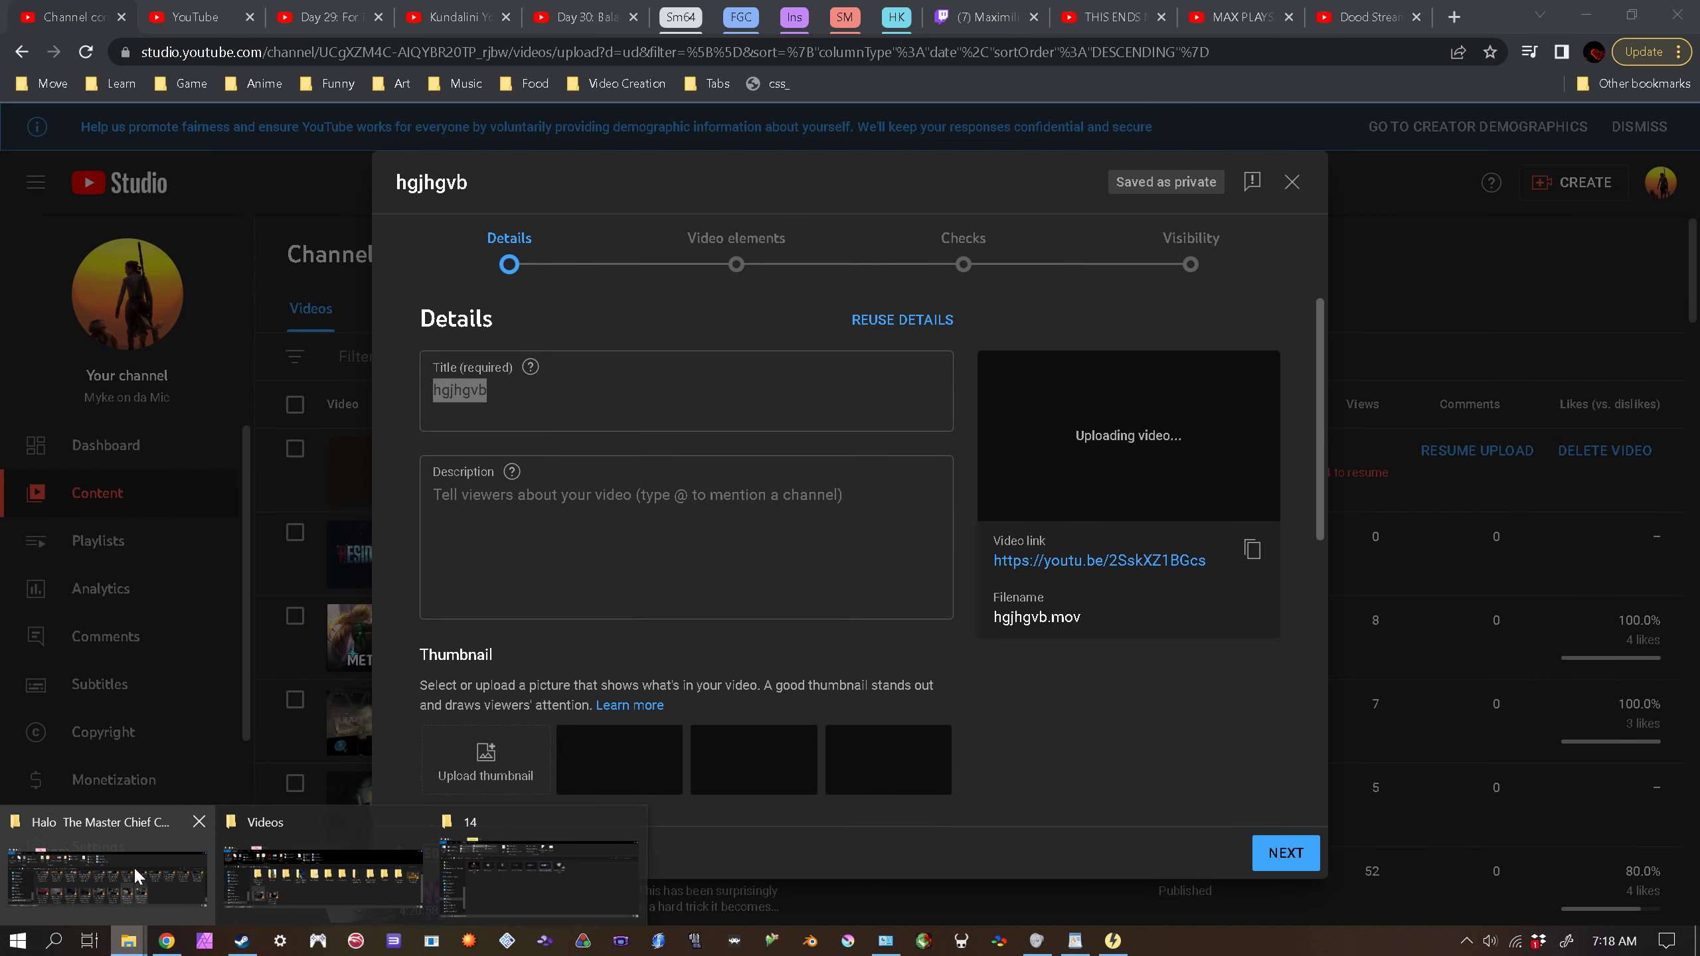
pyautogui.click(308, 895)
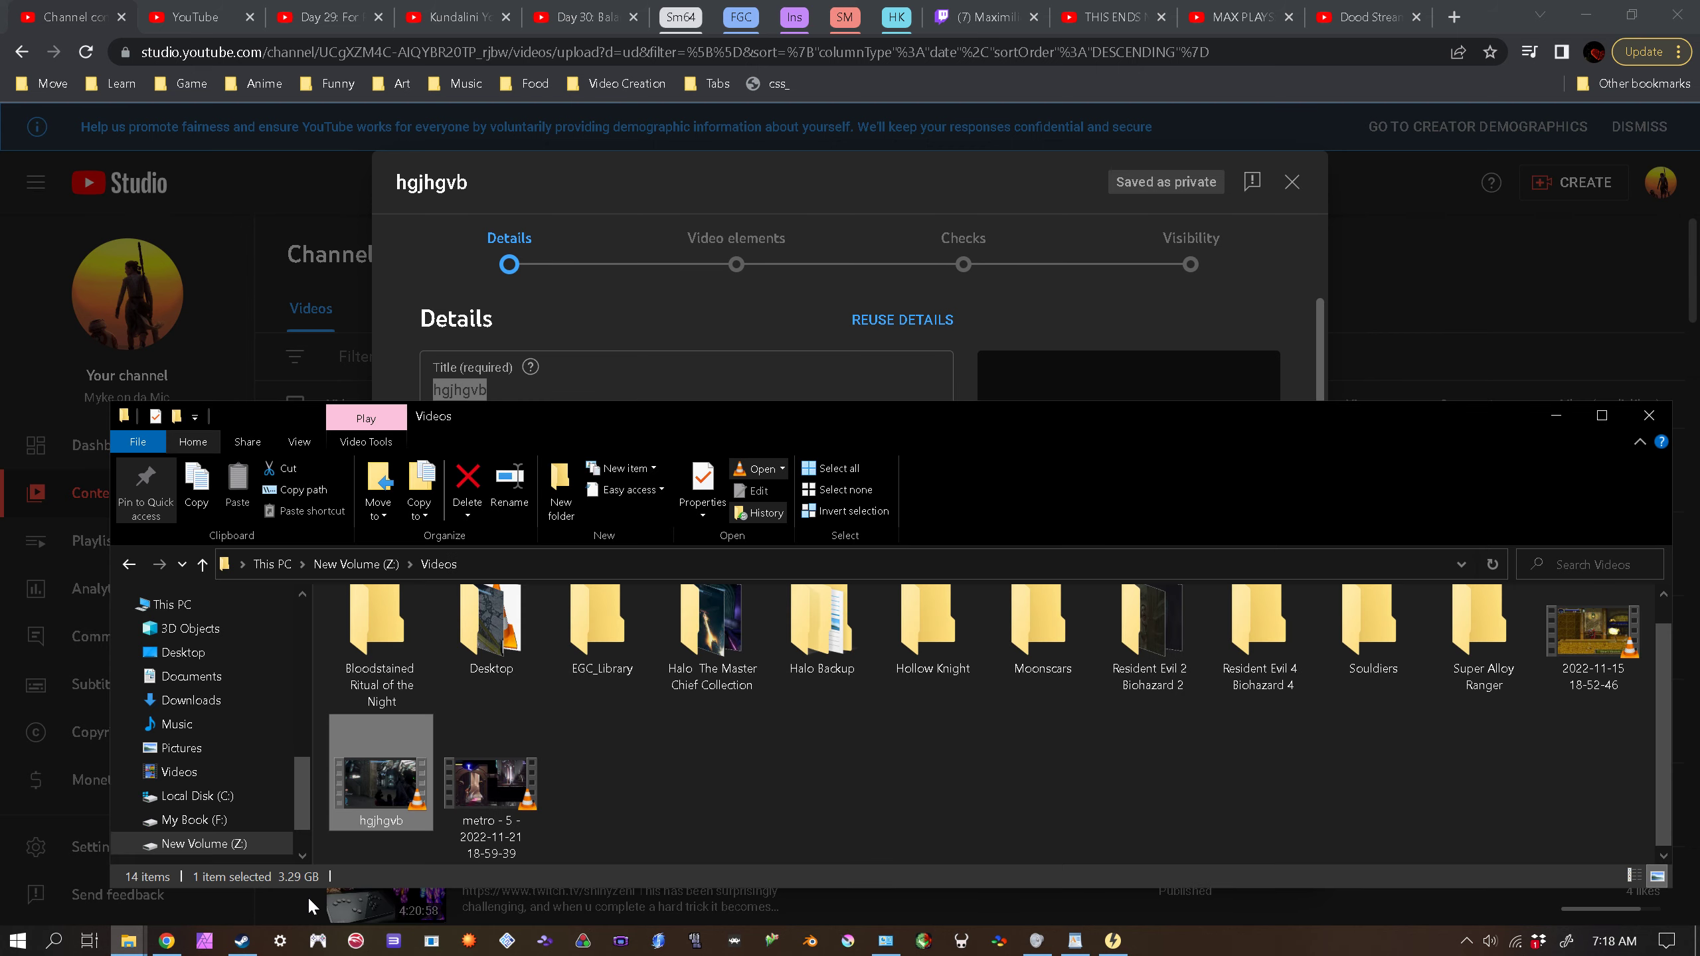
pyautogui.doubleClick(390, 787)
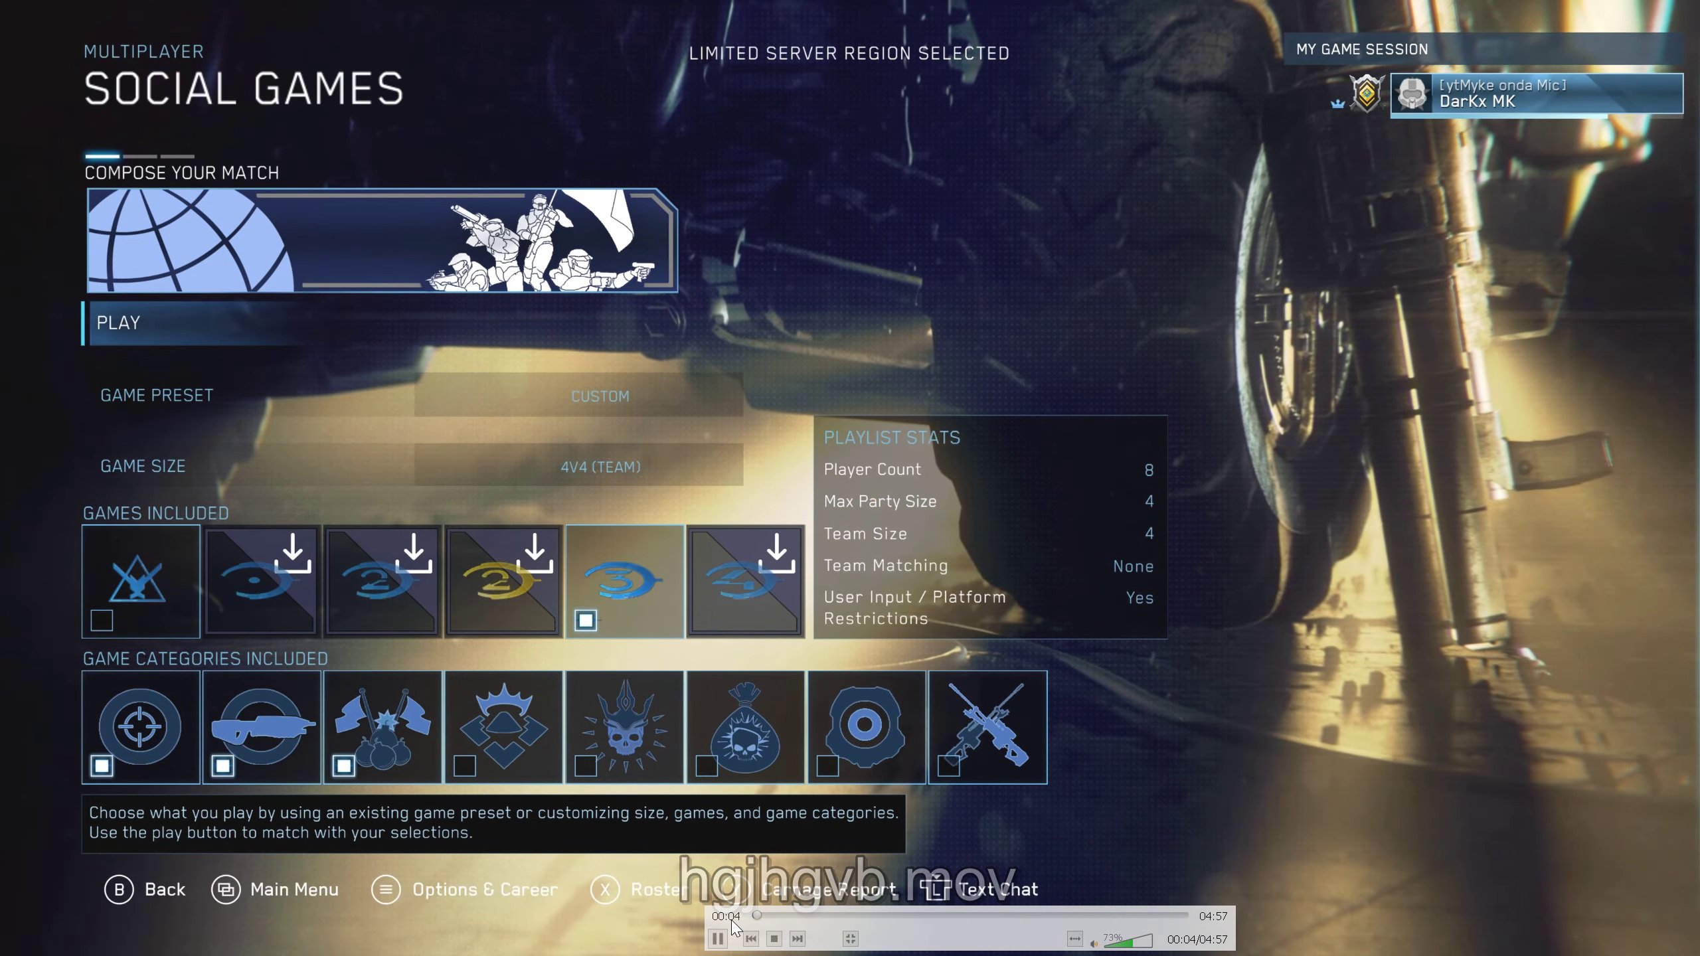
pyautogui.click(774, 918)
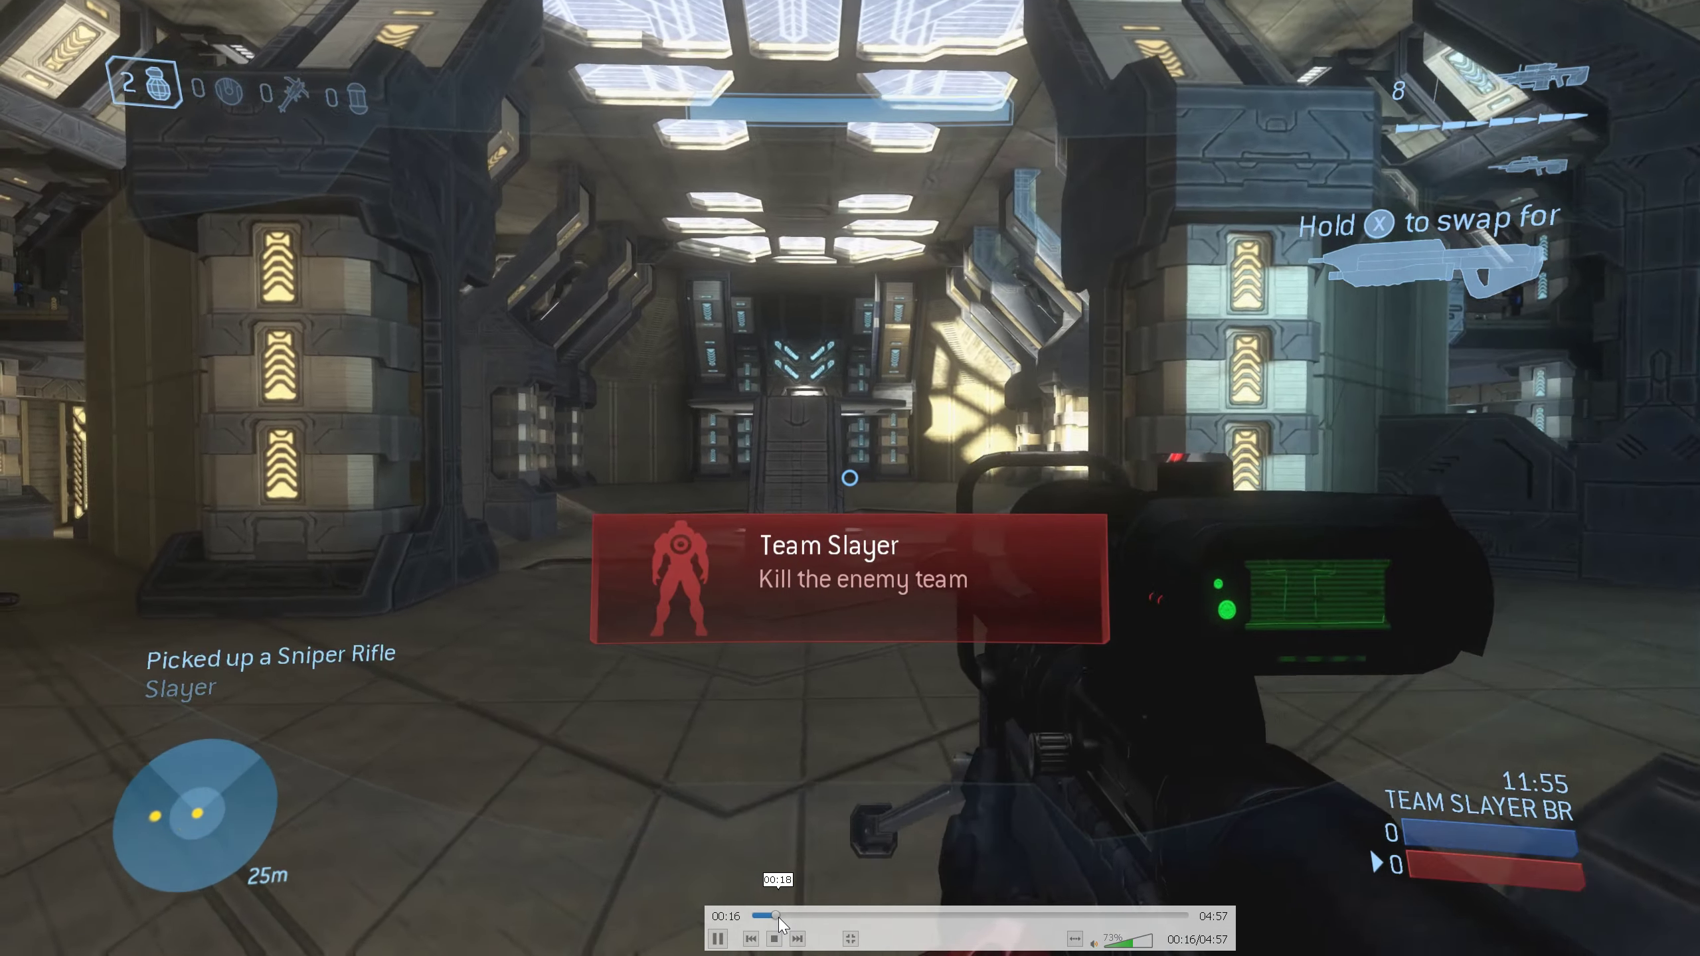
pyautogui.moveTo(778, 917)
pyautogui.mouseDown()
pyautogui.moveTo(824, 918)
pyautogui.moveTo(802, 917)
pyautogui.mouseUp()
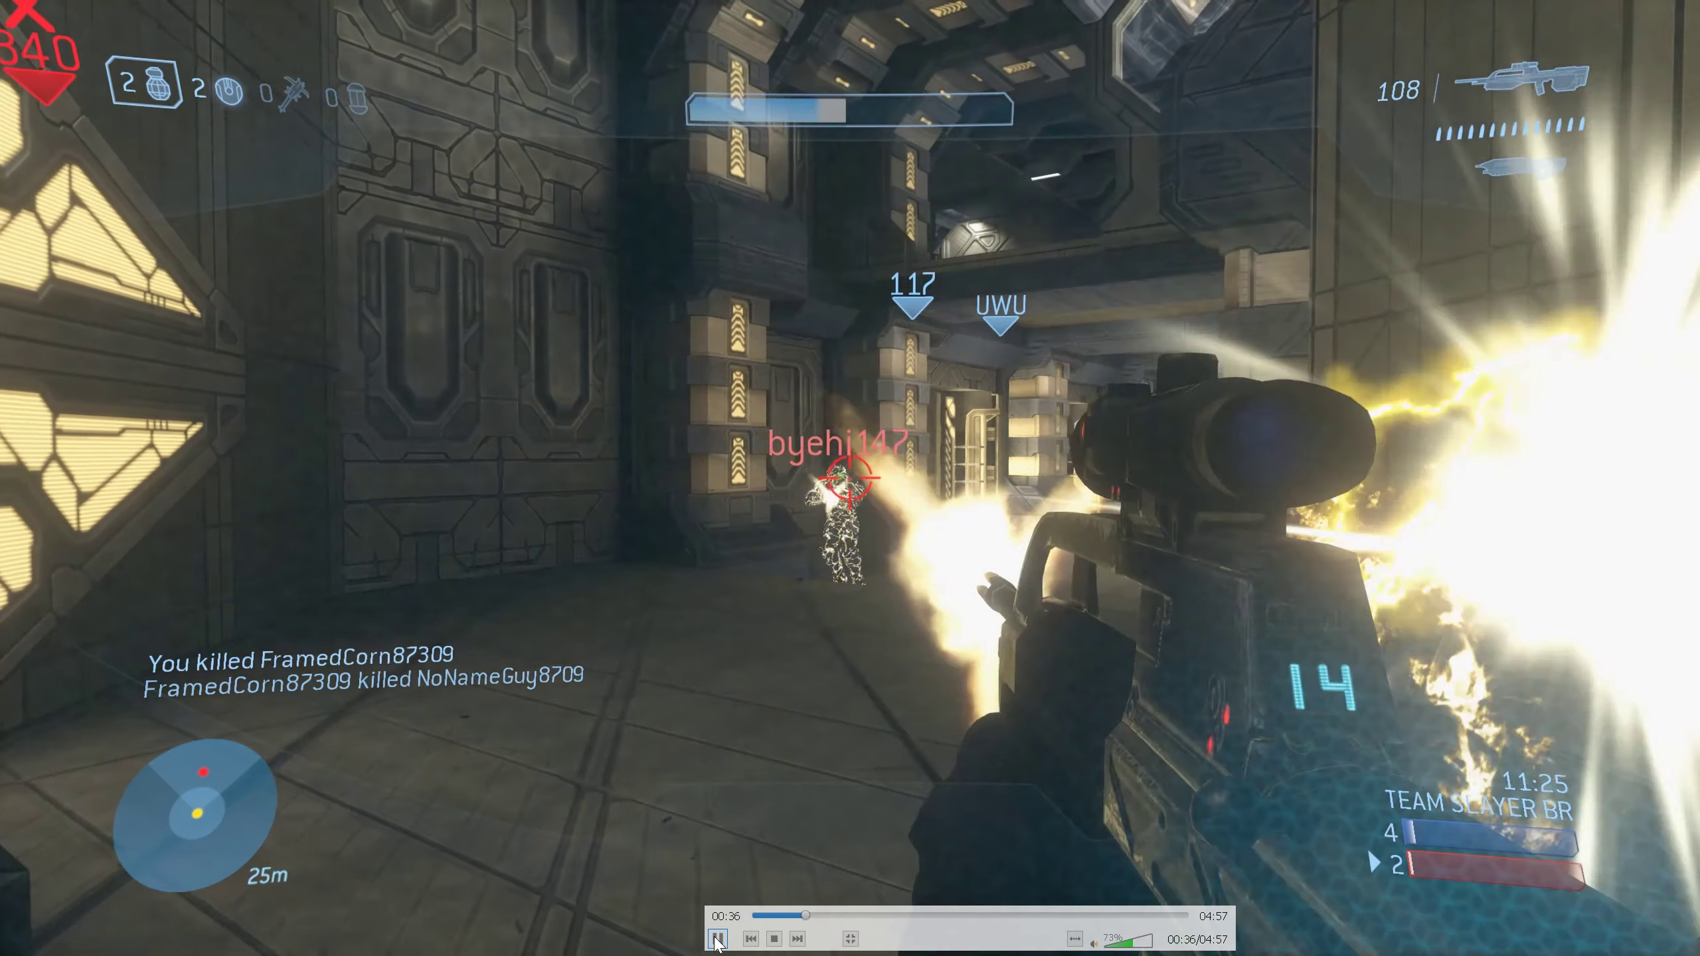
# Step: Review the match footage from 0:36 to 0:41, pausing as needed, and close the video player
pyautogui.click(1070, 866)
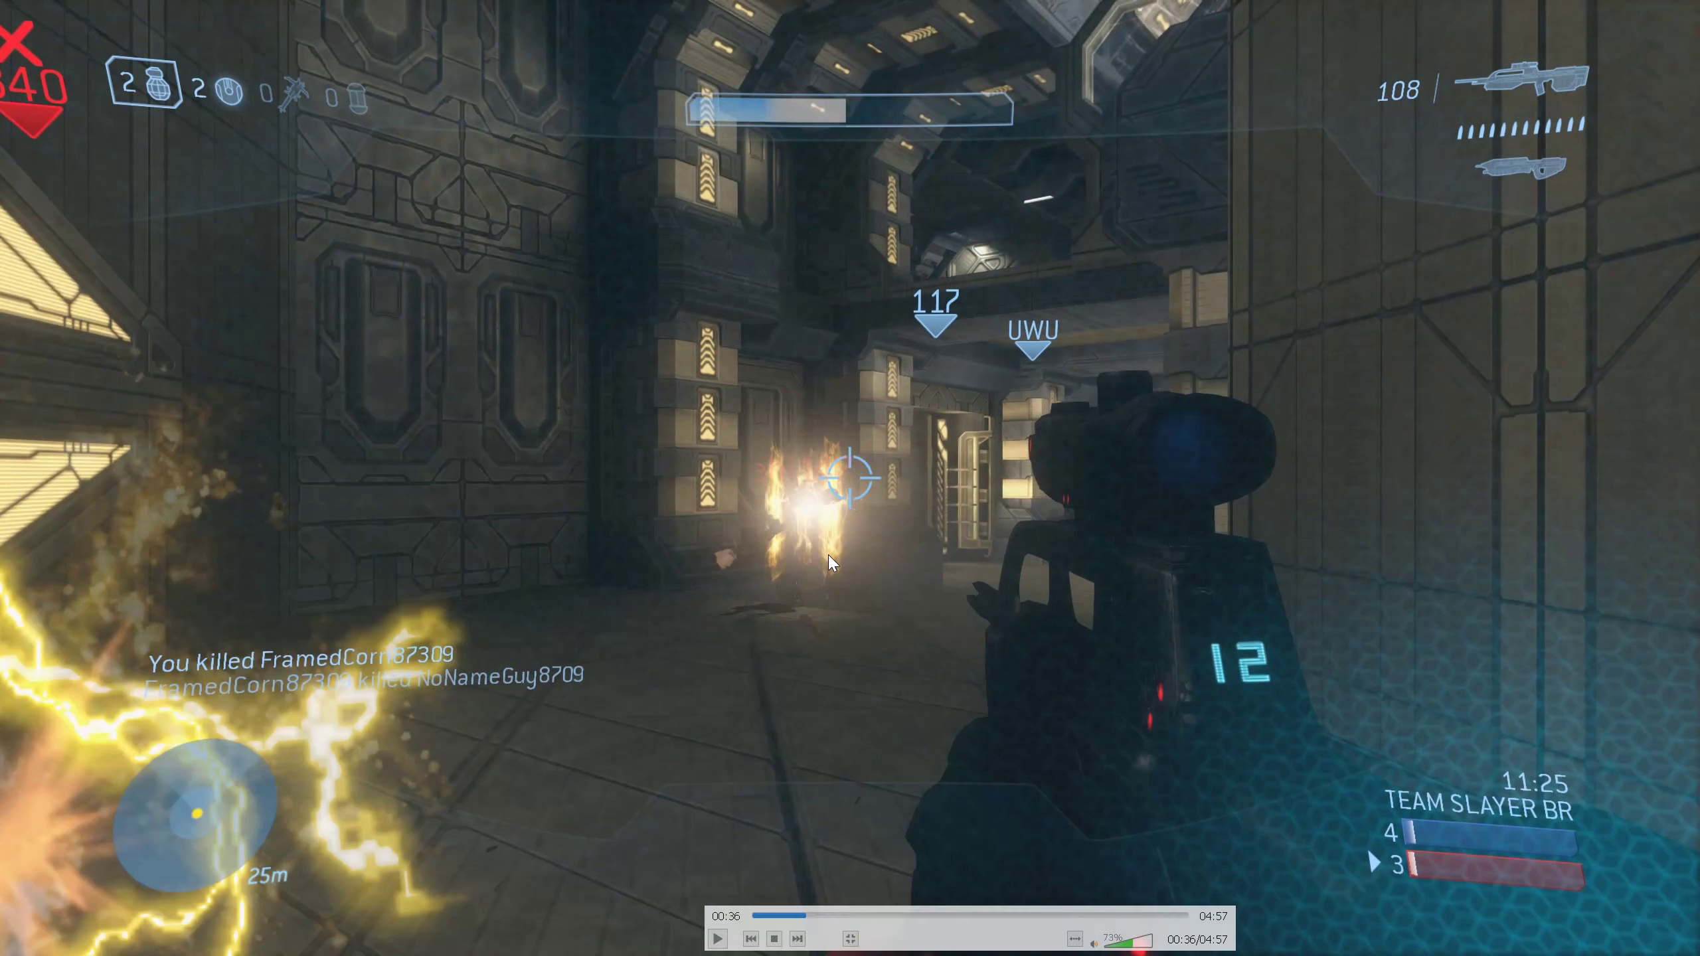
pyautogui.click(717, 939)
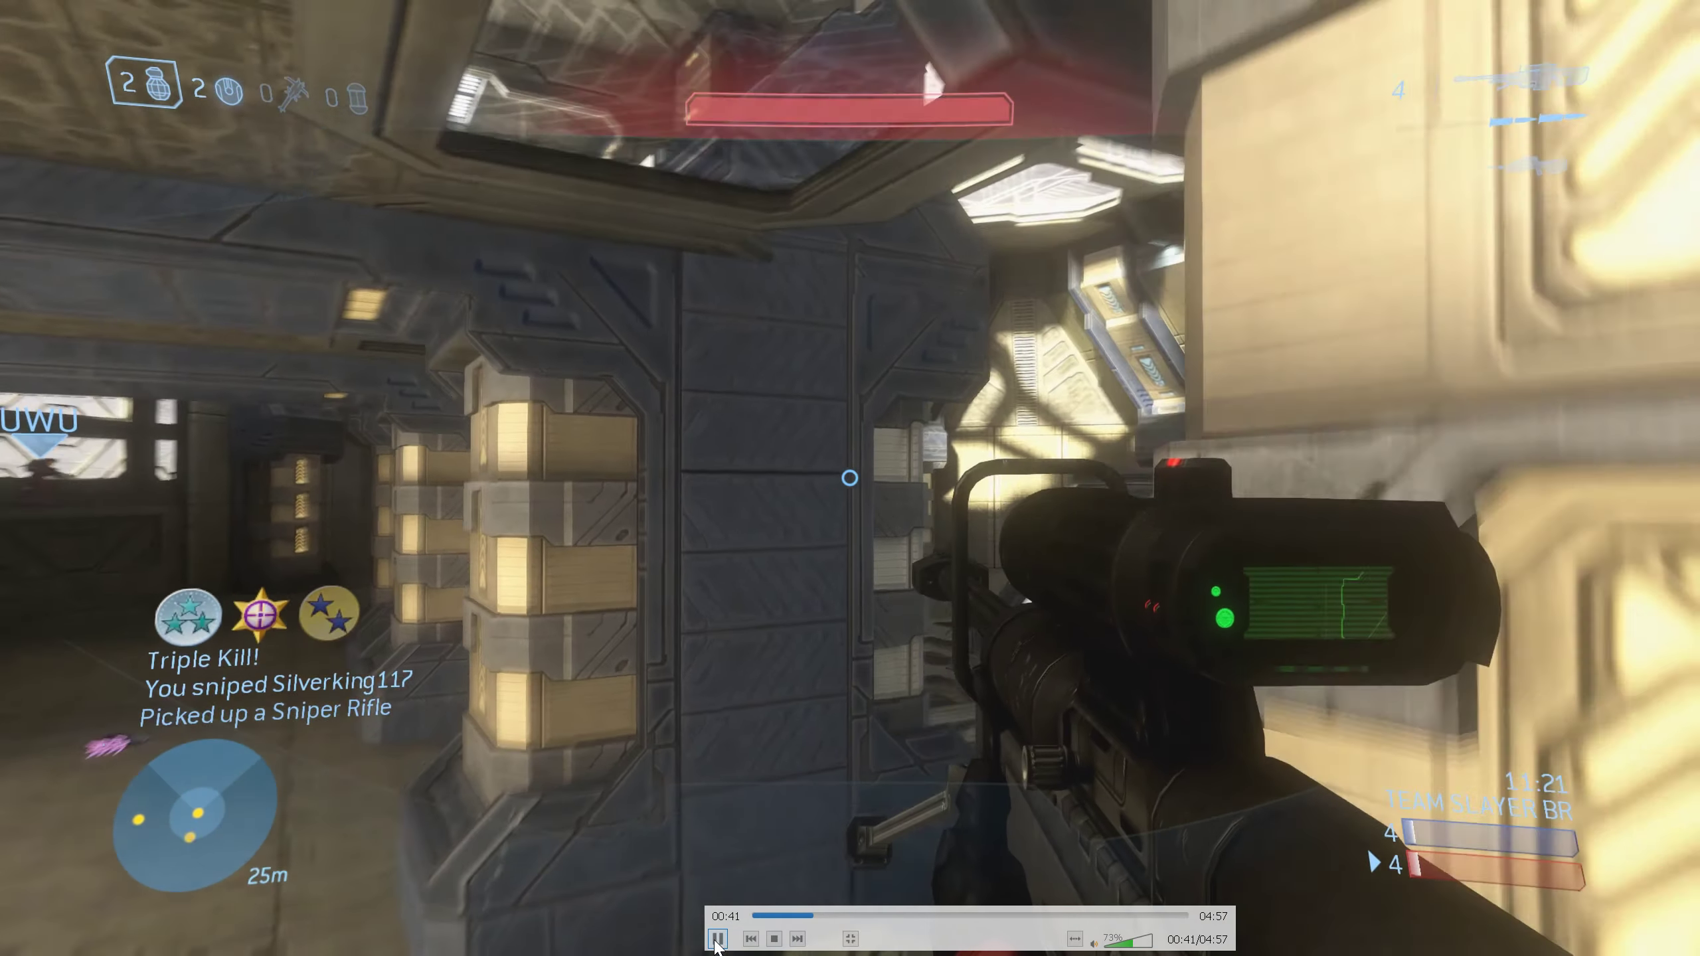
pyautogui.click(718, 939)
pyautogui.doubleClick(956, 789)
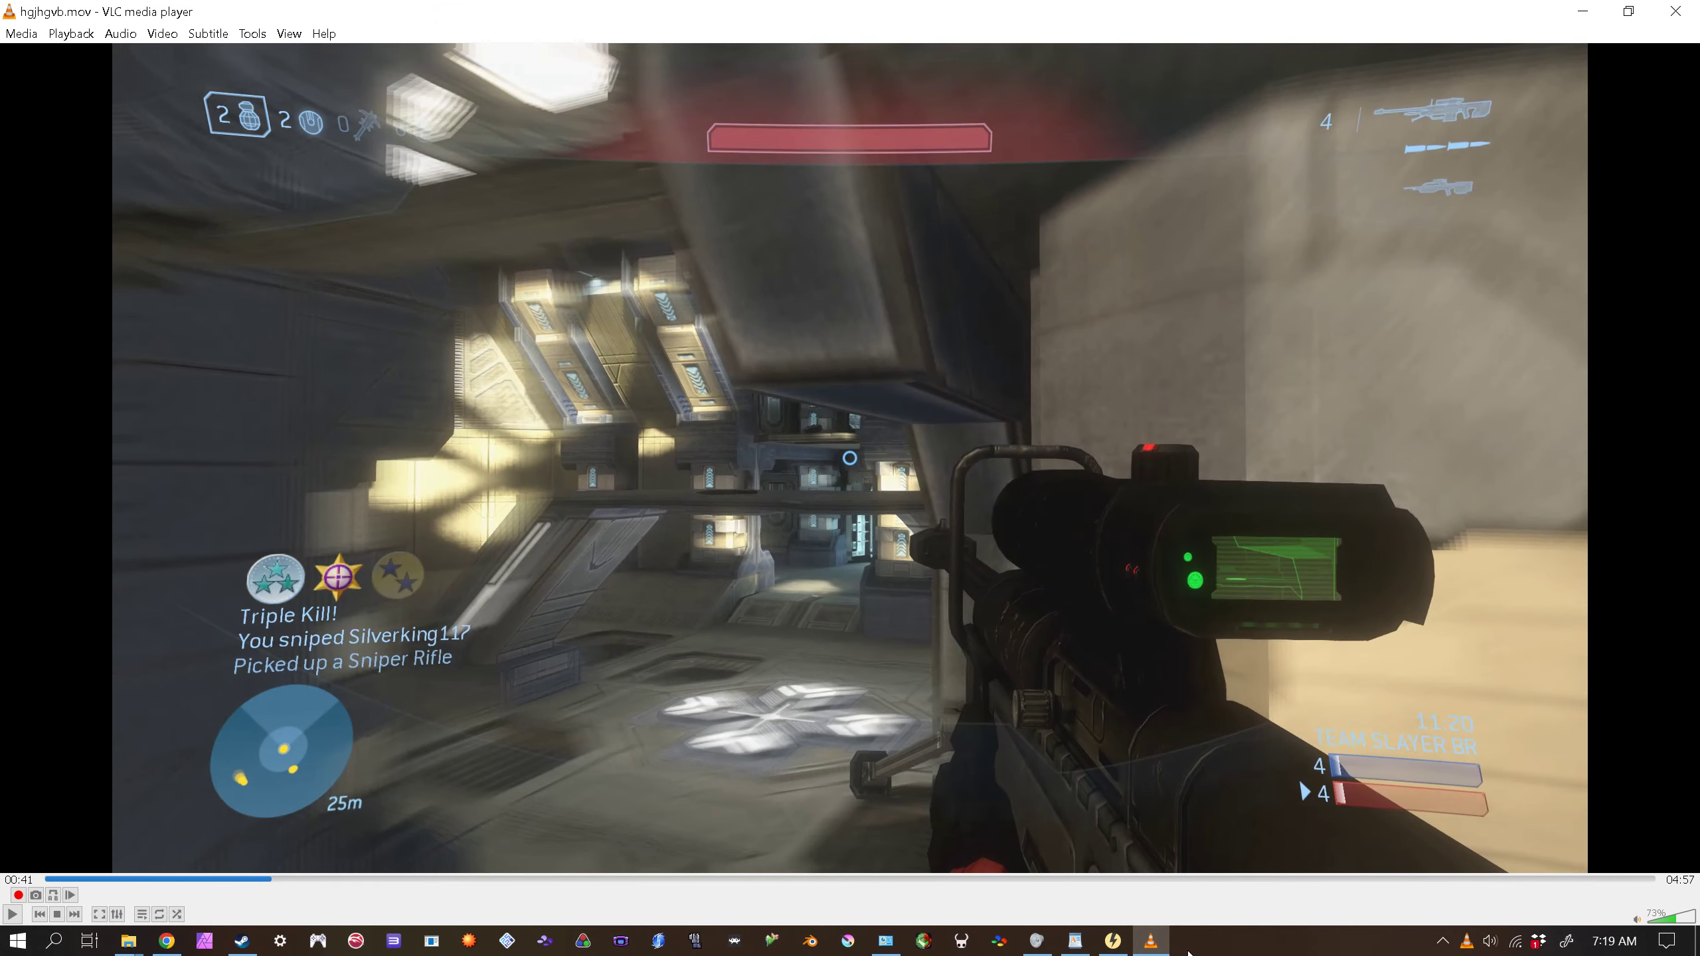
pyautogui.rightClick(1163, 945)
pyautogui.click(1161, 914)
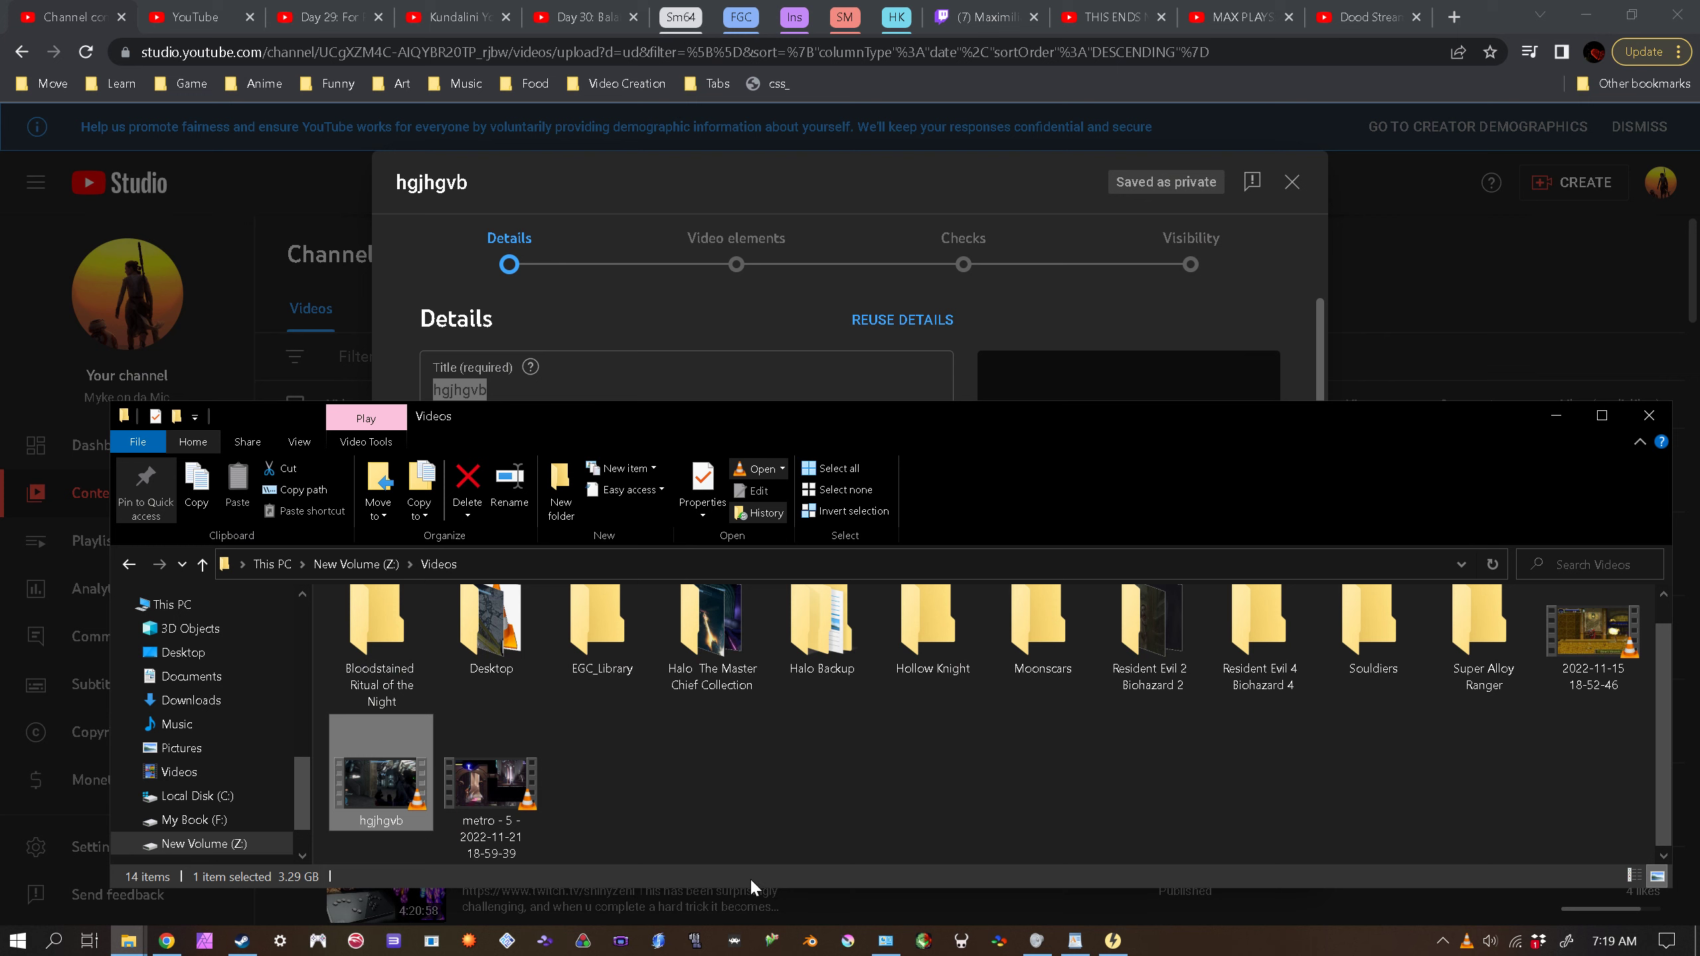
# Step: Relaunch DaVinci Resolve from the recently used apps
pyautogui.click(54, 941)
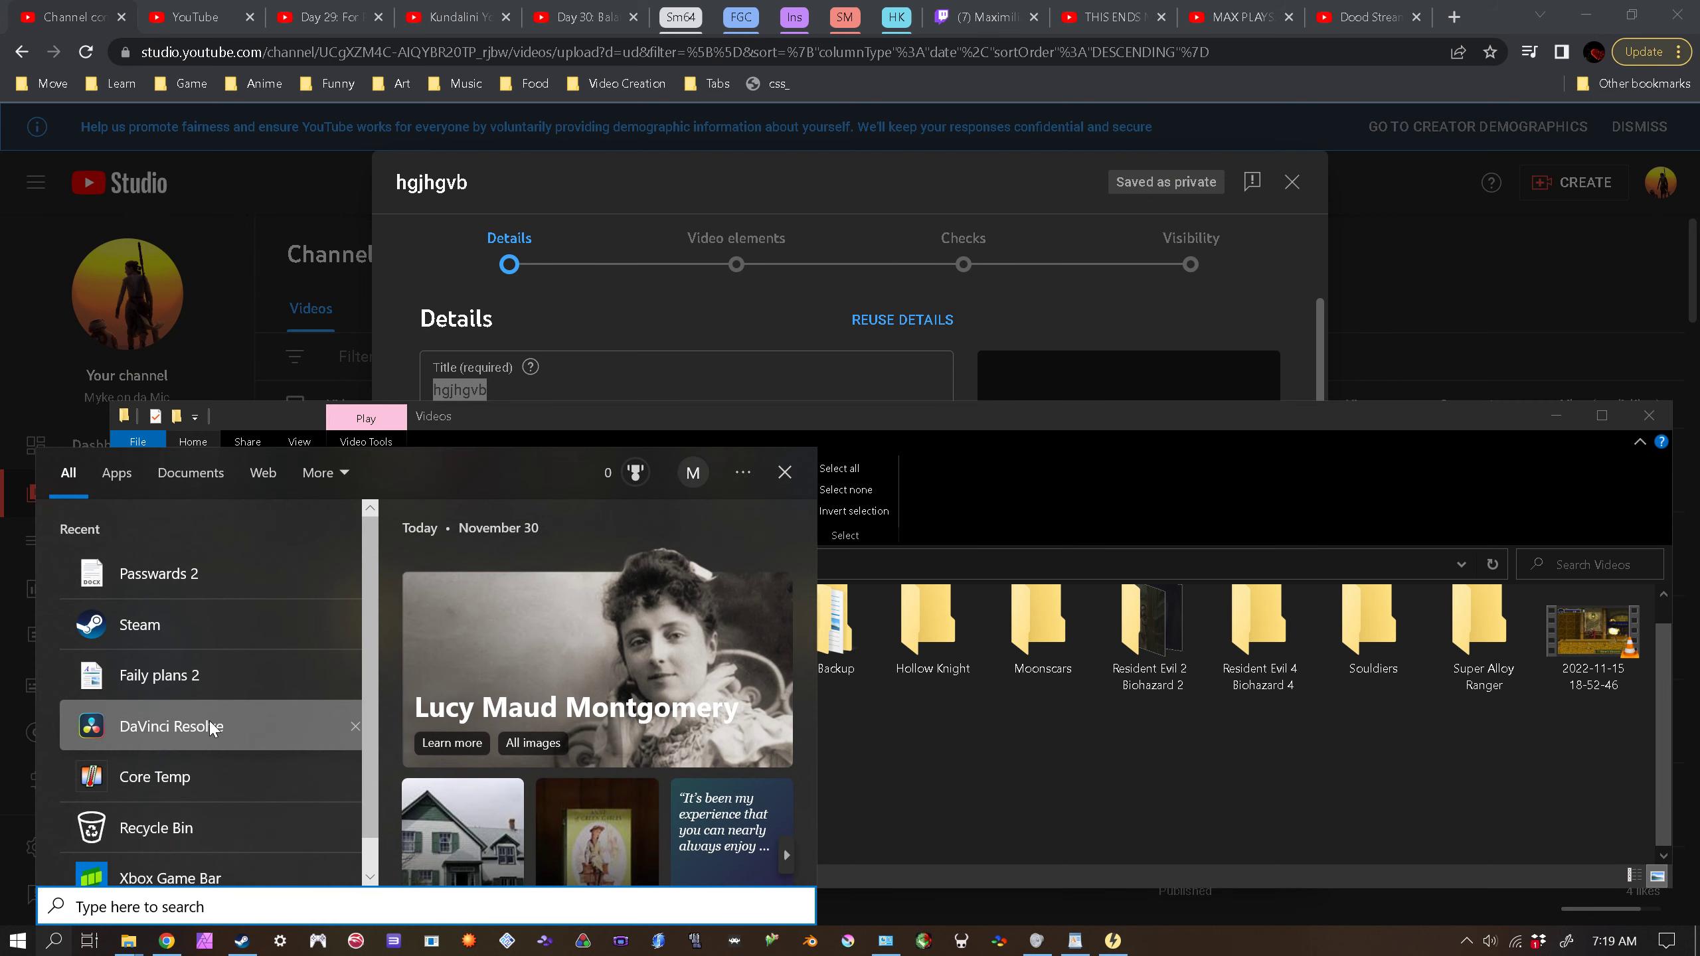
pyautogui.press('Escape')
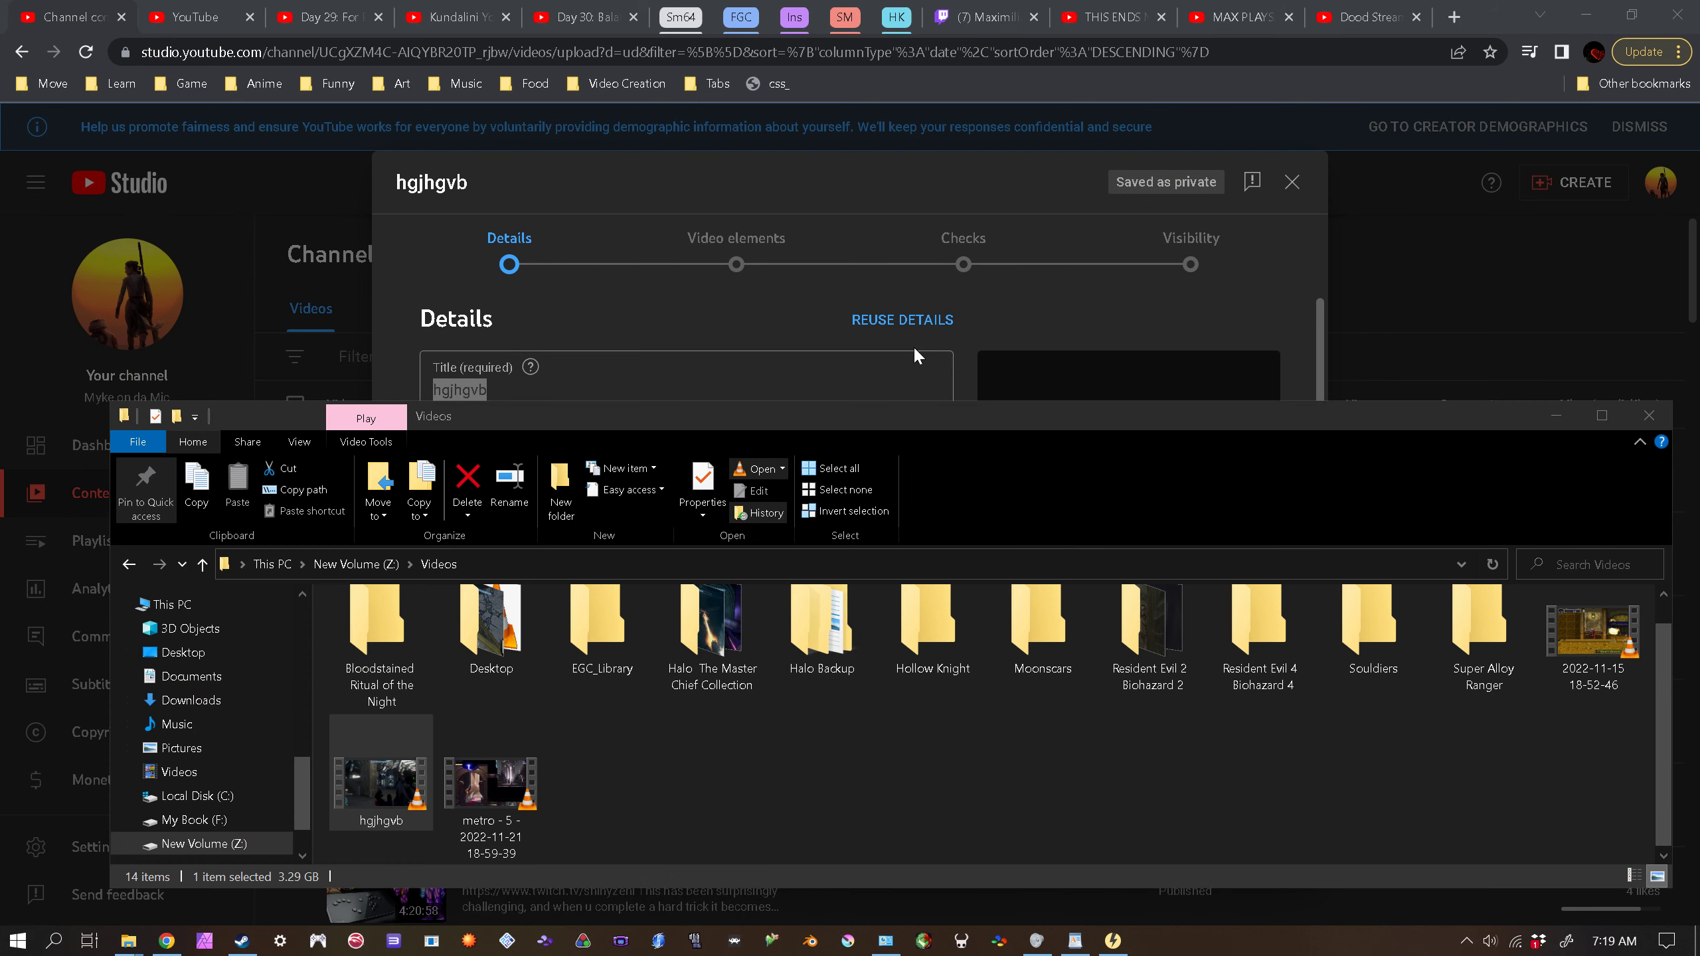
# Step: Return to YouTube Studio, leave the video details dialog and cancel the hgjhgvb upload
pyautogui.click(915, 351)
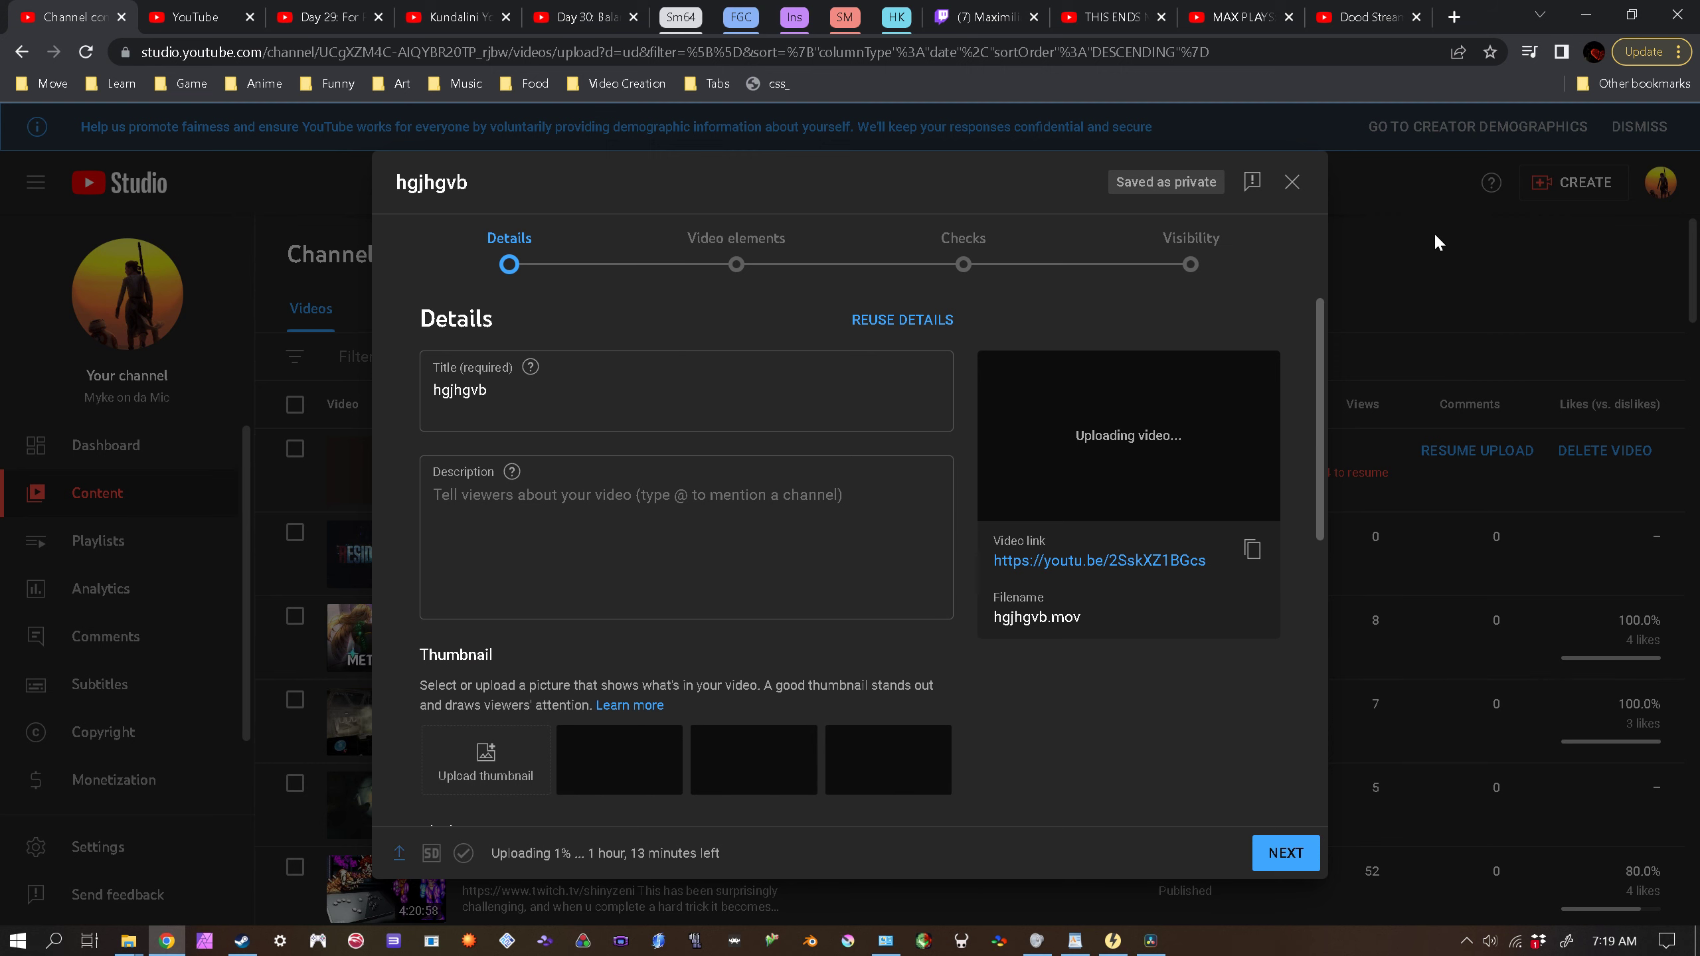
pyautogui.click(1292, 181)
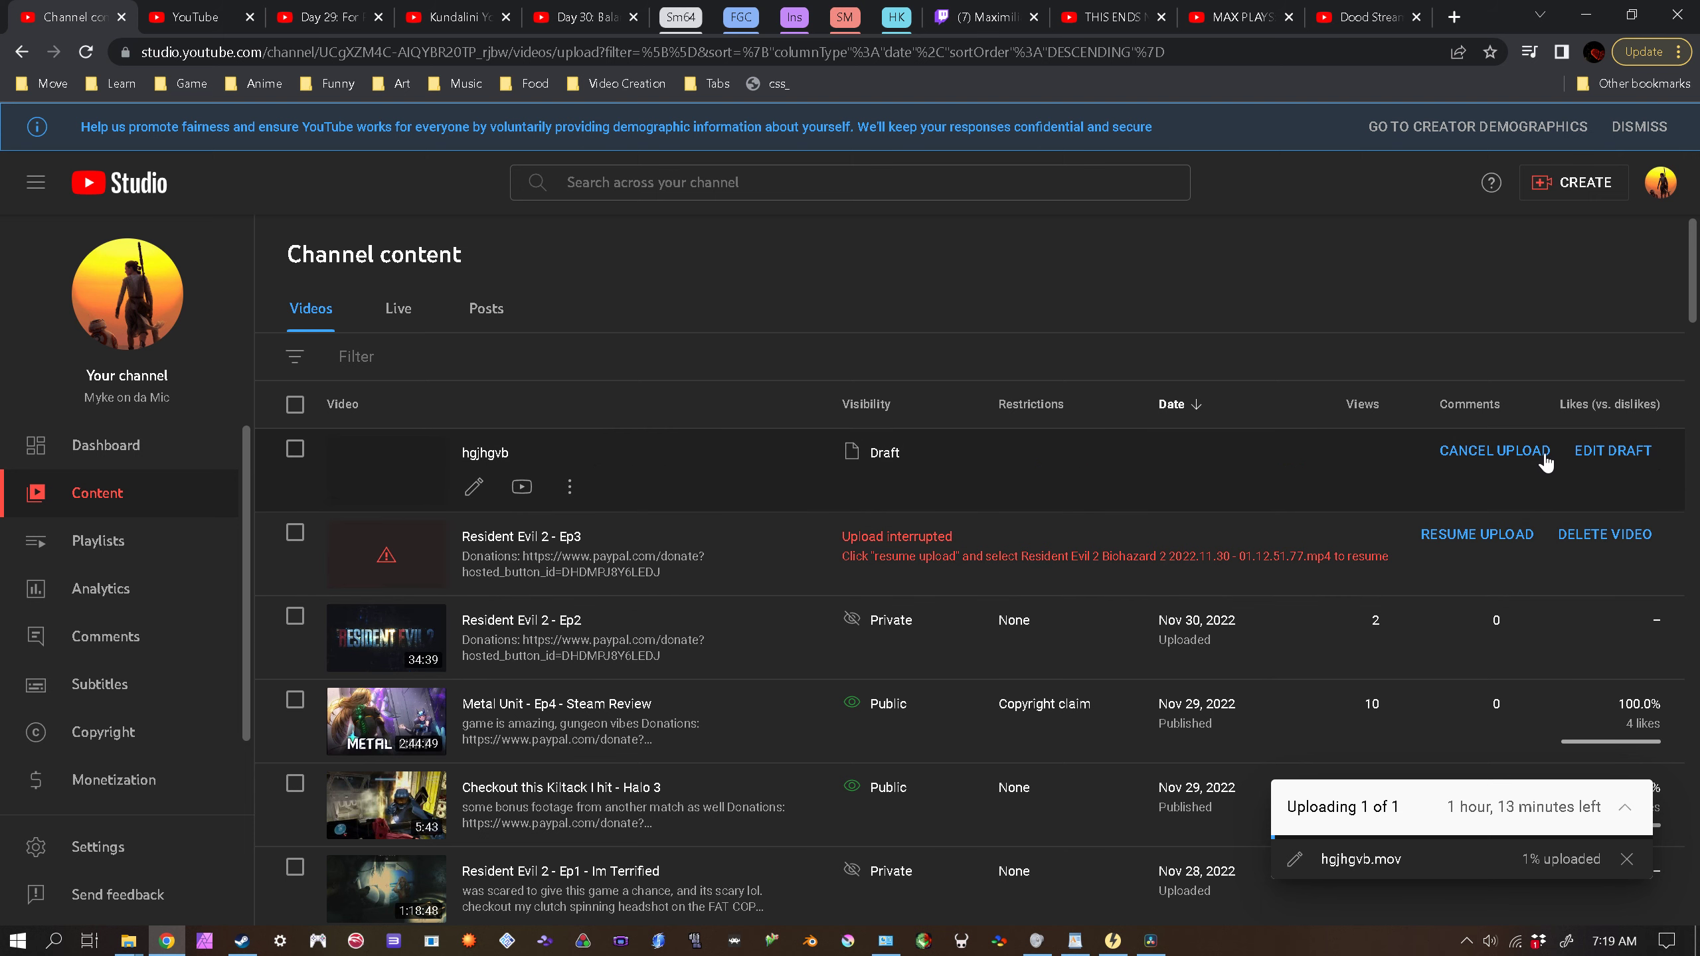
pyautogui.click(1544, 452)
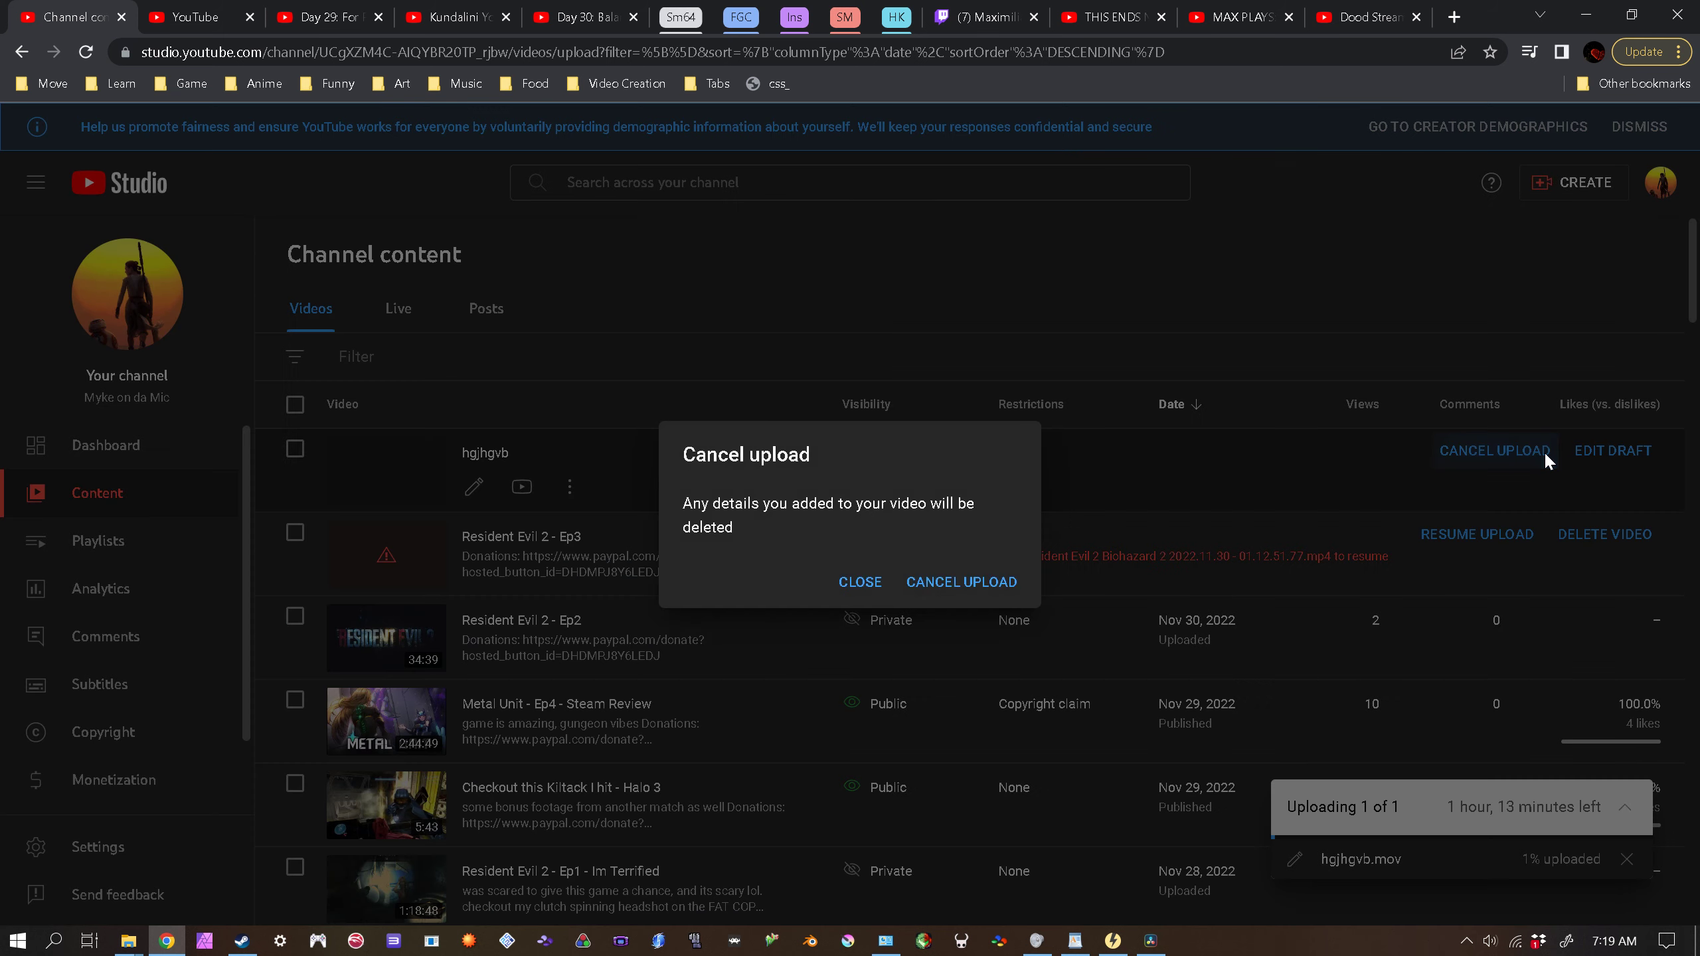
pyautogui.click(961, 584)
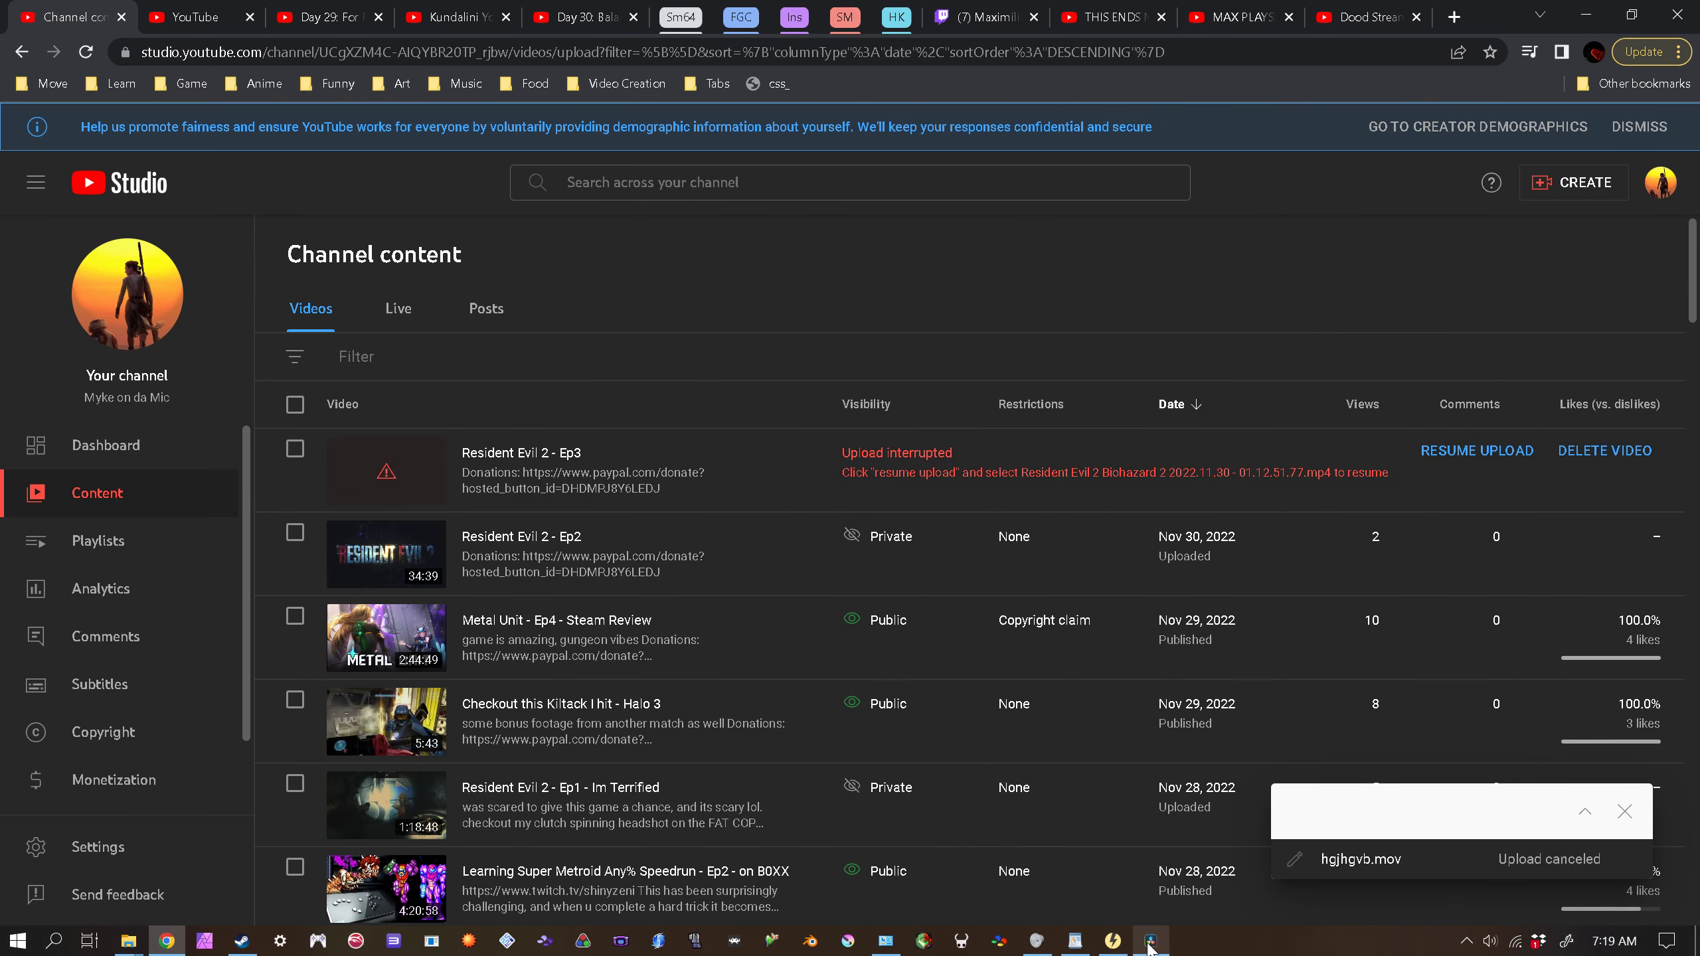
# Step: Switch to DaVinci Resolve and open Untitled Project from the project list
pyautogui.moveTo(1148, 945)
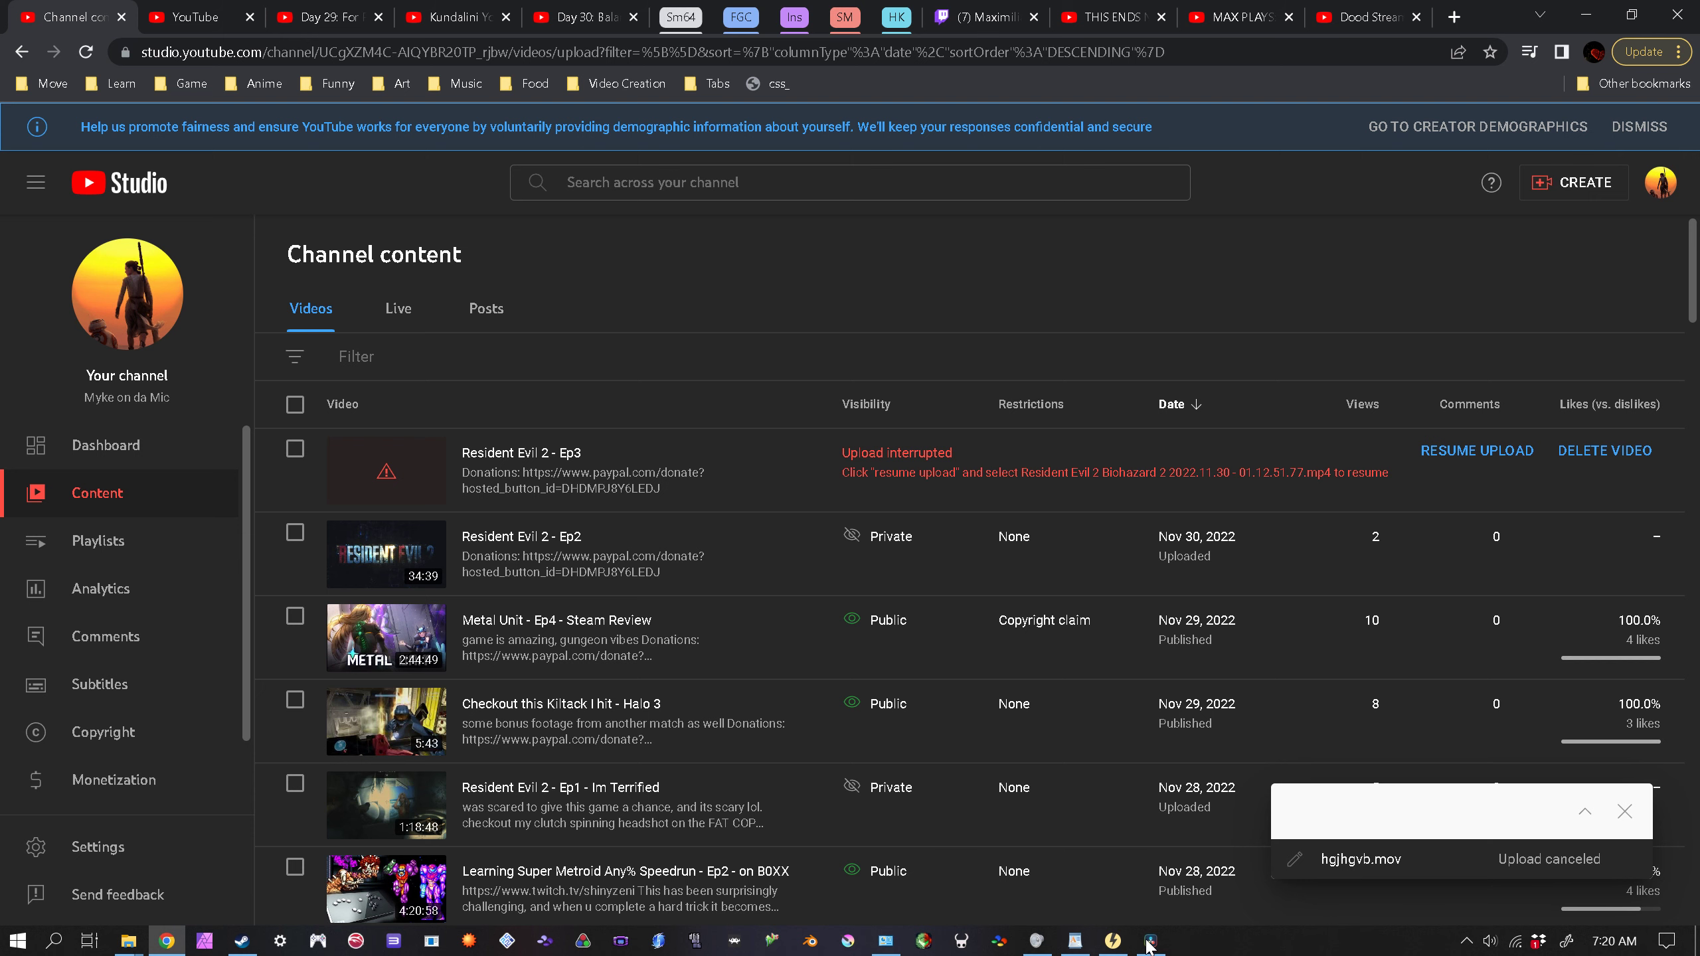
pyautogui.click(1149, 942)
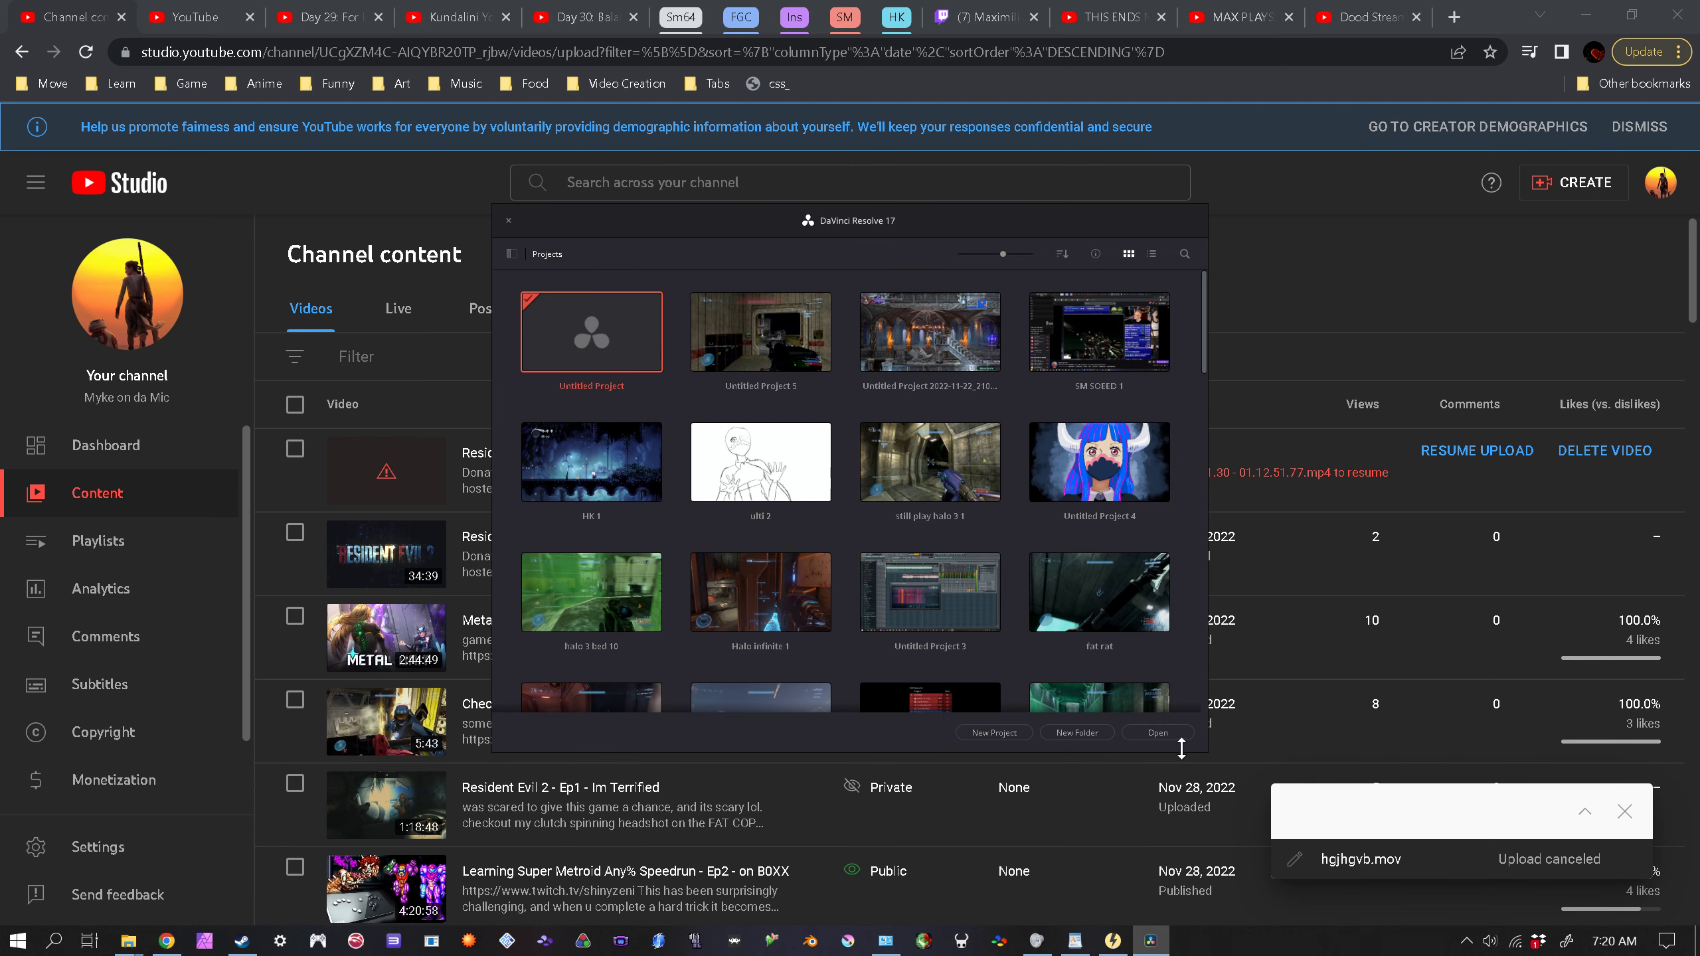
pyautogui.click(1158, 733)
# Step: Delete the hgjhgvb video from the Videos folder
pyautogui.click(421, 766)
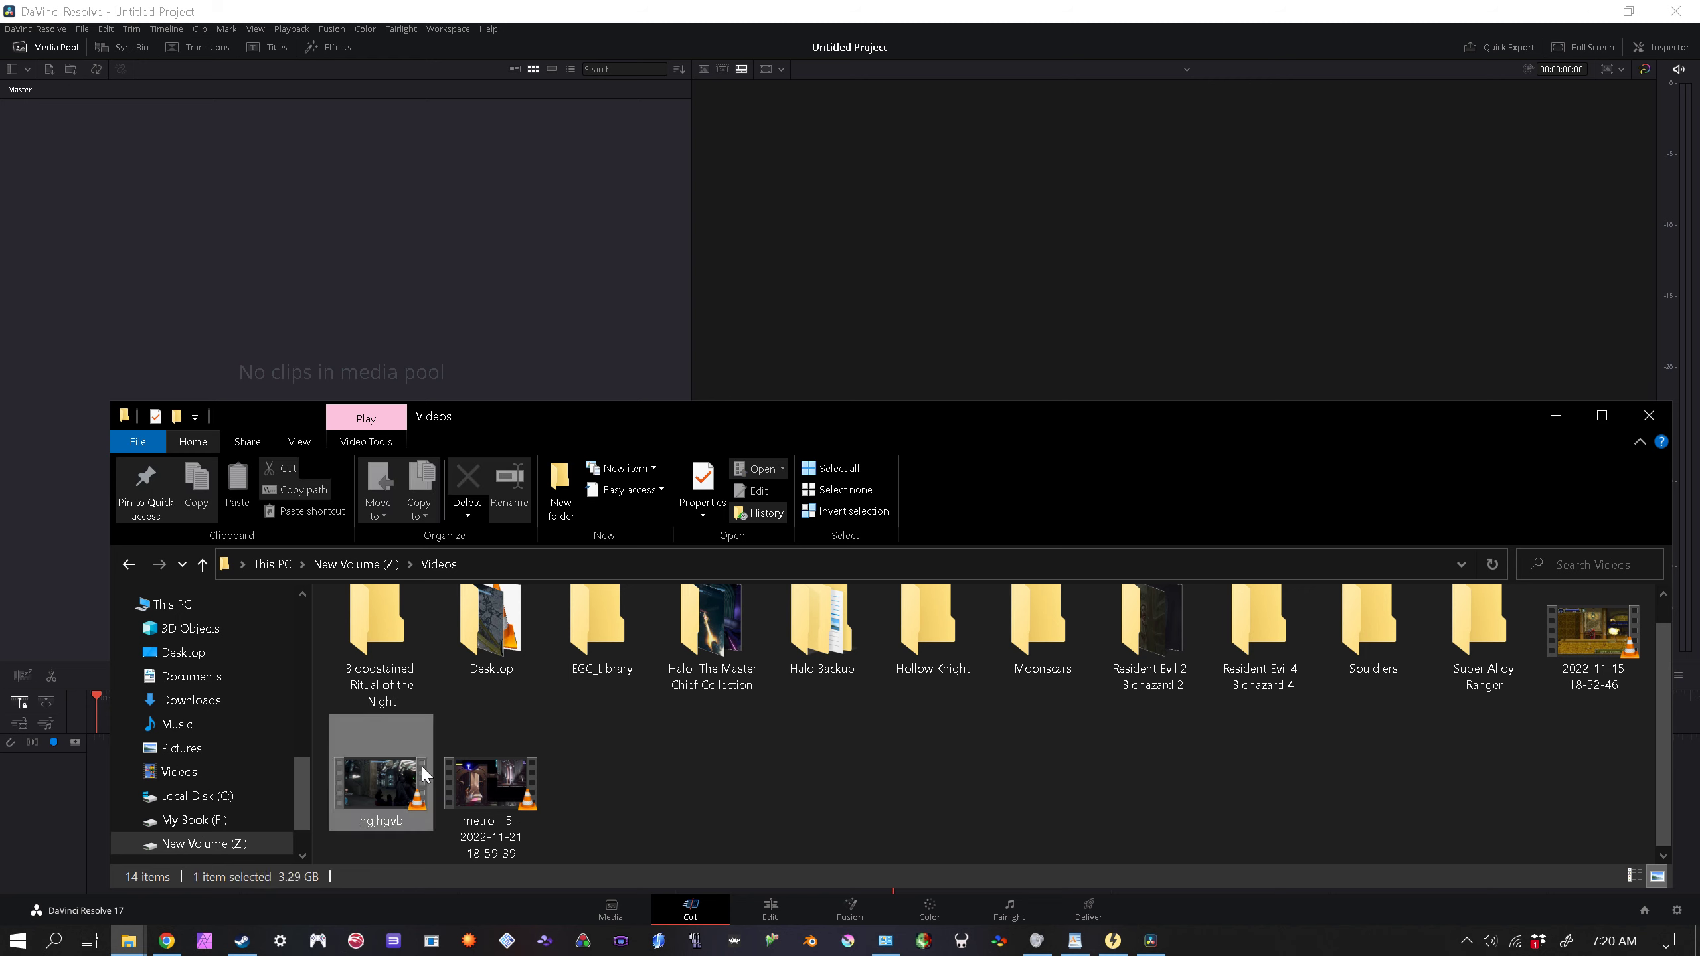
pyautogui.click(486, 472)
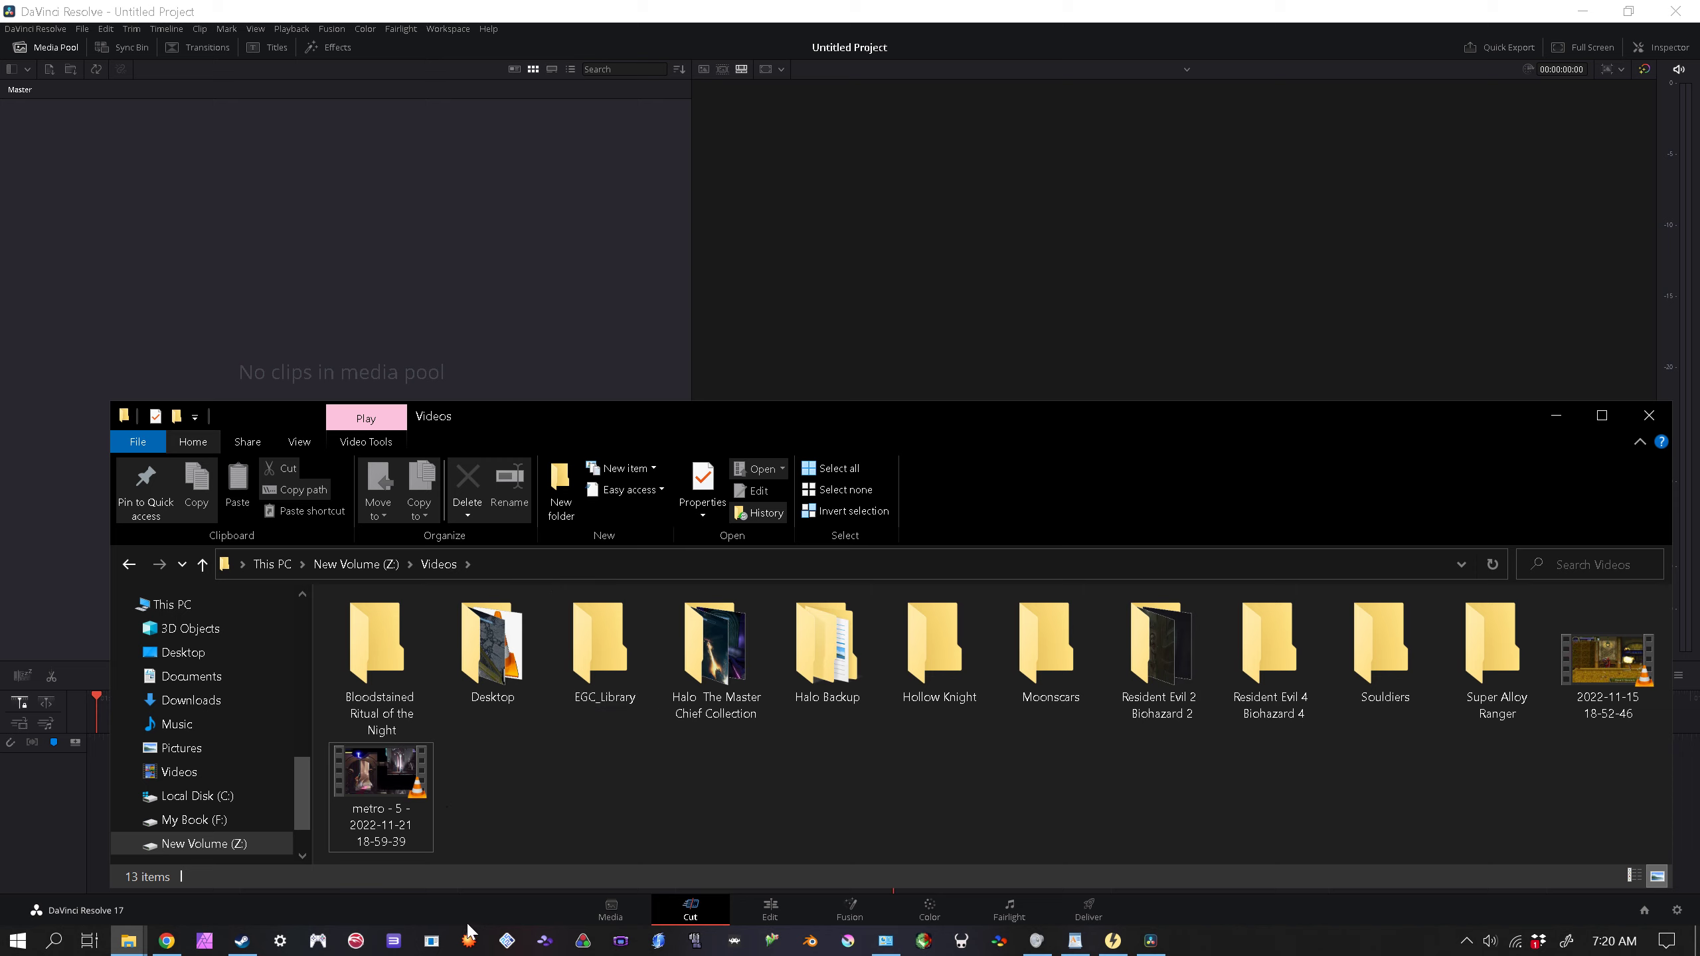
# Step: Open the Halo The Master Chief Collection folder inside Videos to reach the recorded clips
pyautogui.click(128, 941)
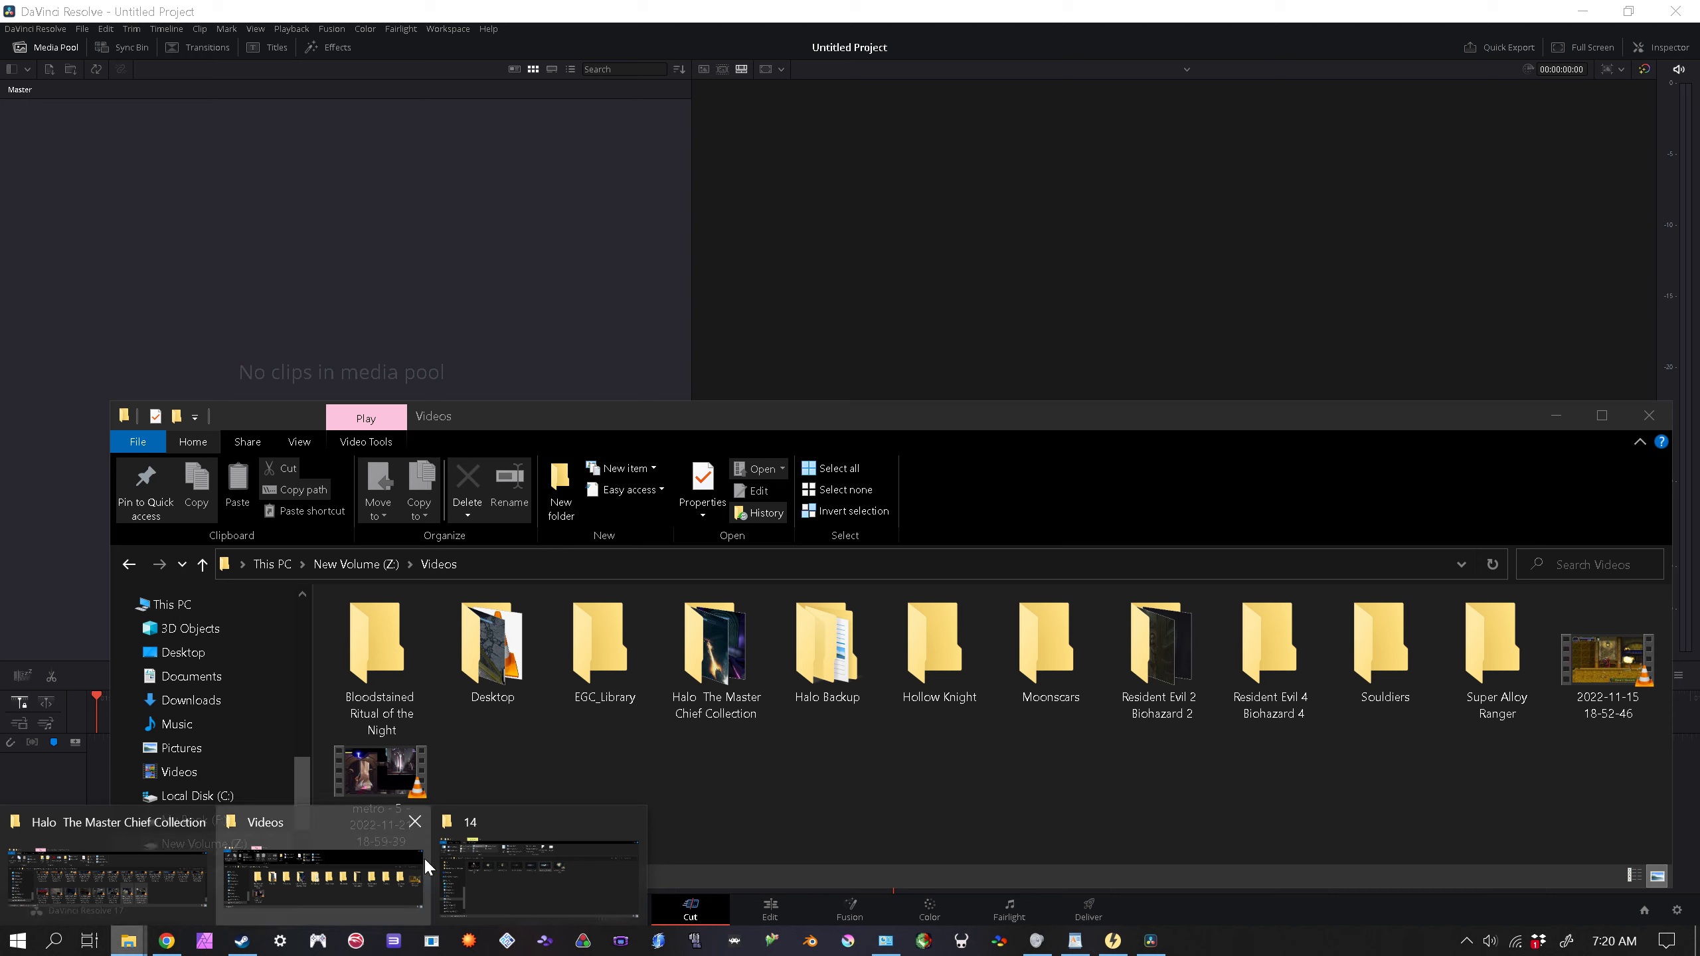
pyautogui.click(377, 853)
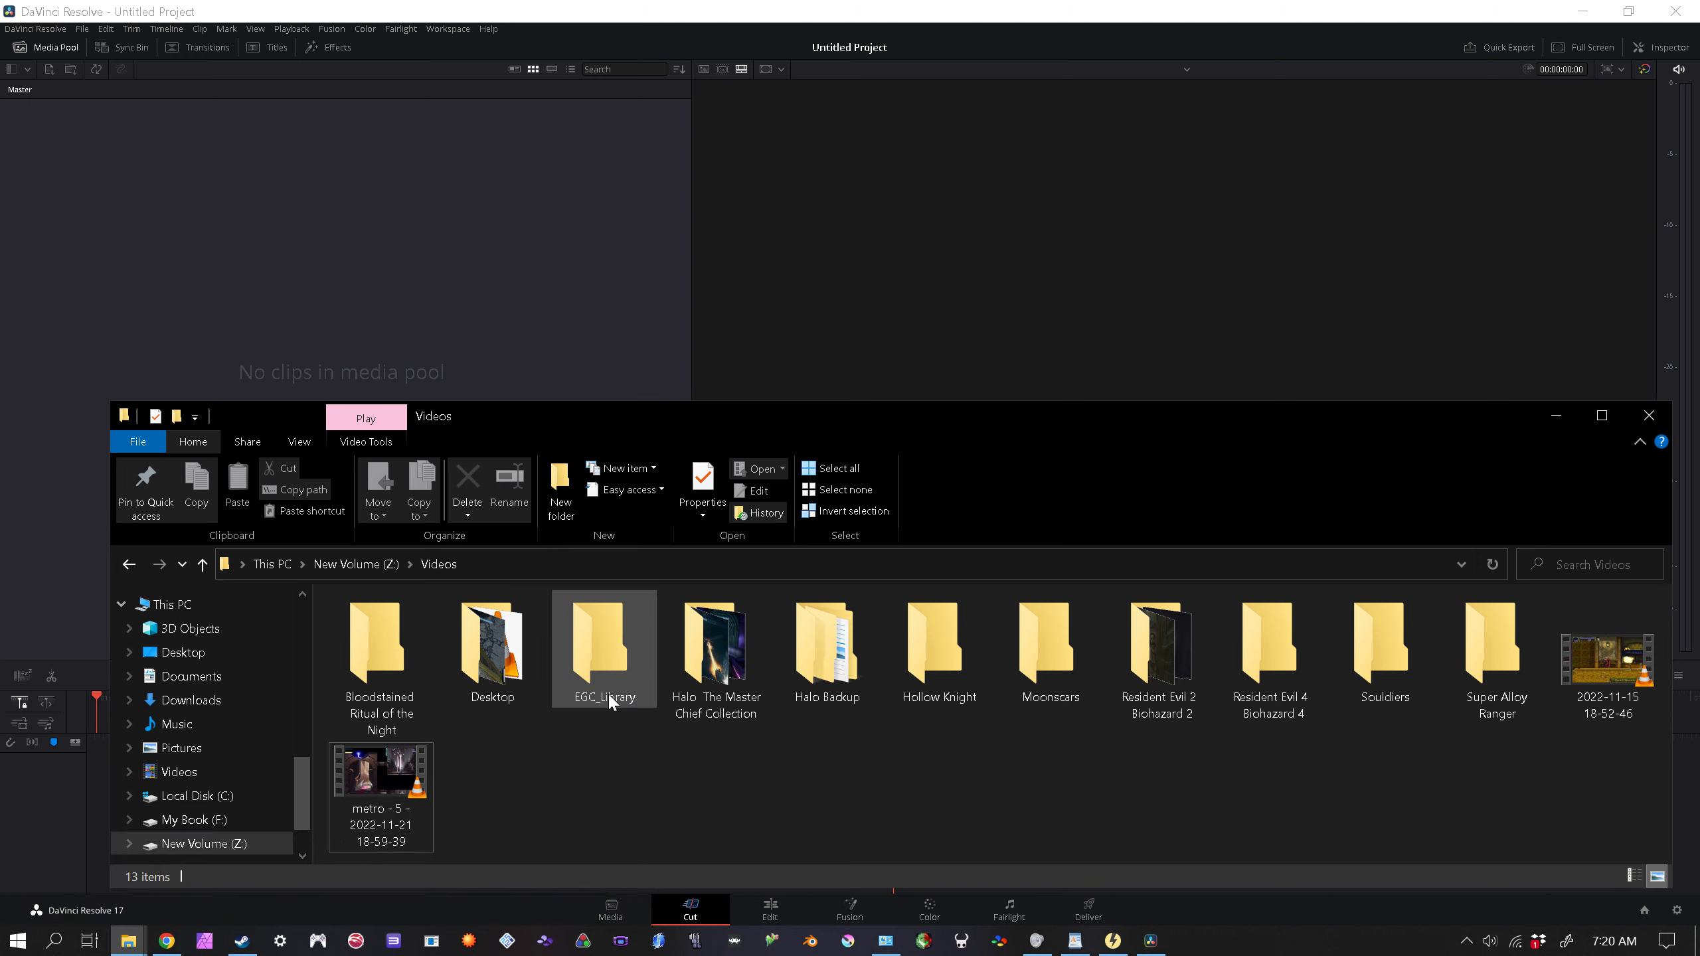
pyautogui.doubleClick(714, 649)
pyautogui.click(712, 662)
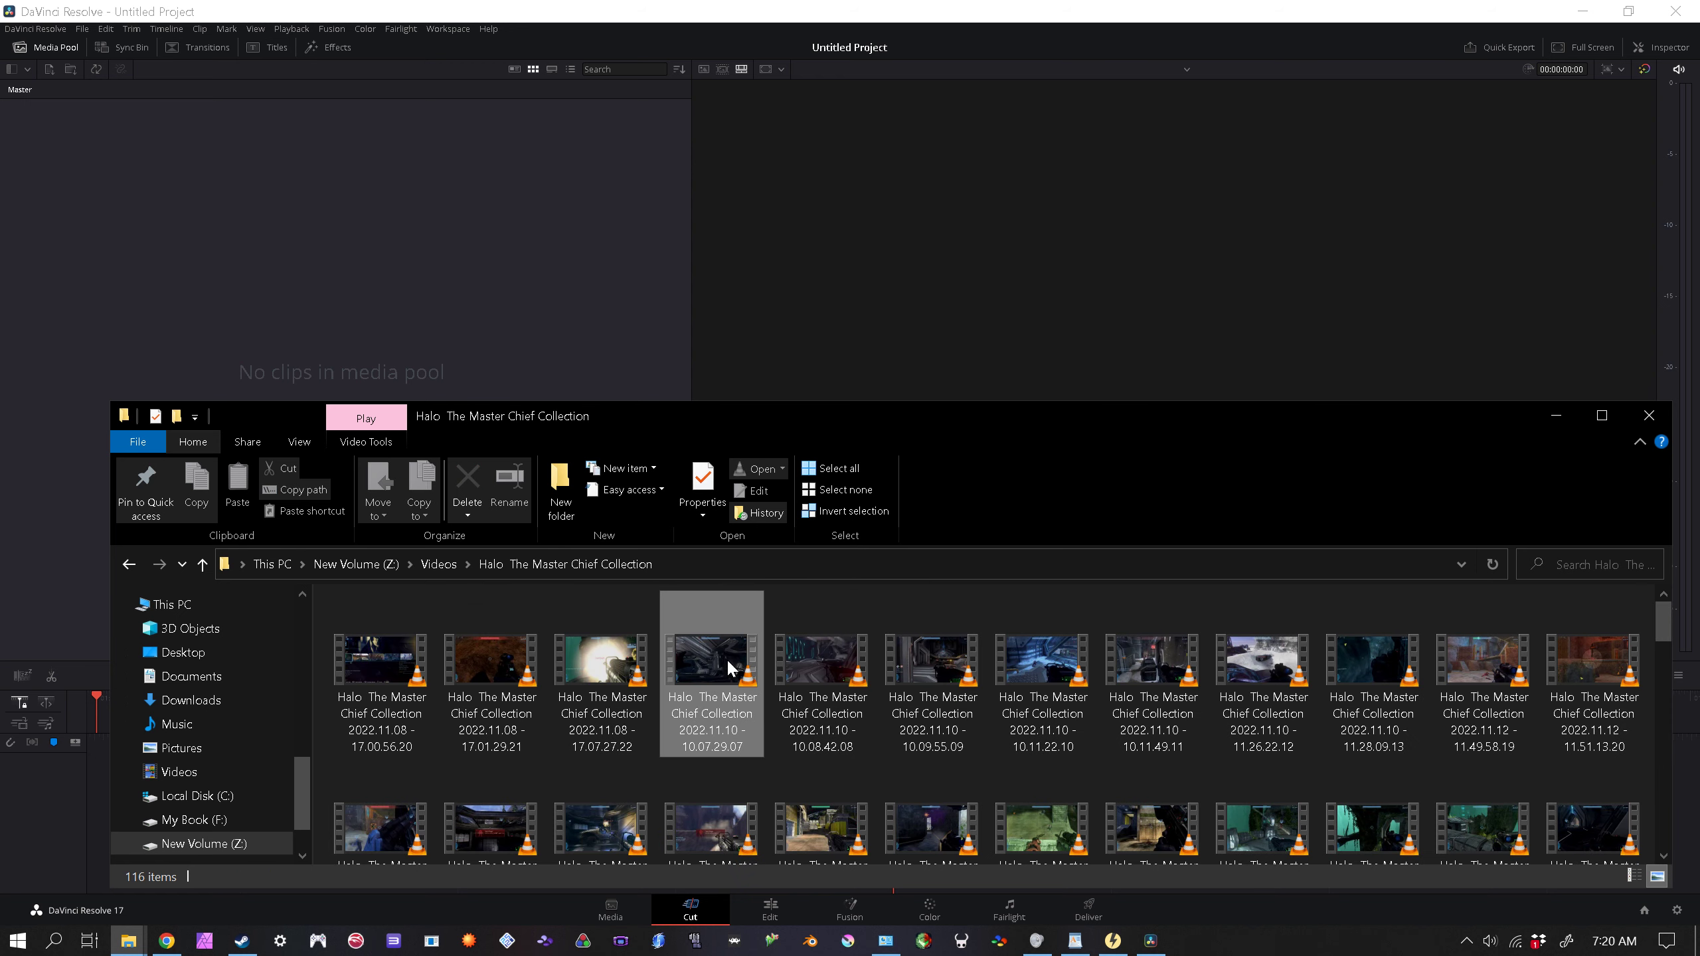
# Step: Import the 2022.11.30 - 06.43.40.78 and 06.44.22.79 Halo recordings into the media pool, changing the project frame rate to match
pyautogui.moveTo(1664, 622); pyautogui.dragTo(1664, 827)
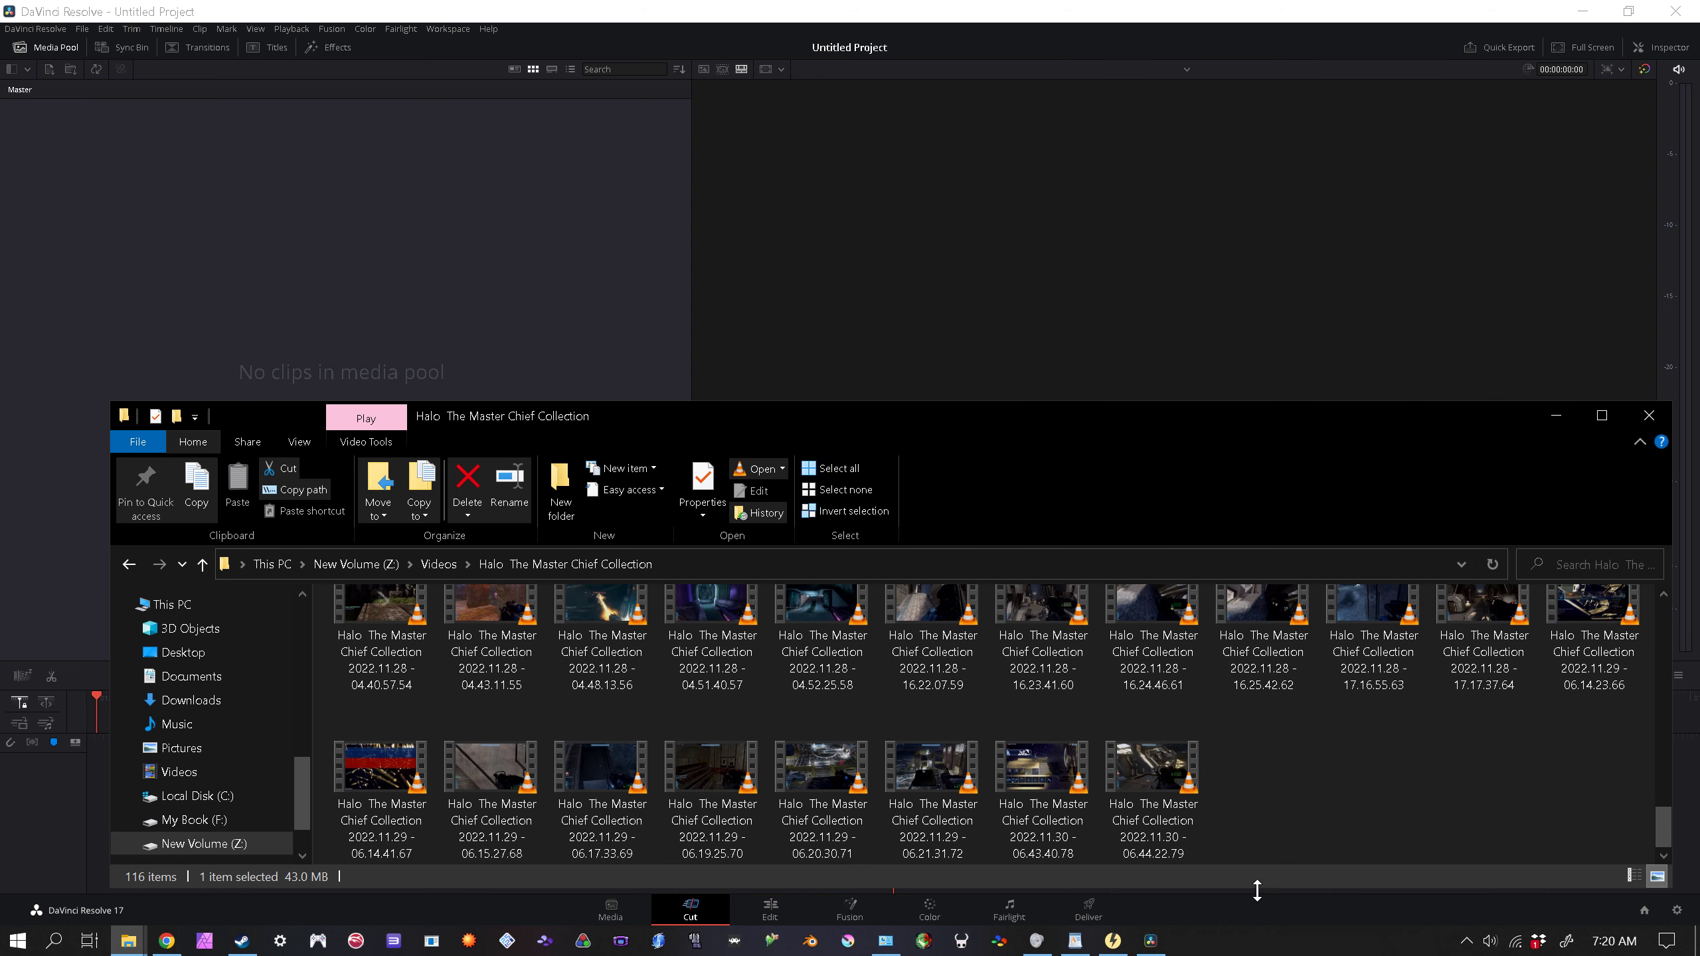
pyautogui.click(1055, 797)
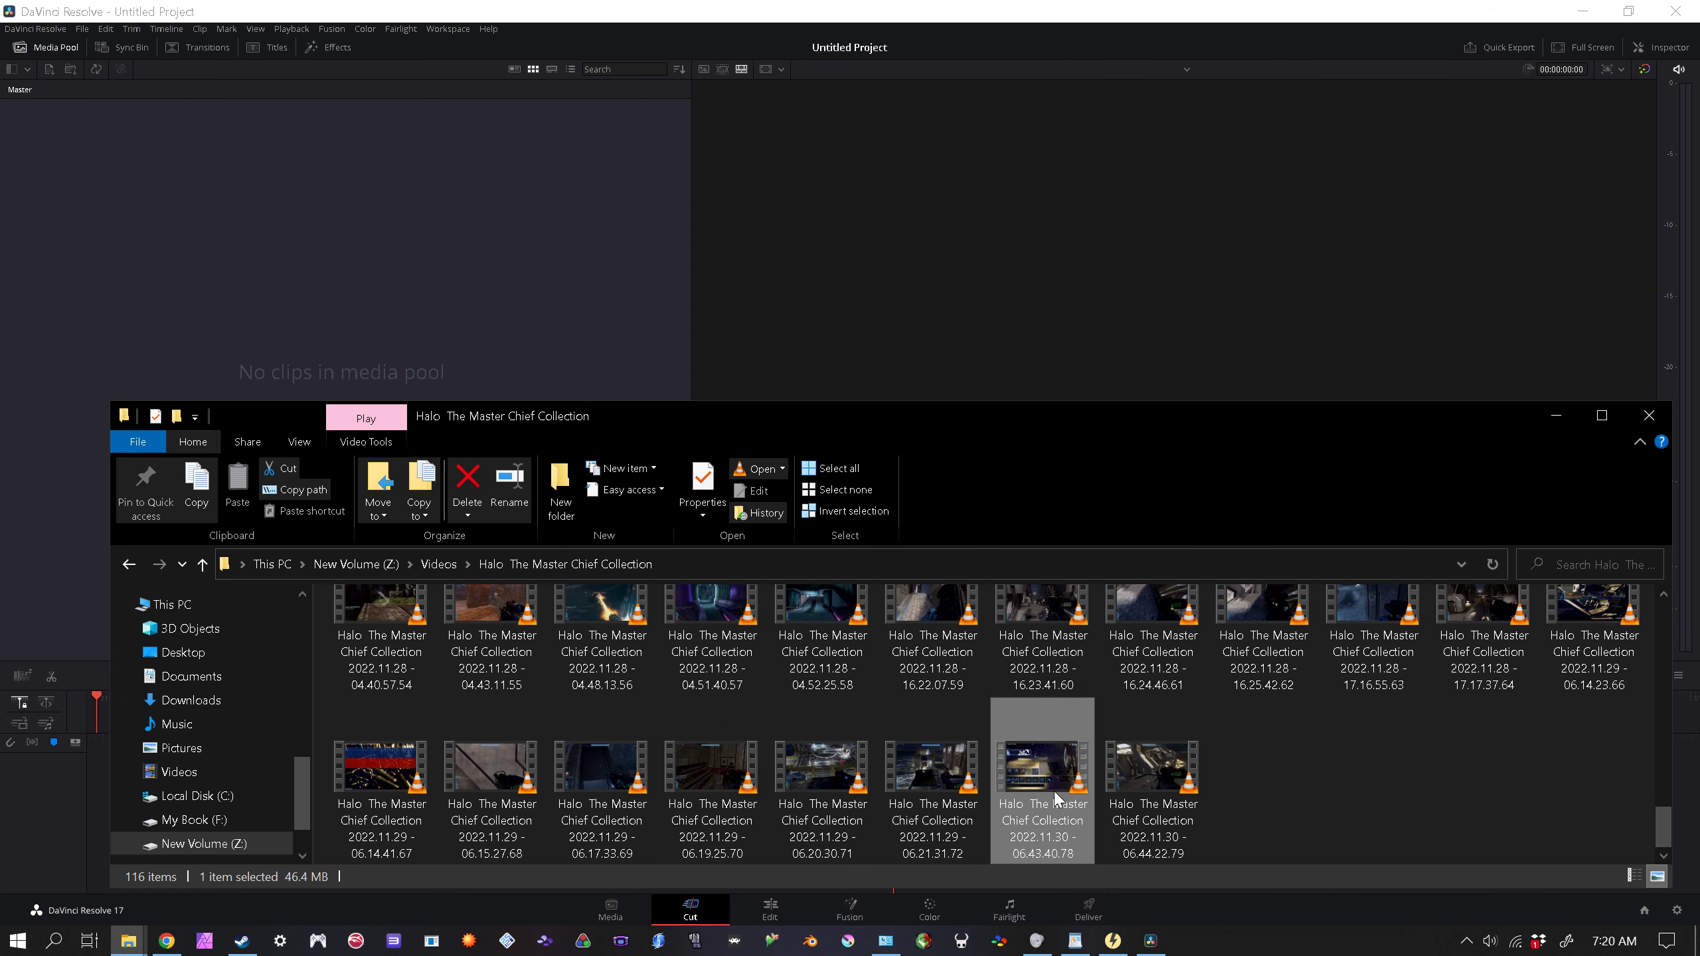
pyautogui.keyDown('ctrl'); pyautogui.click(1189, 790); pyautogui.keyUp('ctrl')
pyautogui.moveTo(1190, 787); pyautogui.dragTo(547, 307)
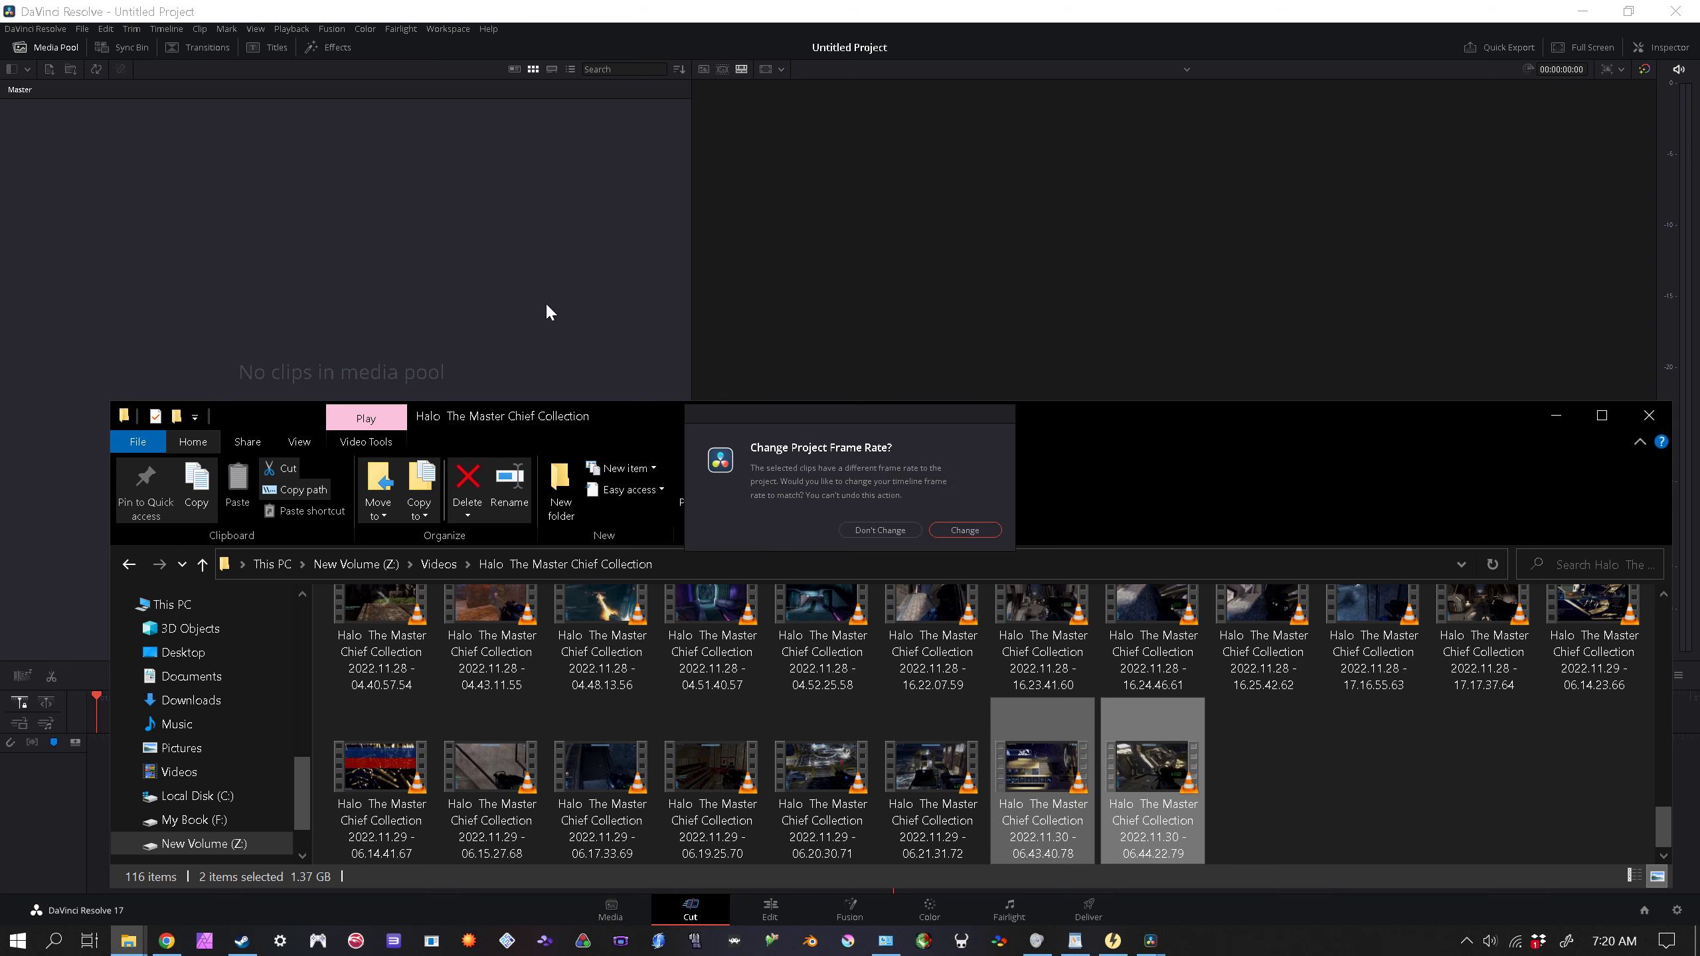
pyautogui.click(964, 530)
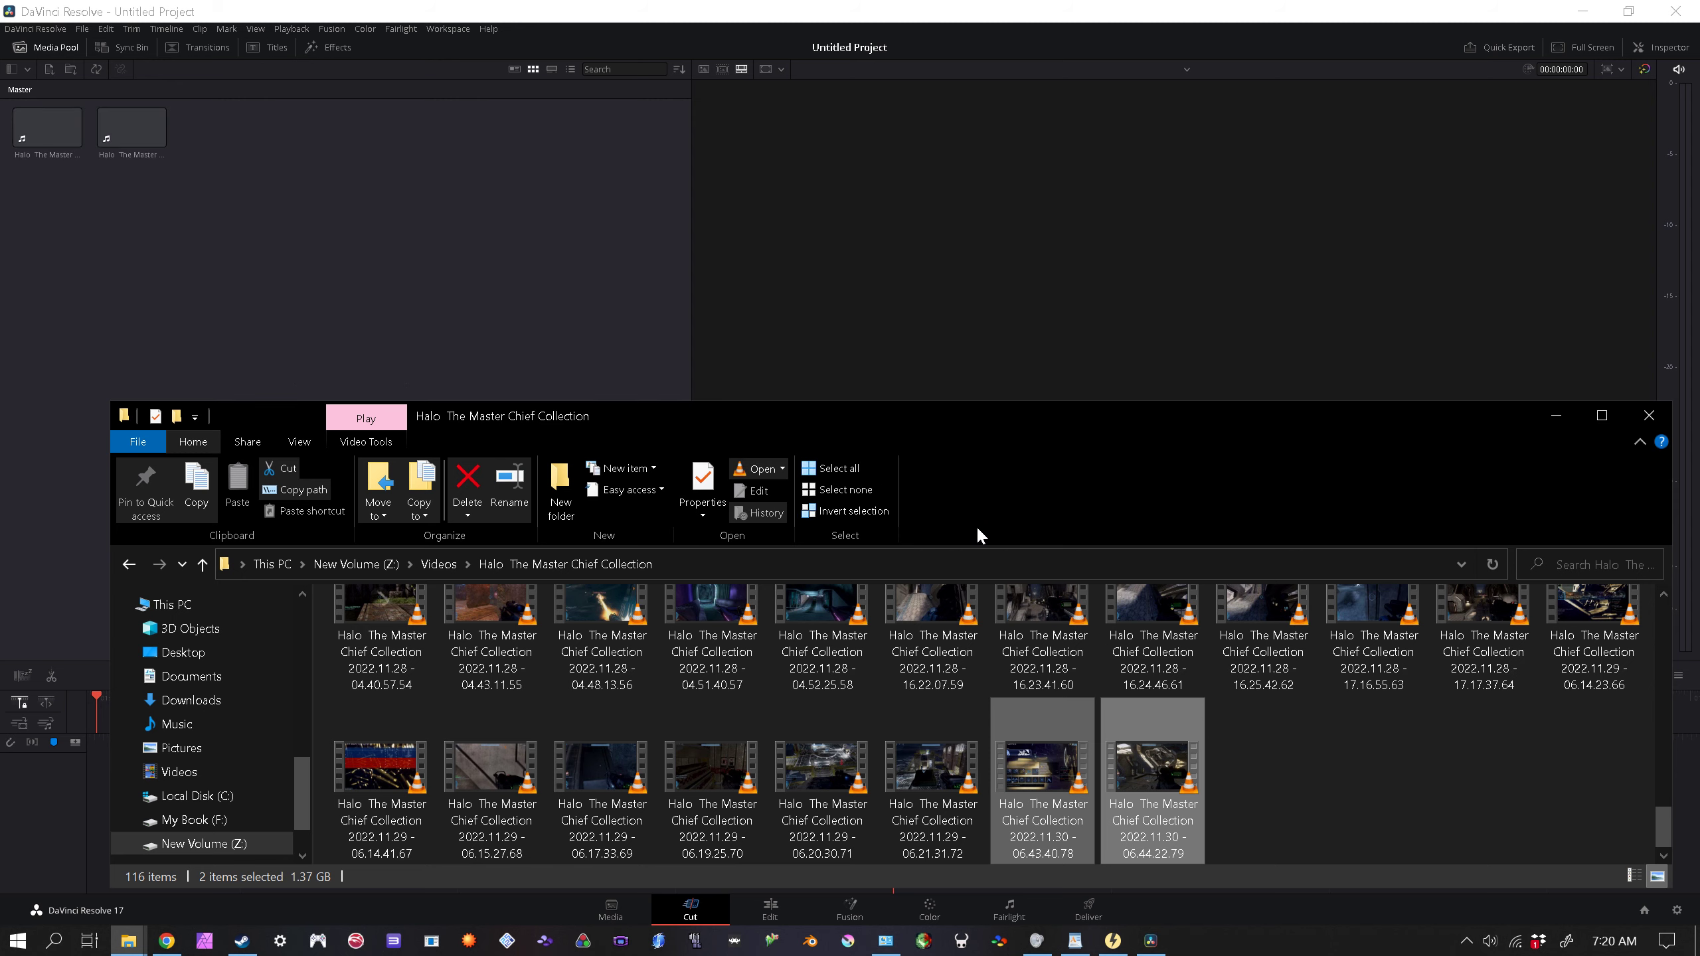
# Step: Try to create a new timeline from the two imported Halo clips
pyautogui.click(190, 190)
pyautogui.hotkey('ctrl', 'a')
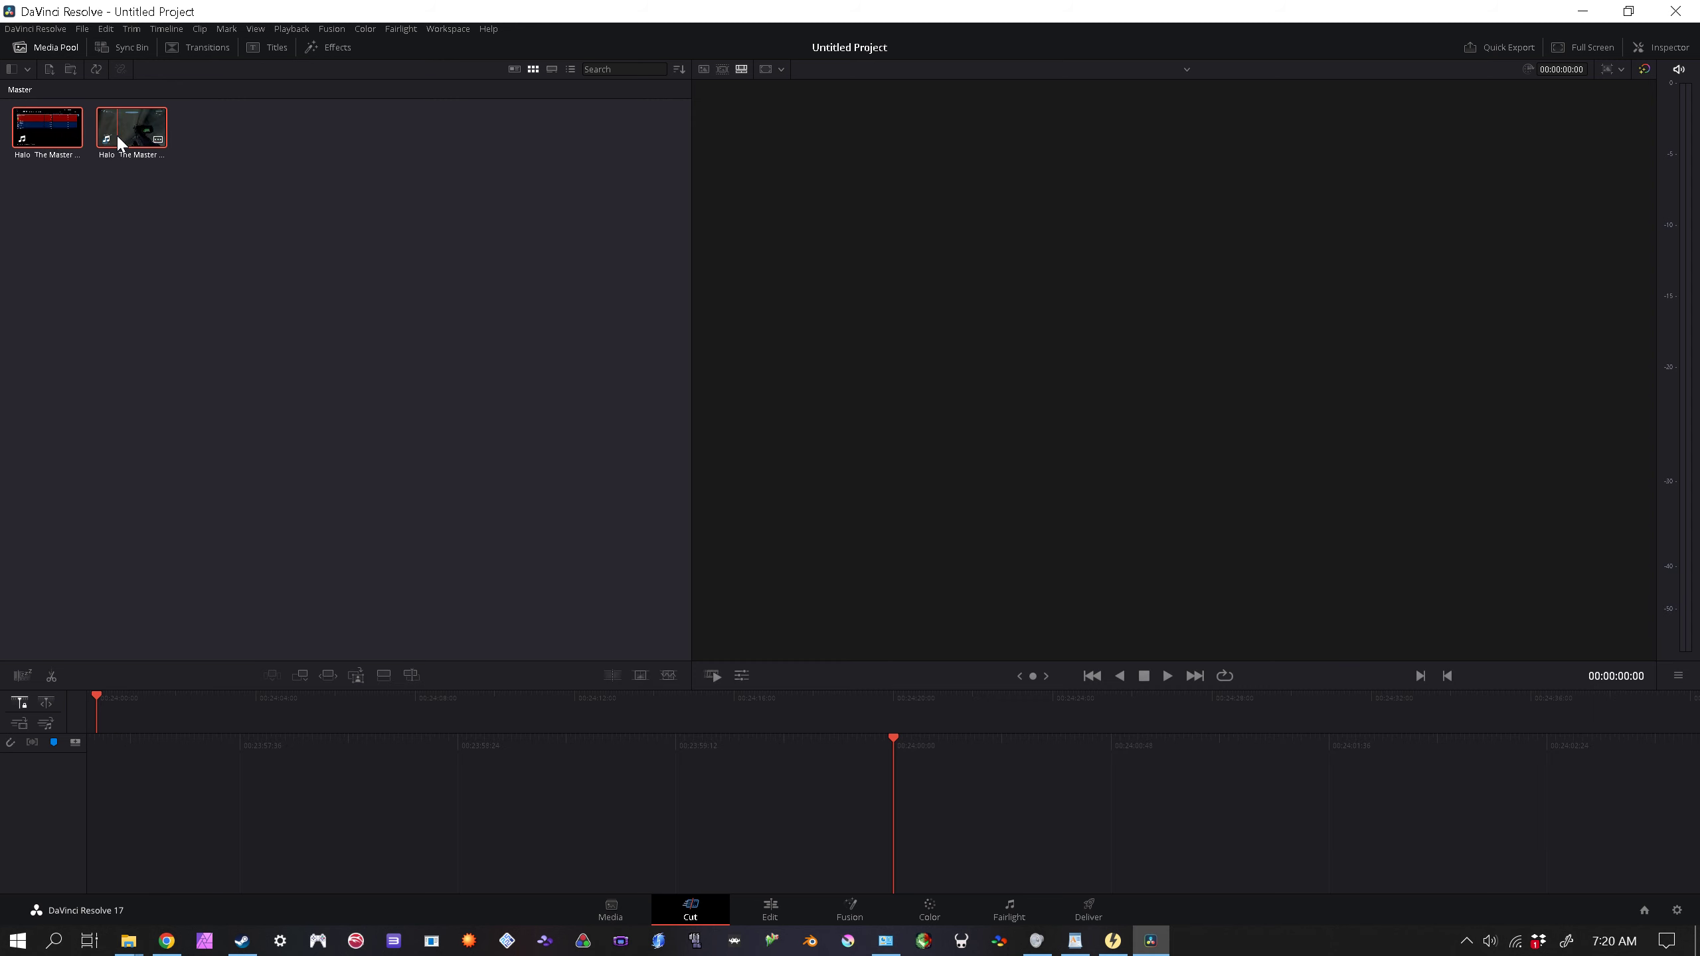
pyautogui.rightClick(134, 137)
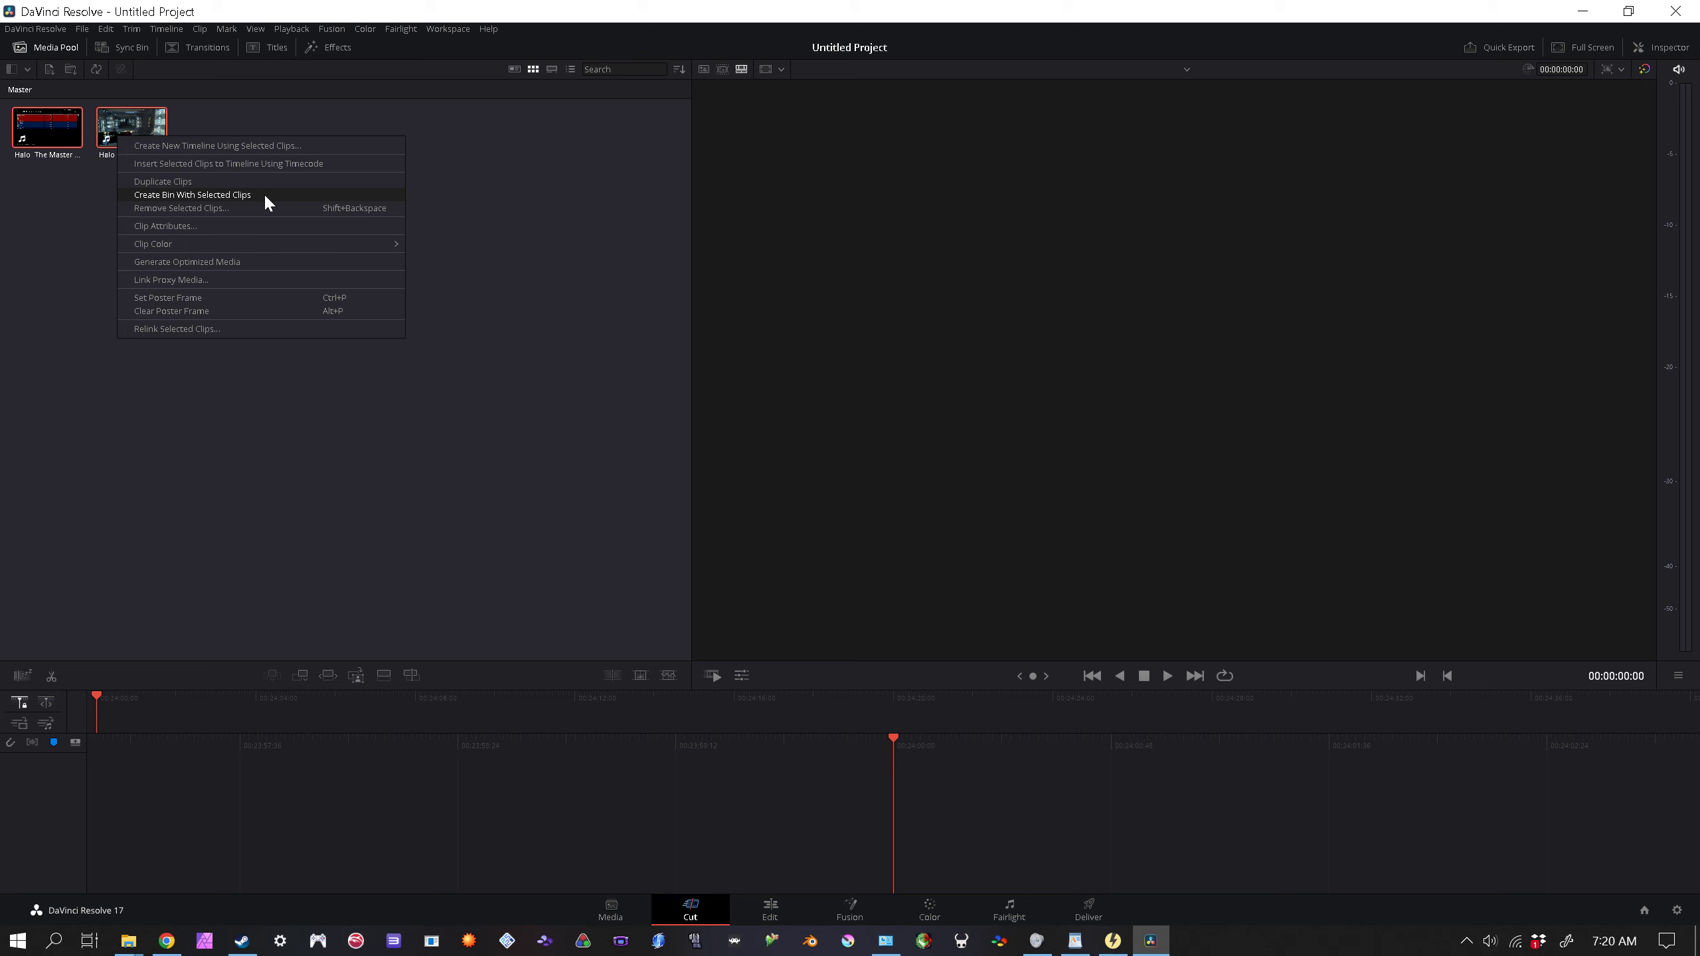
pyautogui.click(288, 146)
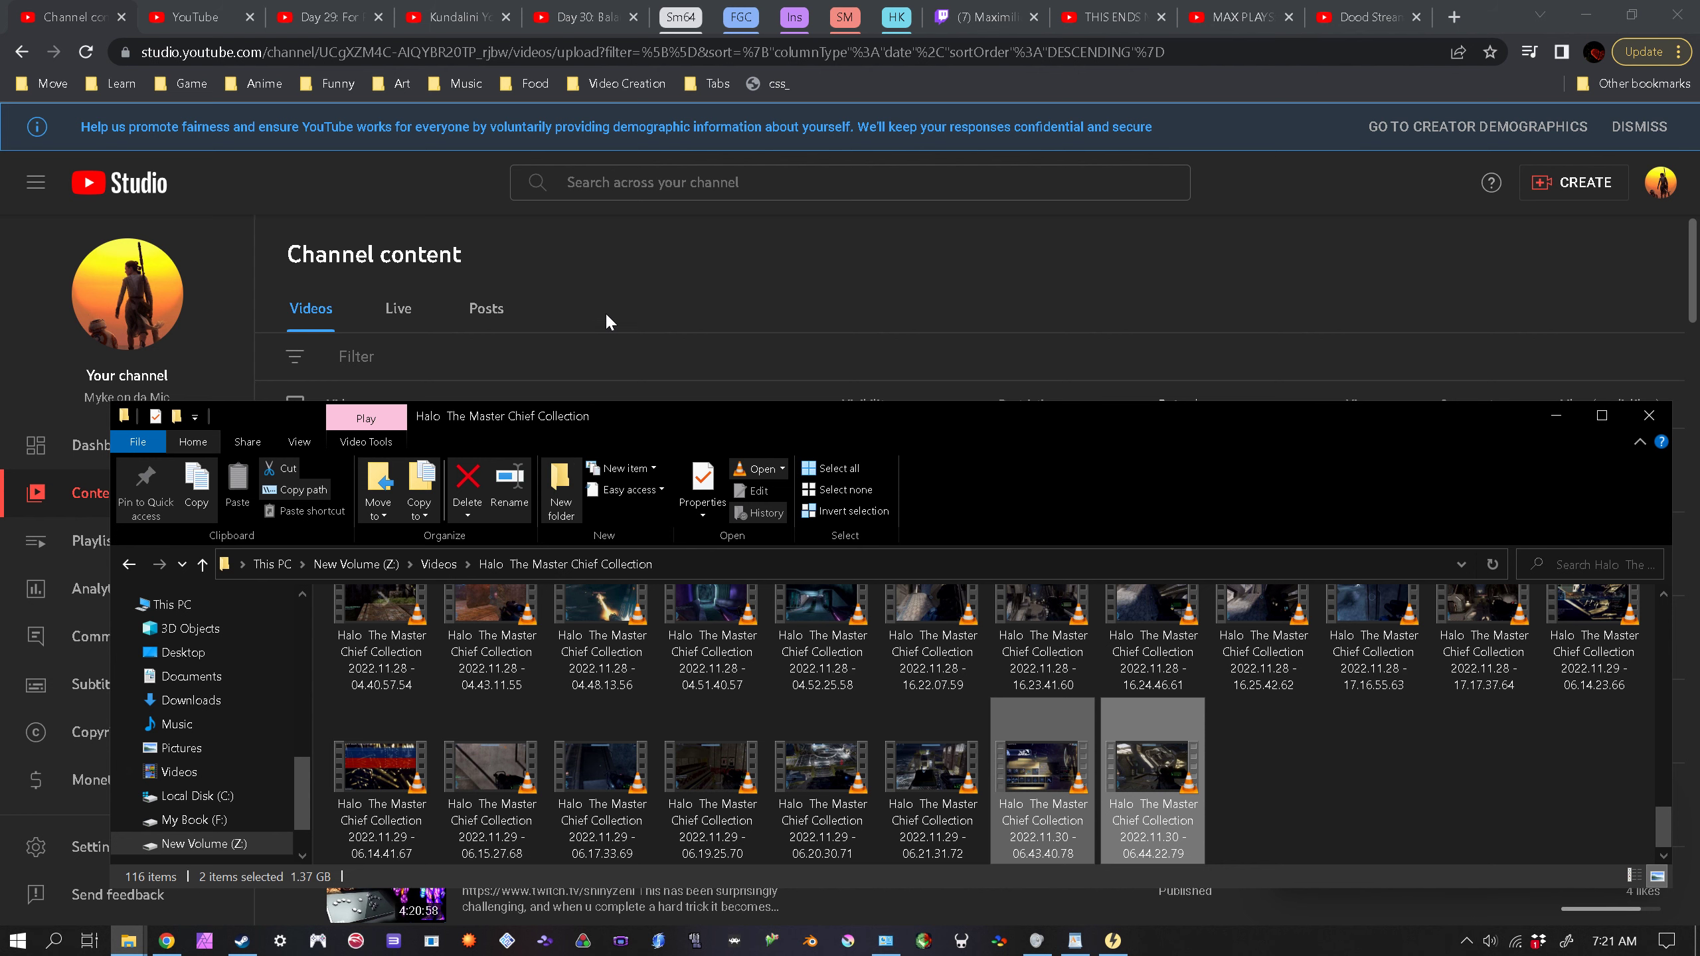
# Step: Relaunch DaVinci Resolve and open Untitled Project from the project list
pyautogui.click(57, 940)
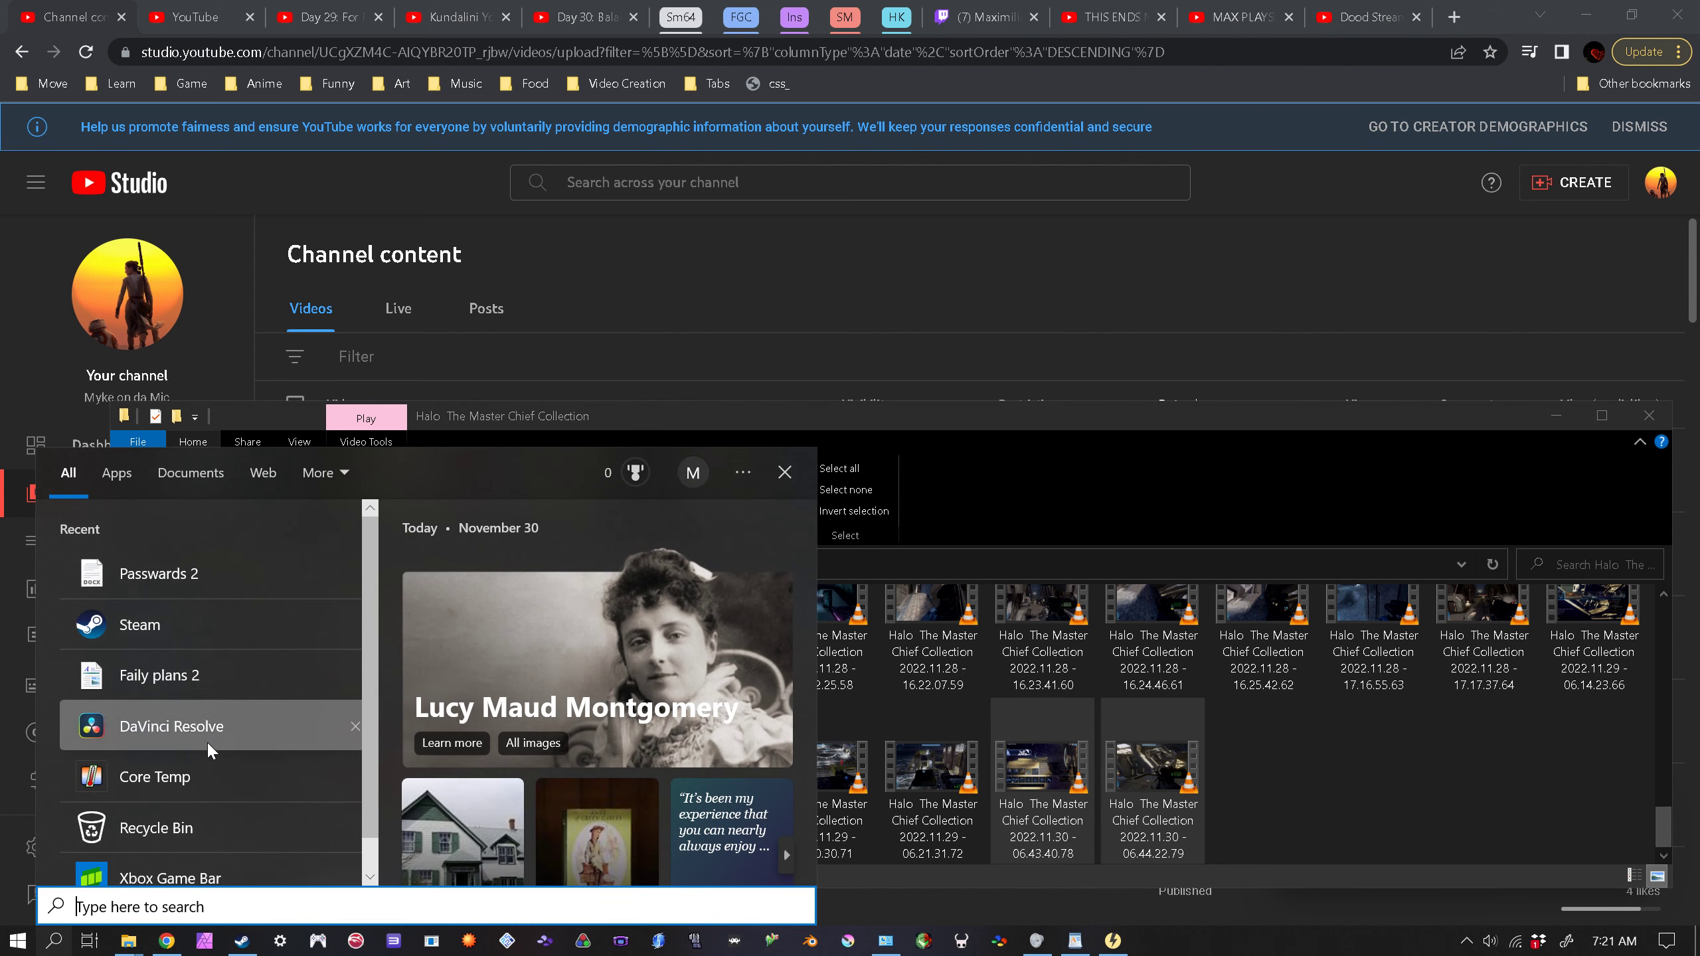
pyautogui.click(229, 727)
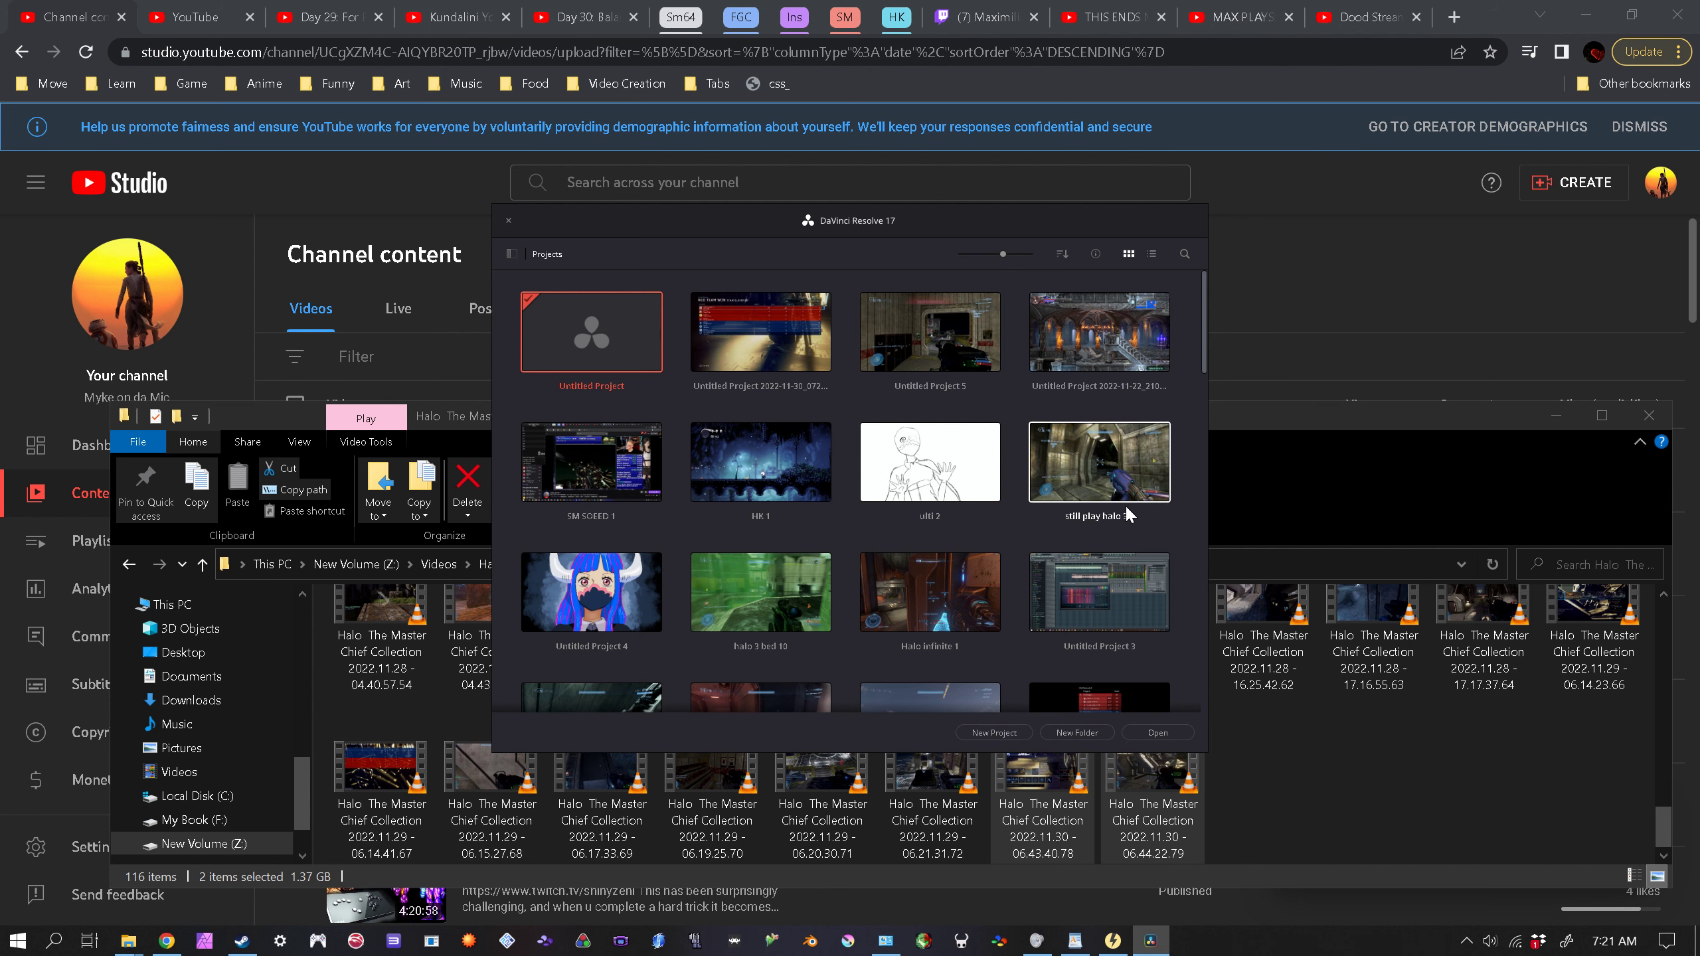
pyautogui.click(1169, 738)
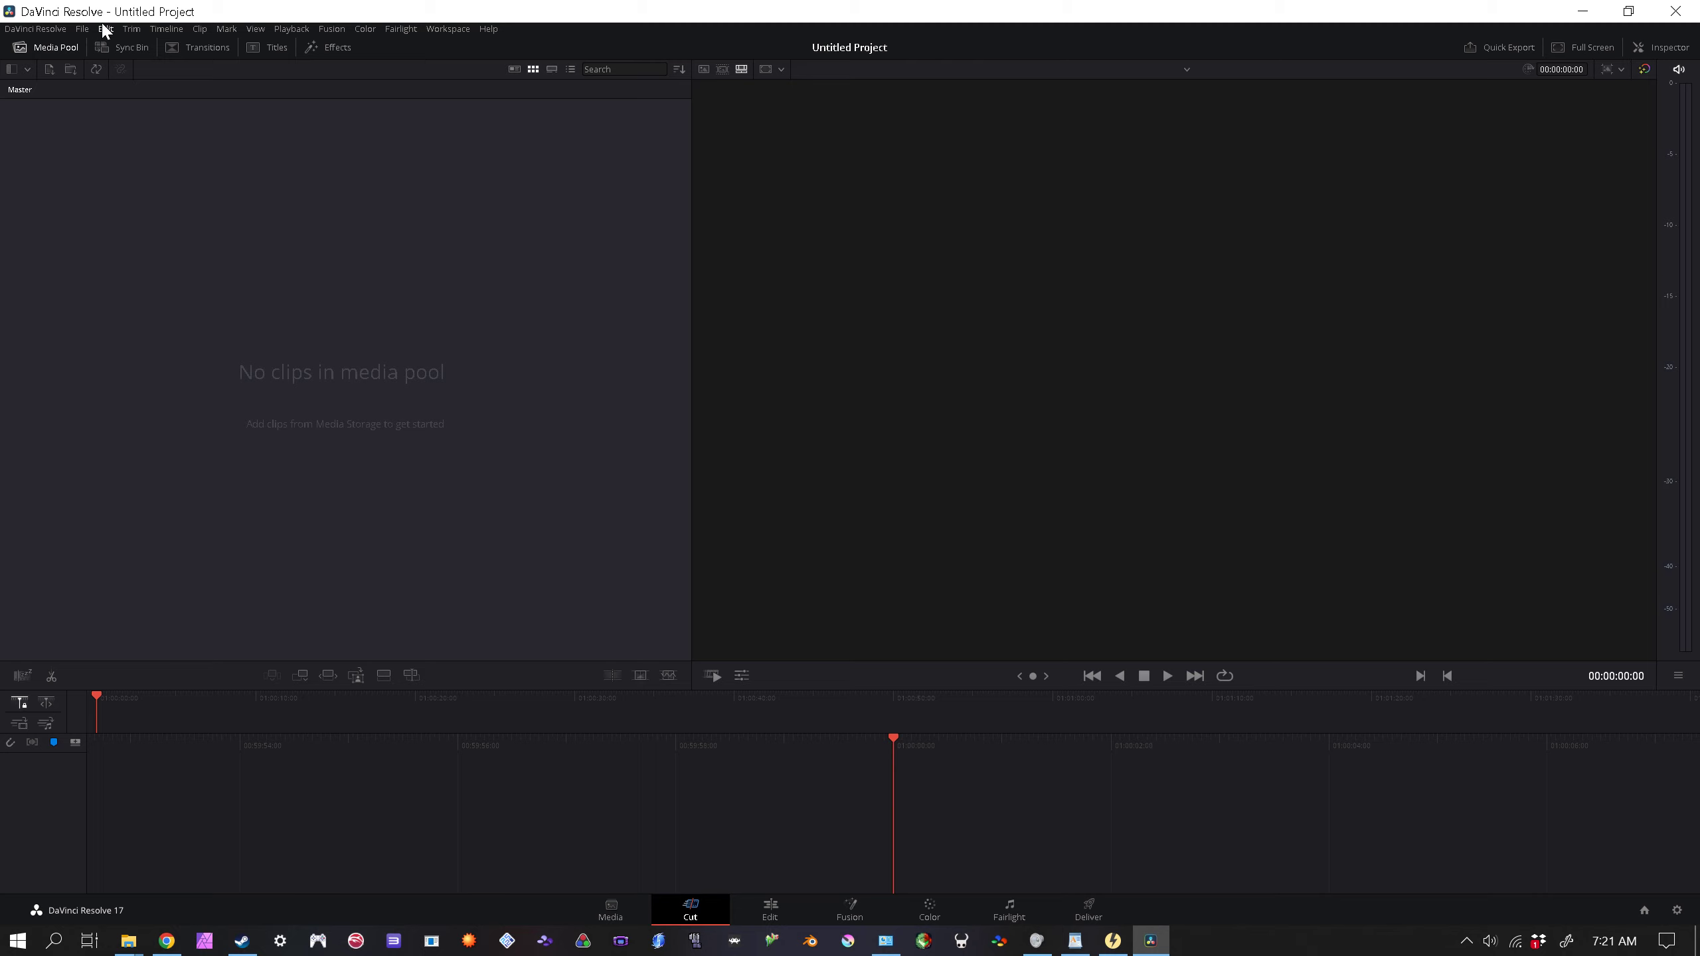
pyautogui.click(84, 31)
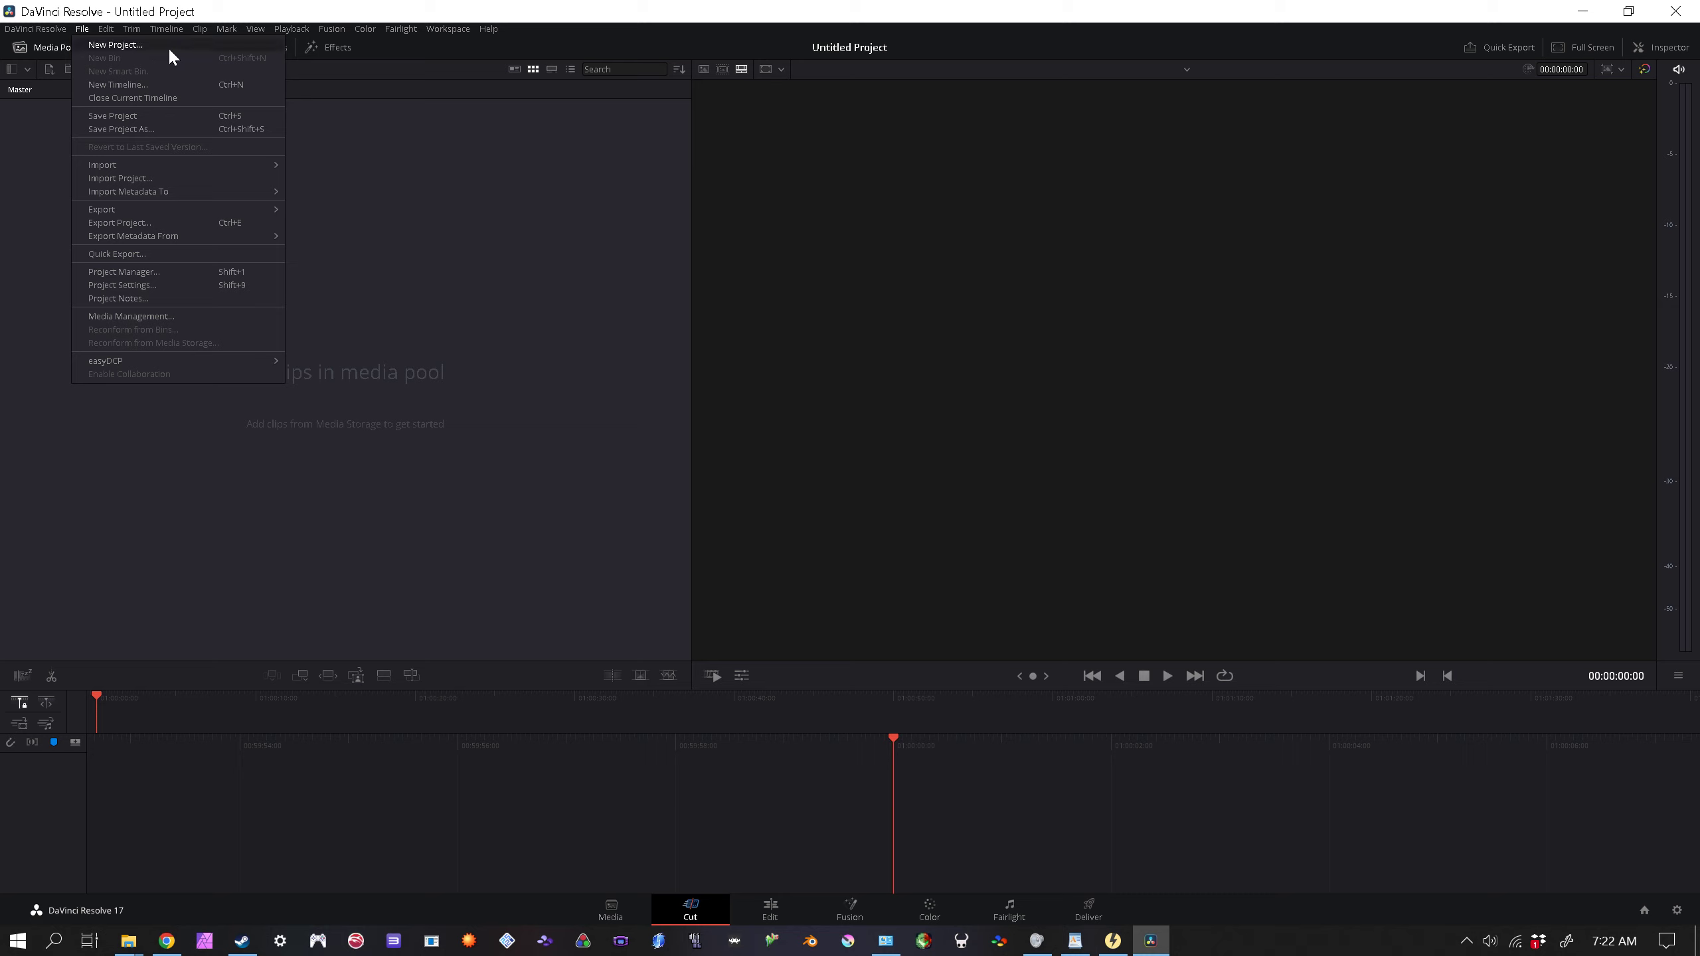
pyautogui.moveTo(240, 167)
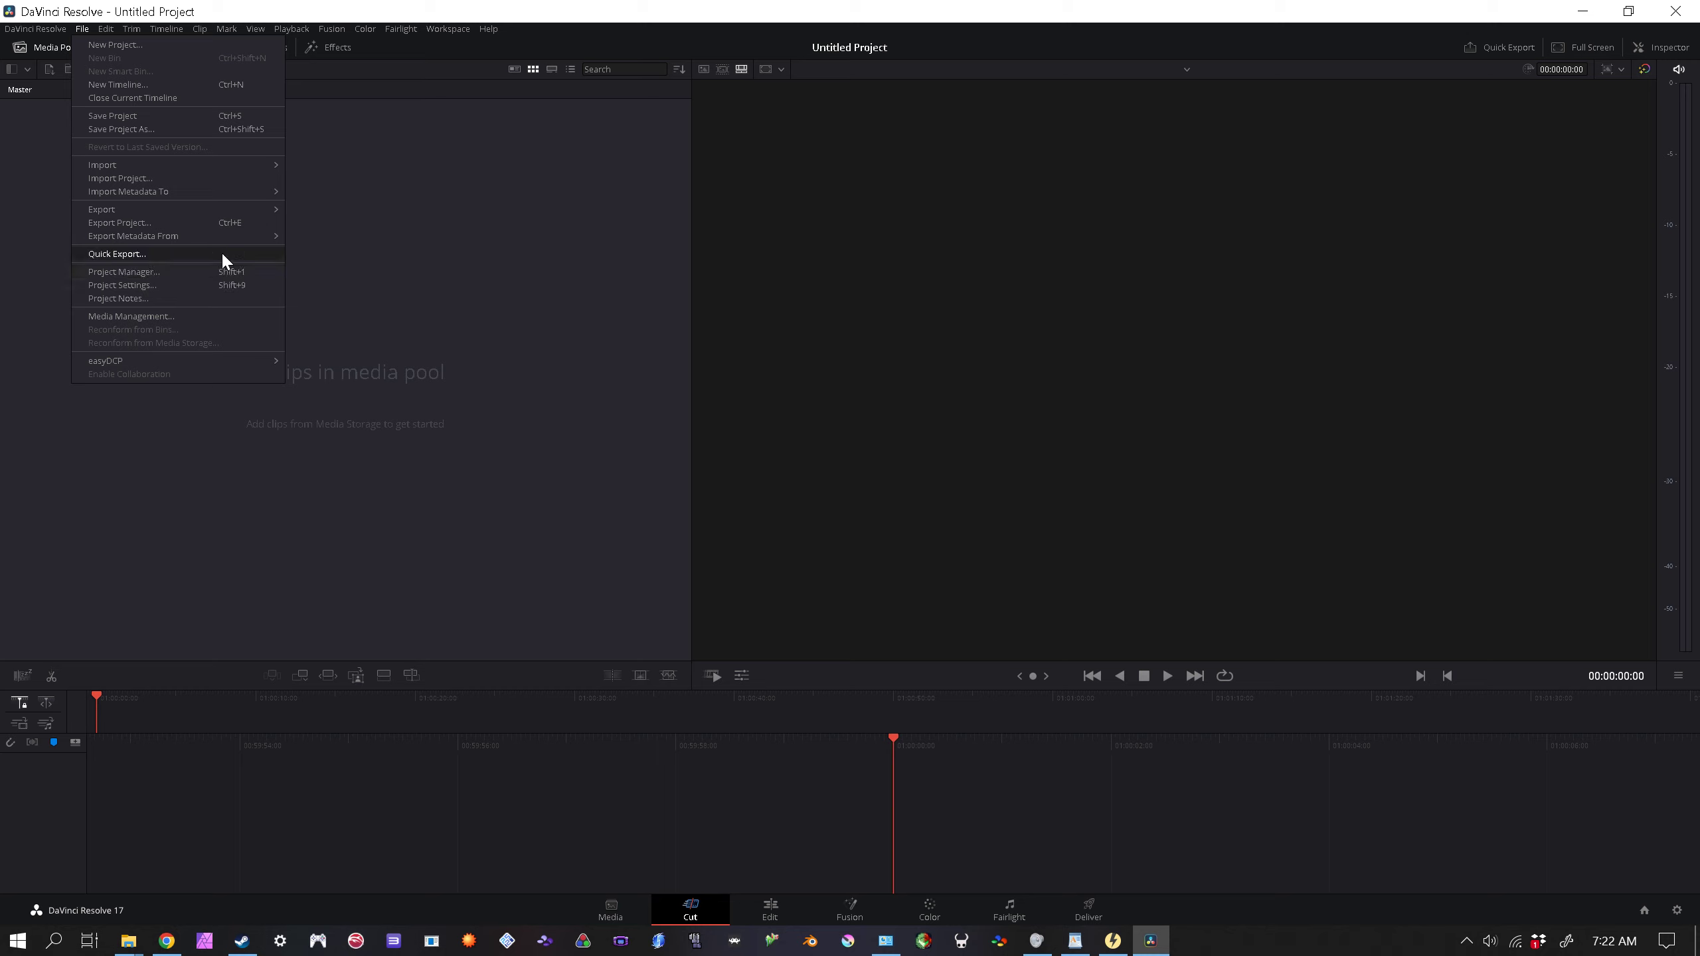
pyautogui.moveTo(209, 211)
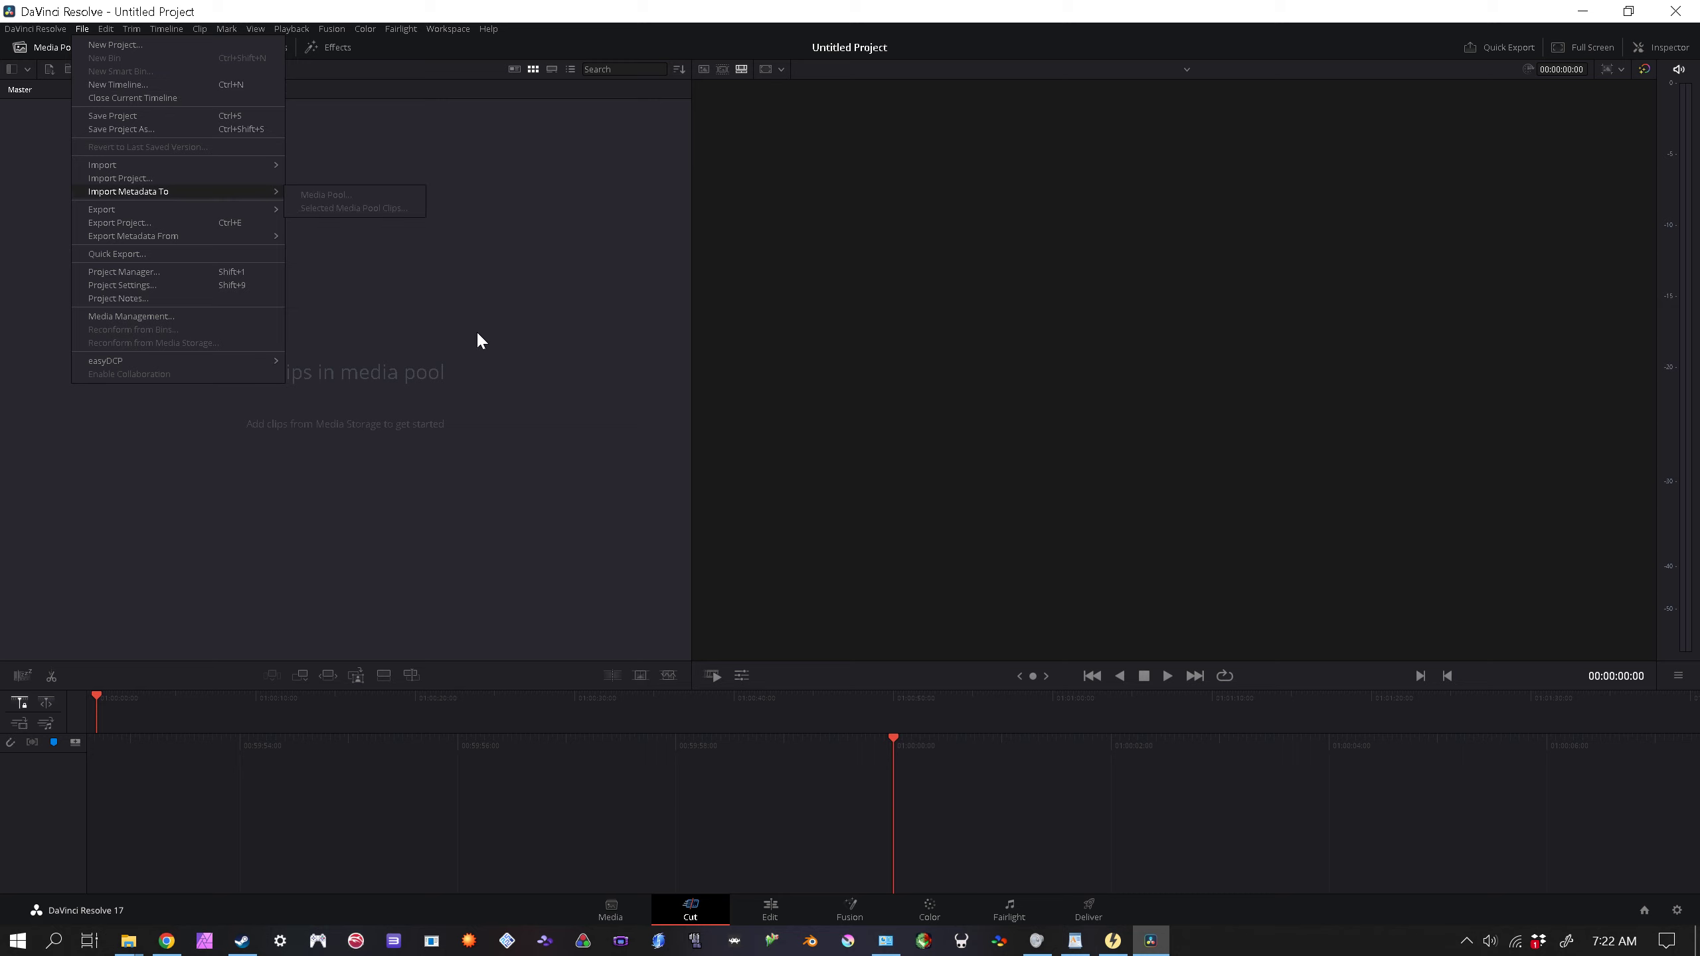
# Step: Bring up the Halo The Master Chief Collection folder and import its two selected 2022.11.30 recordings again, matching the project frame rate
pyautogui.click(129, 941)
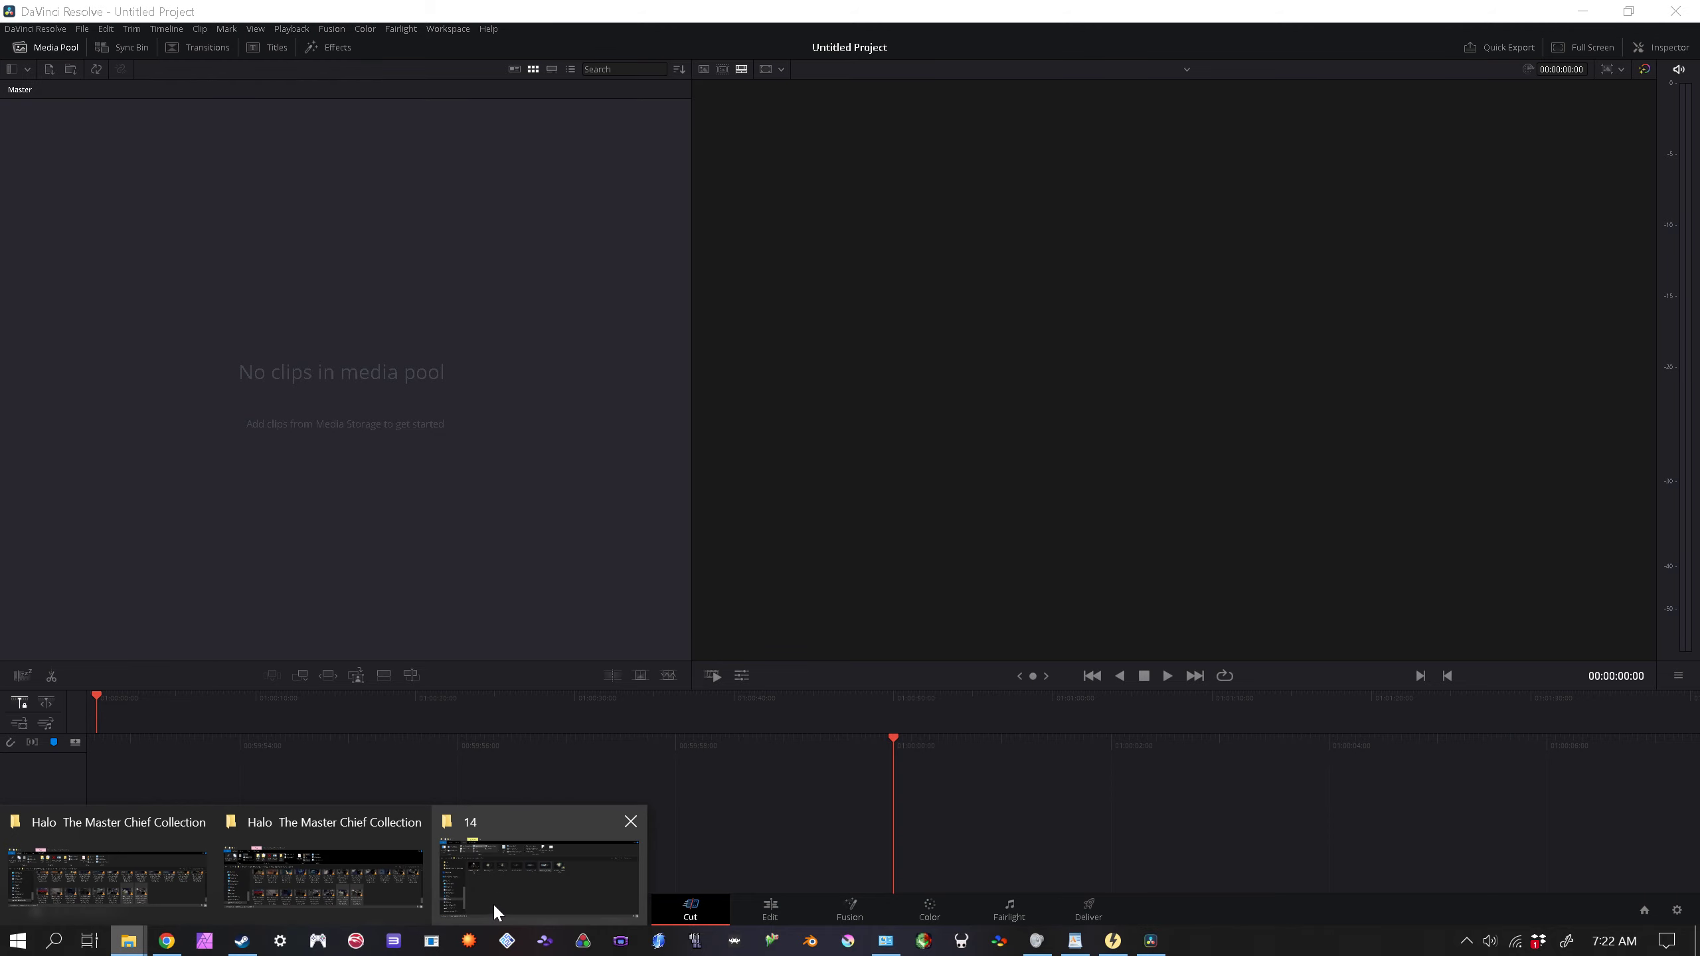
pyautogui.click(454, 885)
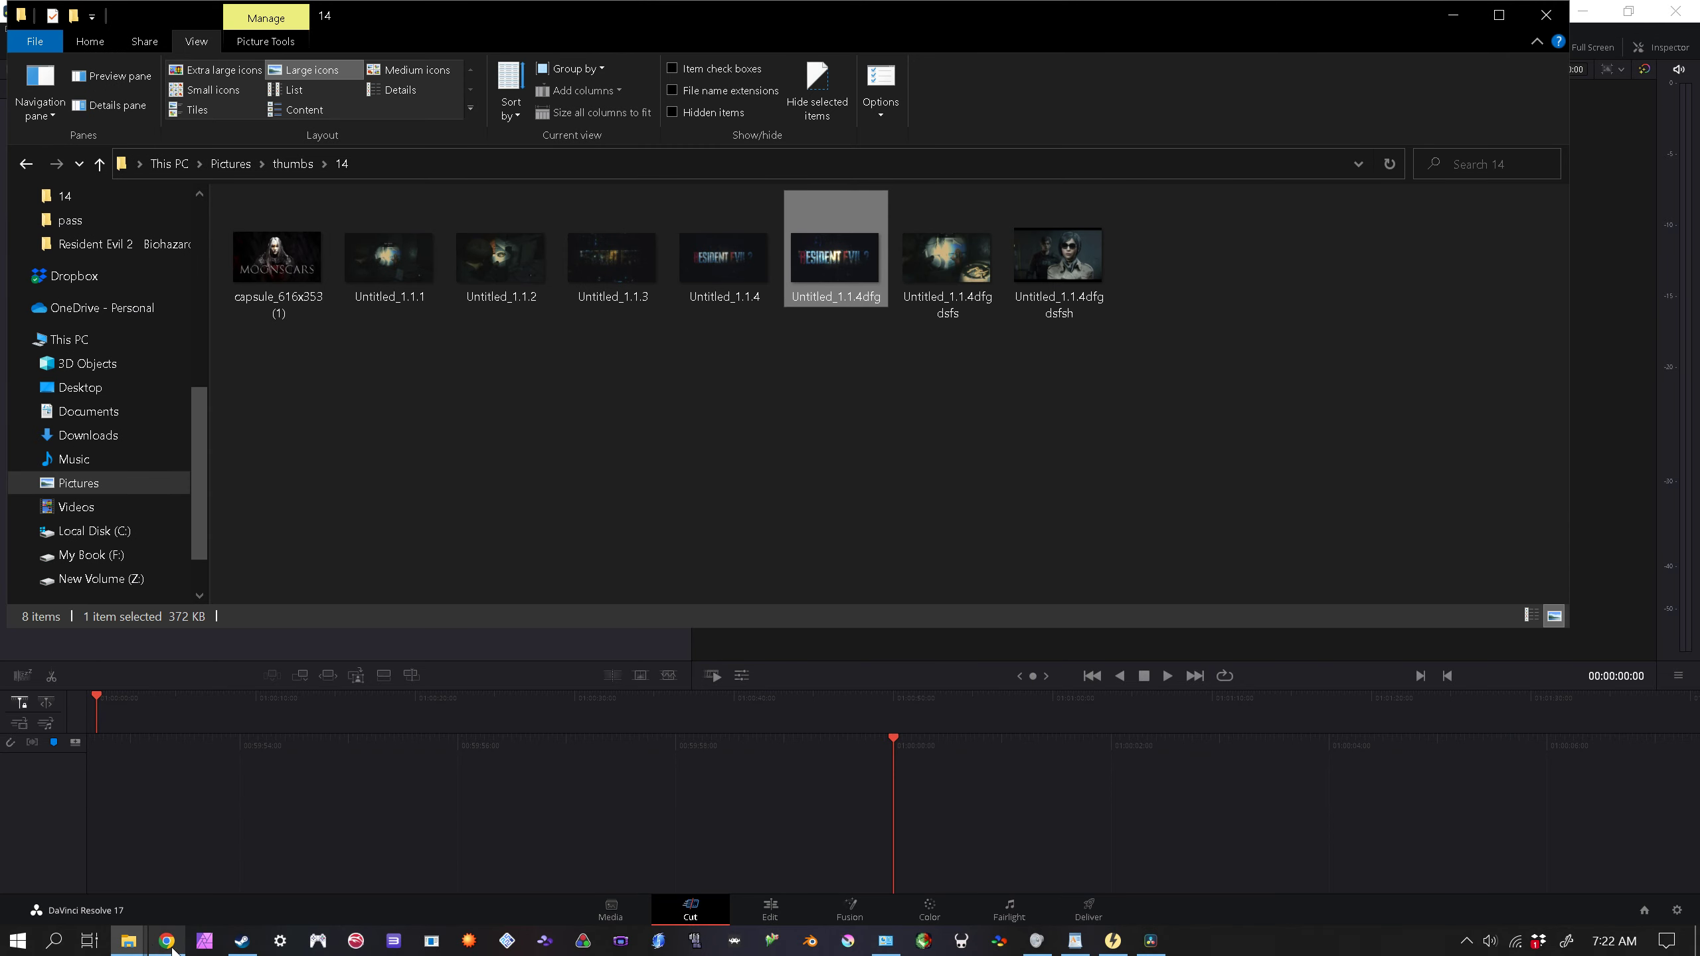
pyautogui.moveTo(134, 944)
pyautogui.click(364, 869)
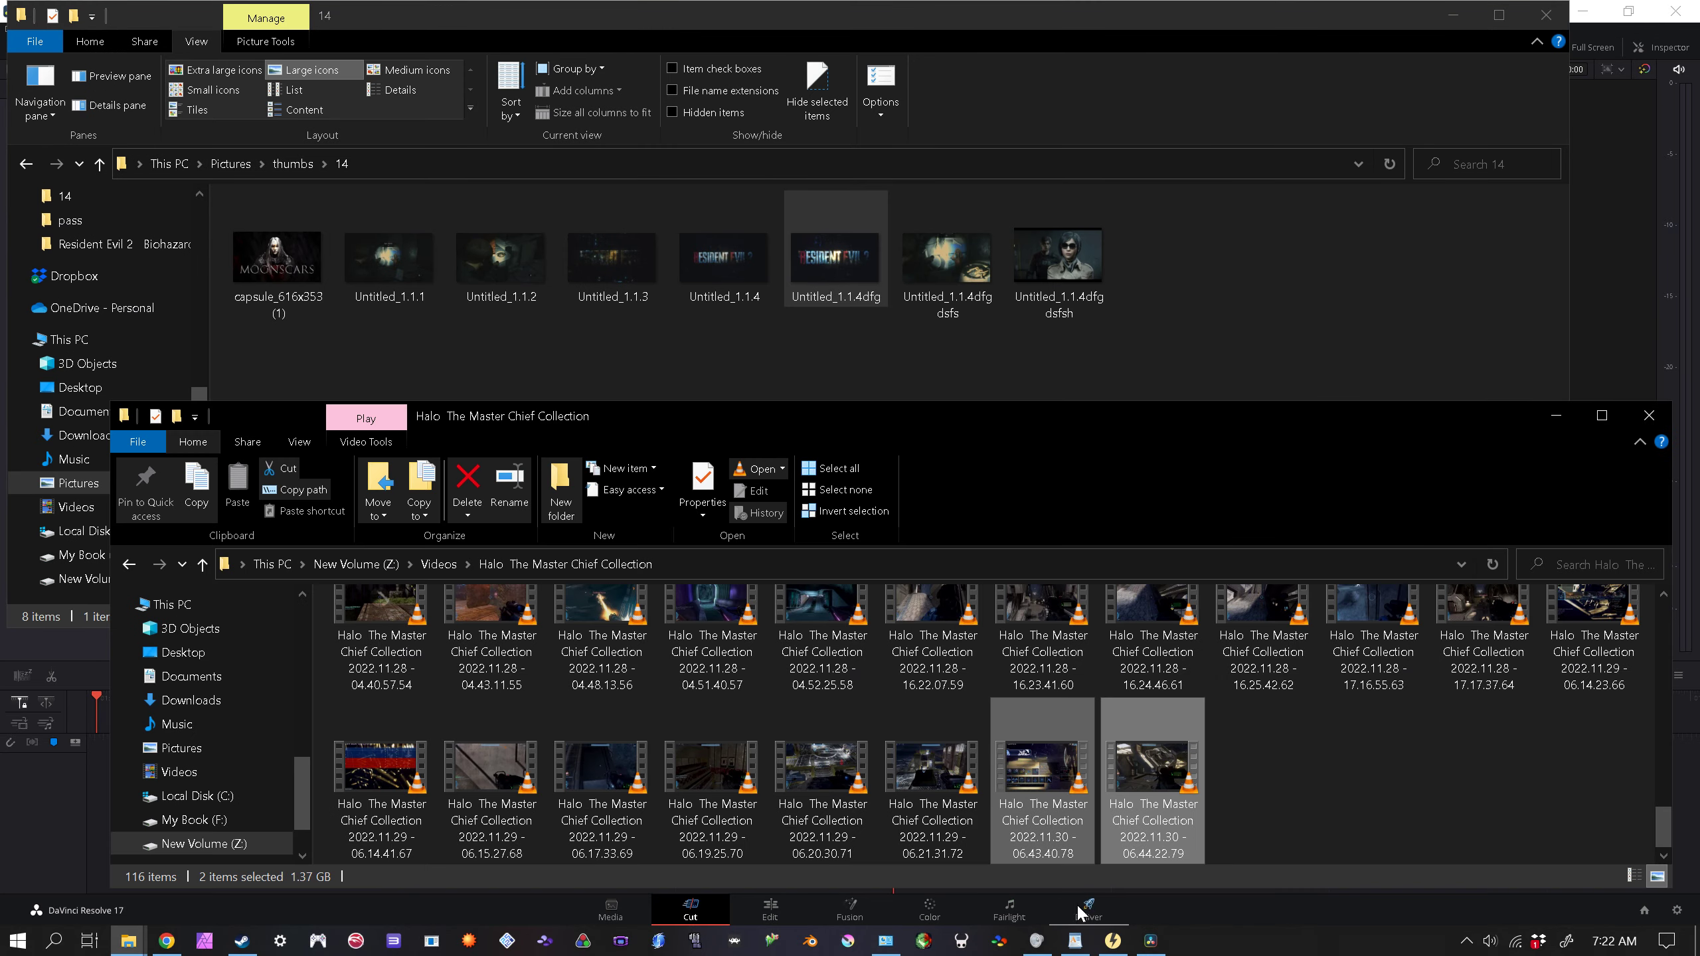
pyautogui.click(1151, 941)
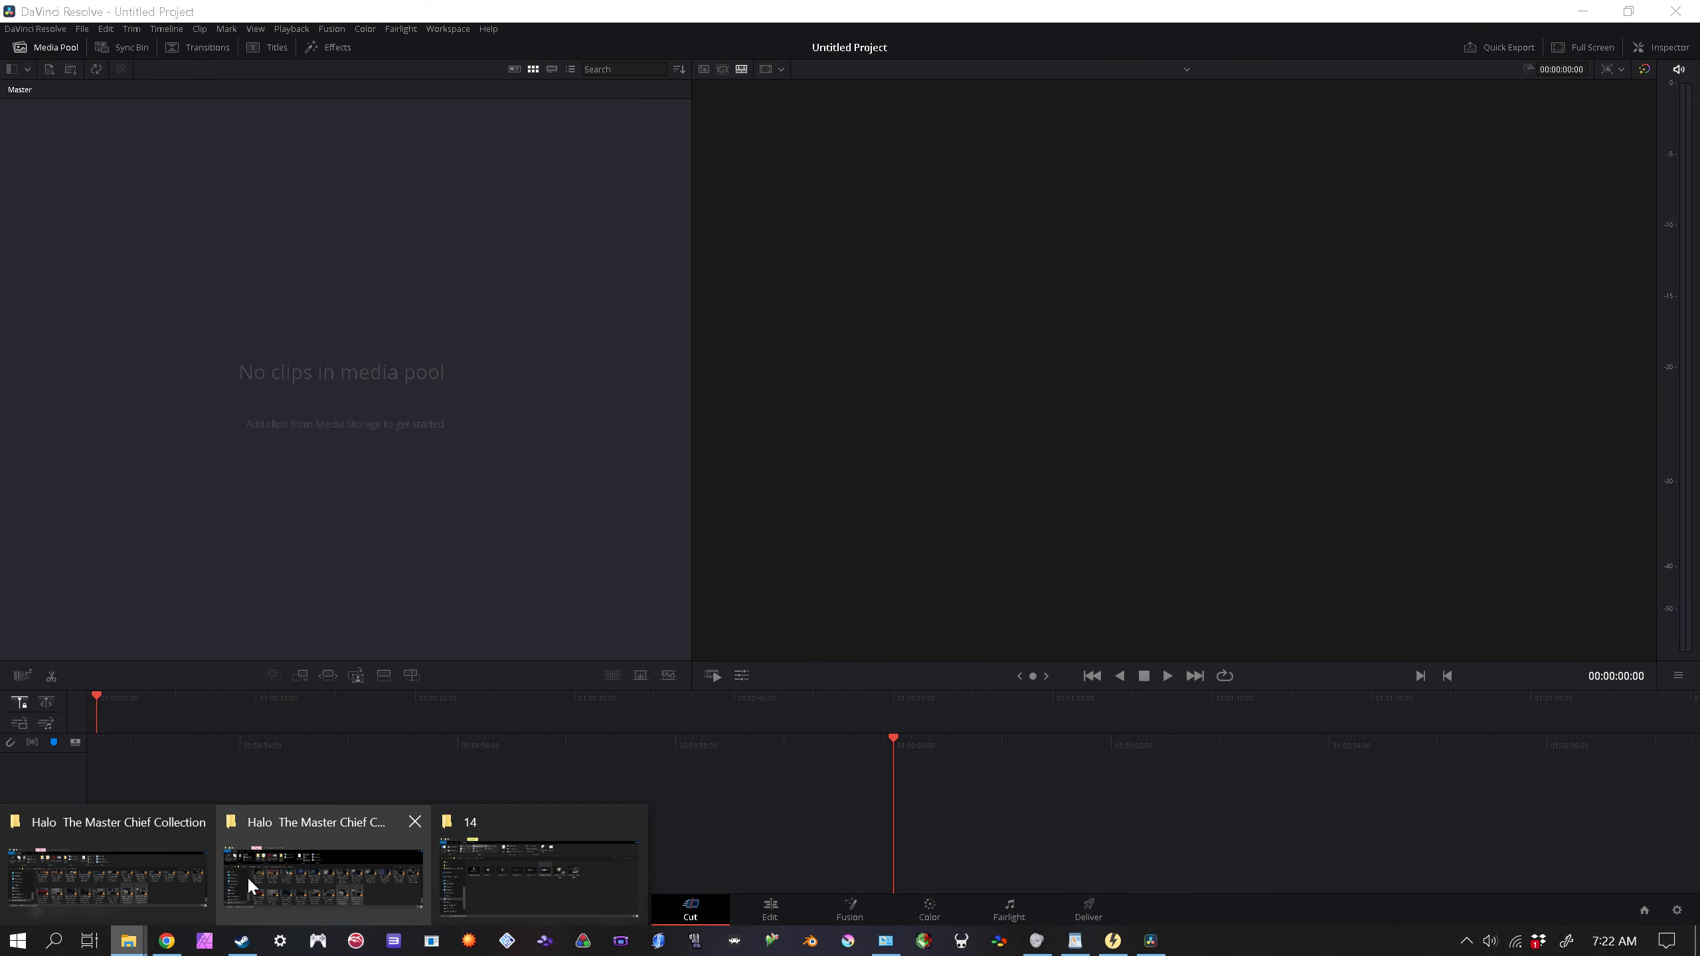
pyautogui.click(250, 884)
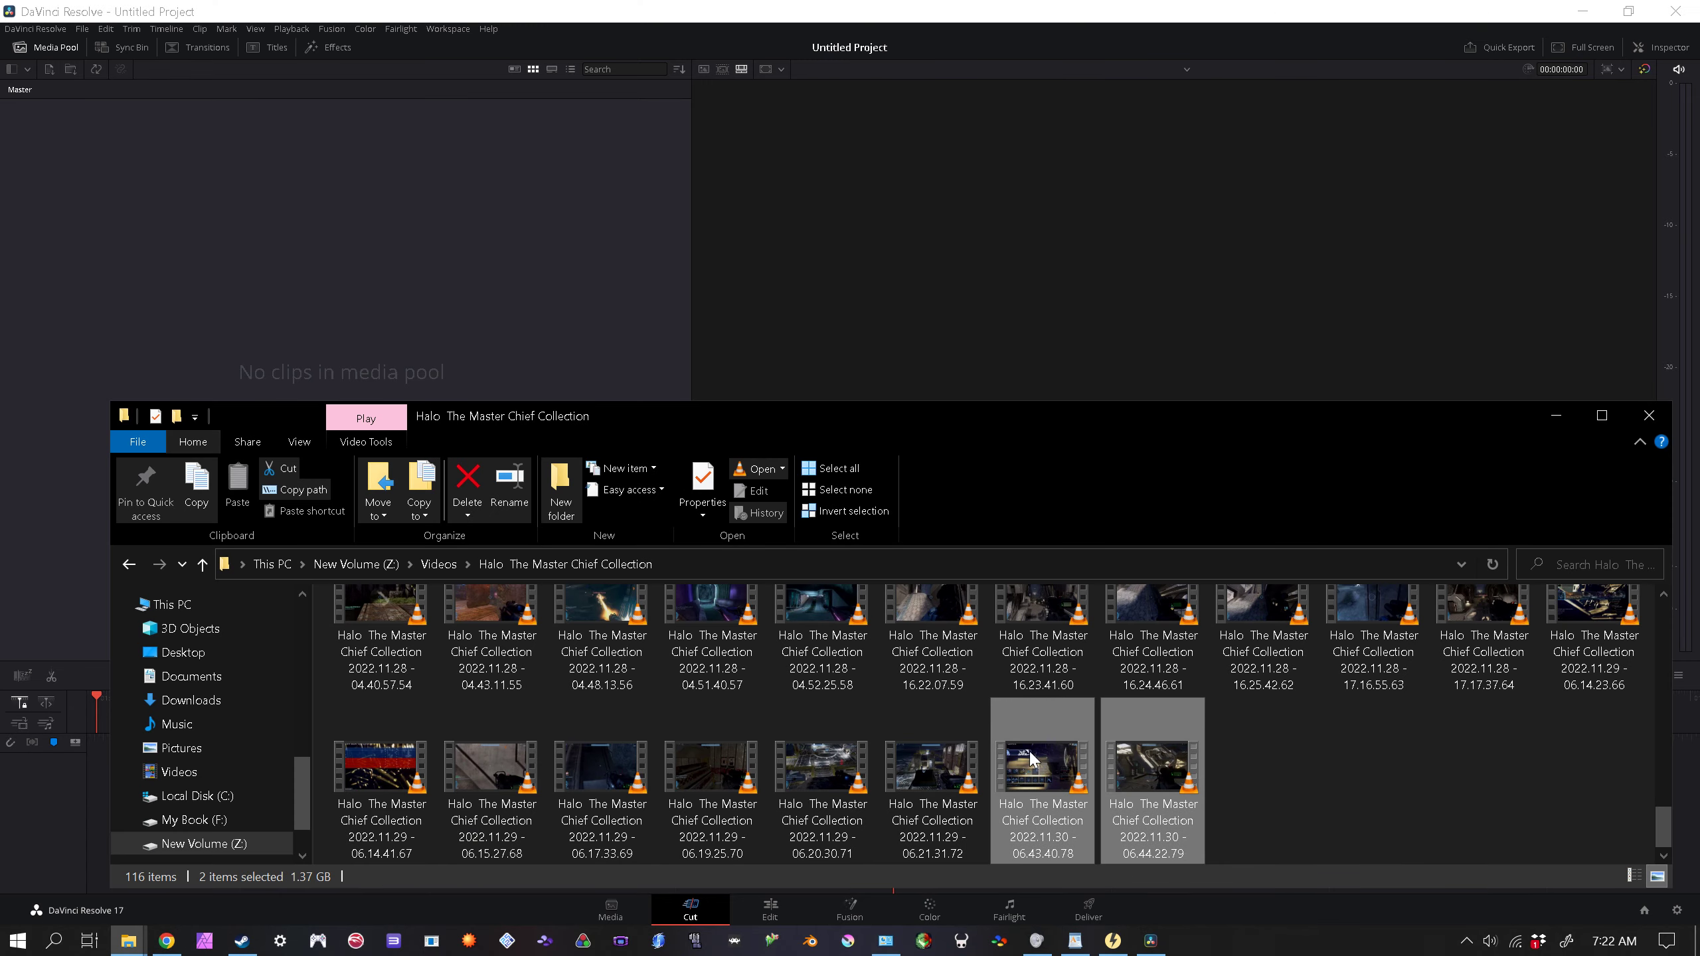
pyautogui.moveTo(1071, 795); pyautogui.dragTo(453, 311)
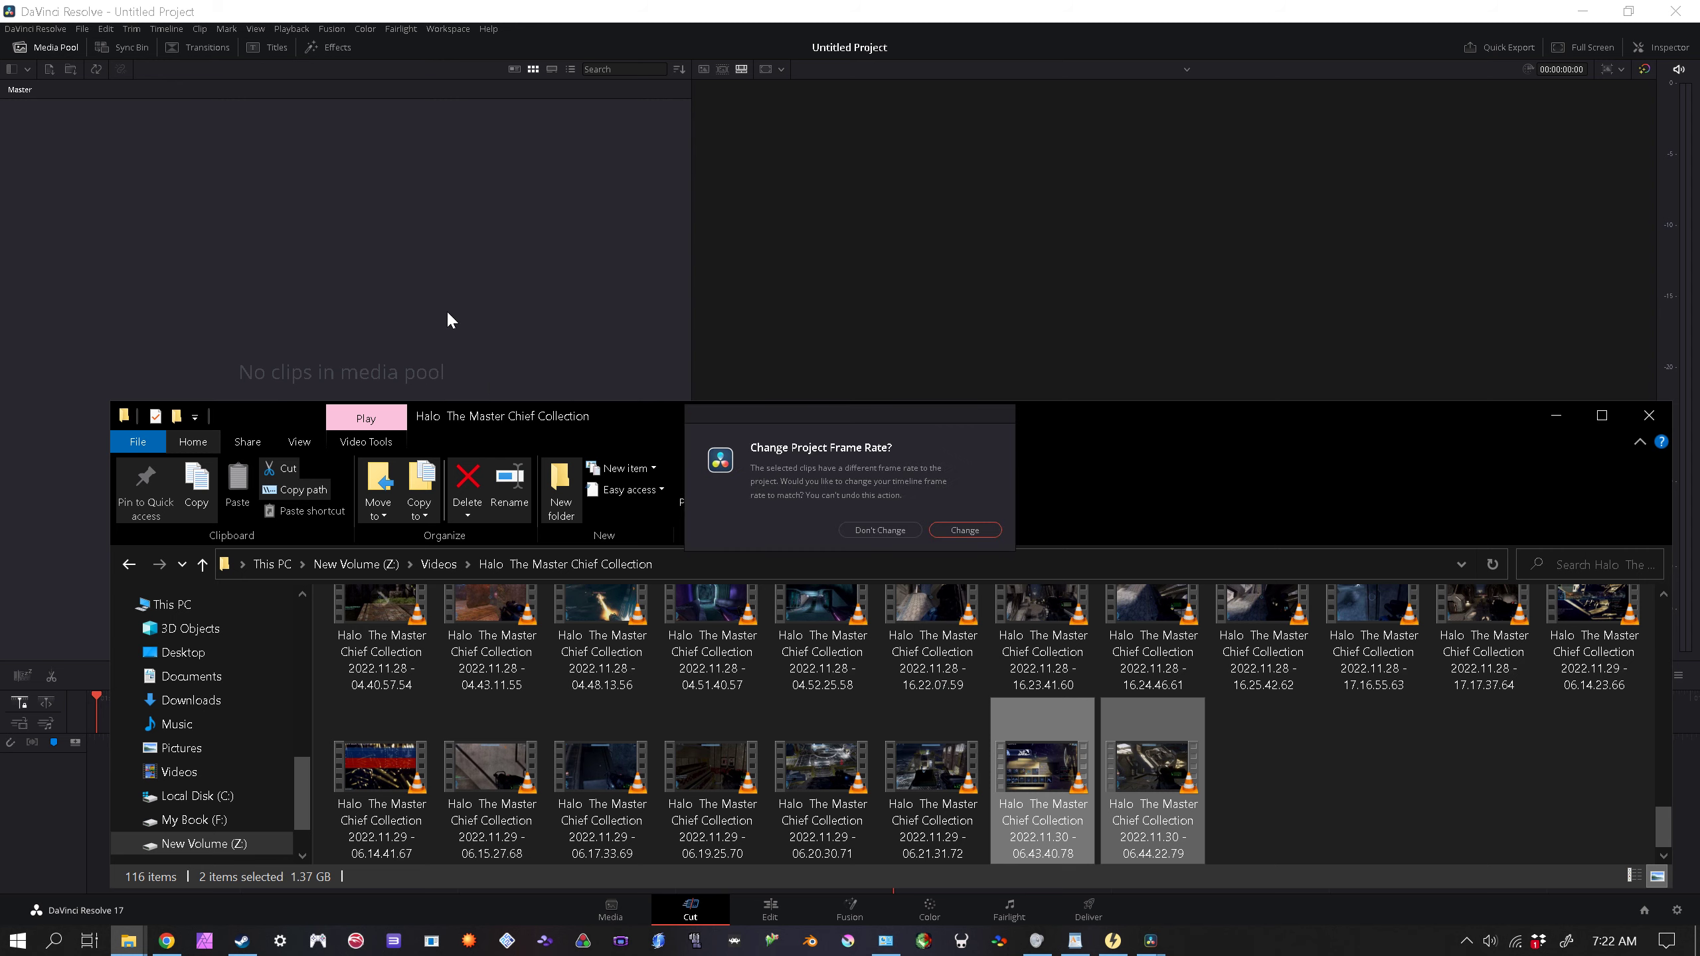
pyautogui.click(977, 532)
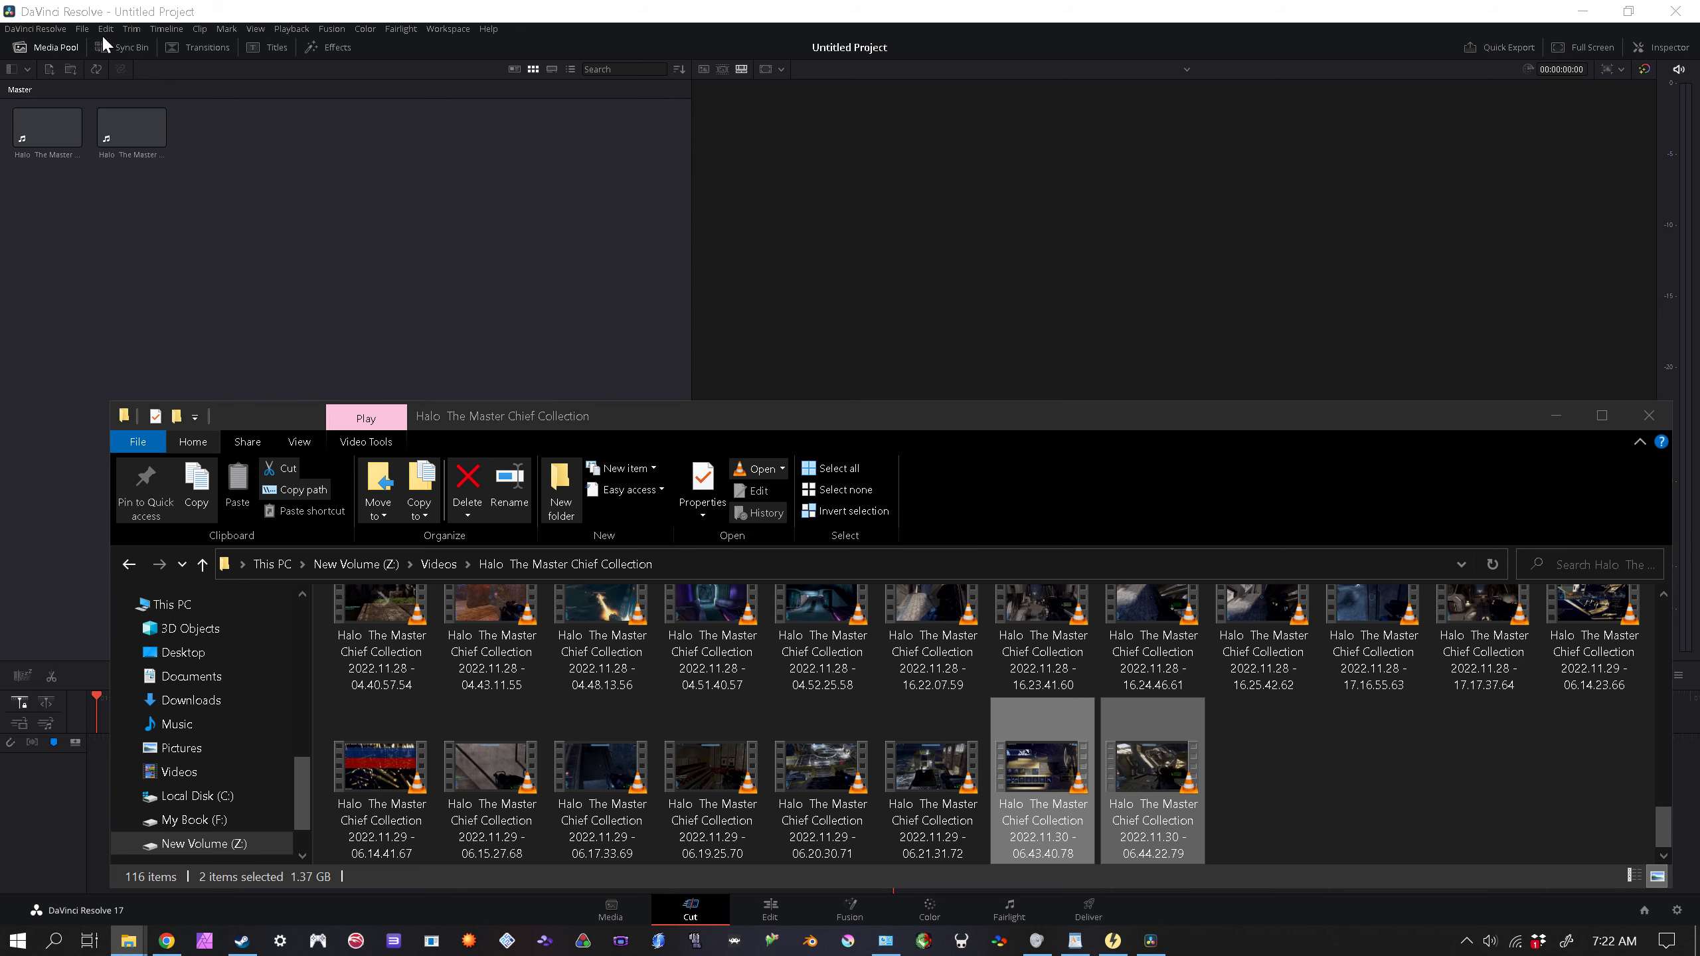
# Step: Set the project's timeline resolution to 3840 x 2160 Ultra HD and save the project settings
pyautogui.click(82, 28)
pyautogui.click(501, 182)
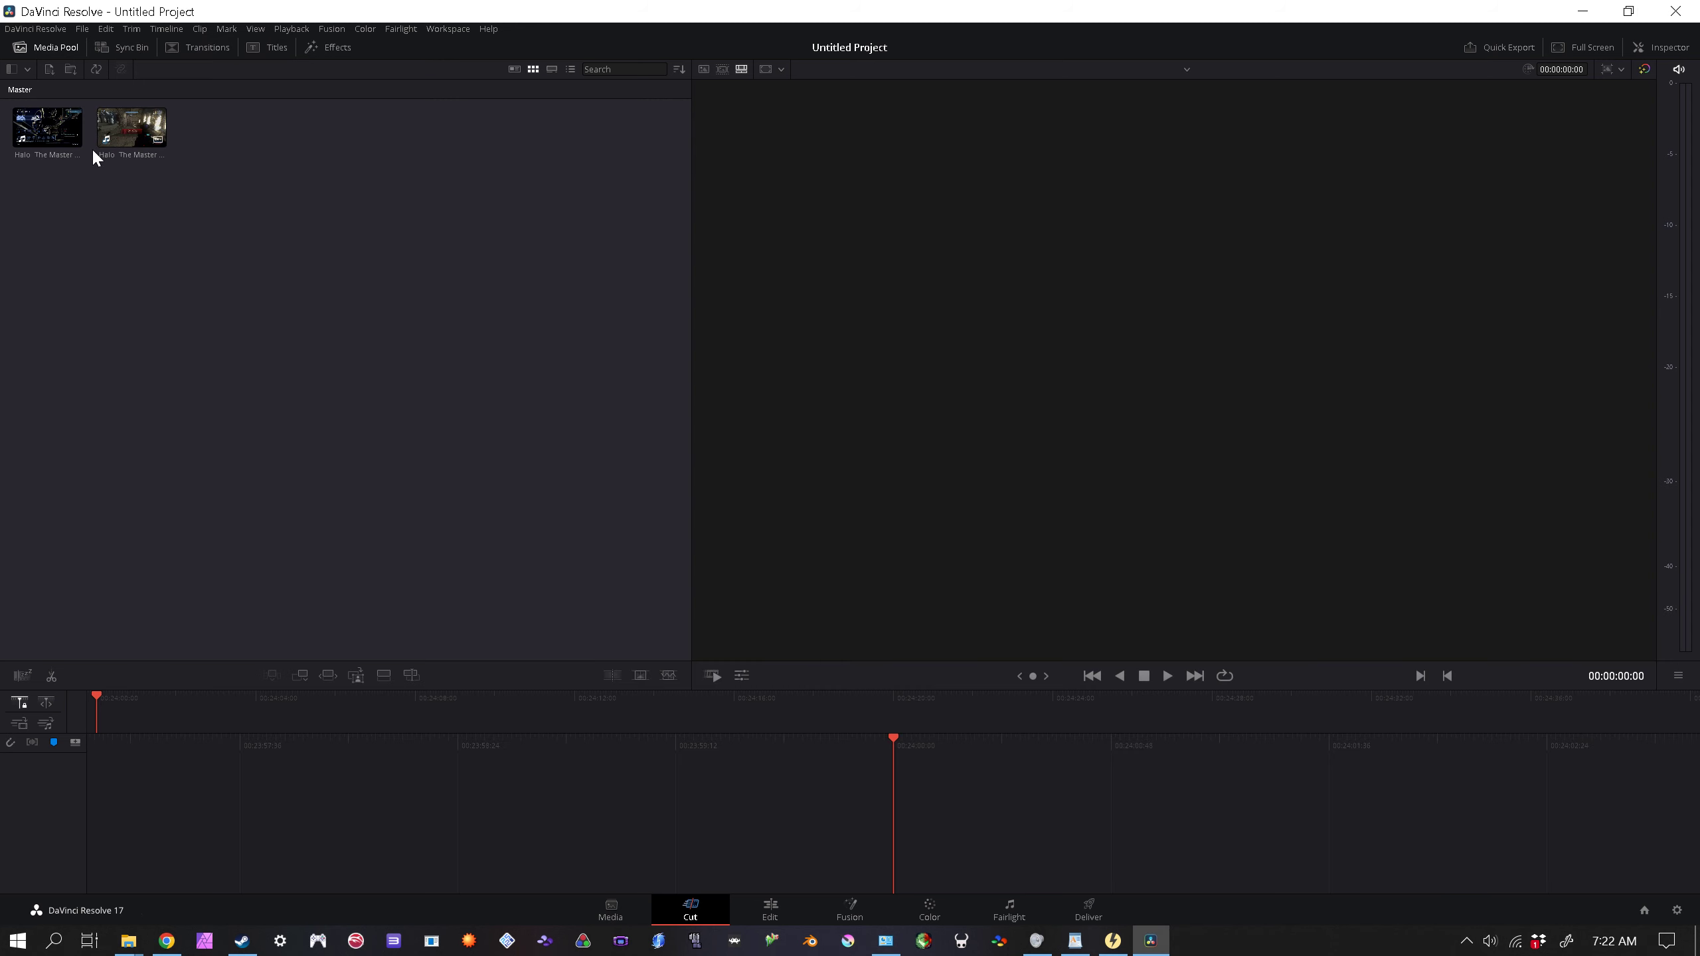
pyautogui.click(81, 26)
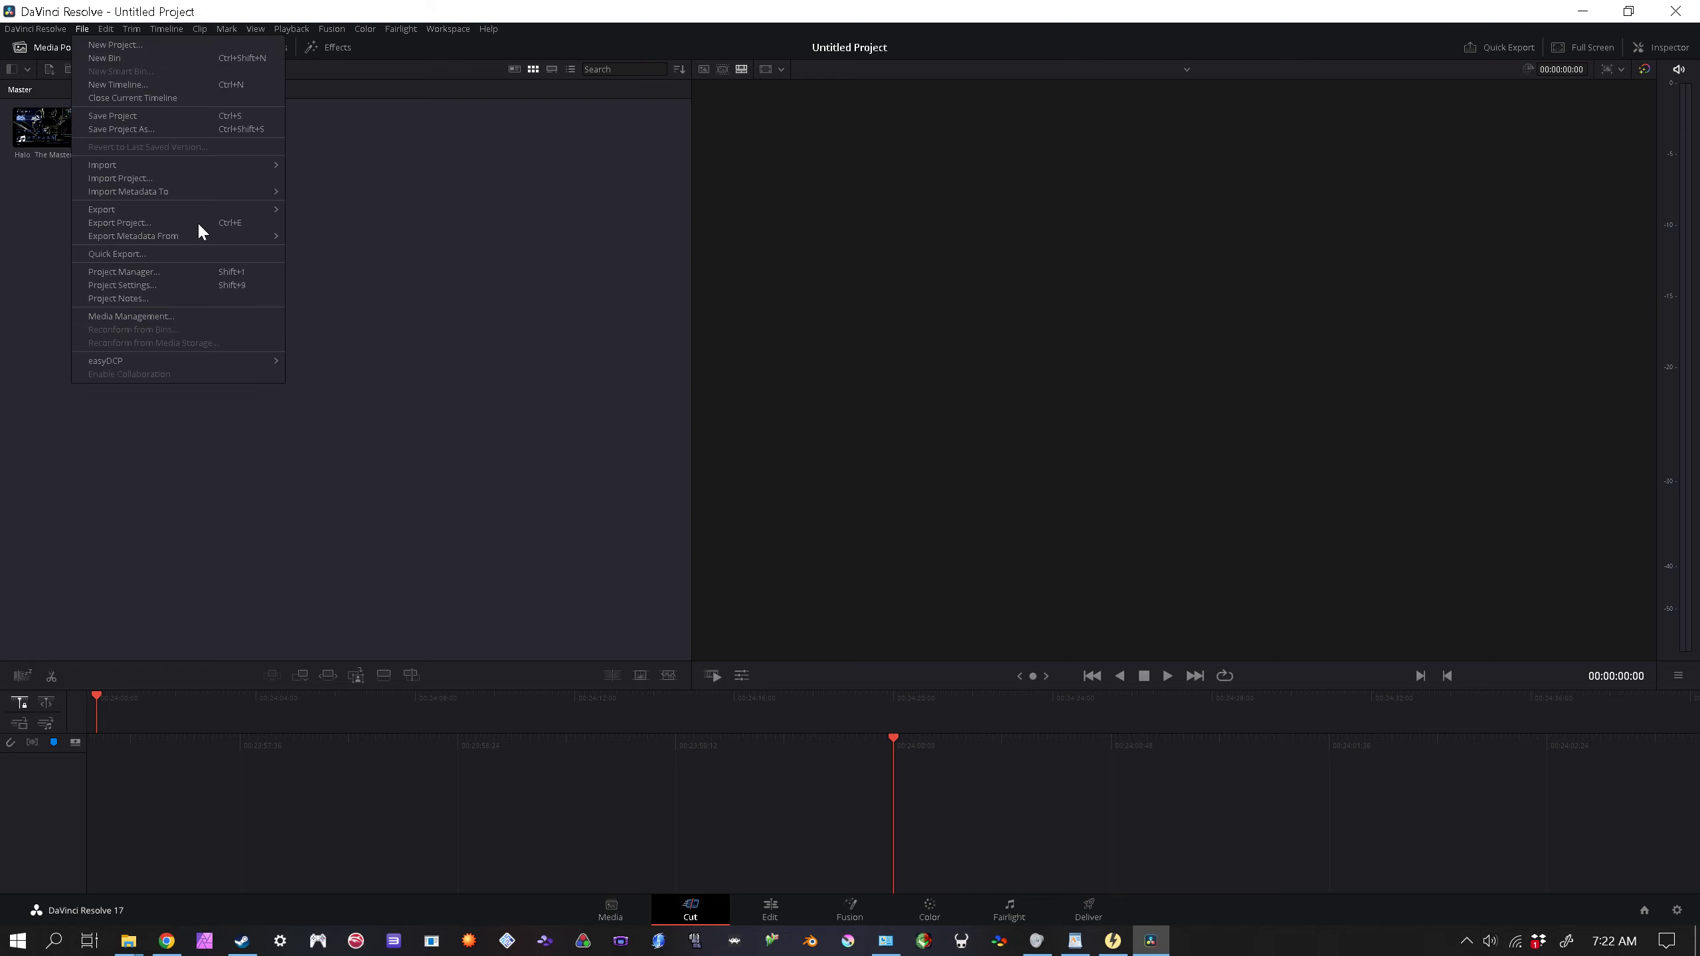
pyautogui.click(206, 285)
pyautogui.click(911, 175)
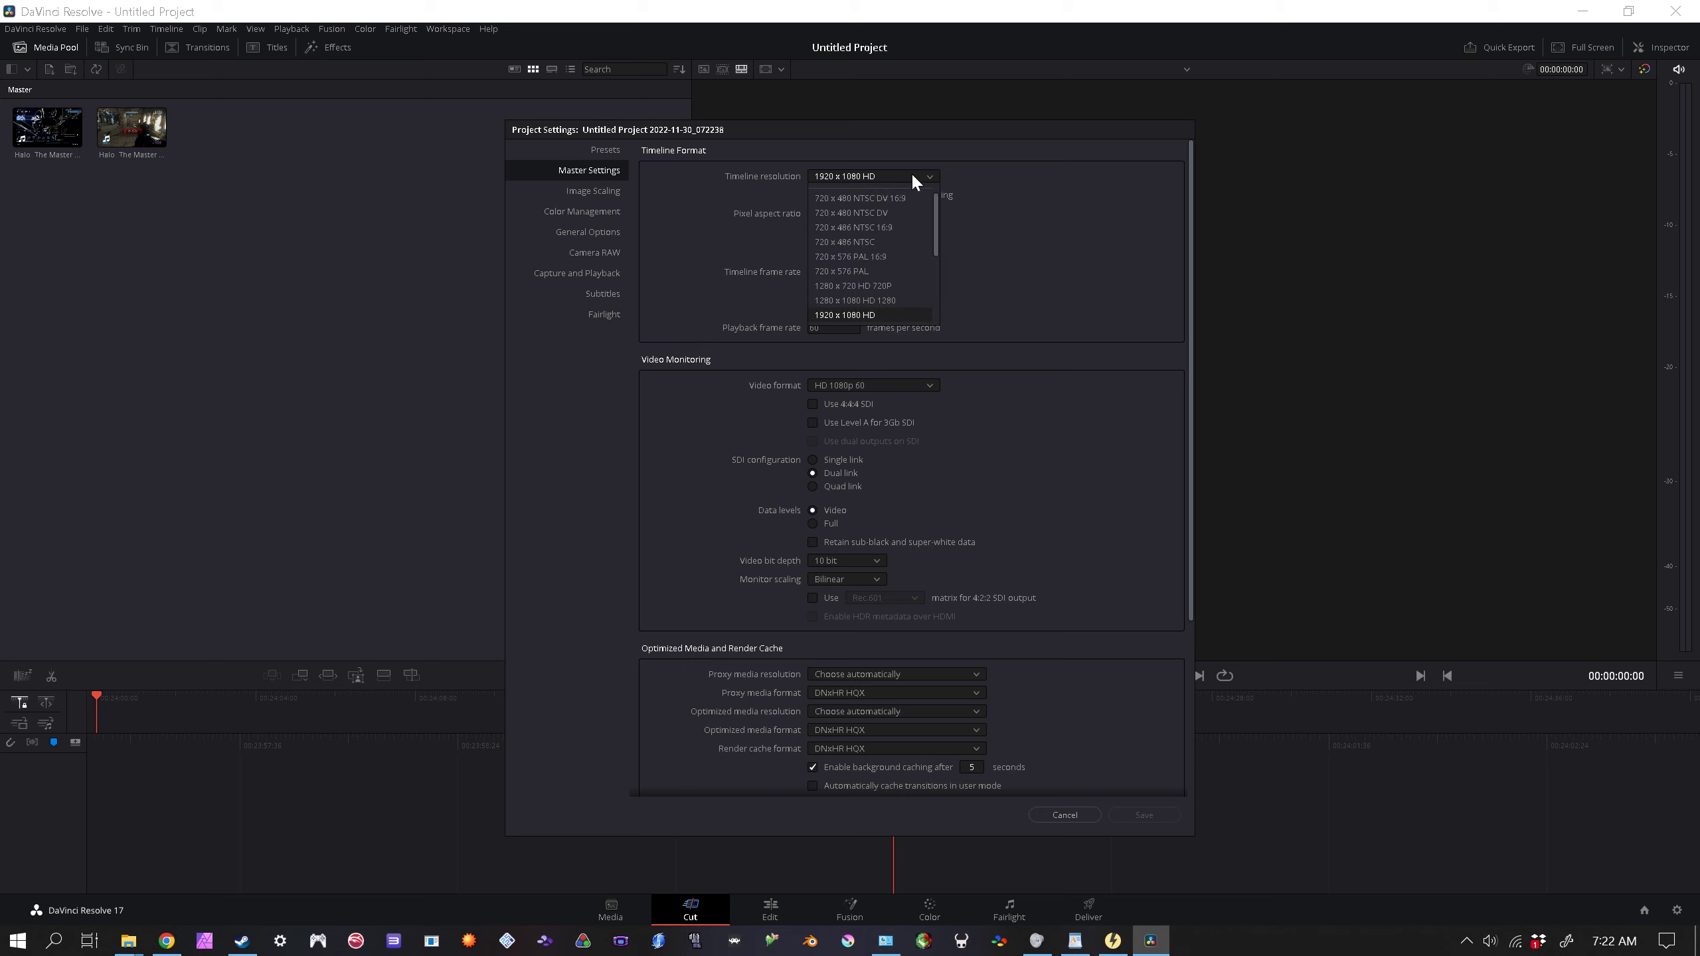
pyautogui.click(914, 260)
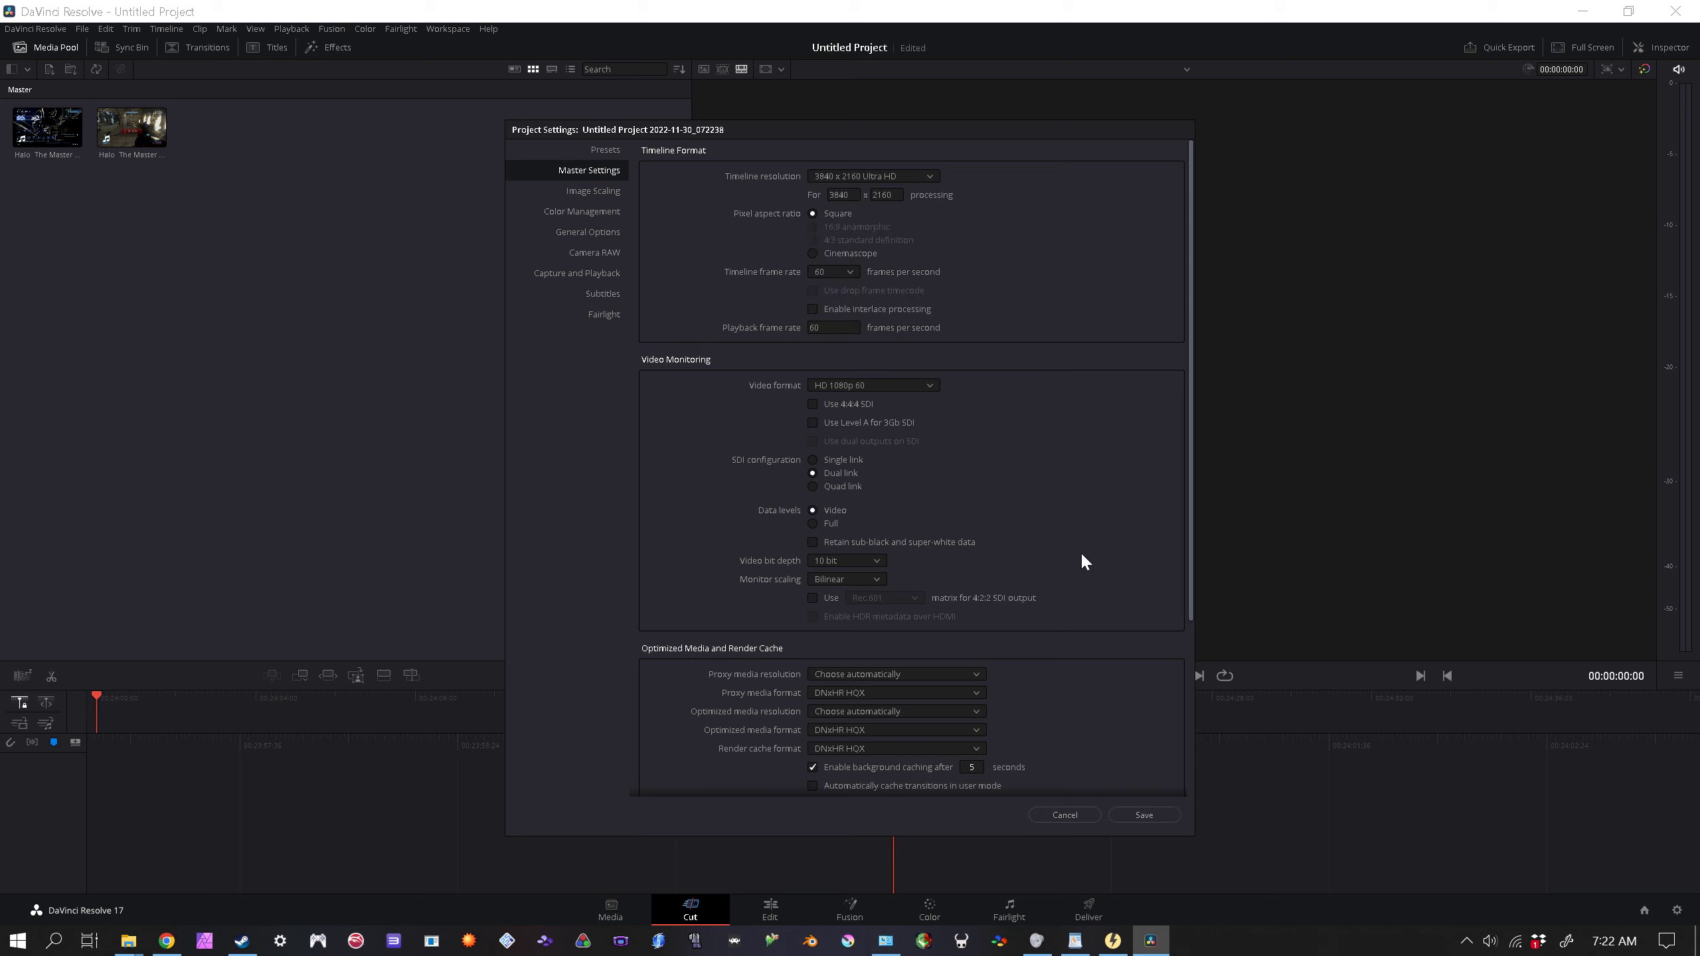
pyautogui.click(1137, 815)
# Step: Try to create Timeline 1 from both Halo clips using the project settings, with one video track and one stereo audio track
pyautogui.click(47, 128)
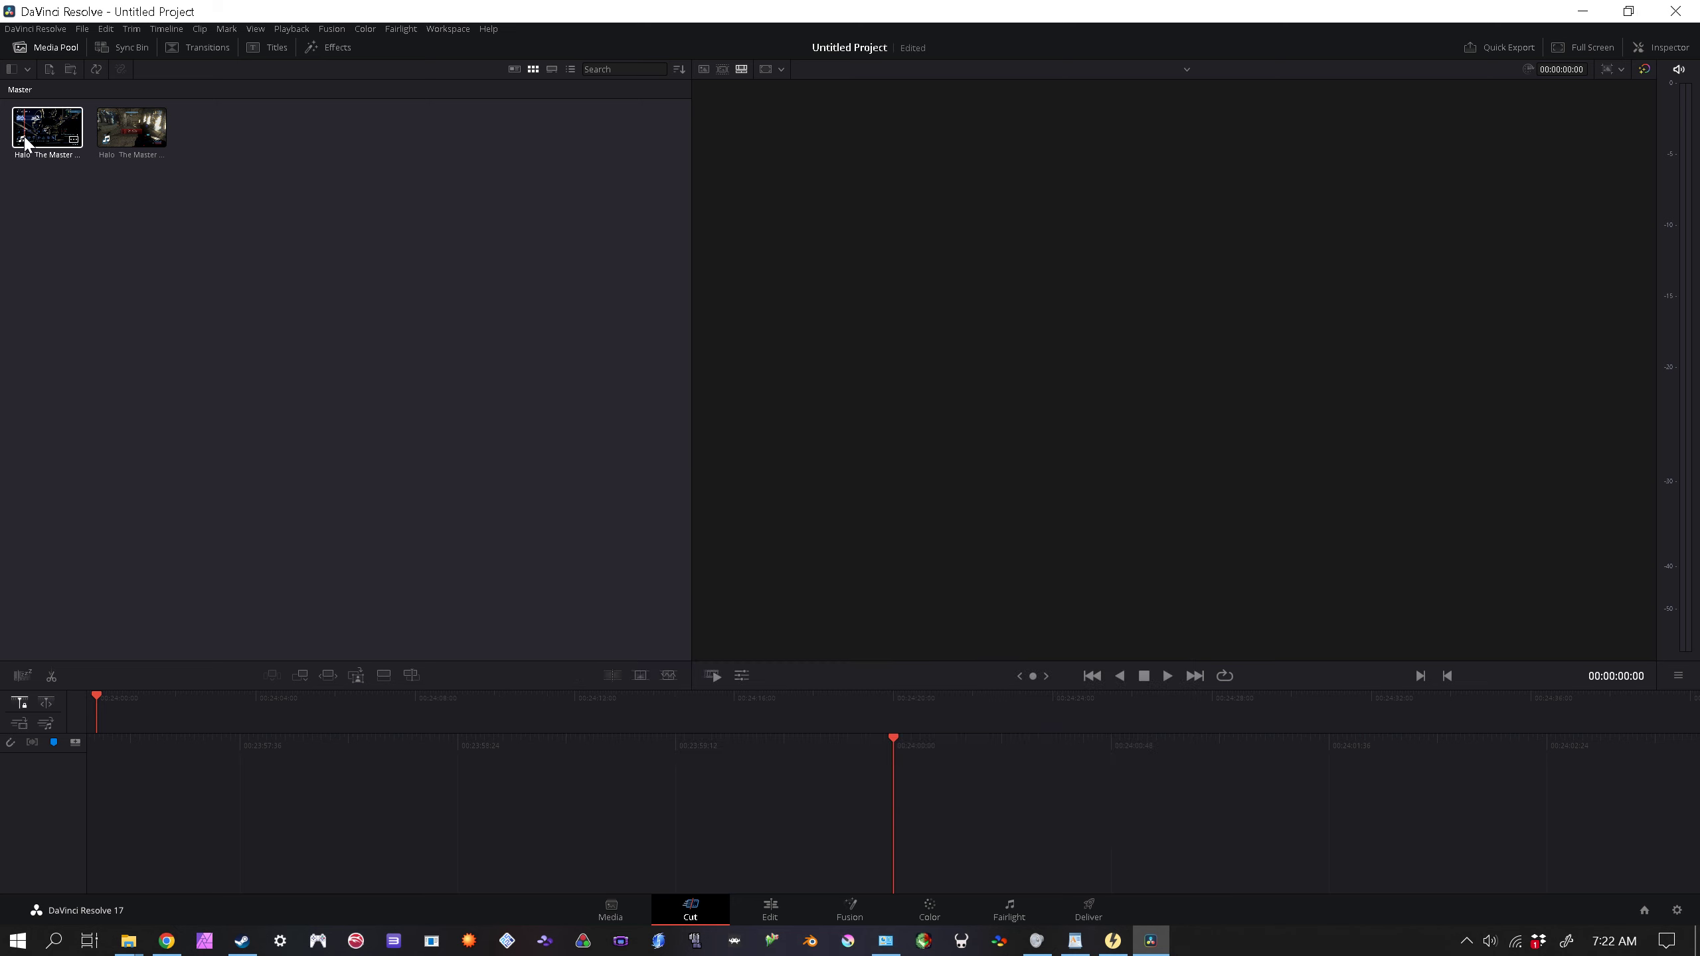
pyautogui.keyDown('ctrl'); pyautogui.click(115, 138); pyautogui.keyUp('ctrl')
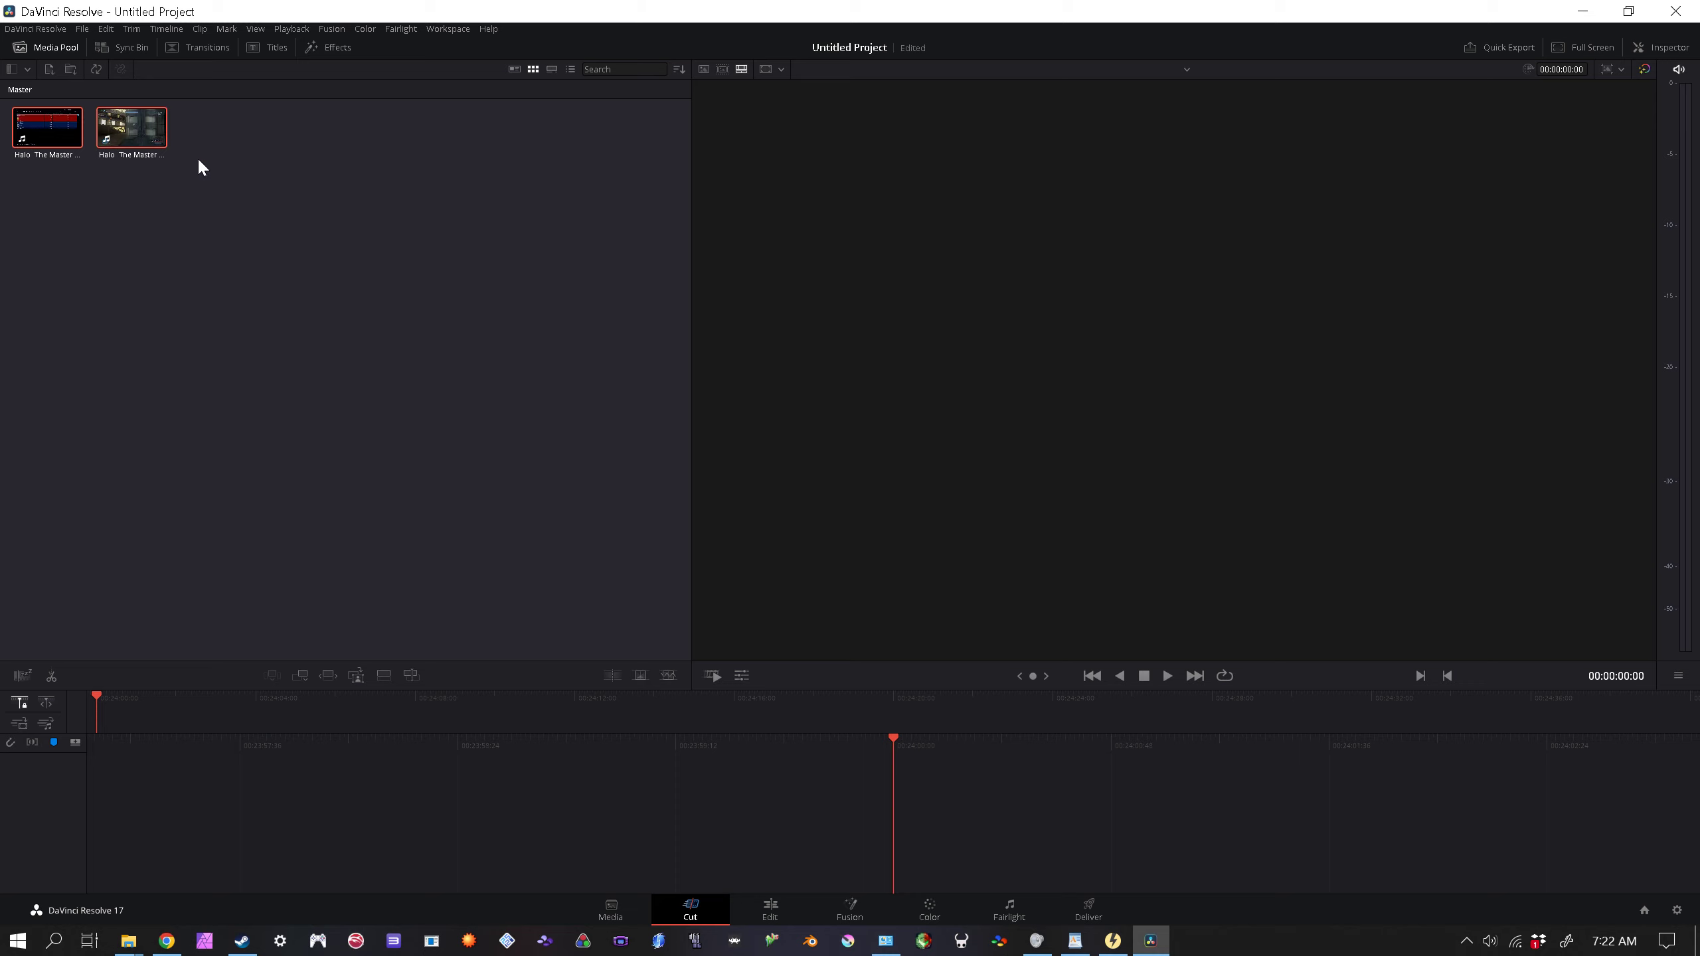
pyautogui.rightClick(122, 133)
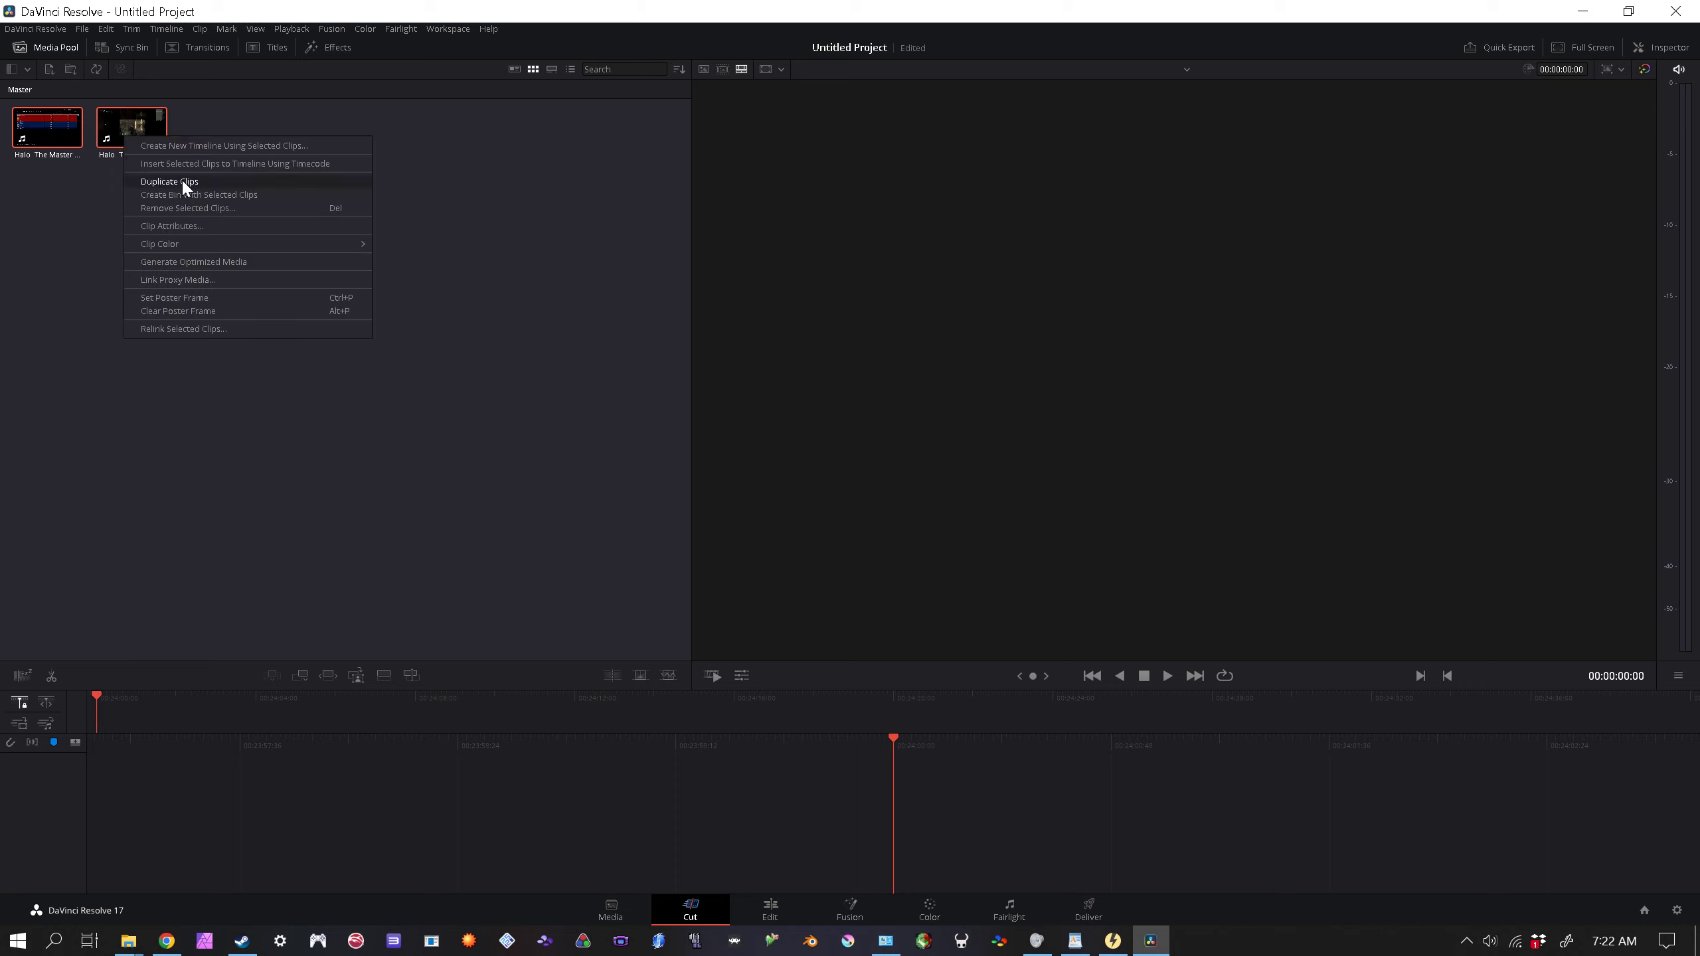
pyautogui.click(240, 166)
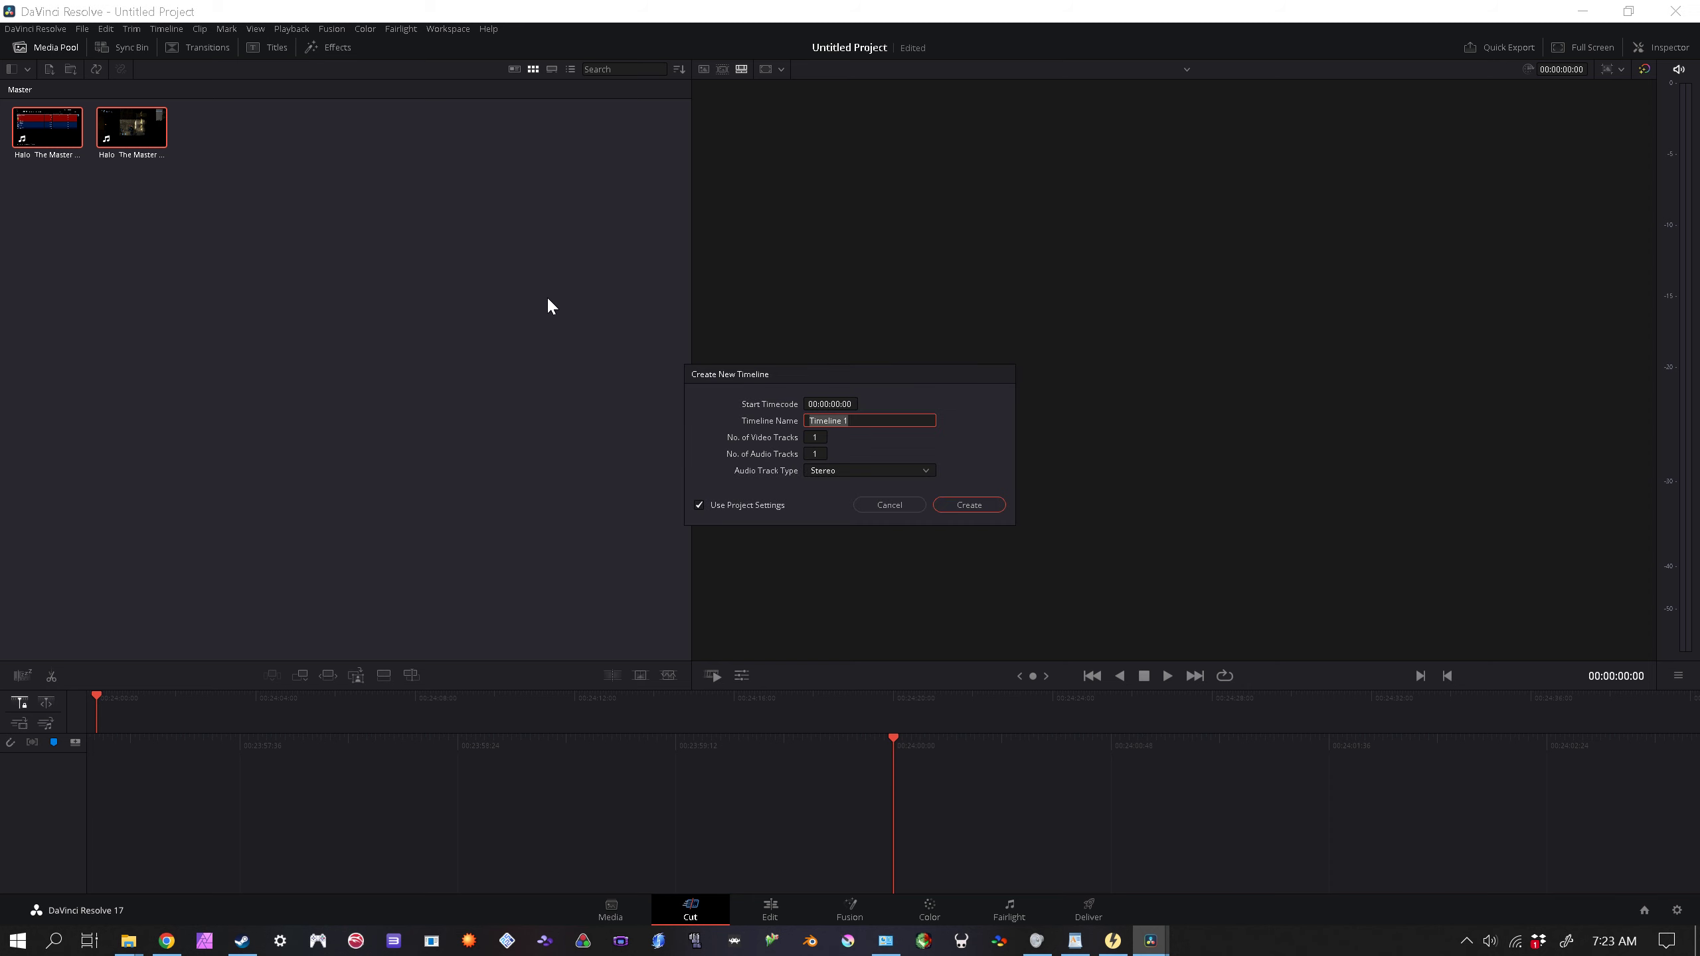
pyautogui.click(970, 504)
pyautogui.hotkey('alt', 'Tab')
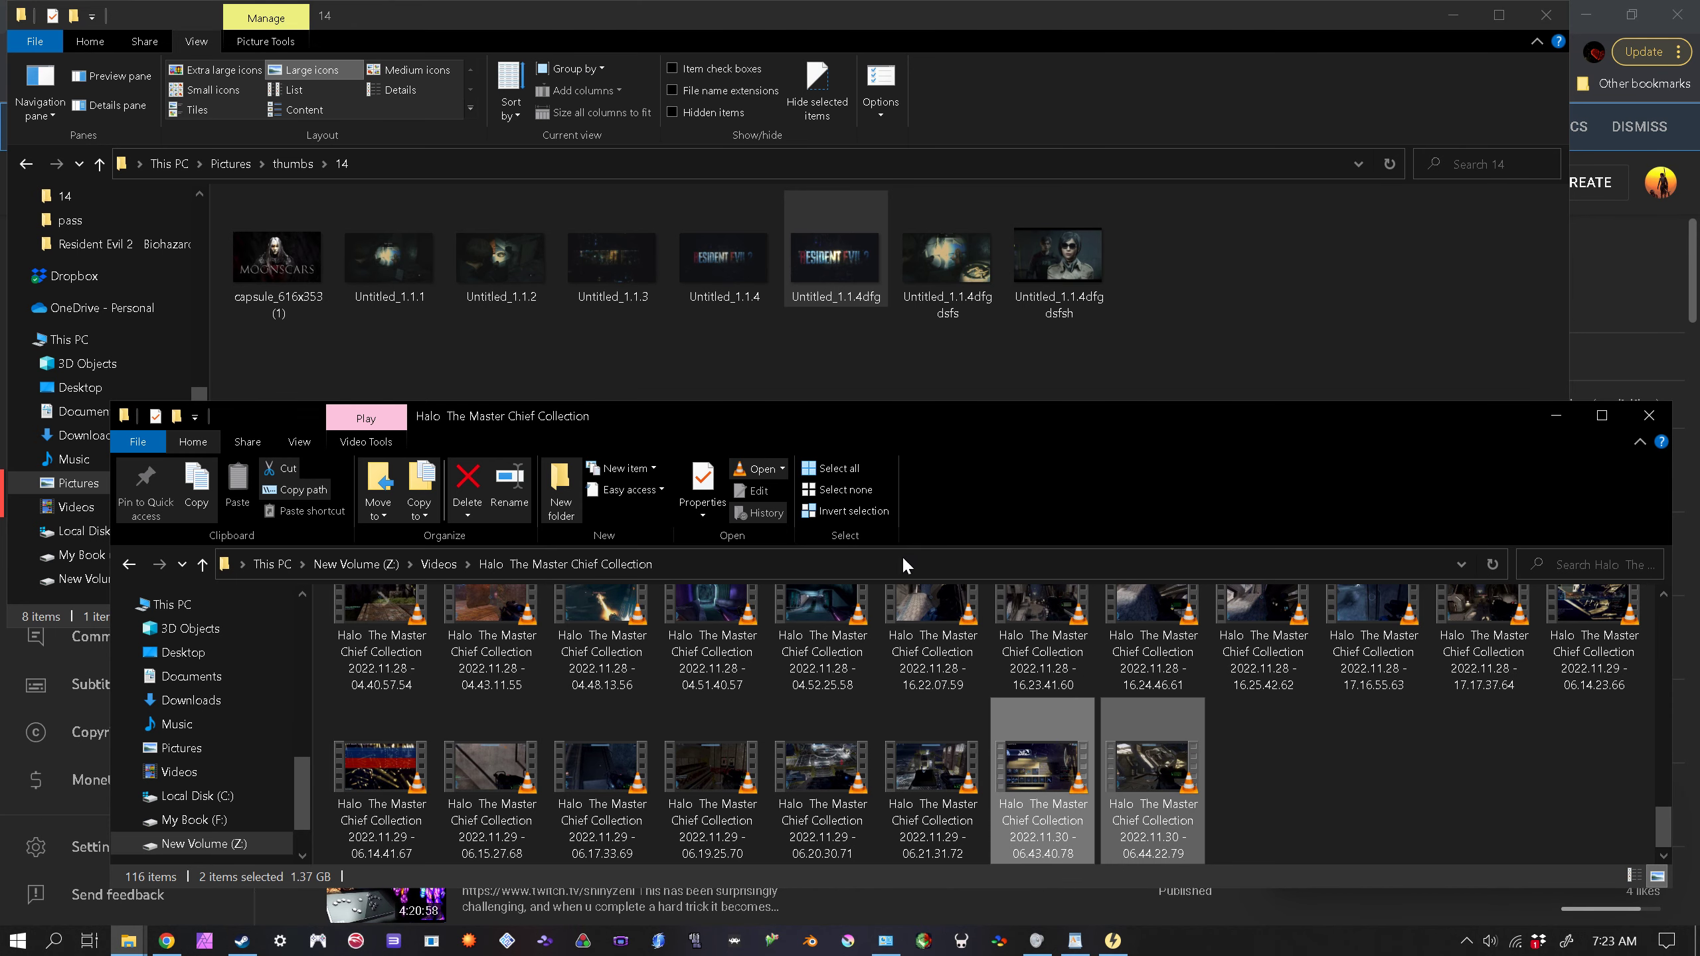
# Step: Start DaVinci Resolve again and reopen the empty Untitled Project
pyautogui.click(54, 941)
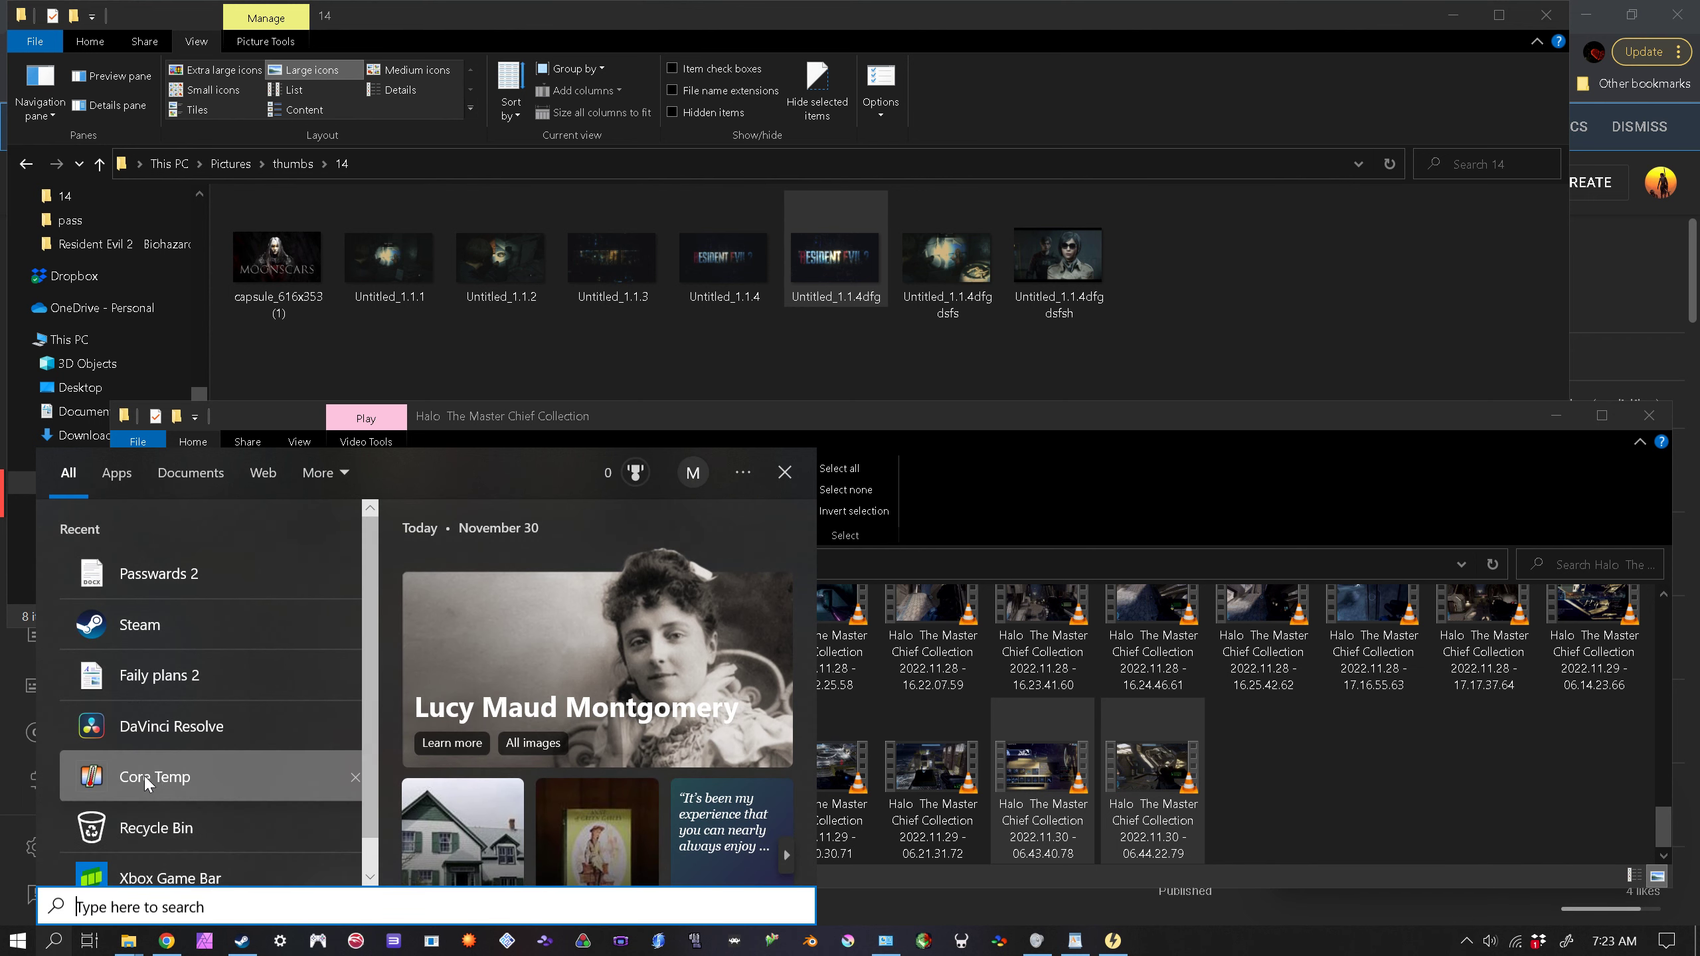
pyautogui.press('Escape')
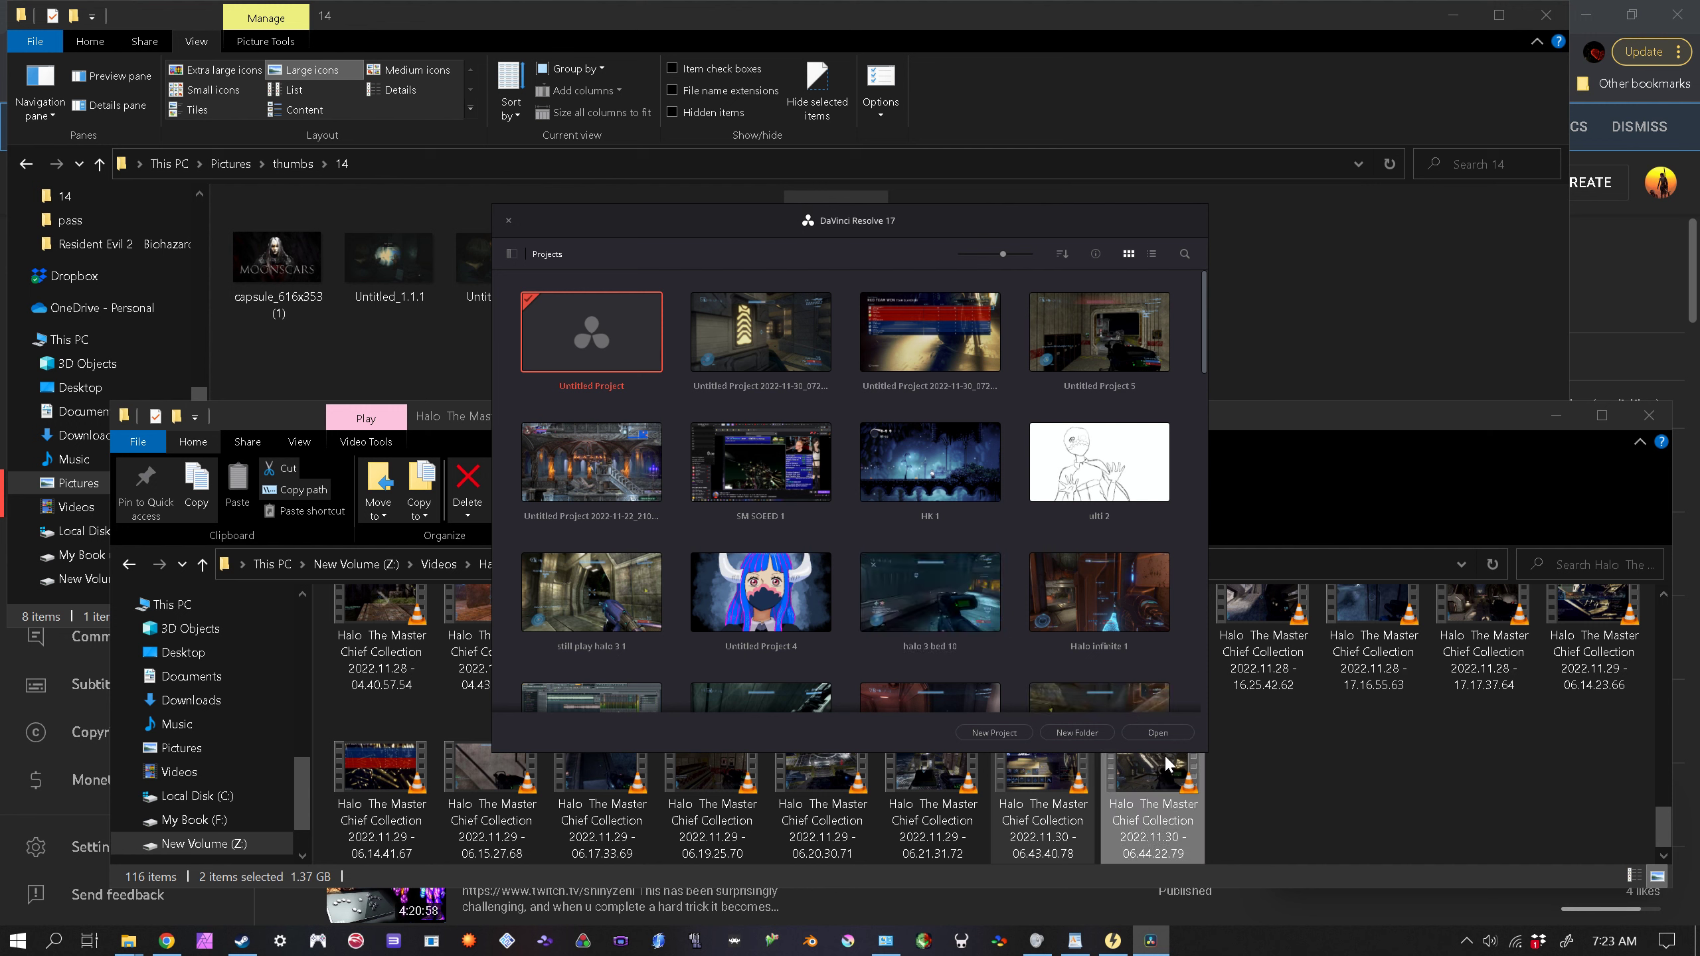
pyautogui.click(1160, 732)
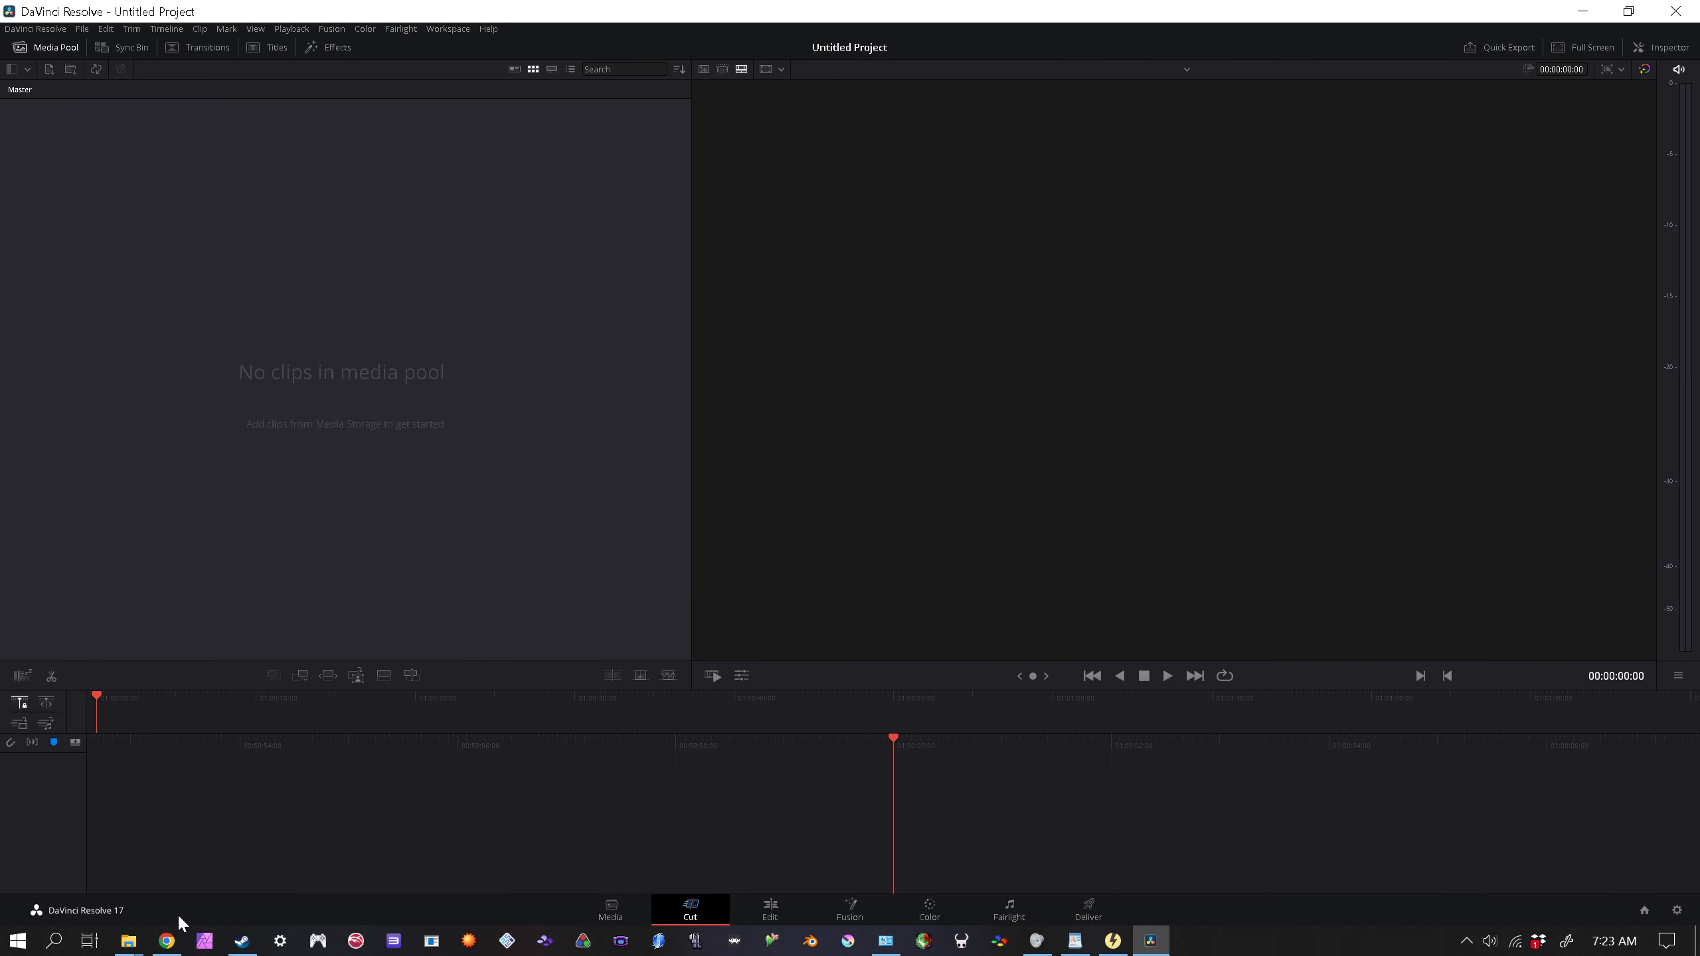
# Step: Bring up the Halo The Master Chief Collection folder and import its two selected 2022.11.30 recordings, changing the project frame rate to match
pyautogui.click(128, 941)
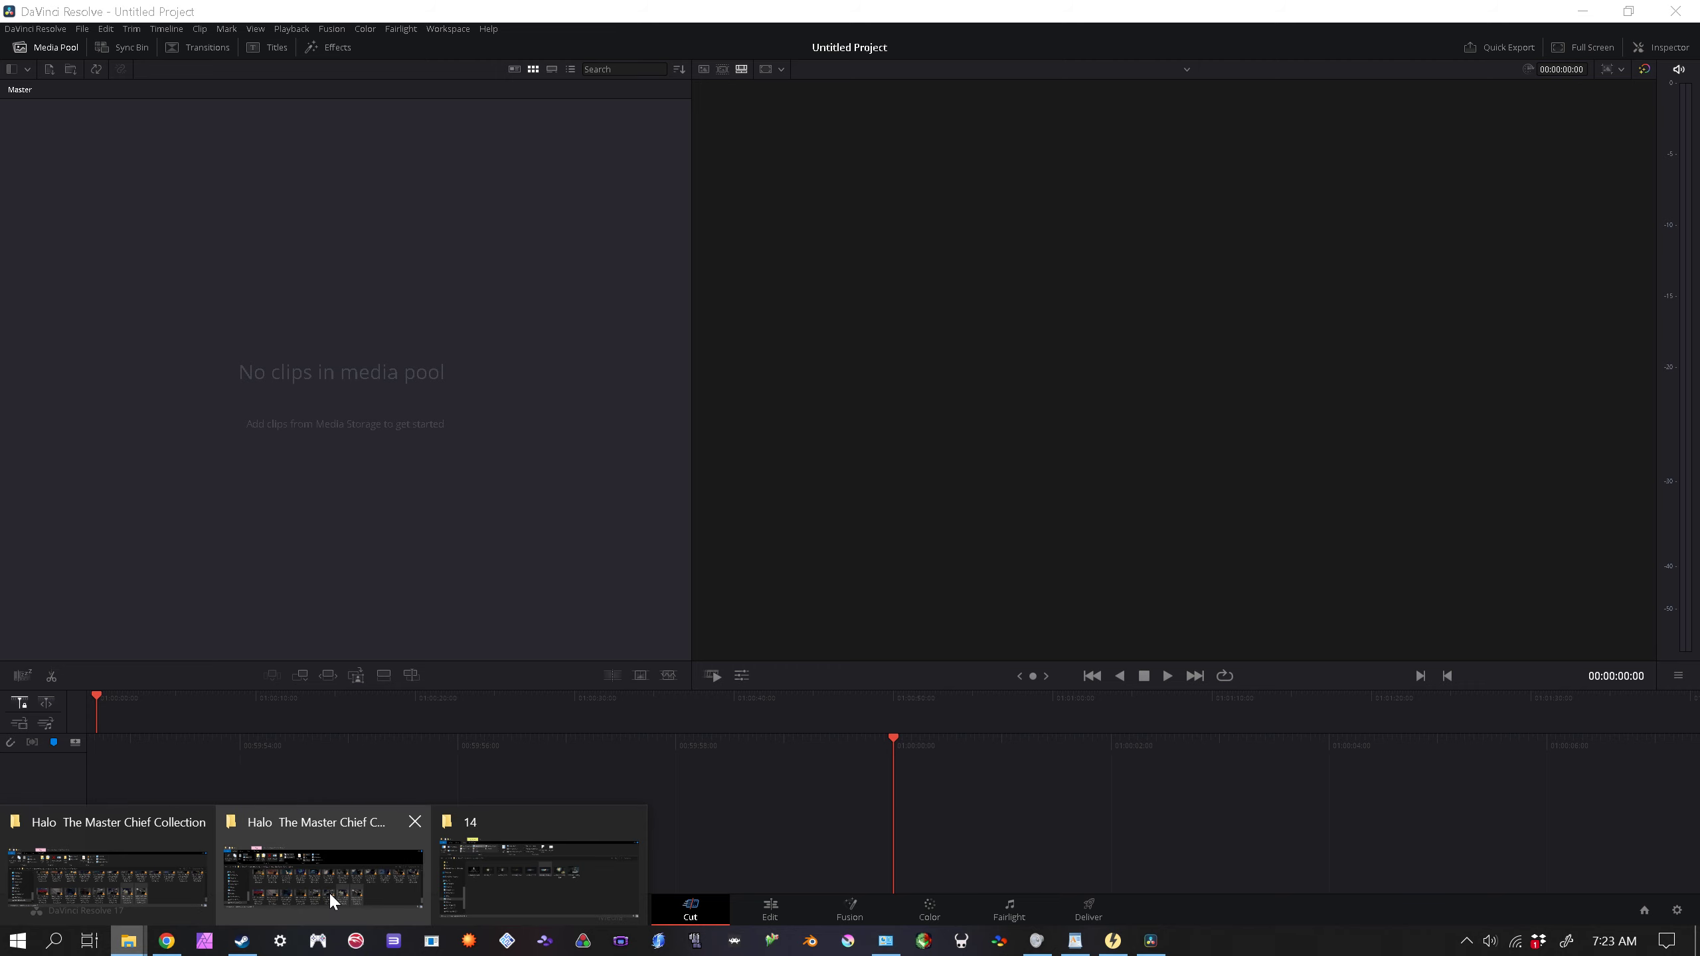
pyautogui.click(411, 831)
pyautogui.click(156, 867)
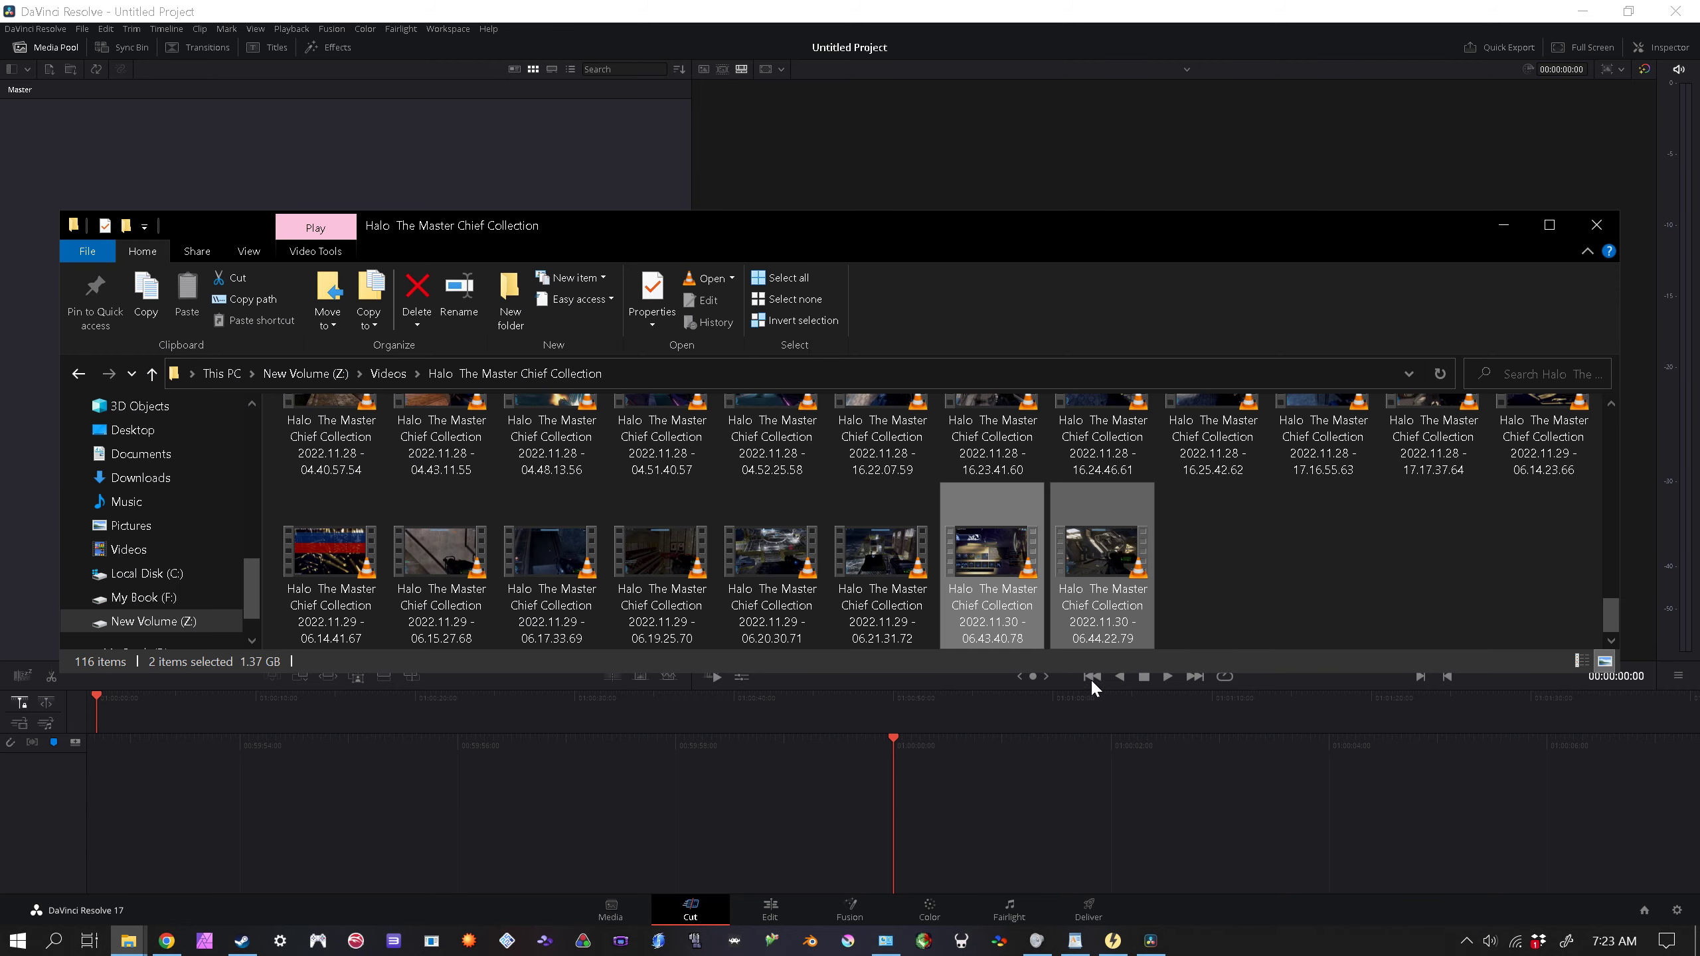
pyautogui.moveTo(991, 572); pyautogui.dragTo(320, 165)
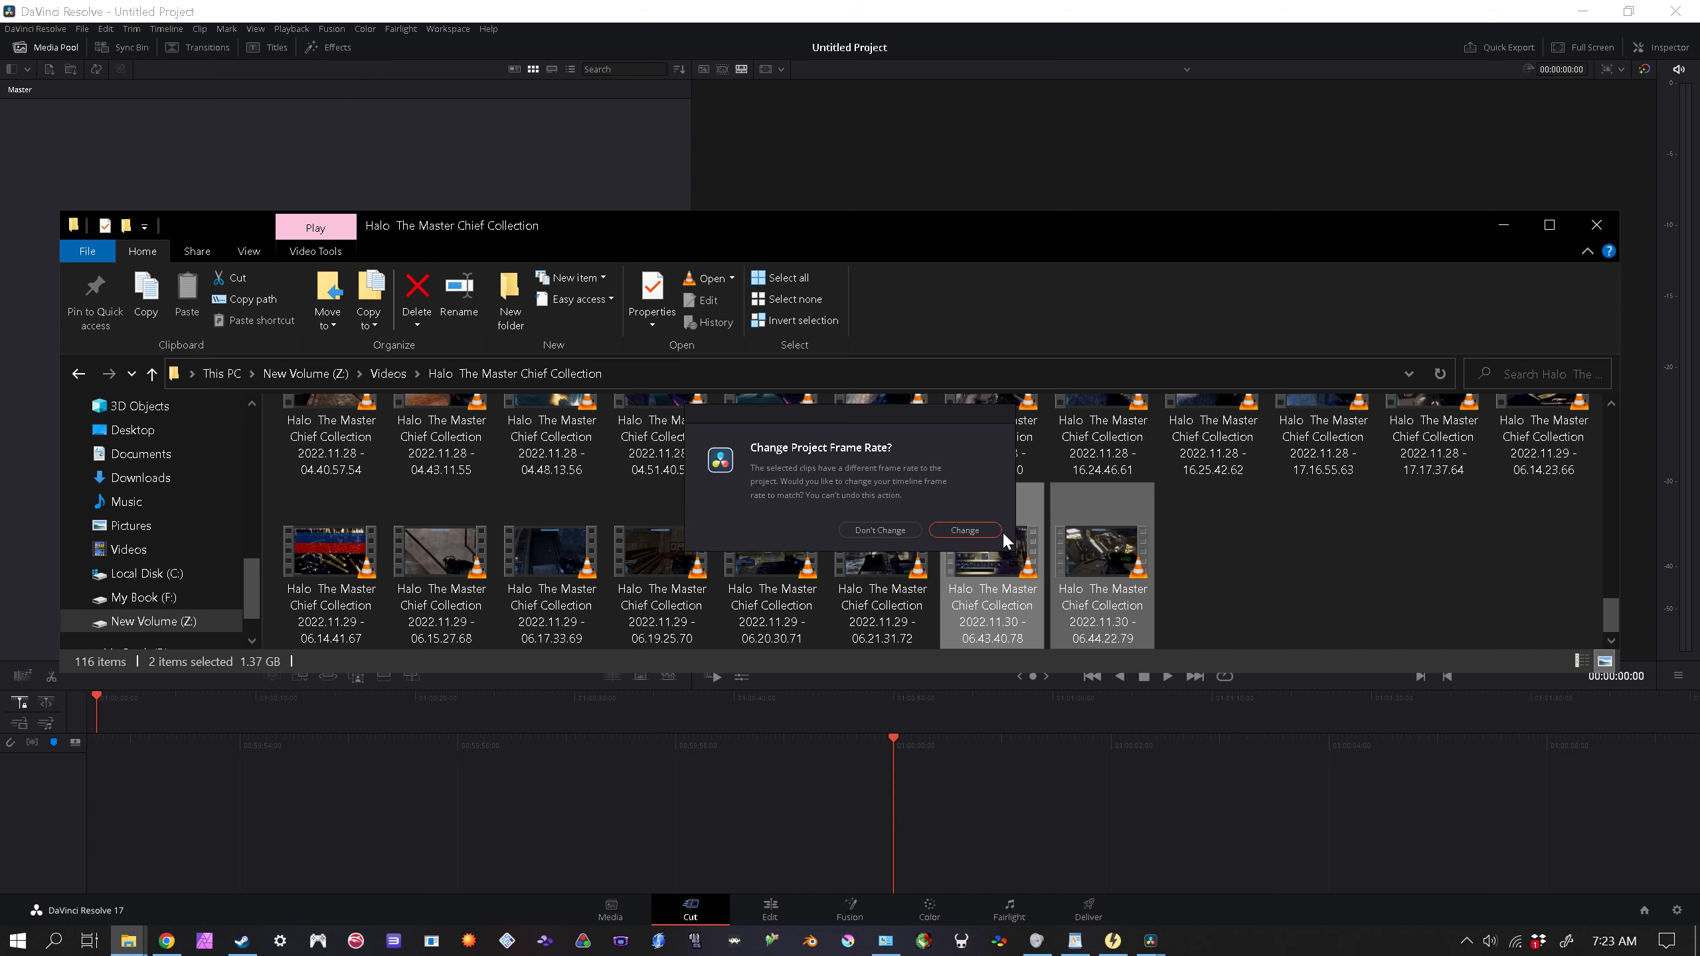
pyautogui.click(395, 310)
# Step: Create Timeline 1 from both Halo clips using project settings, with one video track and one audio track based on the selected media
pyautogui.click(47, 129)
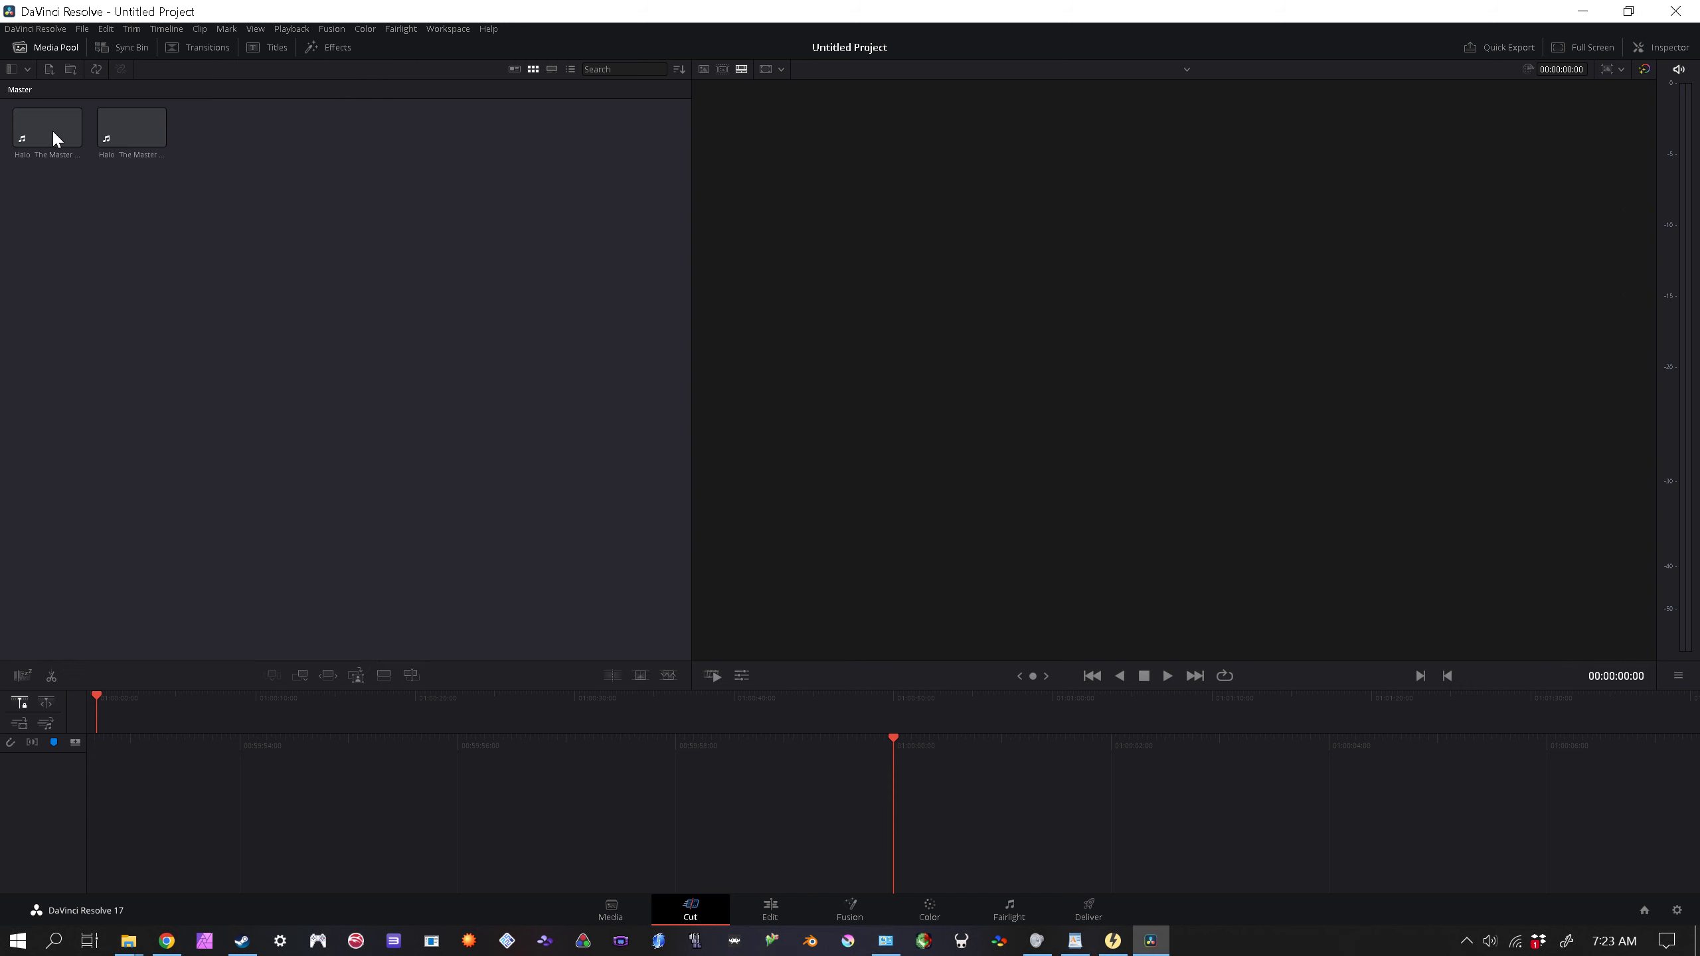
pyautogui.rightClick(123, 142)
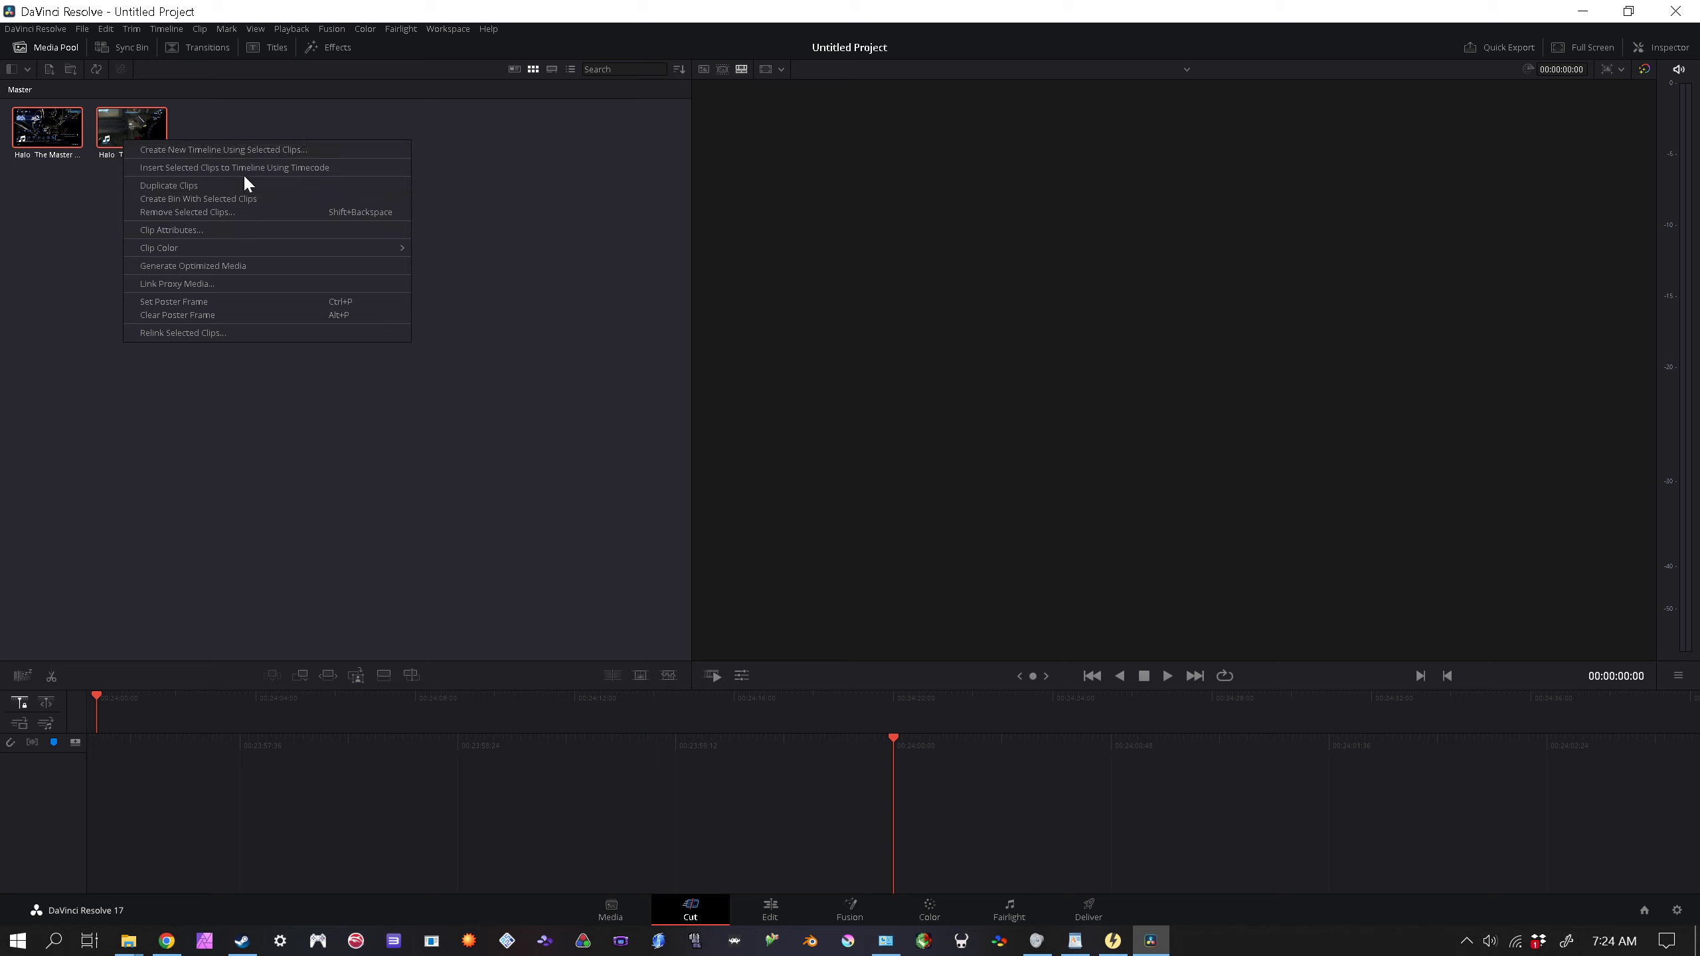
pyautogui.click(247, 151)
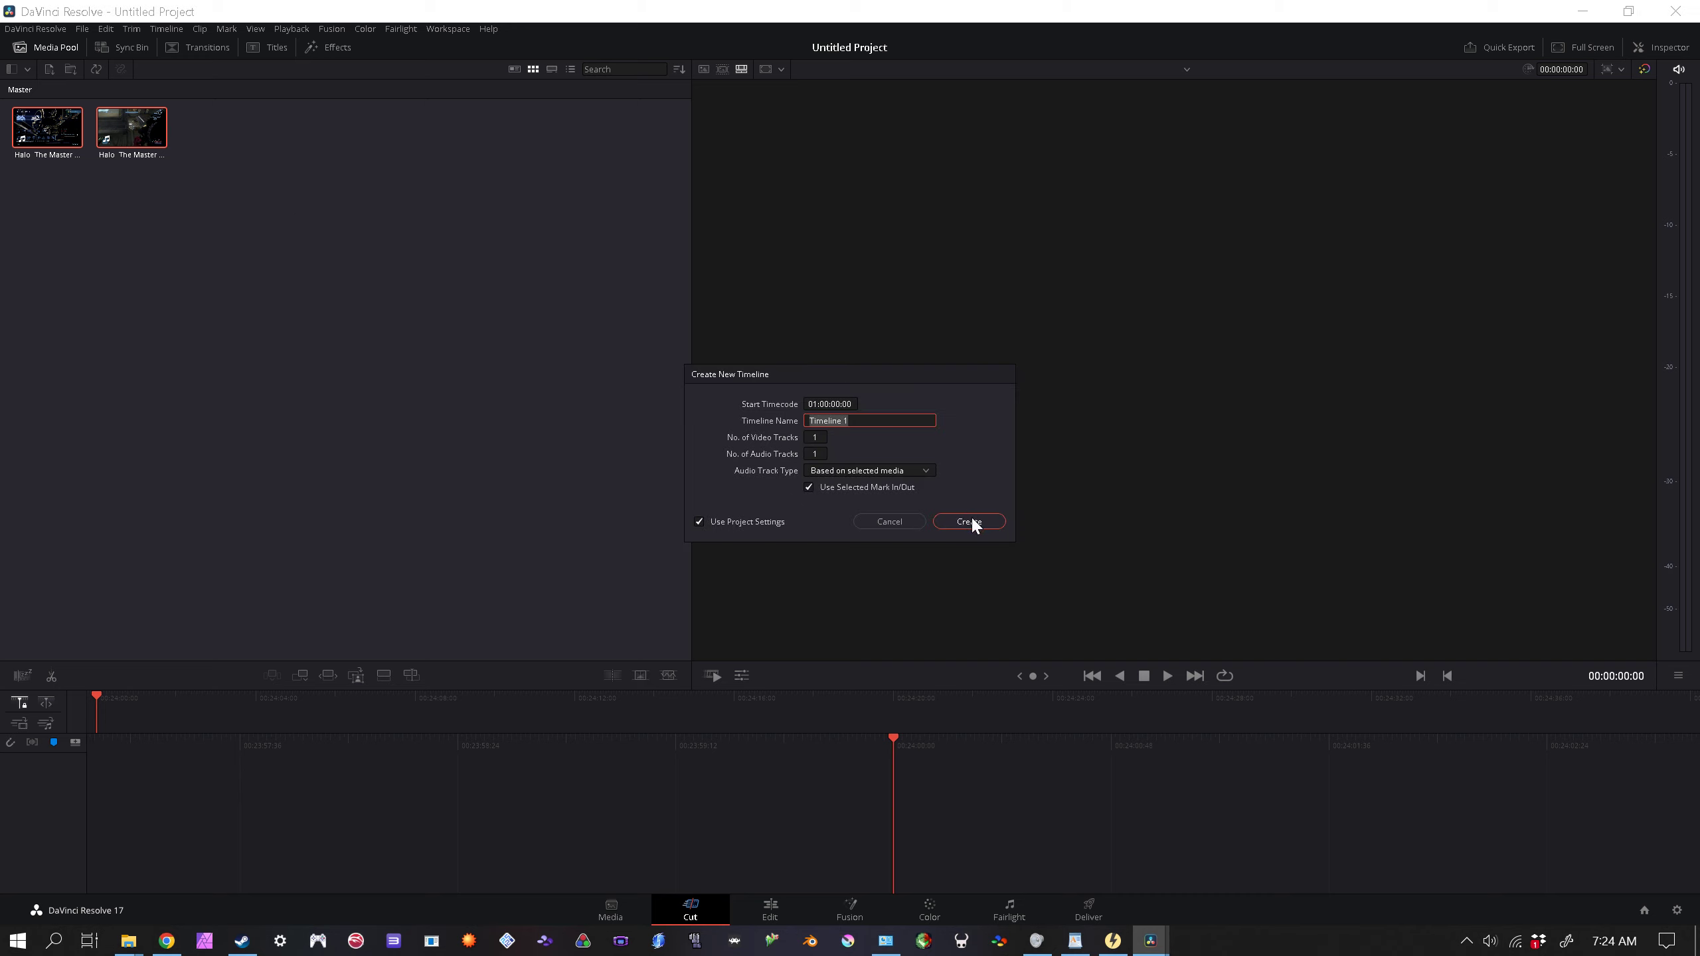
pyautogui.click(914, 472)
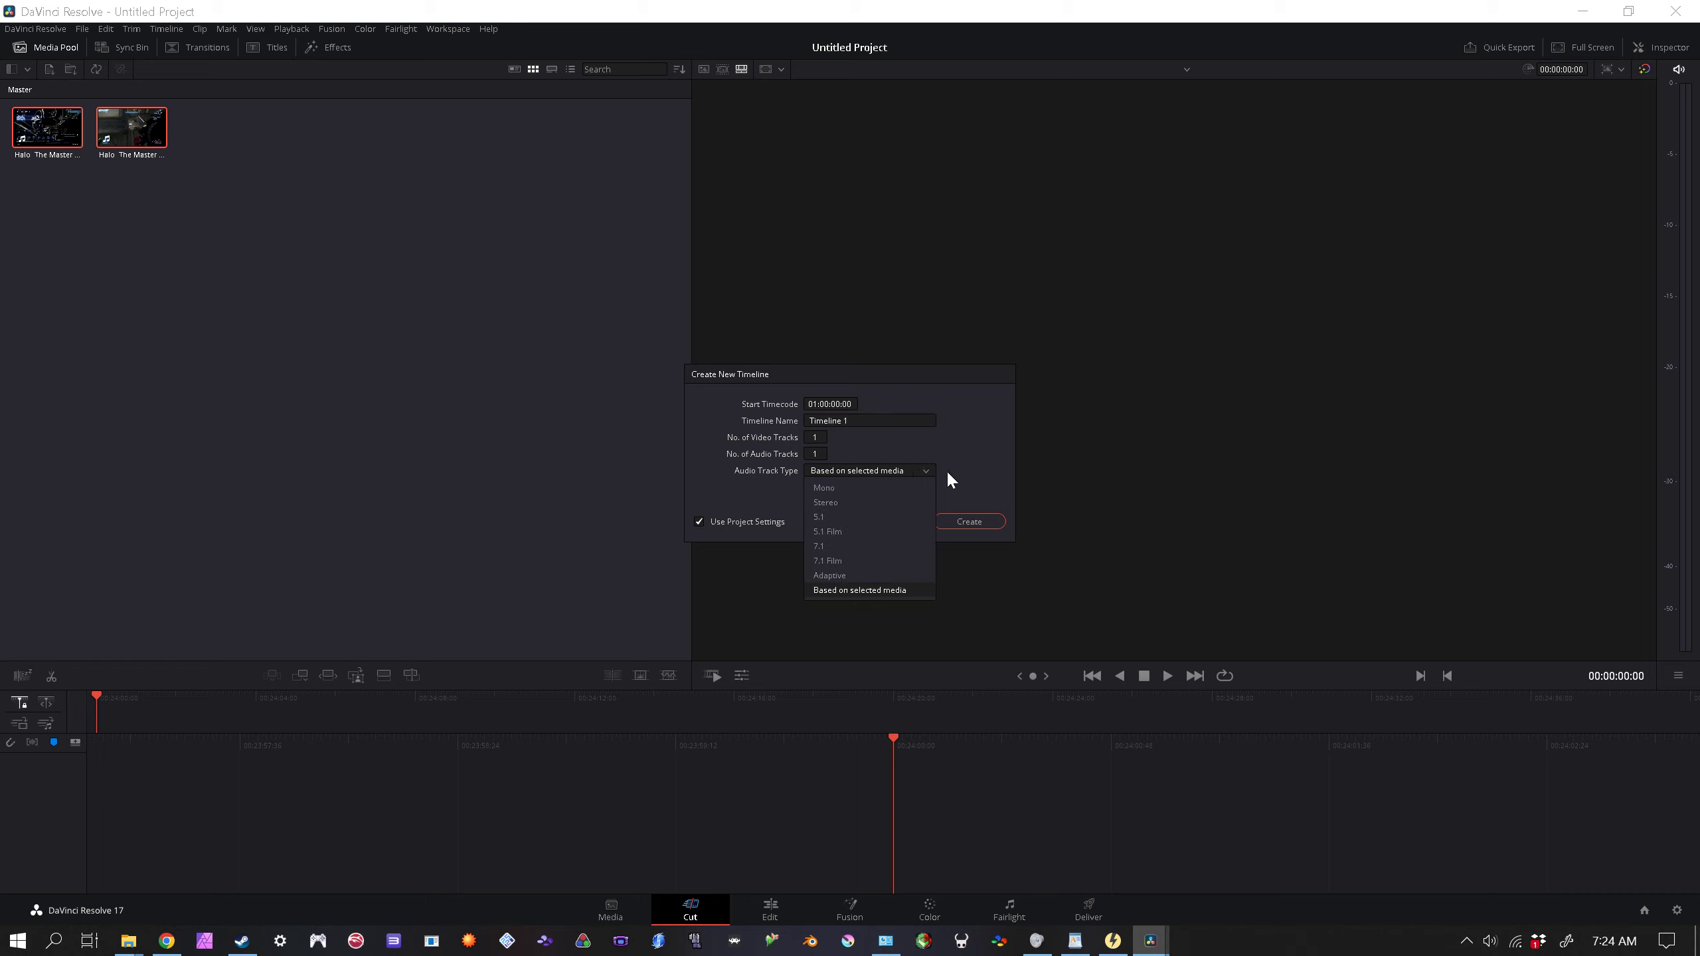
pyautogui.click(955, 491)
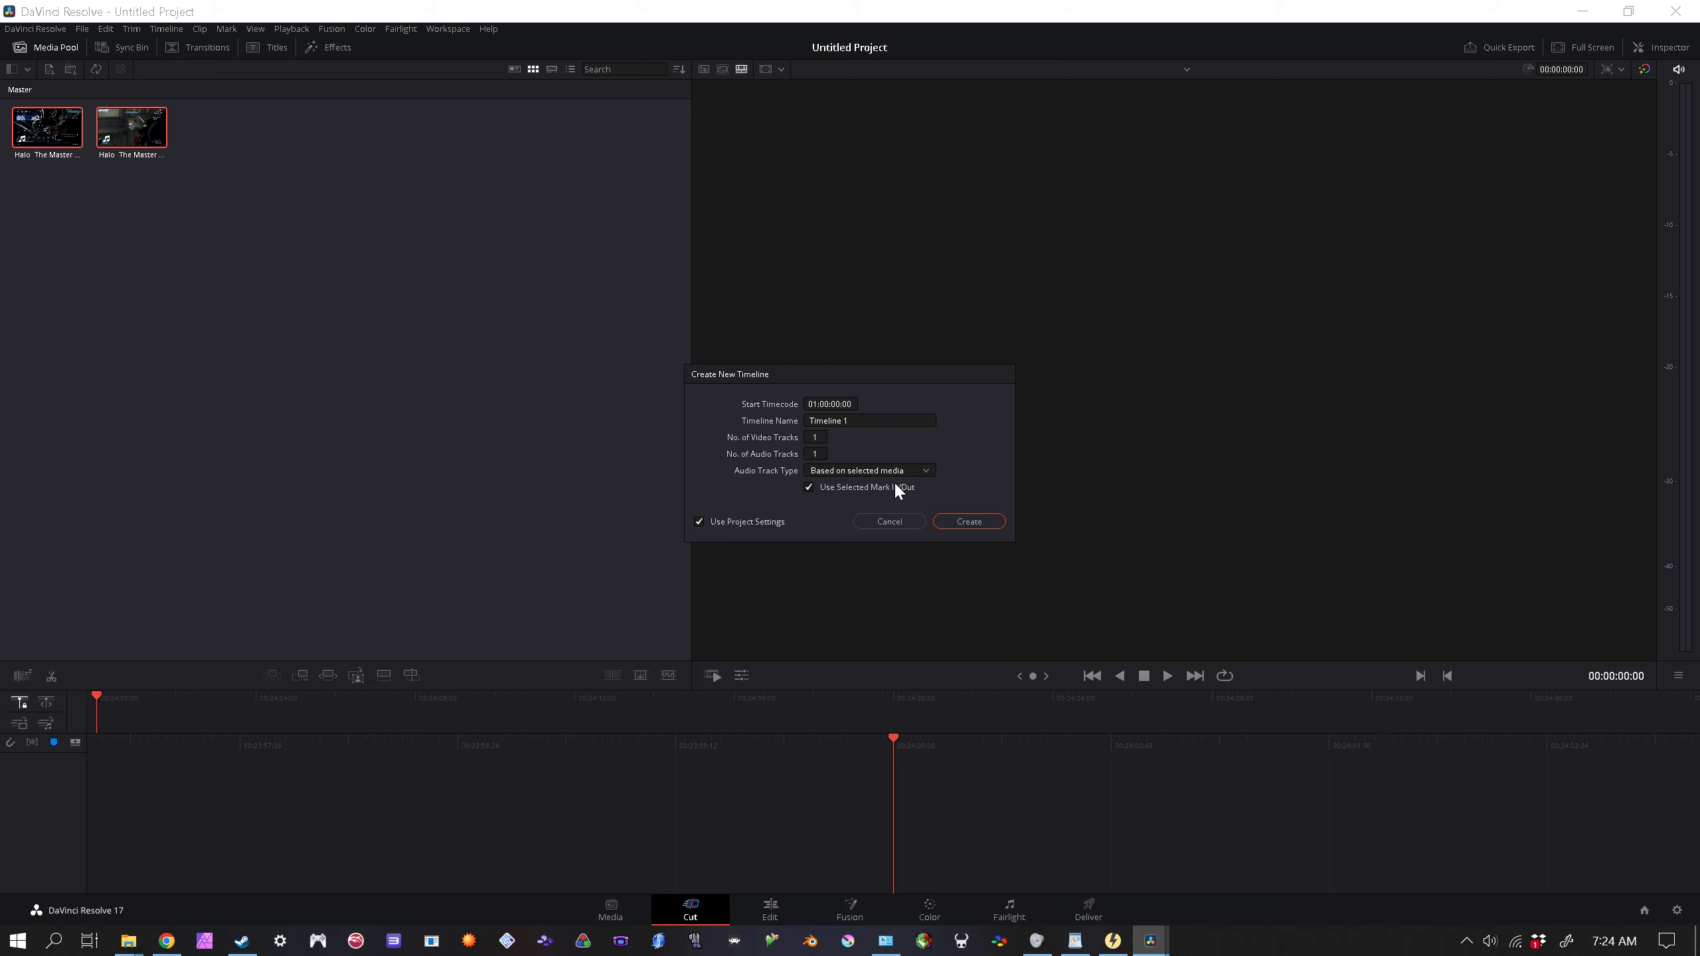
pyautogui.click(969, 523)
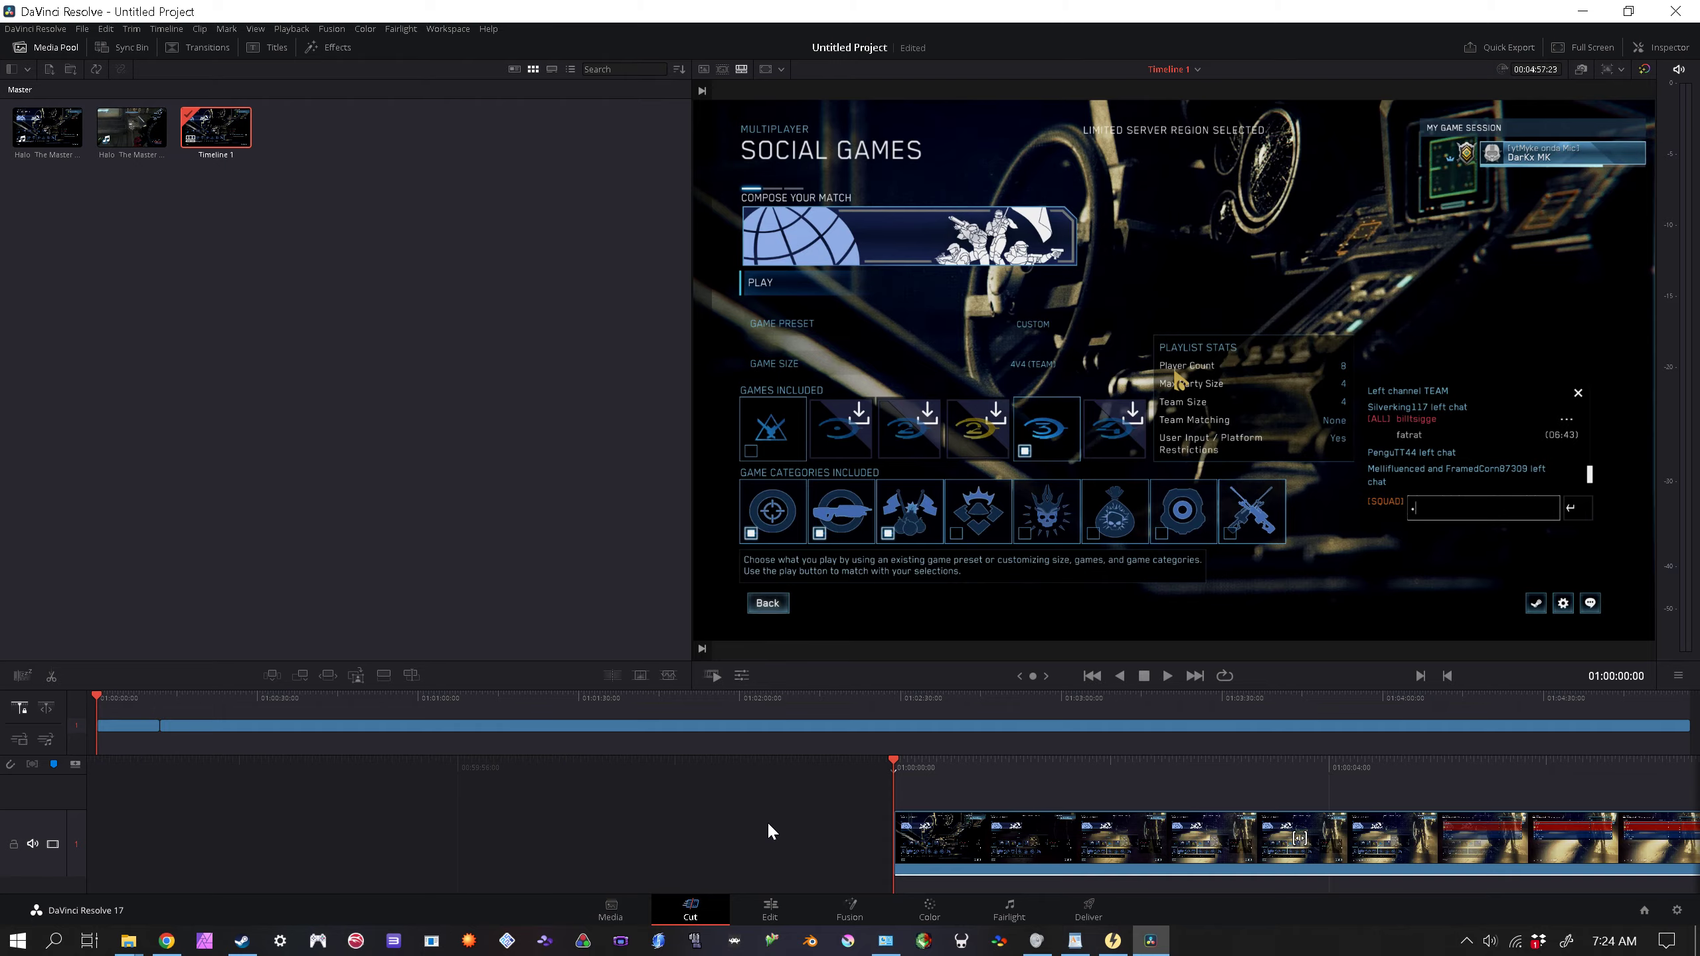
# Step: Play back the first 20 seconds or so of Timeline 1 to check picture and sound across both clips
pyautogui.press('space')
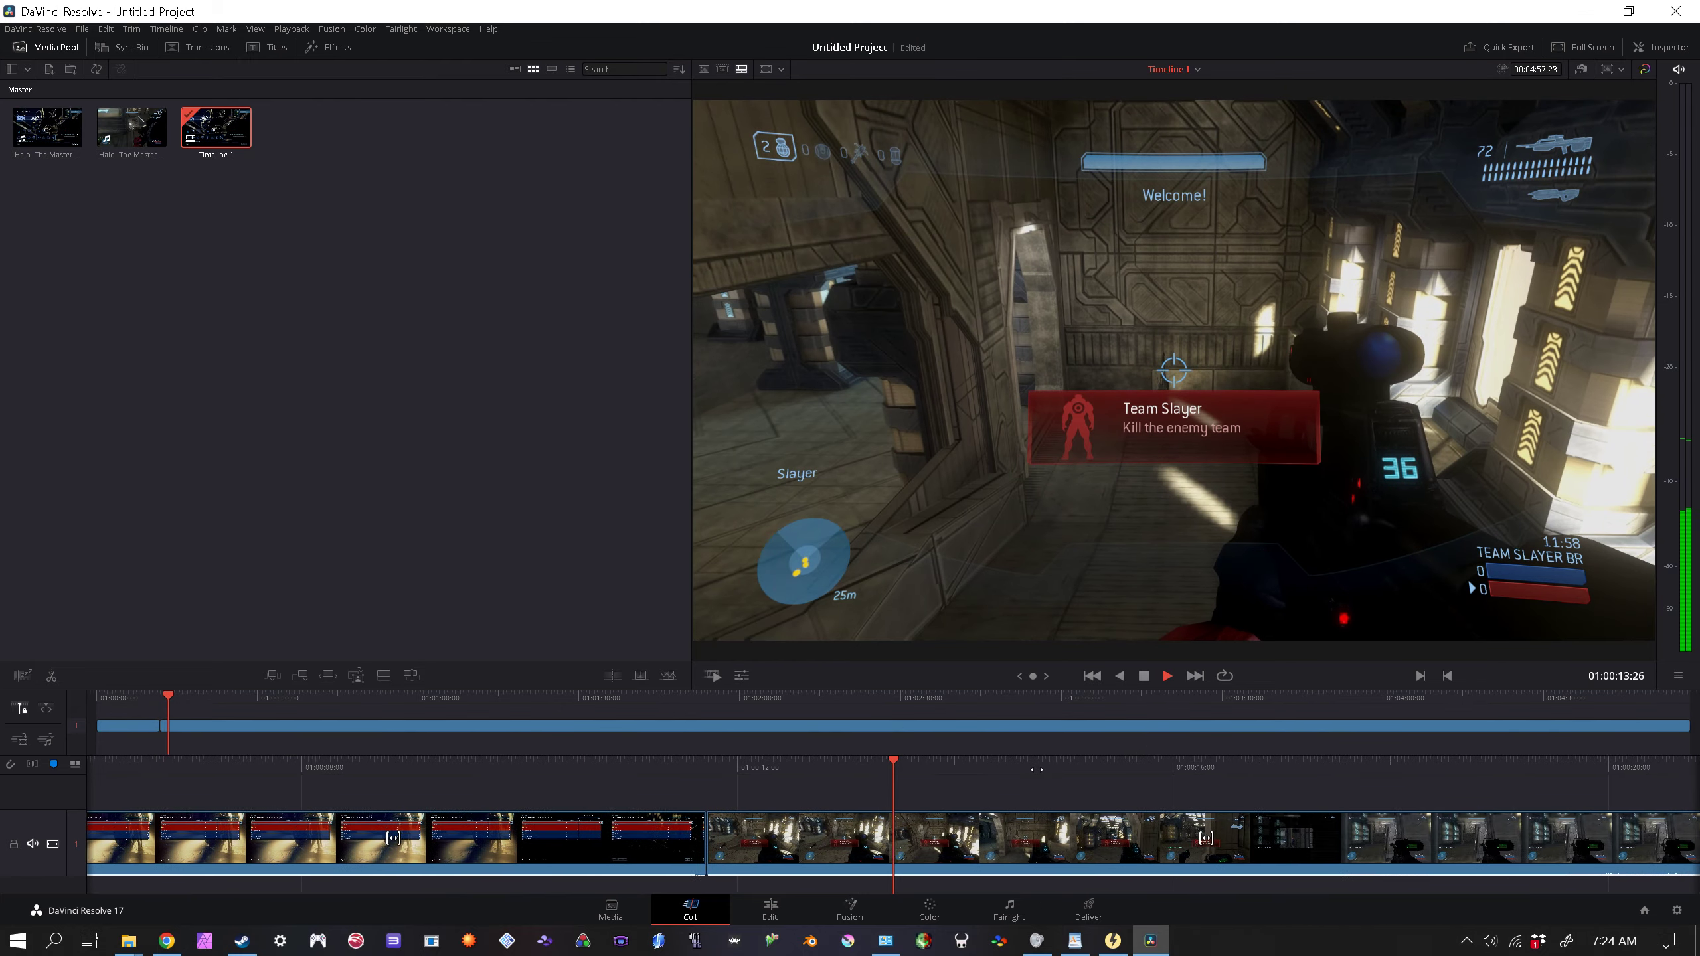
pyautogui.press('space')
pyautogui.press('space')
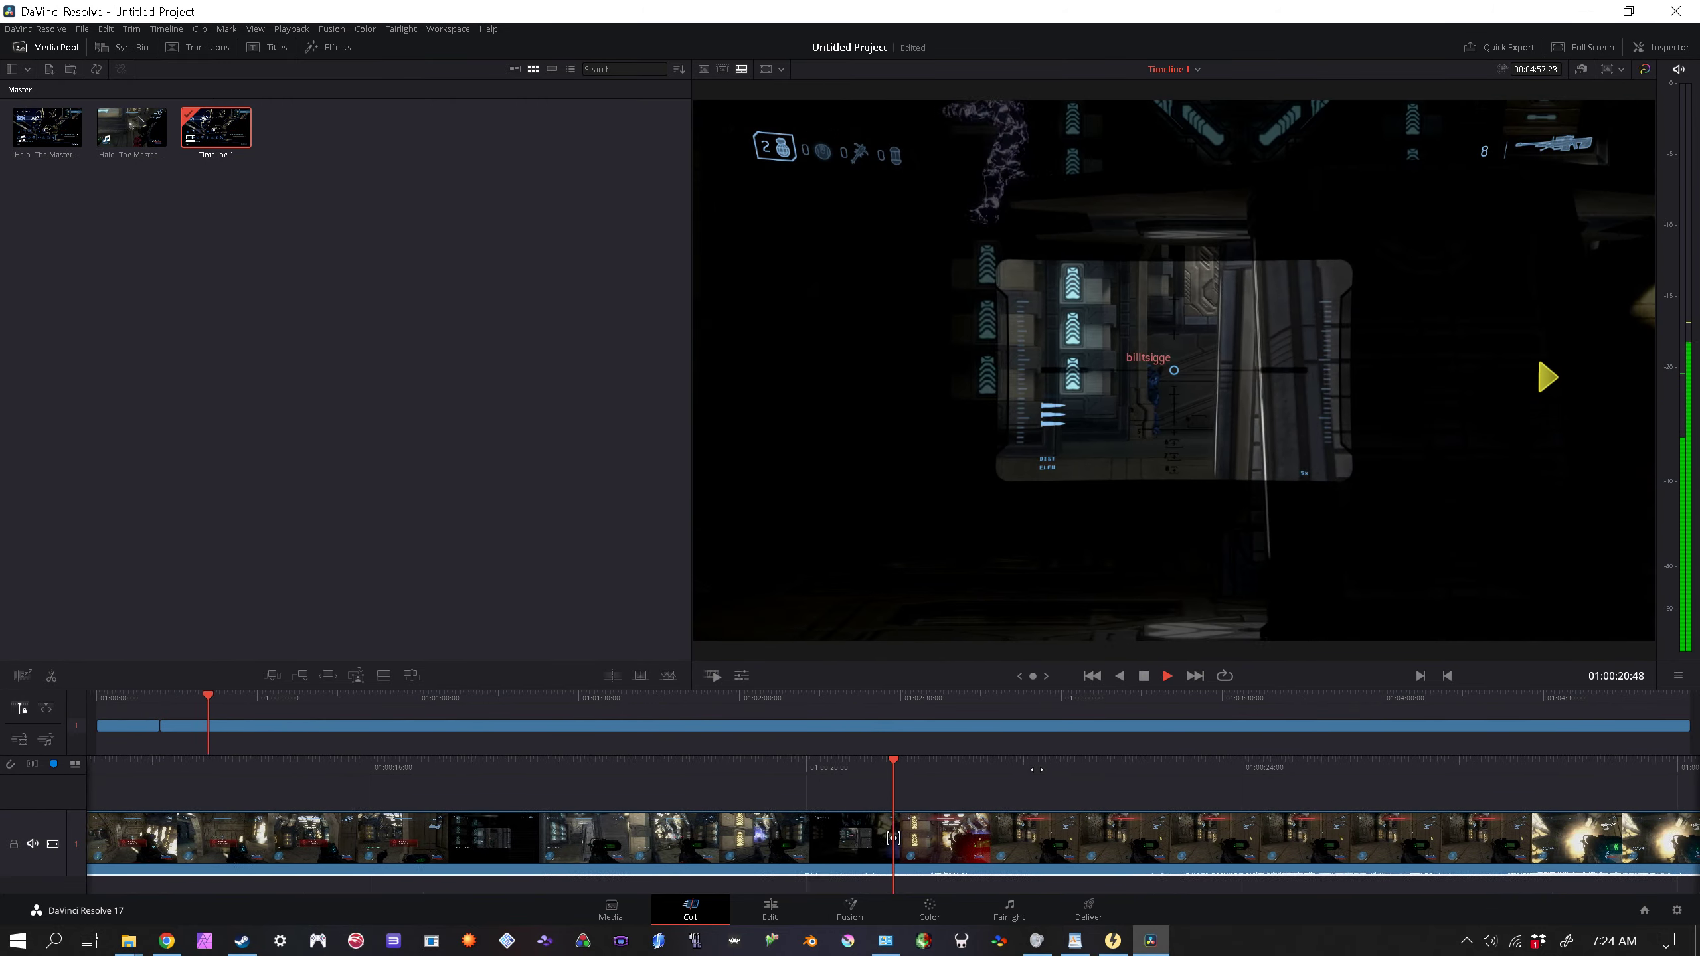
pyautogui.press('space')
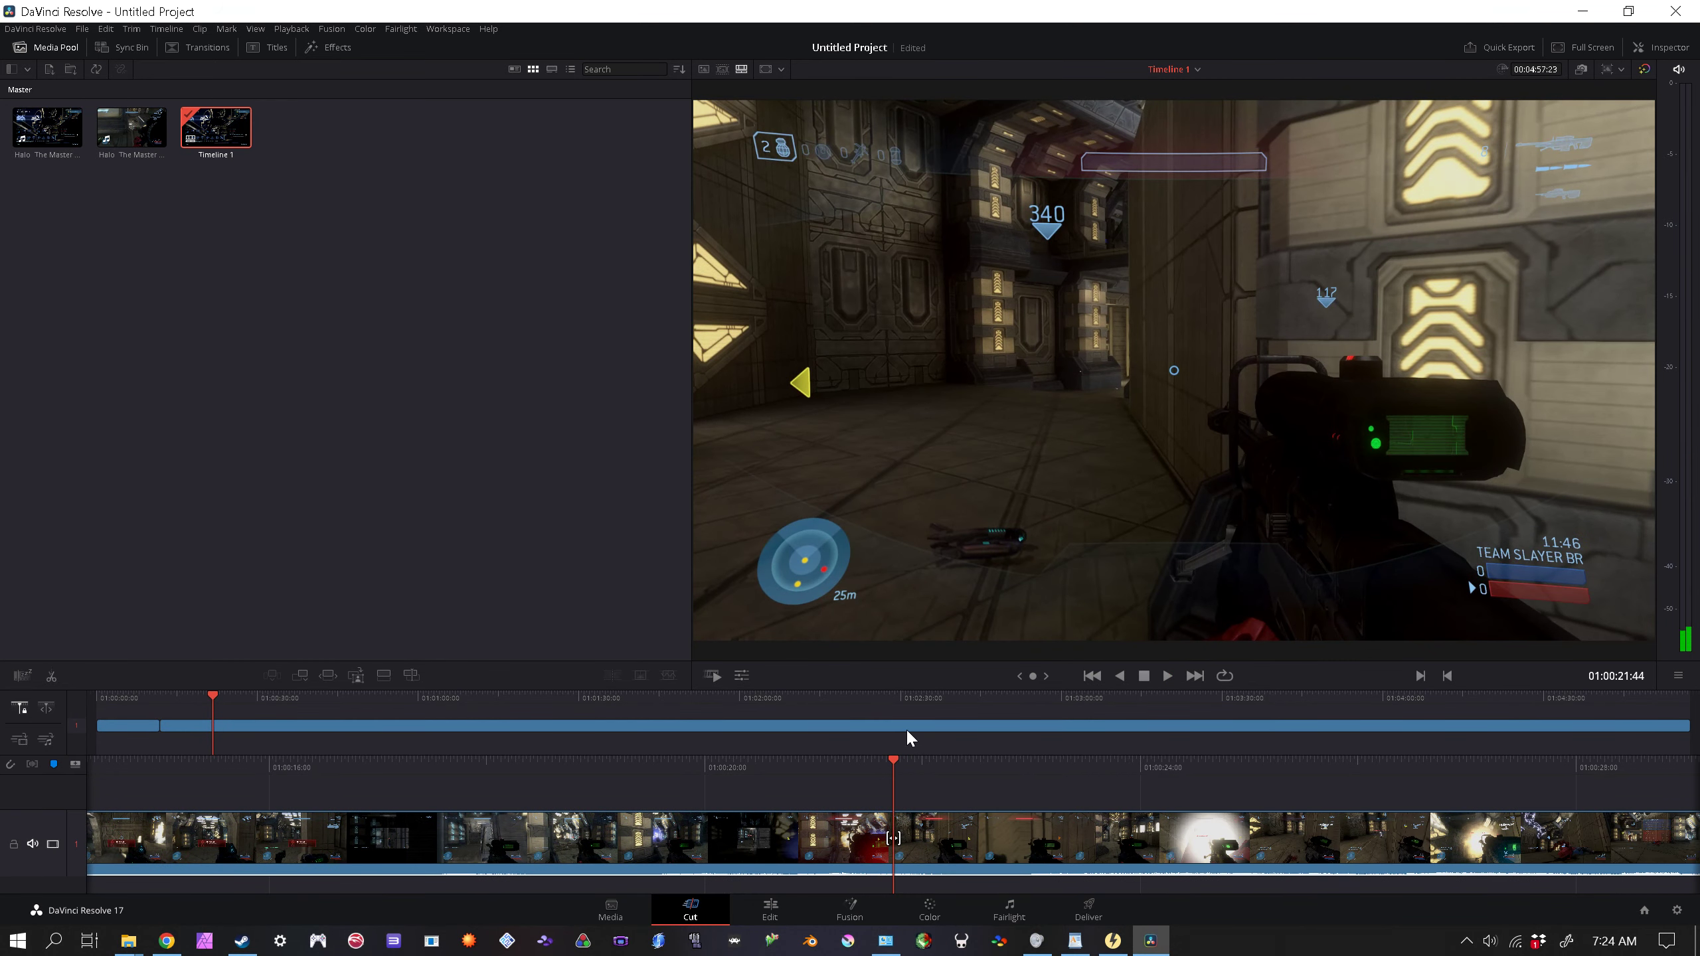
# Step: Switch to the Deliver page and load the custom 1440 render preset
pyautogui.click(1106, 915)
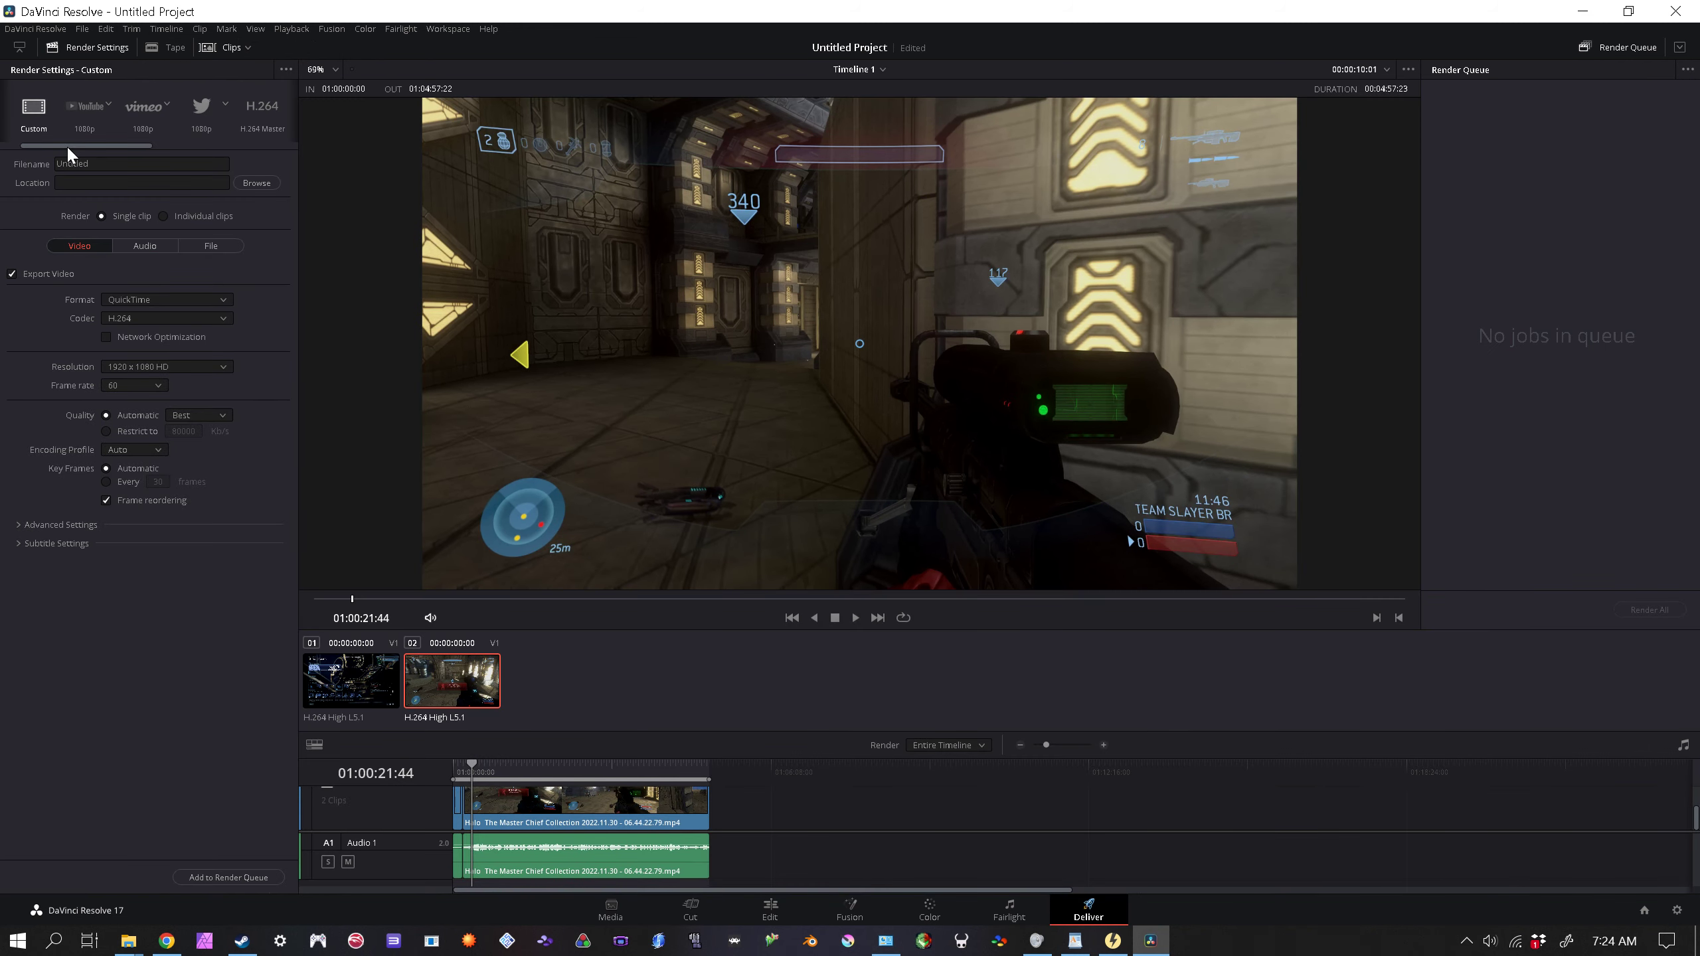
pyautogui.moveTo(67, 145); pyautogui.dragTo(24, 150)
pyautogui.click(33, 114)
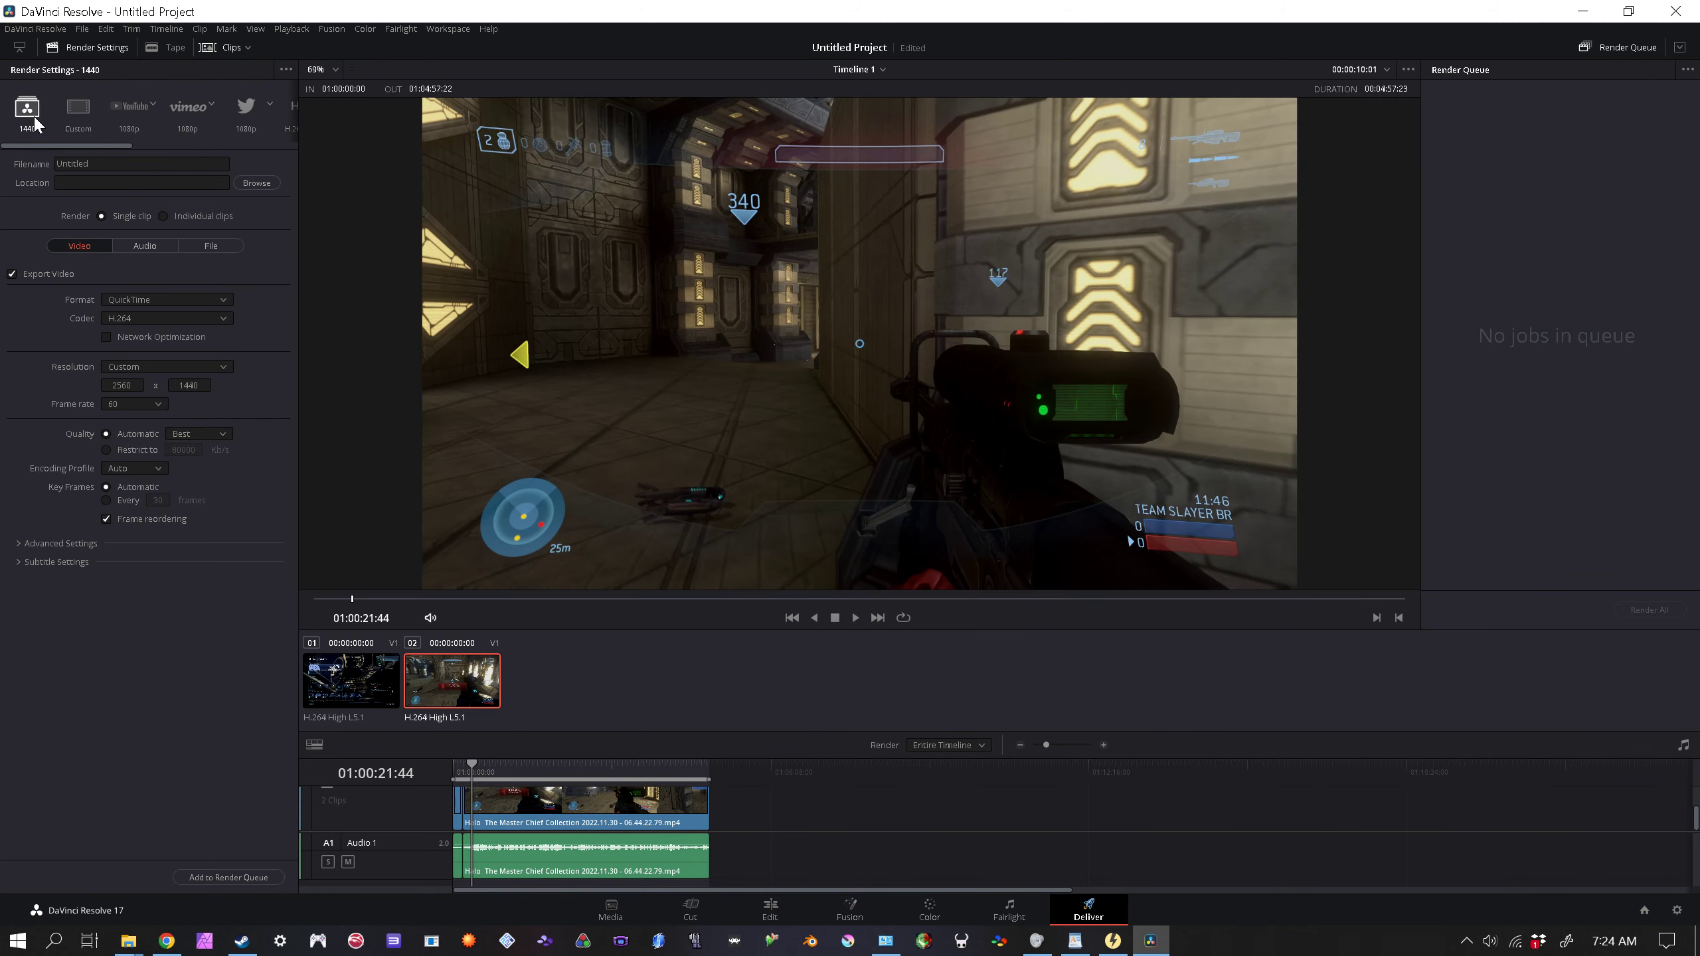
# Step: Set the render quality to Medium and the output folder to Z:\Videos, and try to add the job to the render queue
pyautogui.click(230, 435)
pyautogui.click(254, 187)
pyautogui.scroll(3, 134, 181)
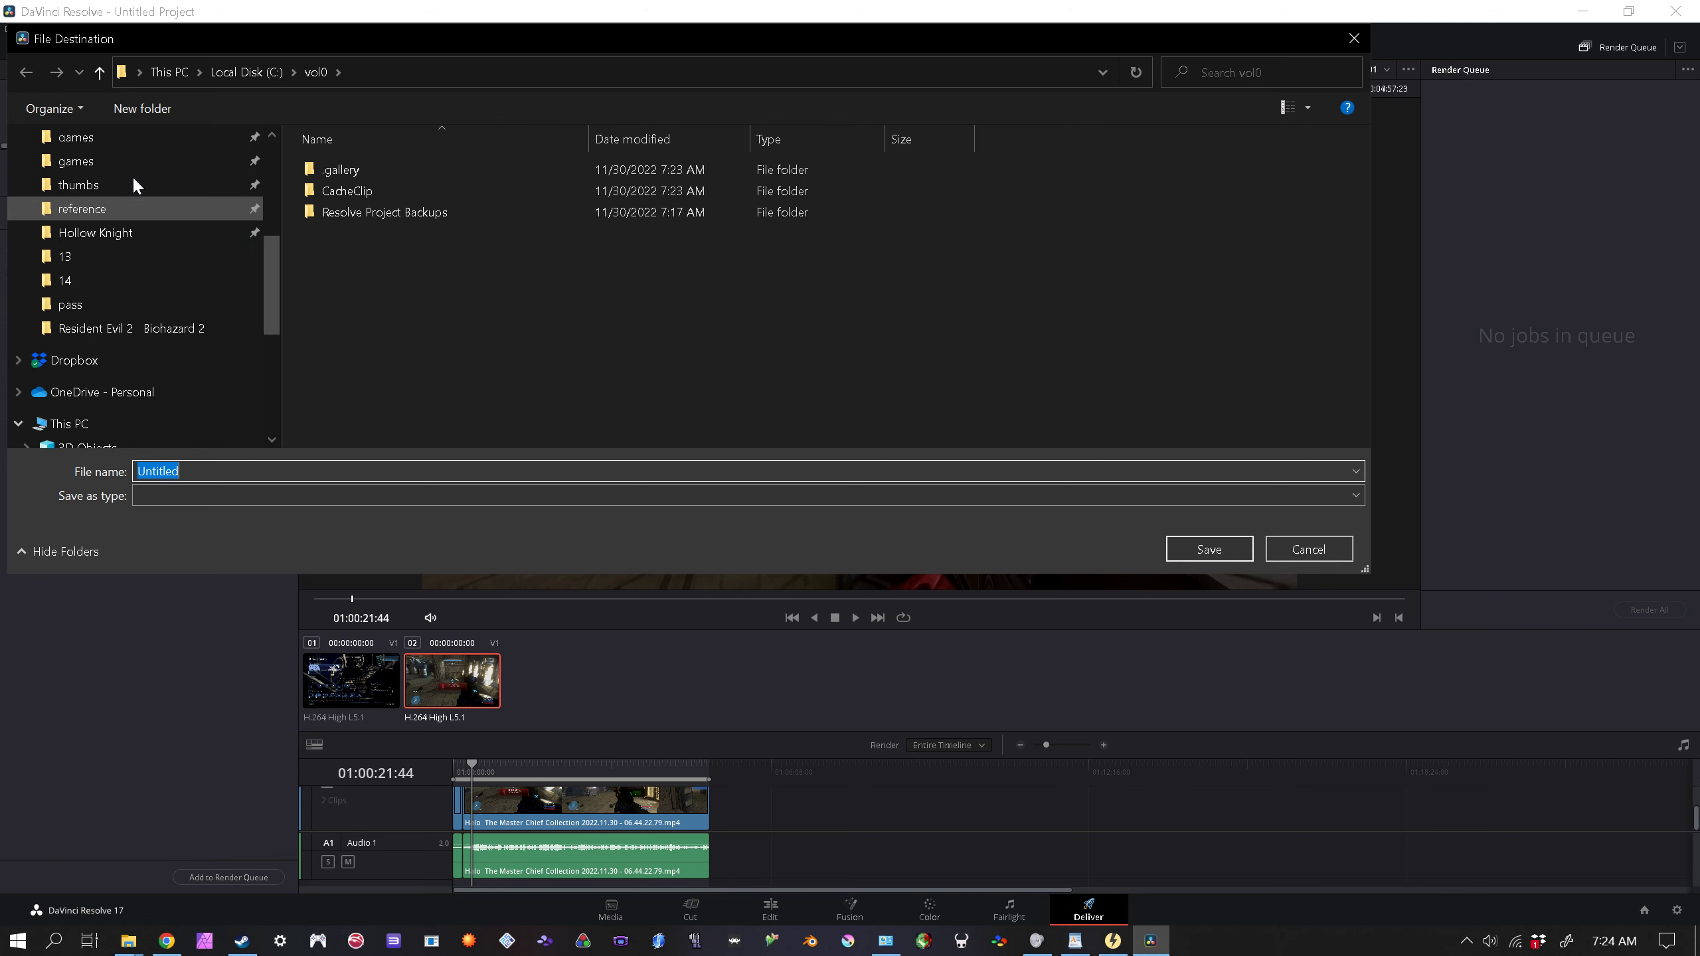
pyautogui.scroll(5, 135, 183)
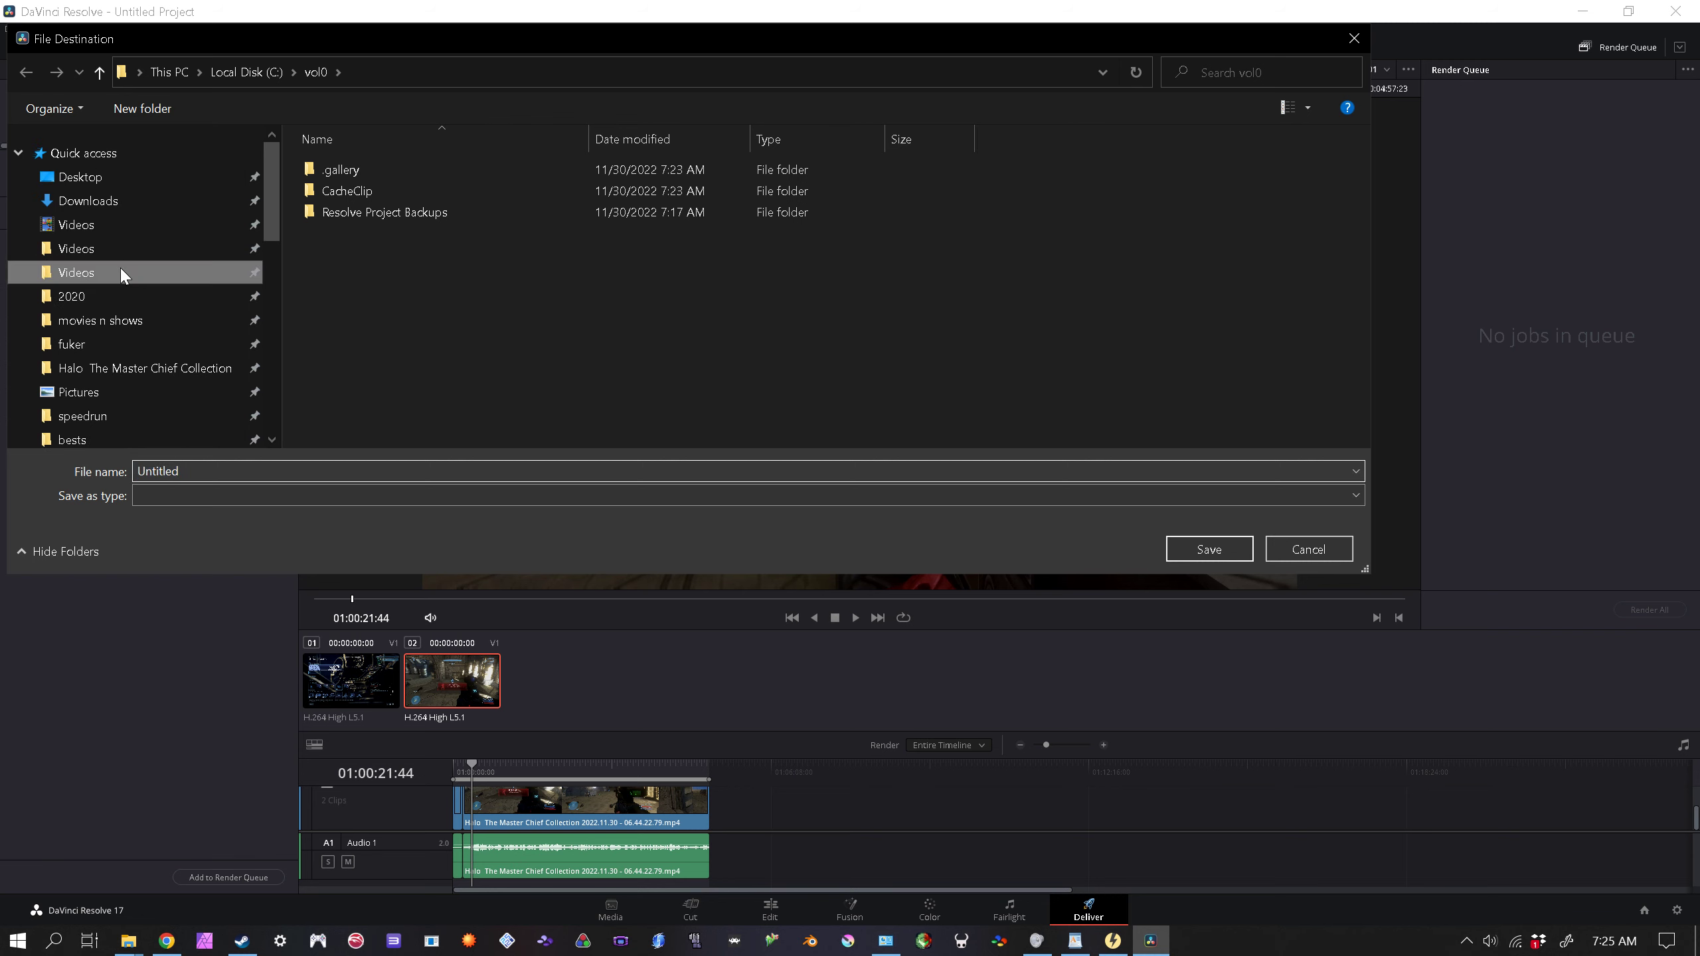
pyautogui.click(122, 273)
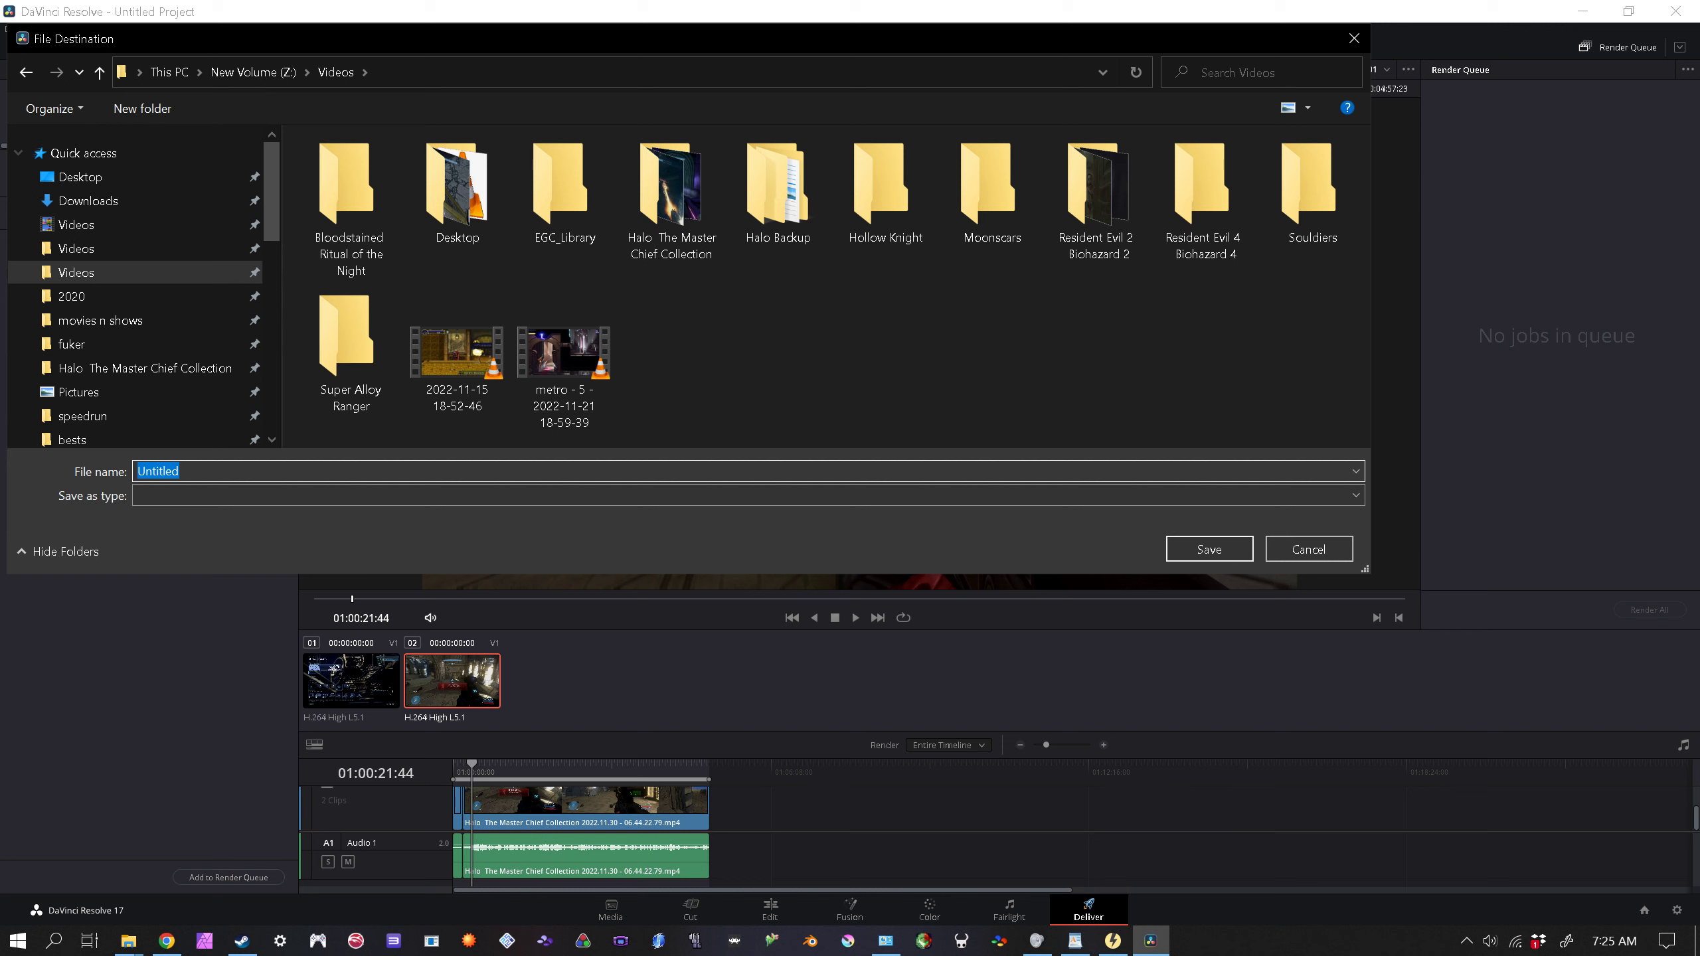
pyautogui.press('Return')
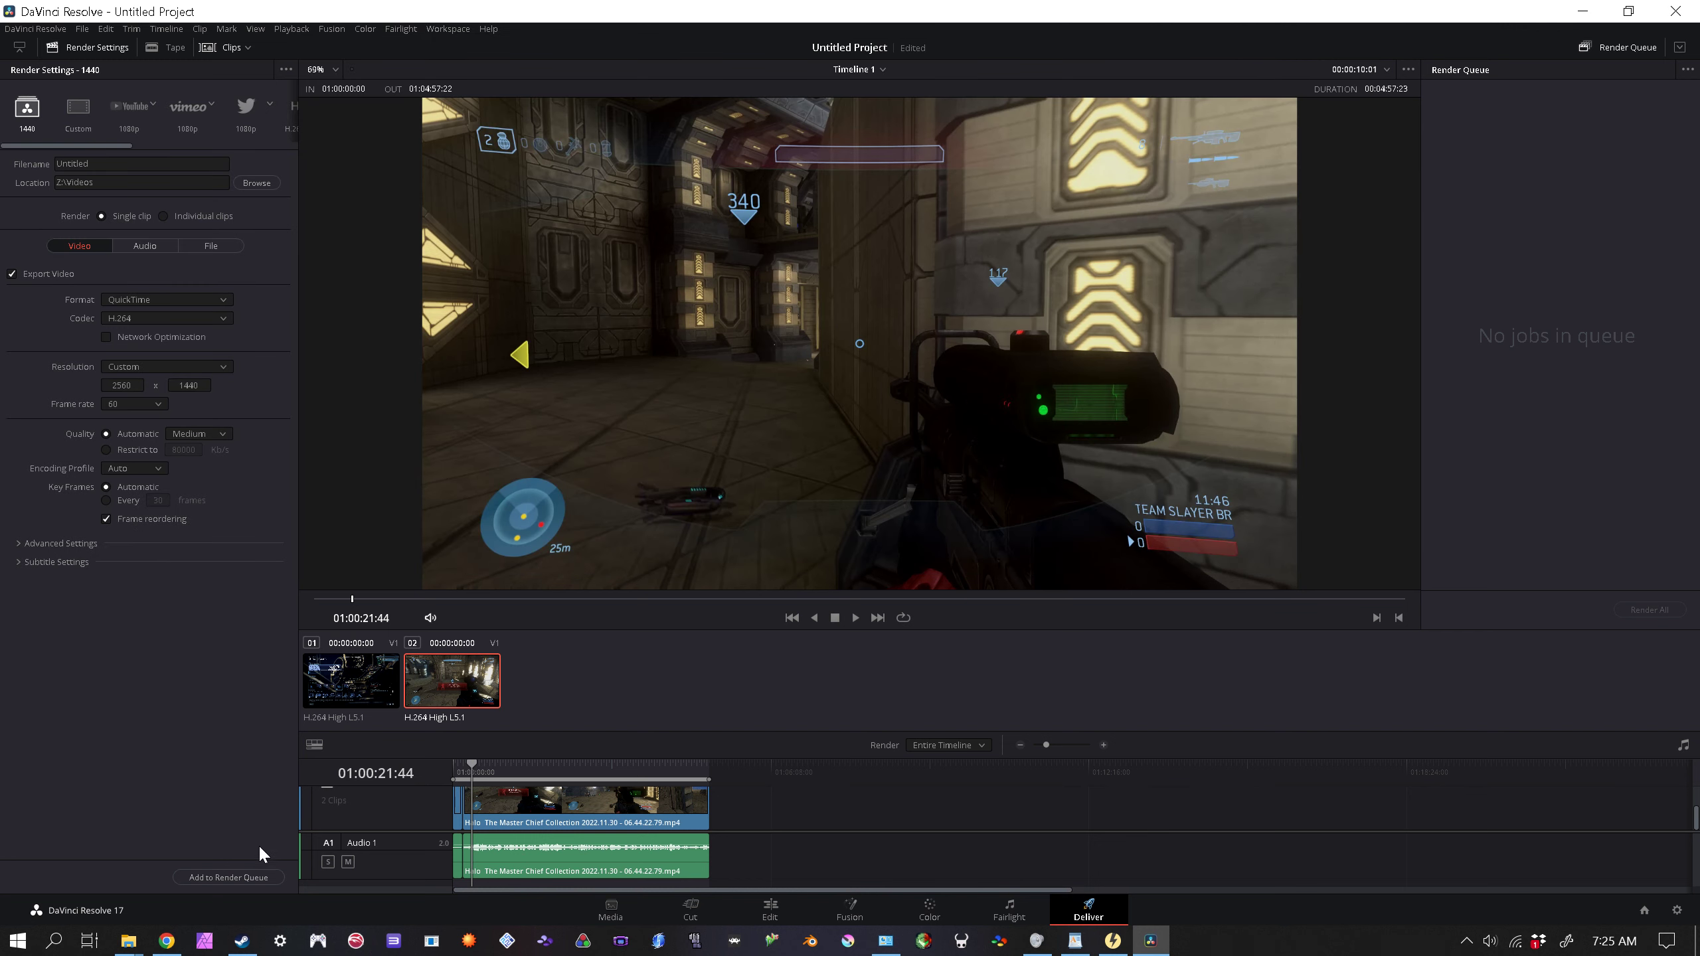
pyautogui.click(265, 877)
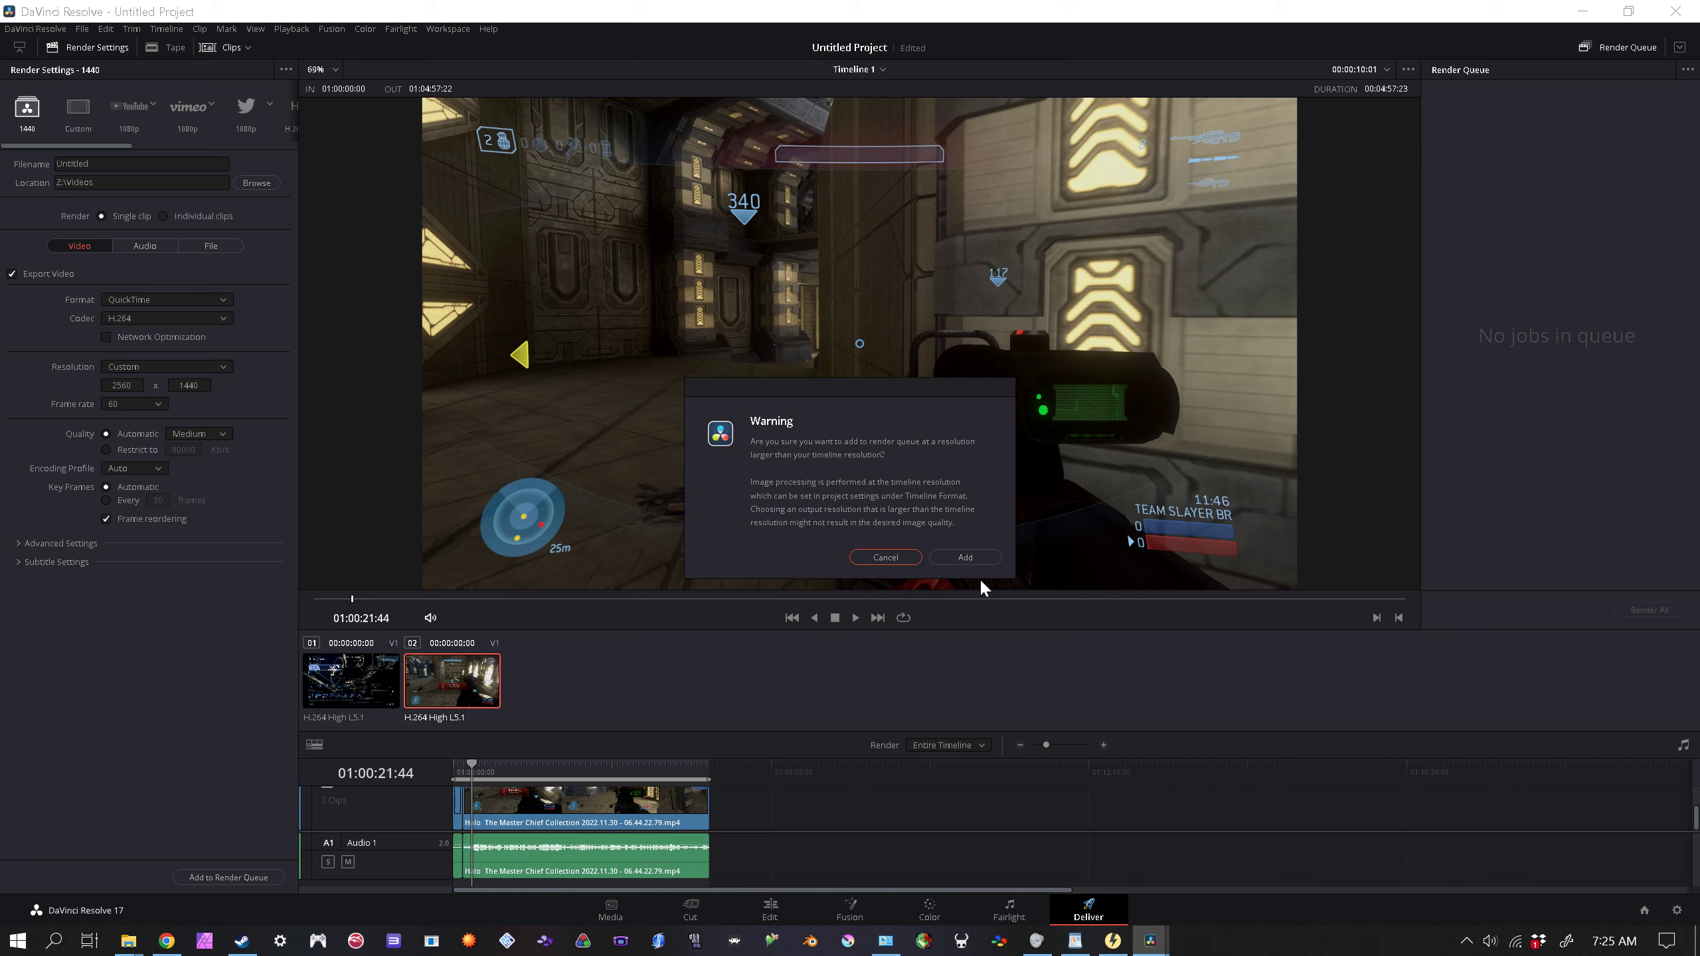
pyautogui.click(887, 558)
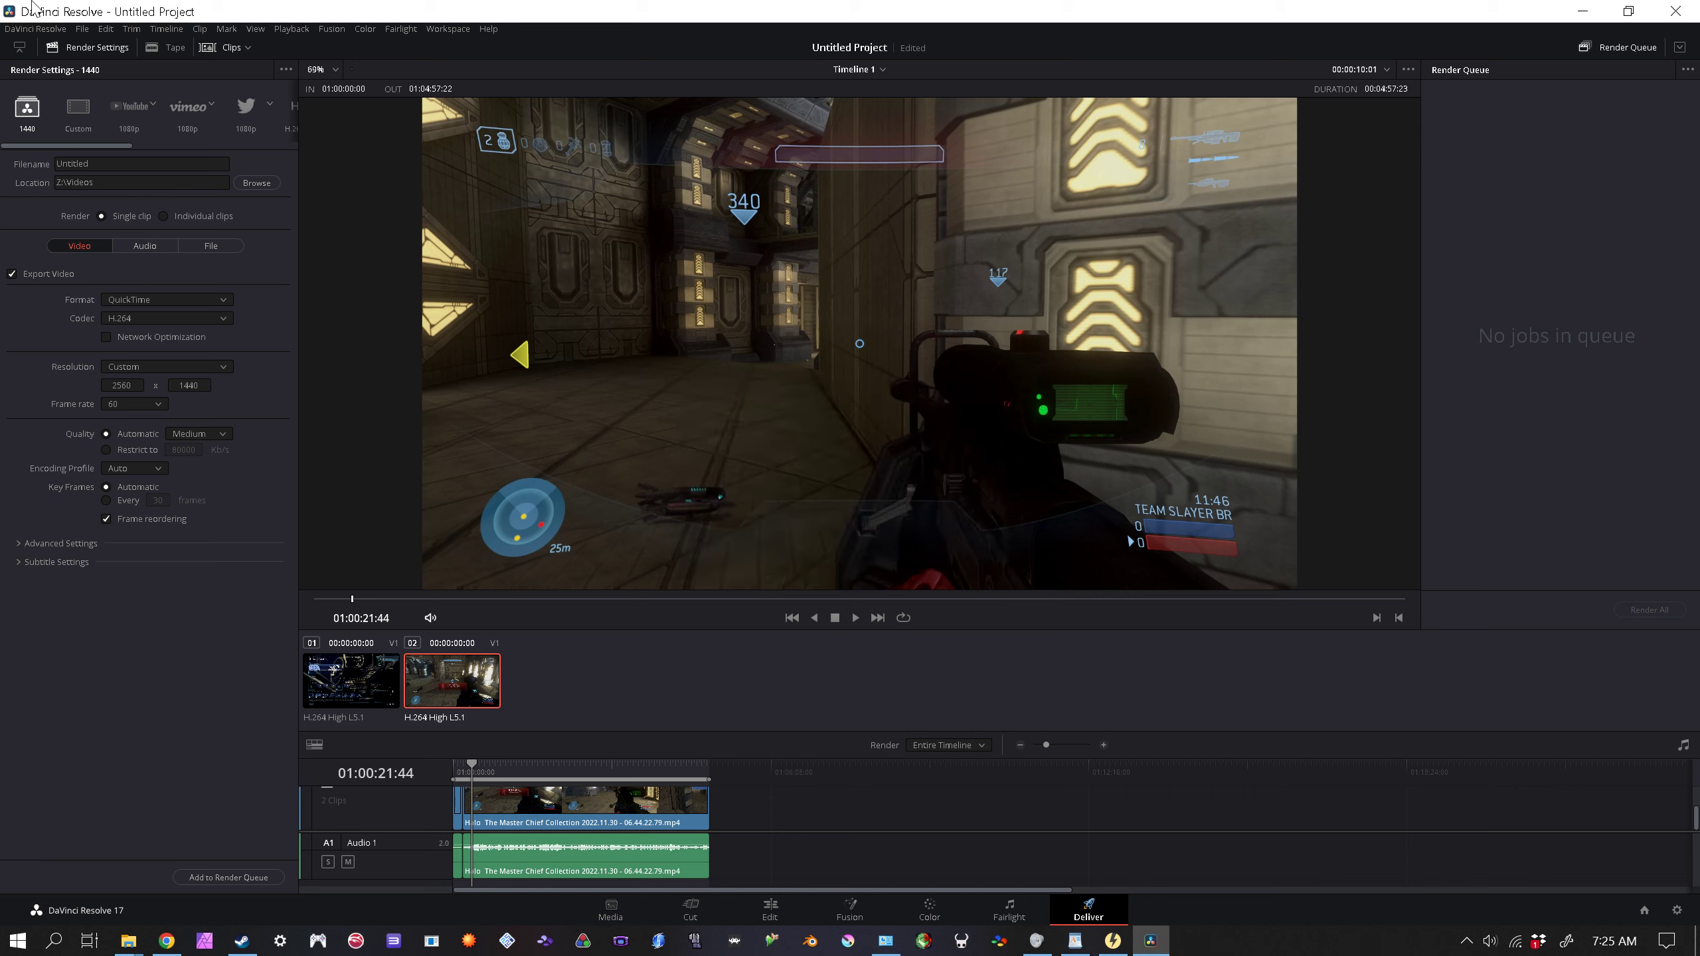
# Step: Set the project's timeline resolution to 3840 x 2160 Ultra HD and save the project settings
pyautogui.click(81, 28)
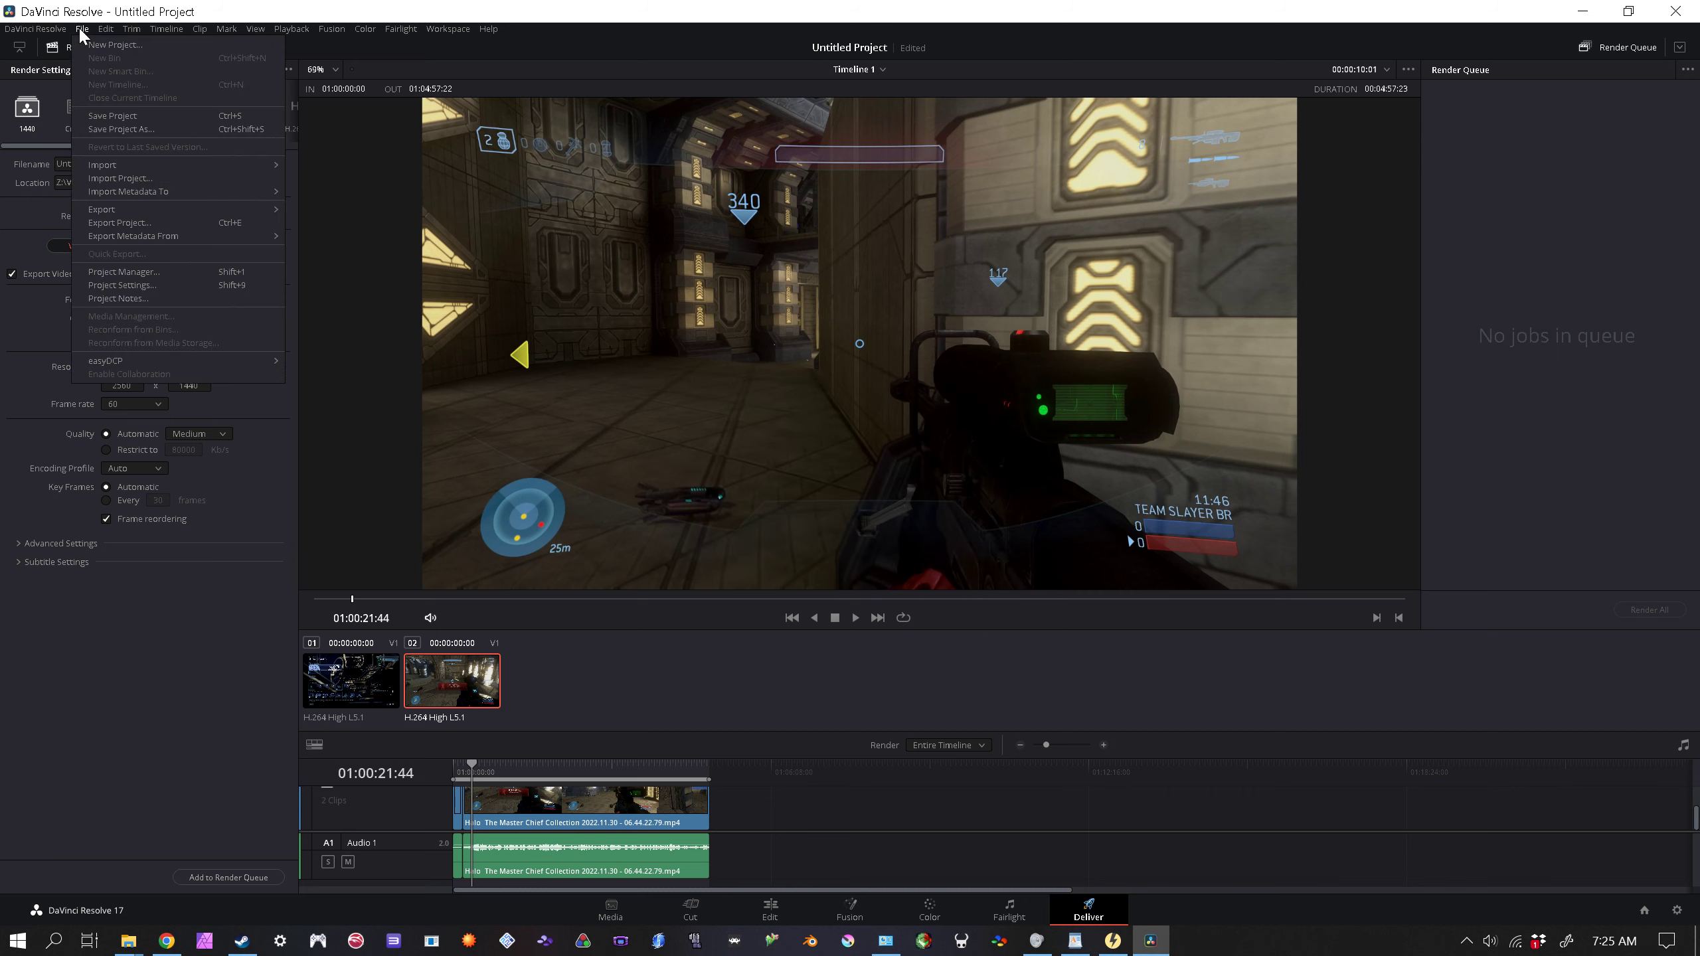
pyautogui.click(180, 285)
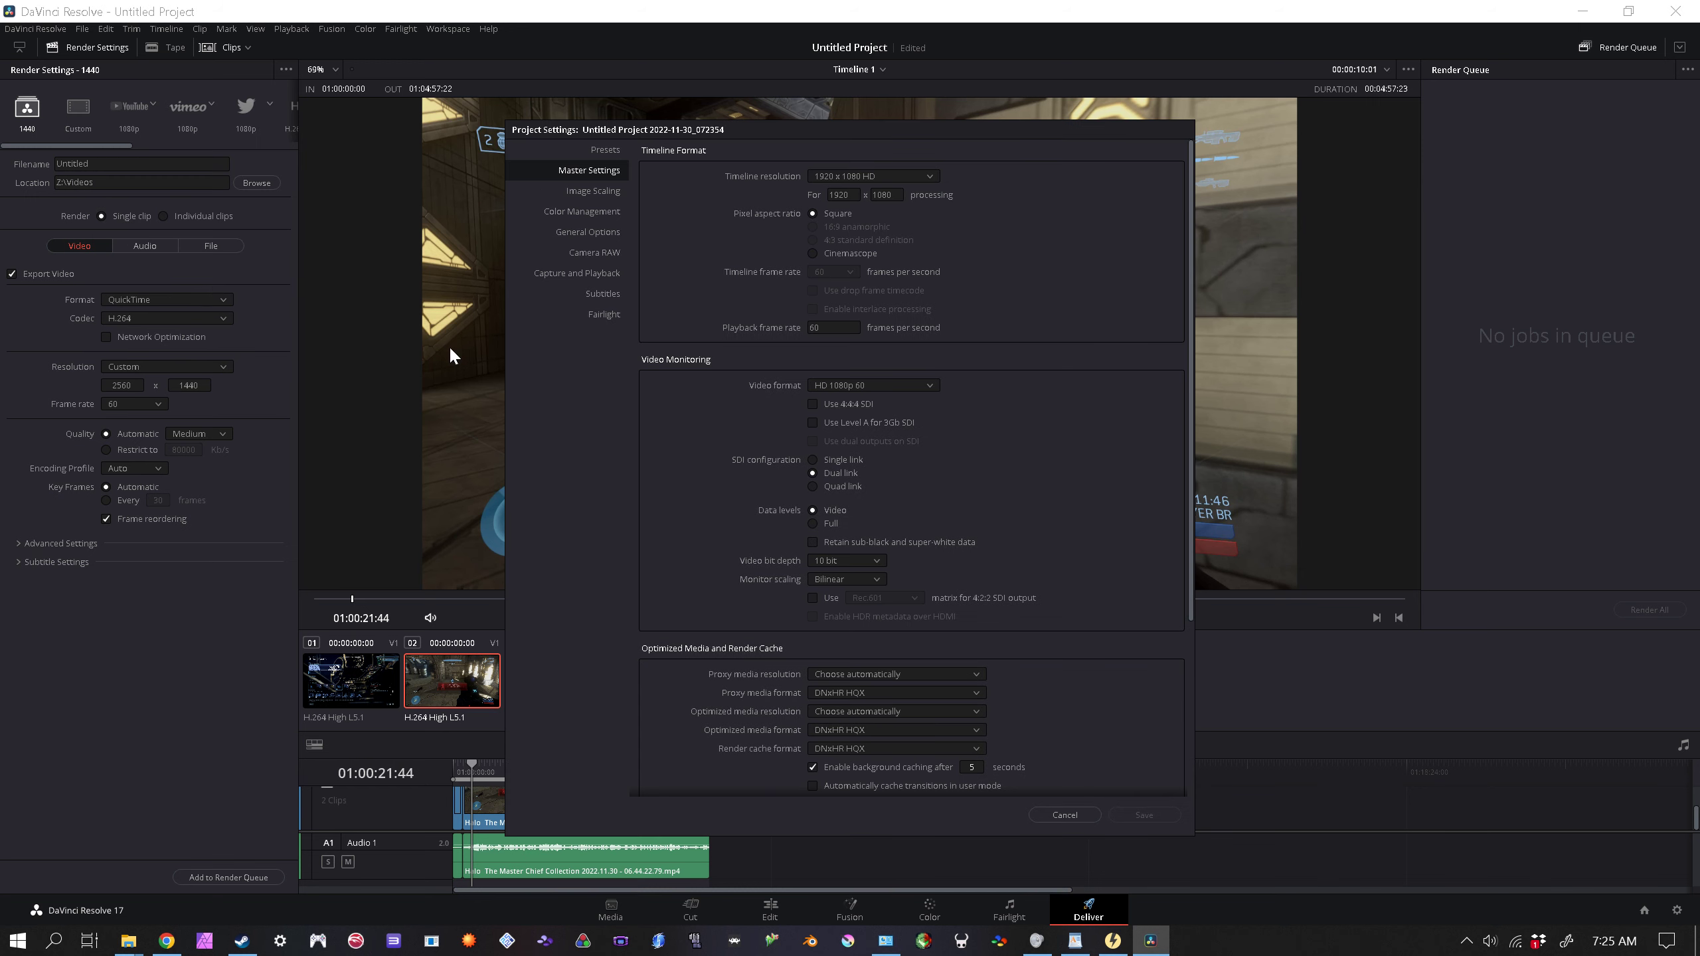
pyautogui.click(911, 175)
pyautogui.scroll(-3, 891, 209)
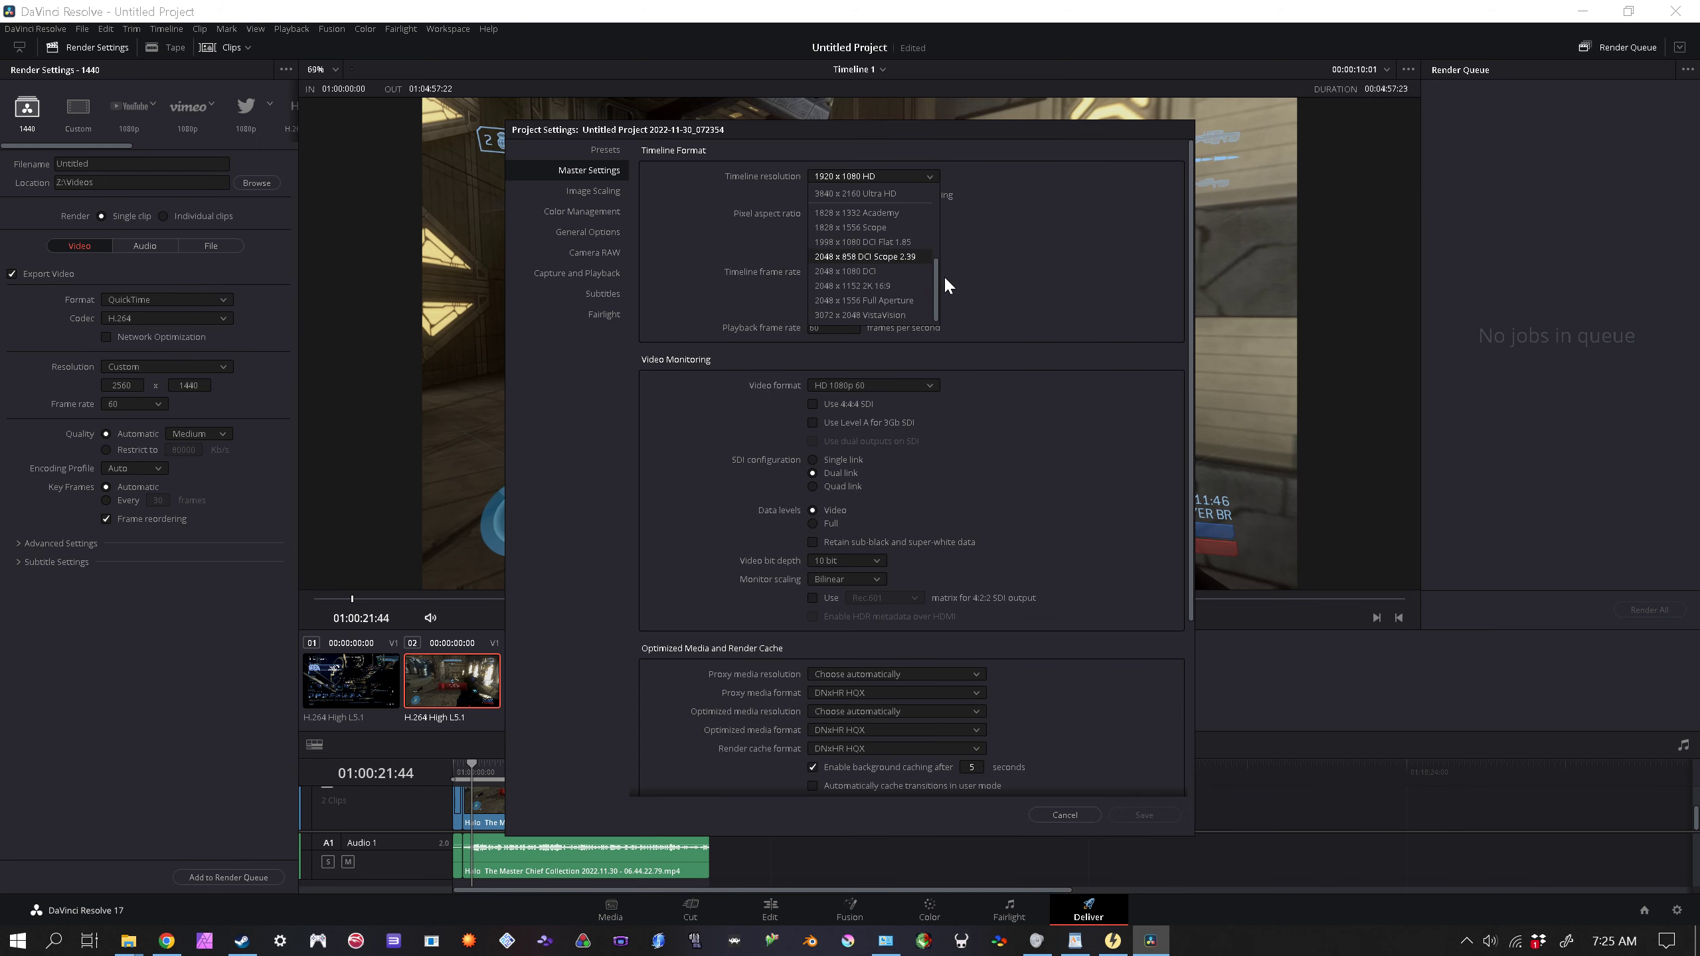
pyautogui.click(911, 194)
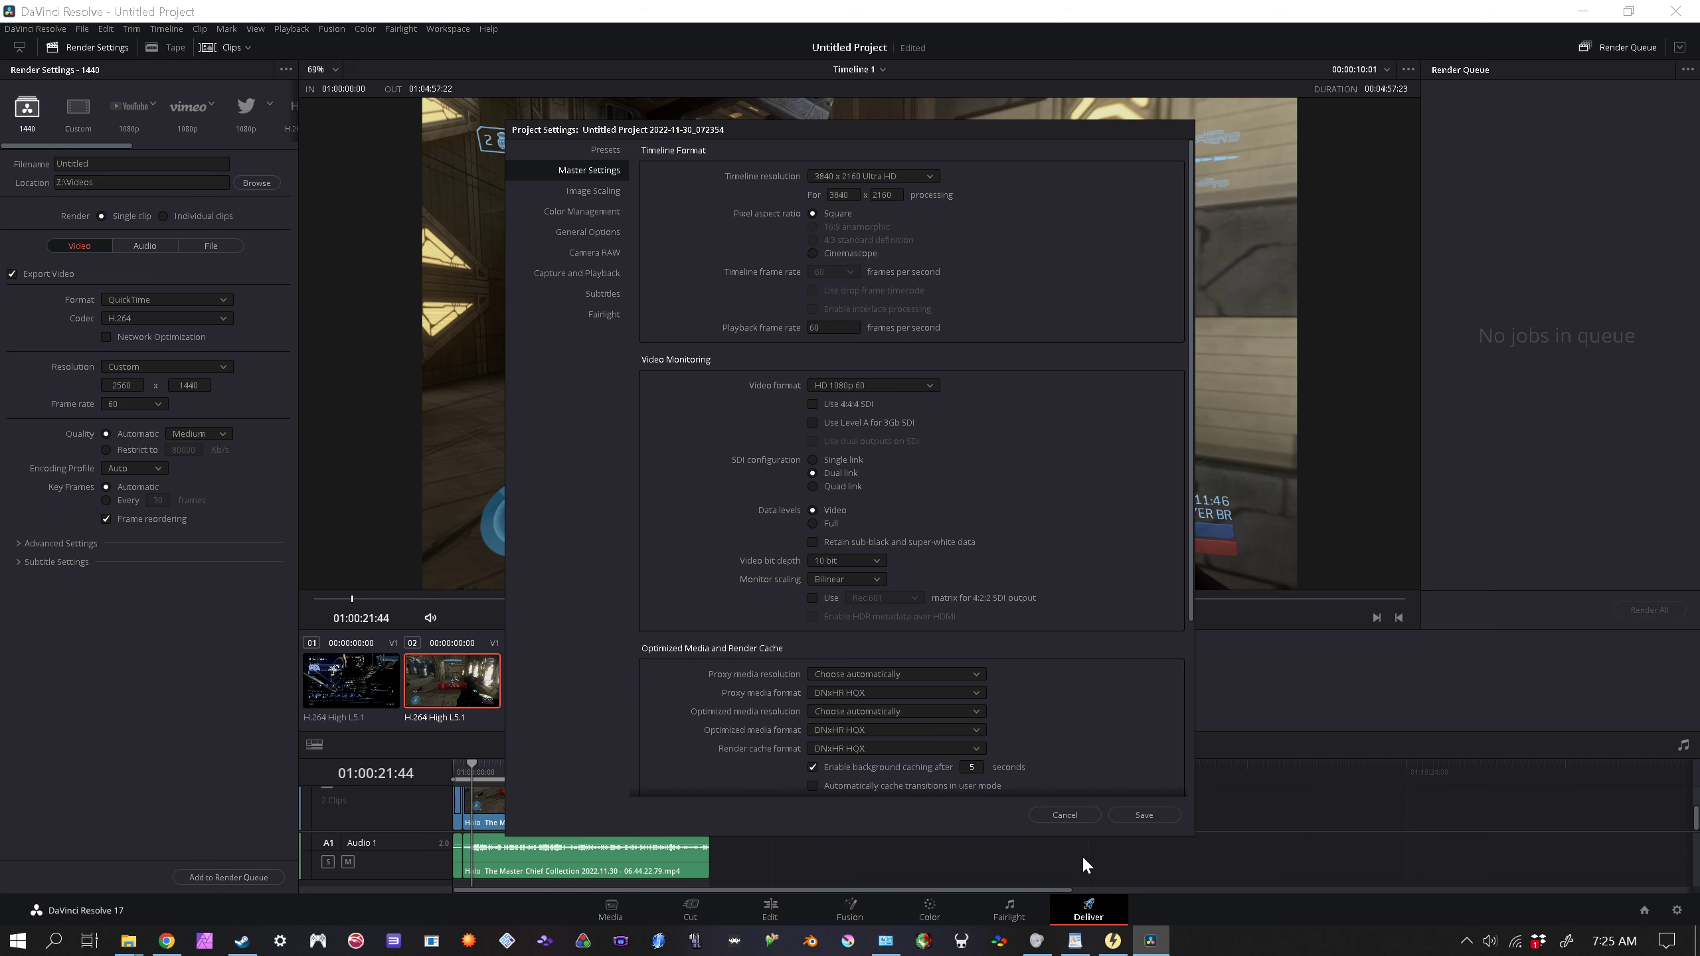
pyautogui.click(1138, 814)
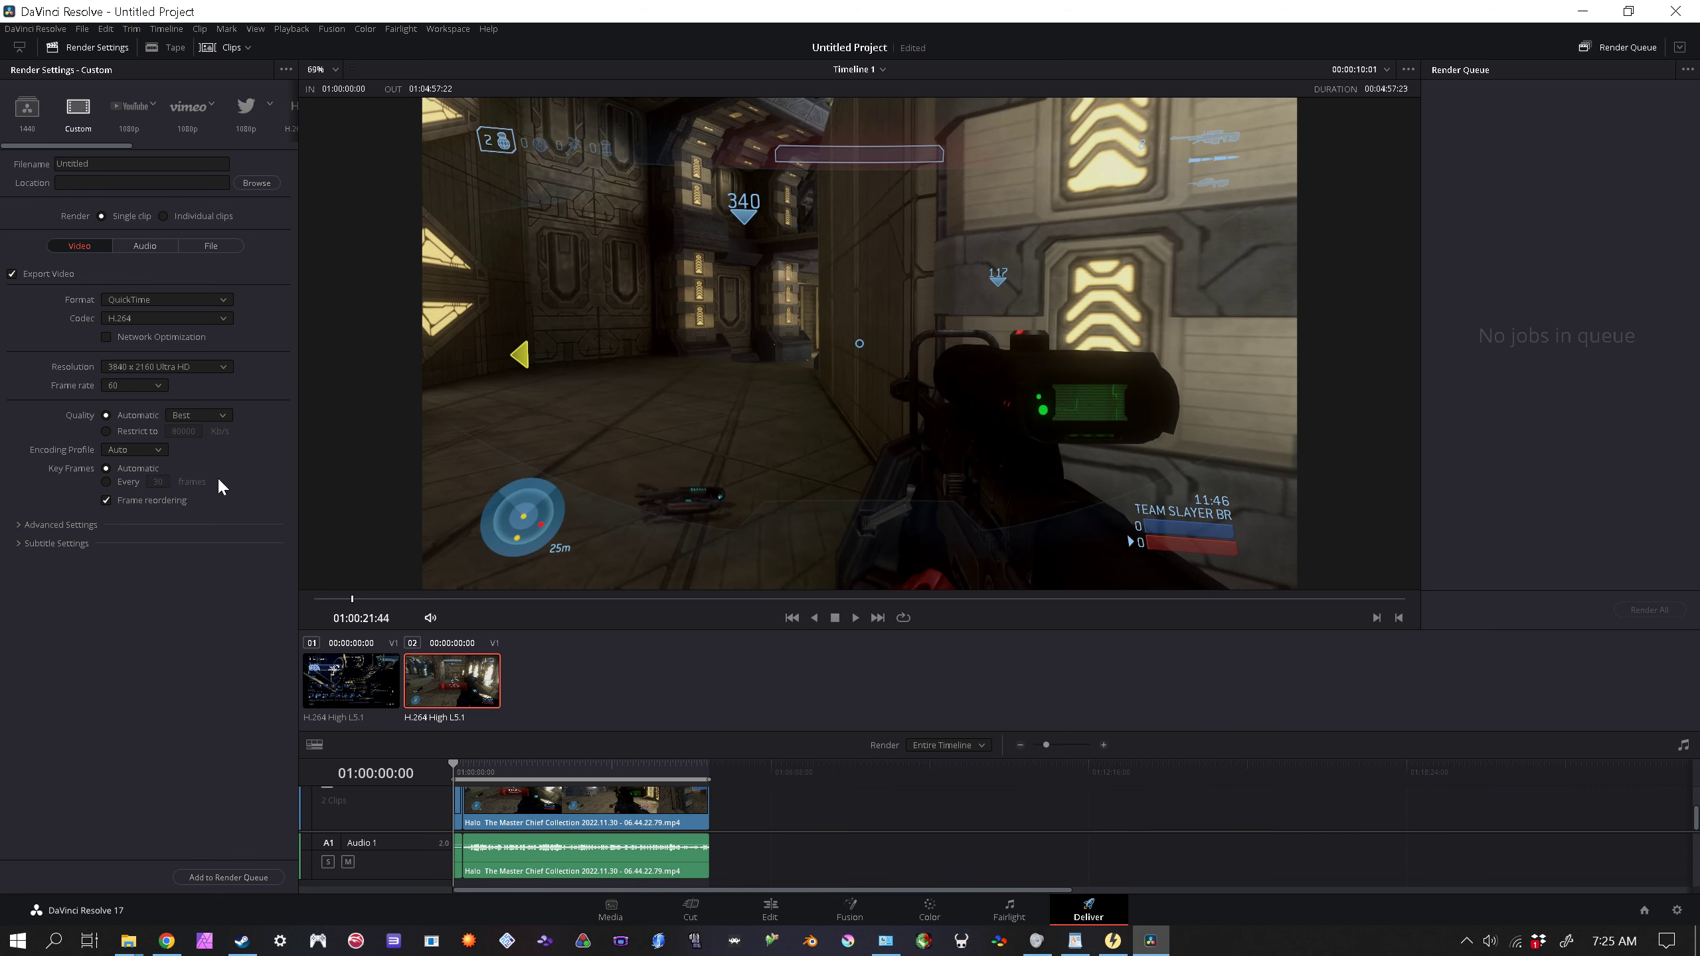
# Step: Load the 1440 render preset again and set the video quality to Medium
pyautogui.click(27, 115)
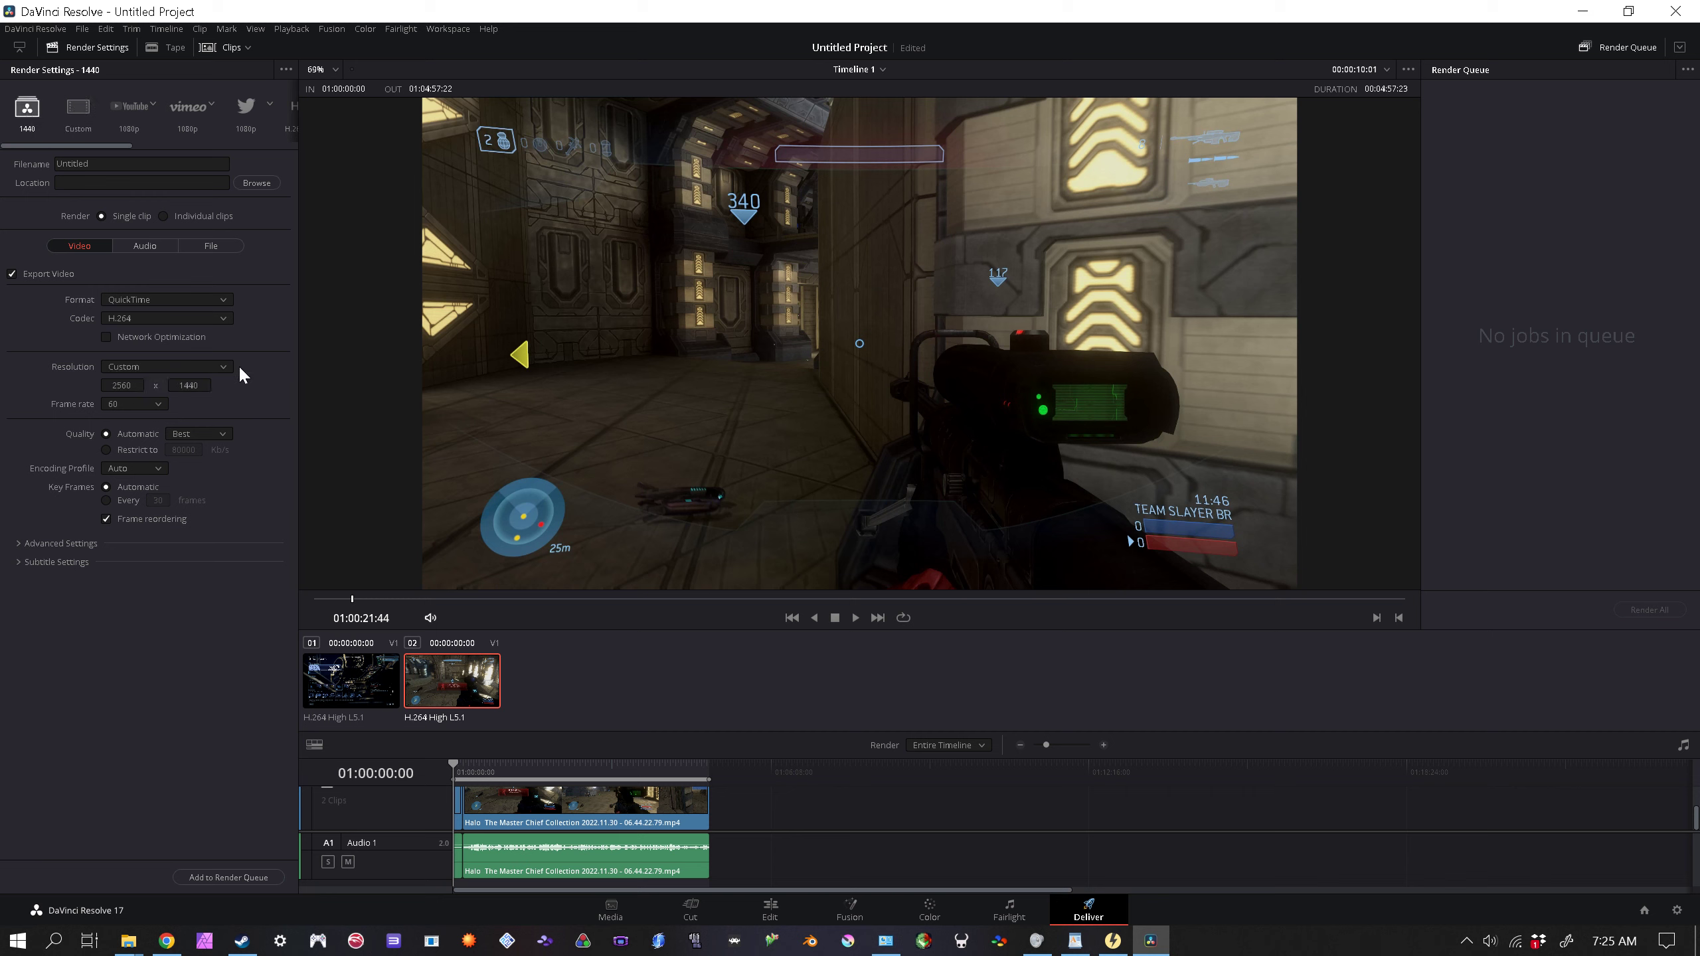
pyautogui.click(223, 434)
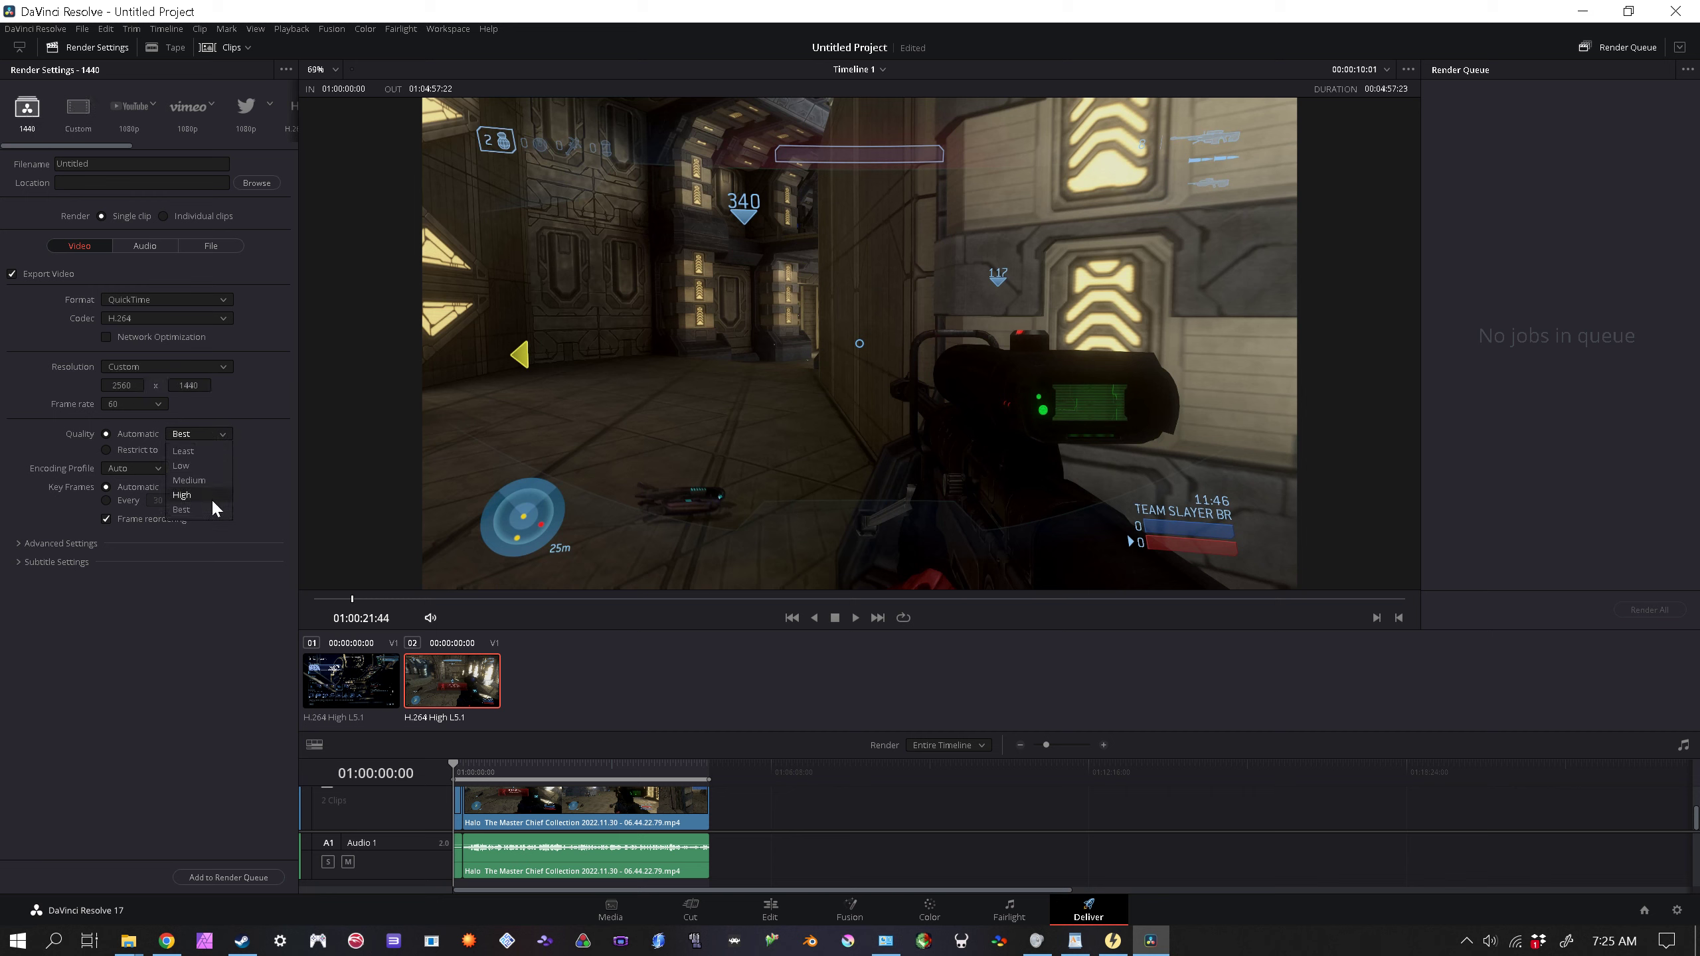
pyautogui.click(210, 494)
# Step: Set the render destination to the Videos folder on drive Z, with the file name Untitled
pyautogui.click(257, 183)
pyautogui.scroll(3, 147, 335)
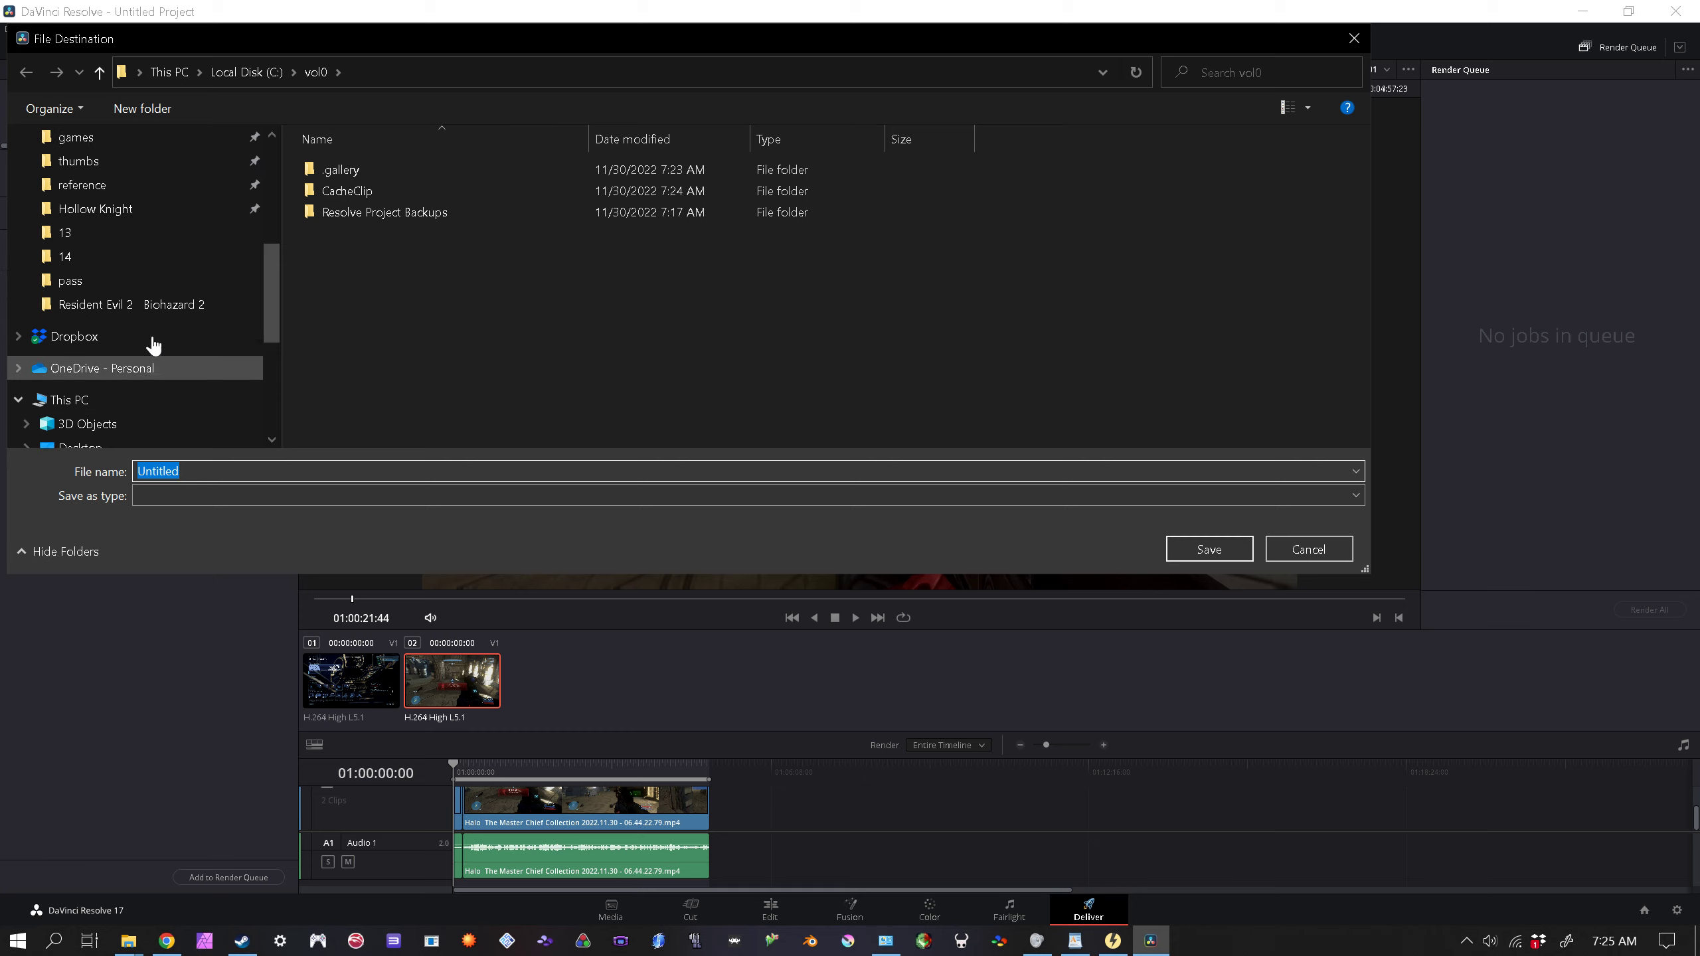
pyautogui.scroll(3, 127, 362)
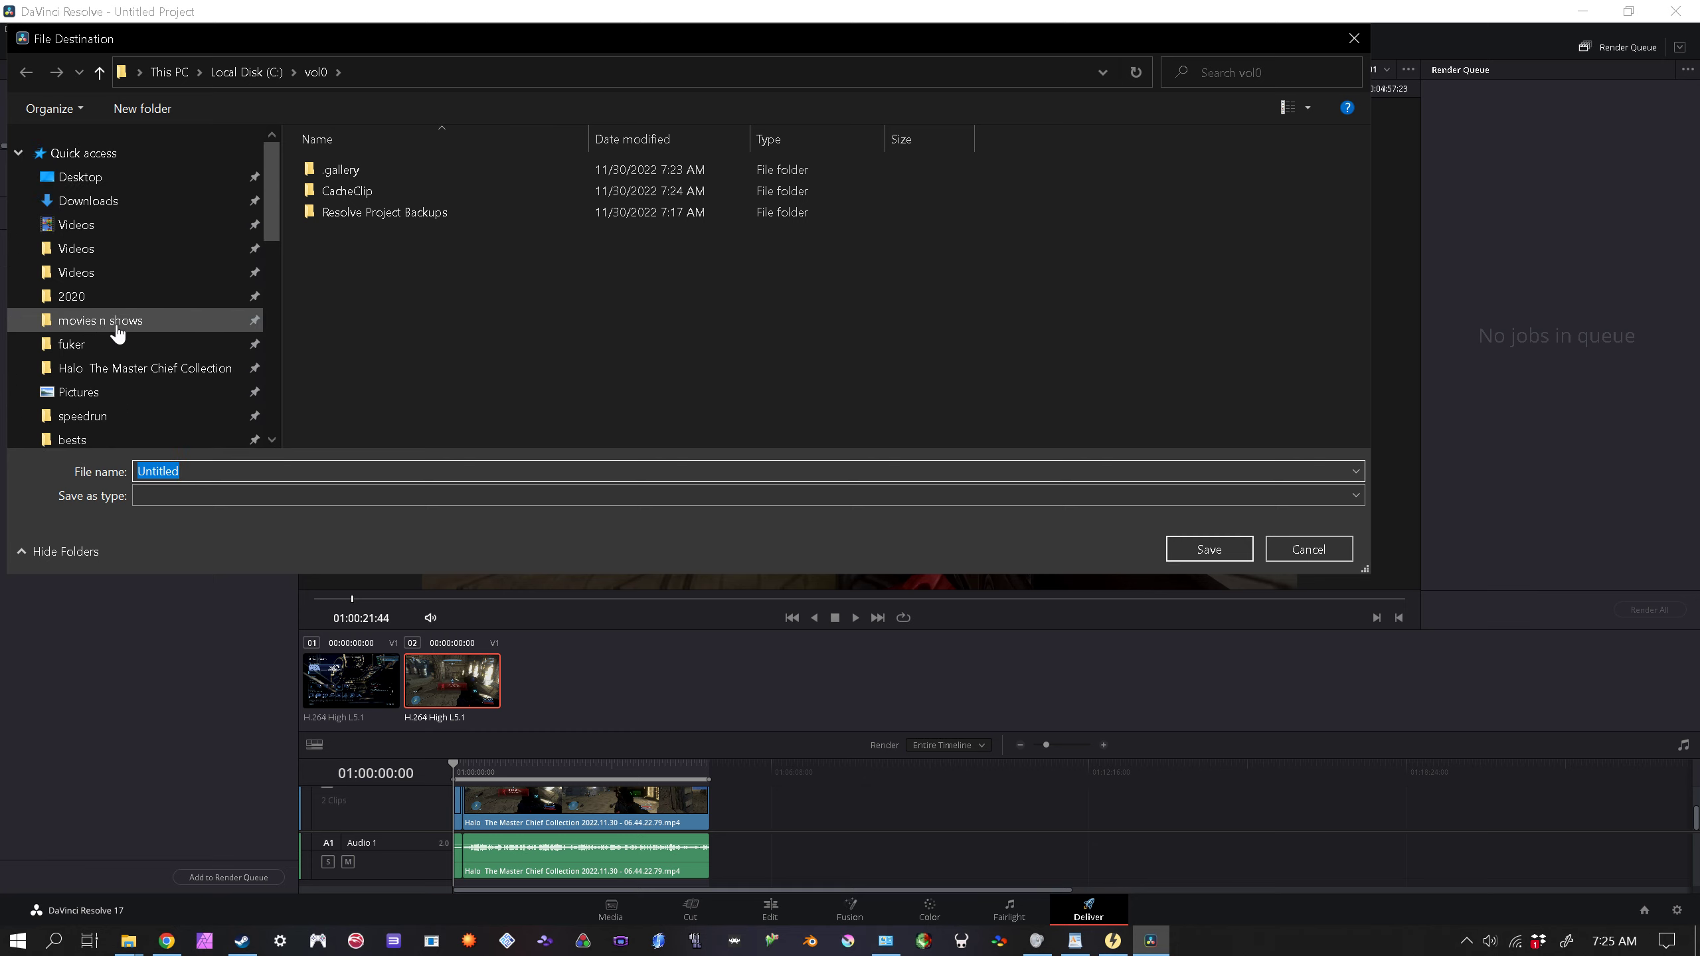
pyautogui.click(108, 272)
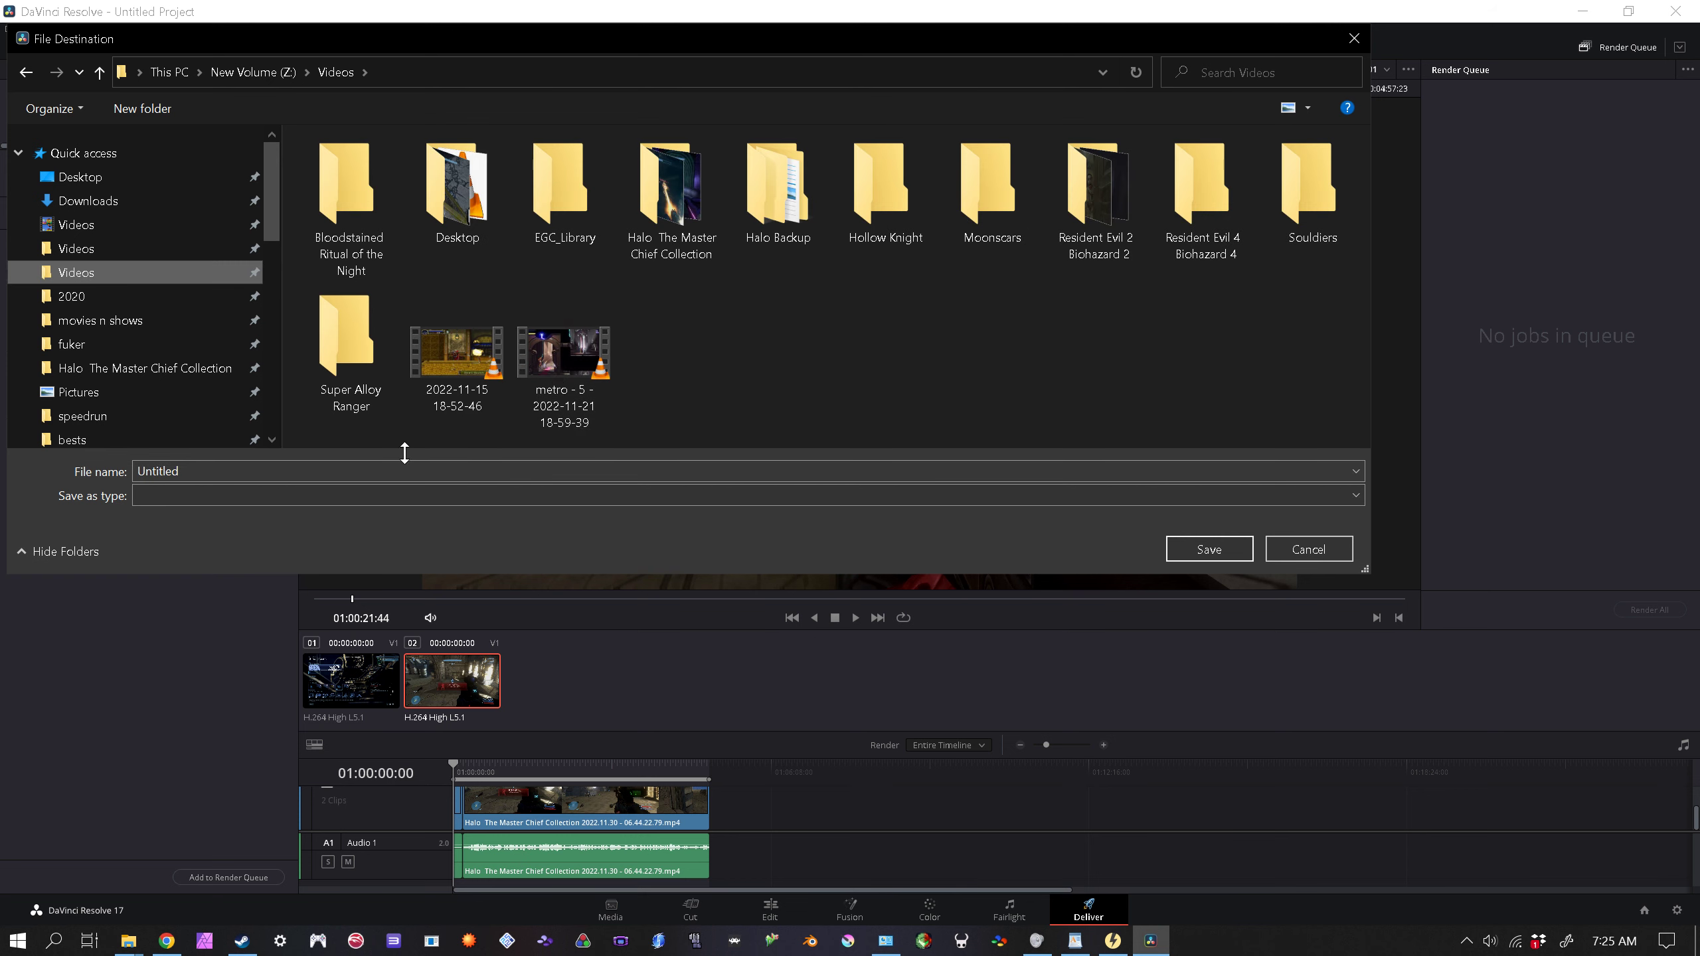
pyautogui.click(392, 472)
pyautogui.click(1209, 555)
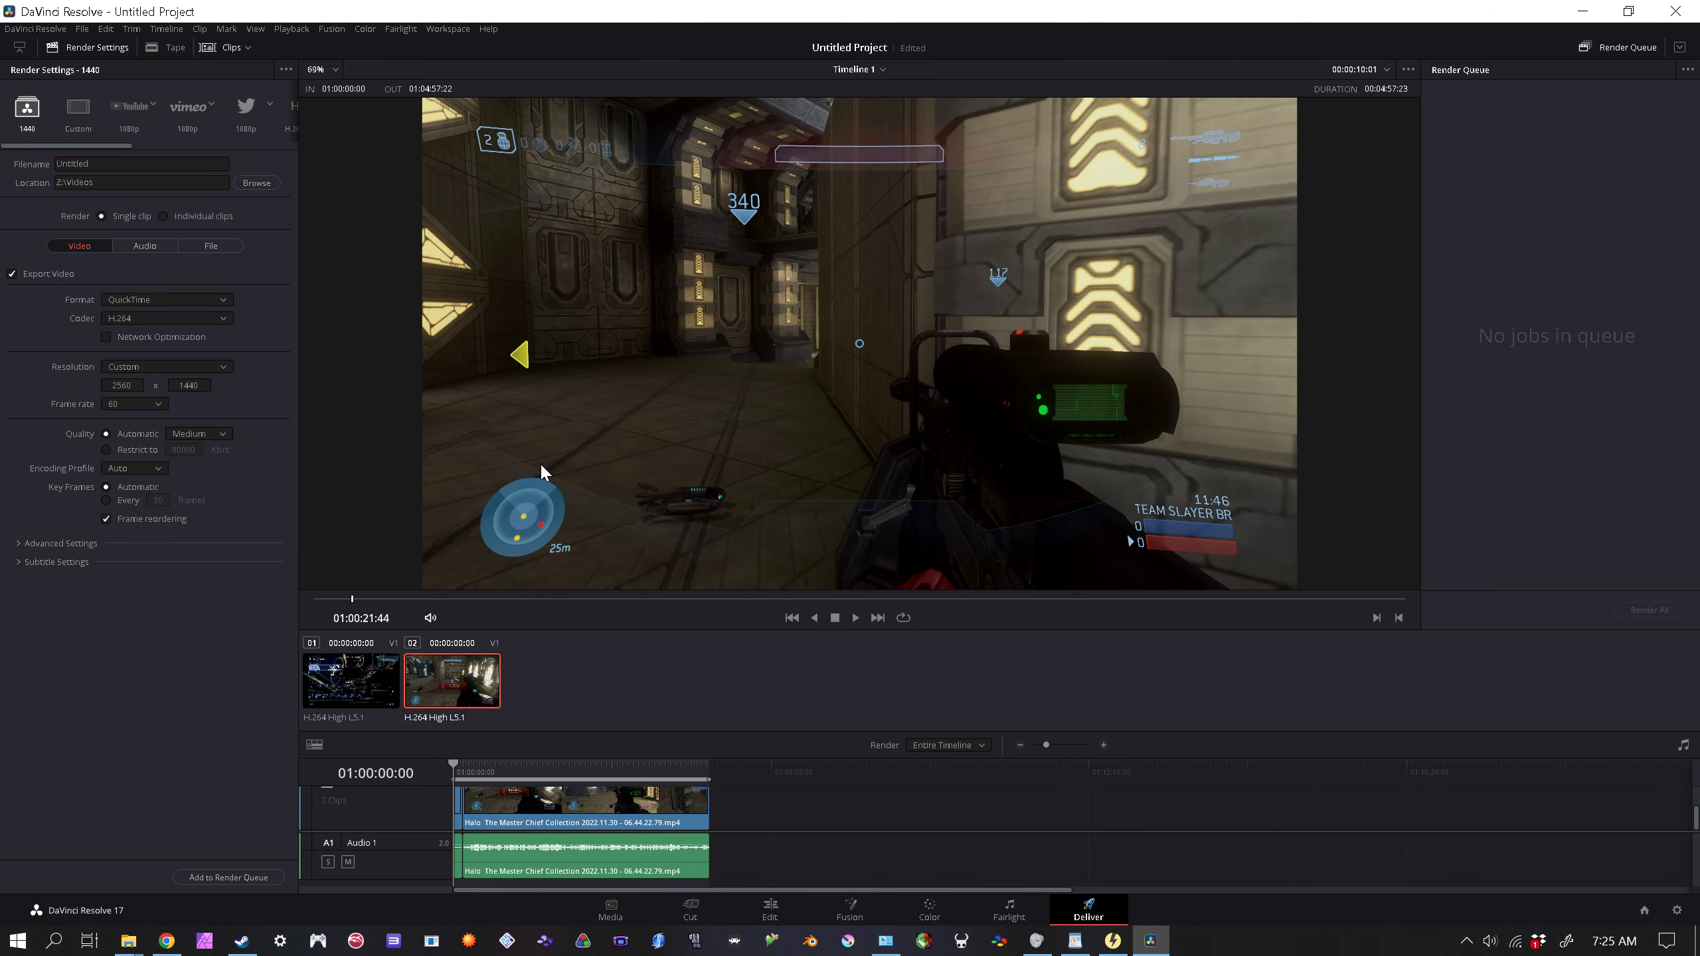
# Step: Add Timeline 1 to the render queue and render the job
pyautogui.click(266, 877)
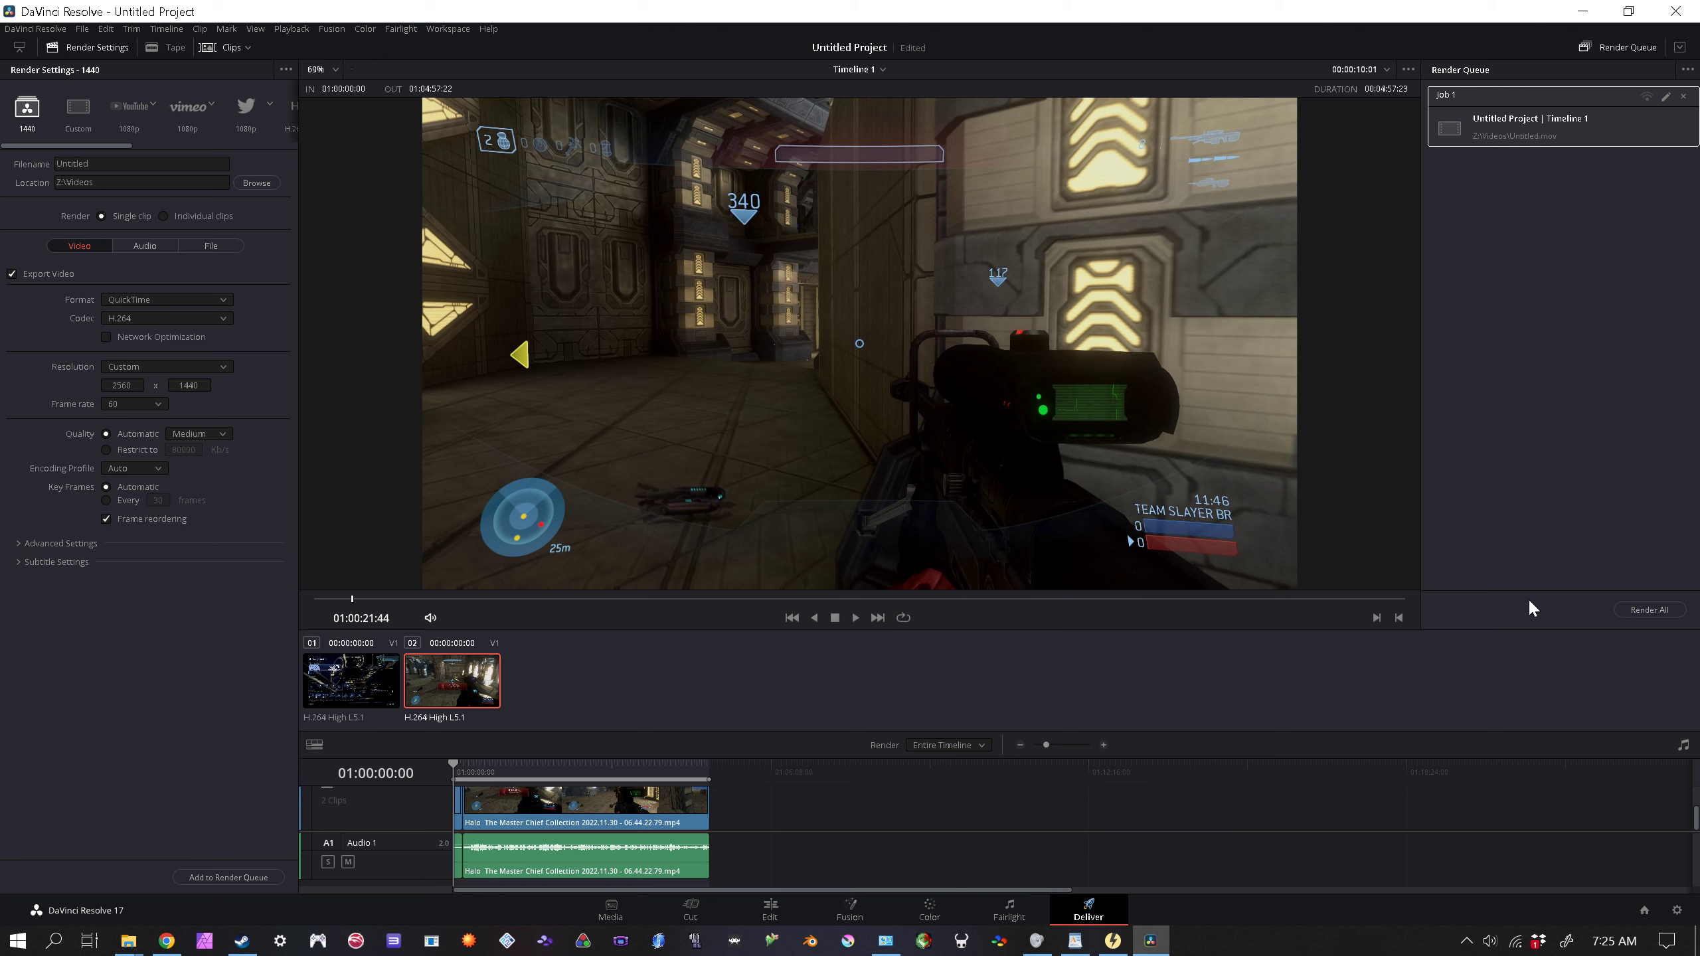
pyautogui.click(1661, 615)
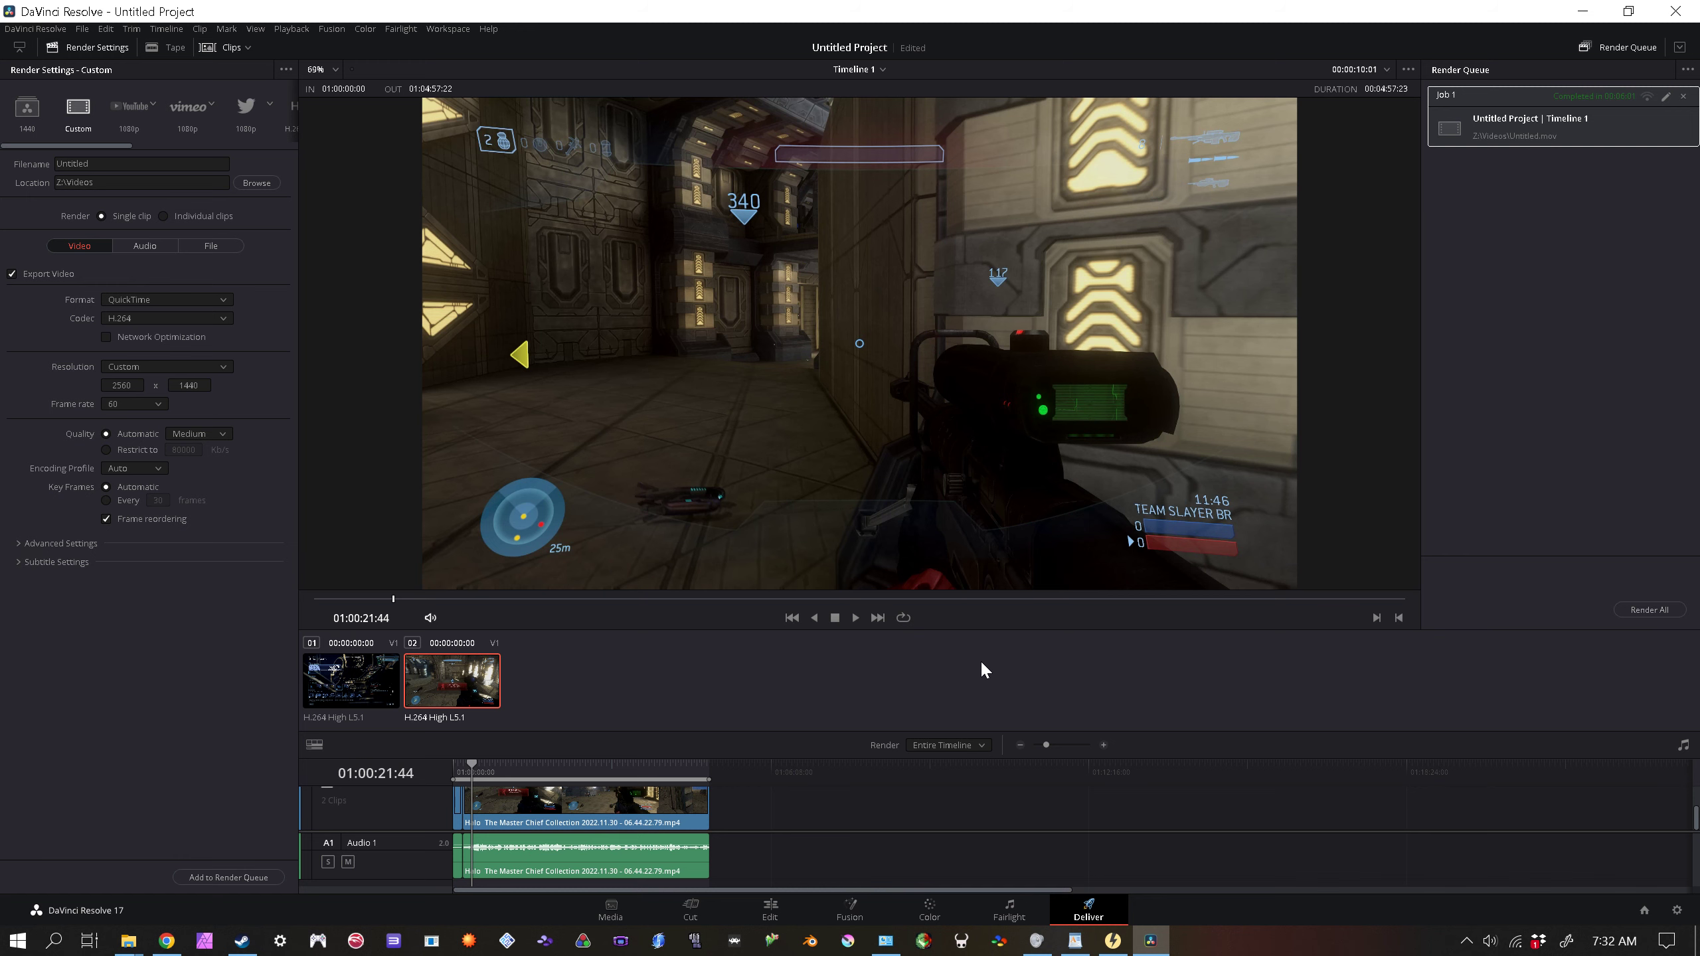
# Step: Switch to YouTube Studio in Chrome and open the dialog for uploading videos
pyautogui.click(167, 941)
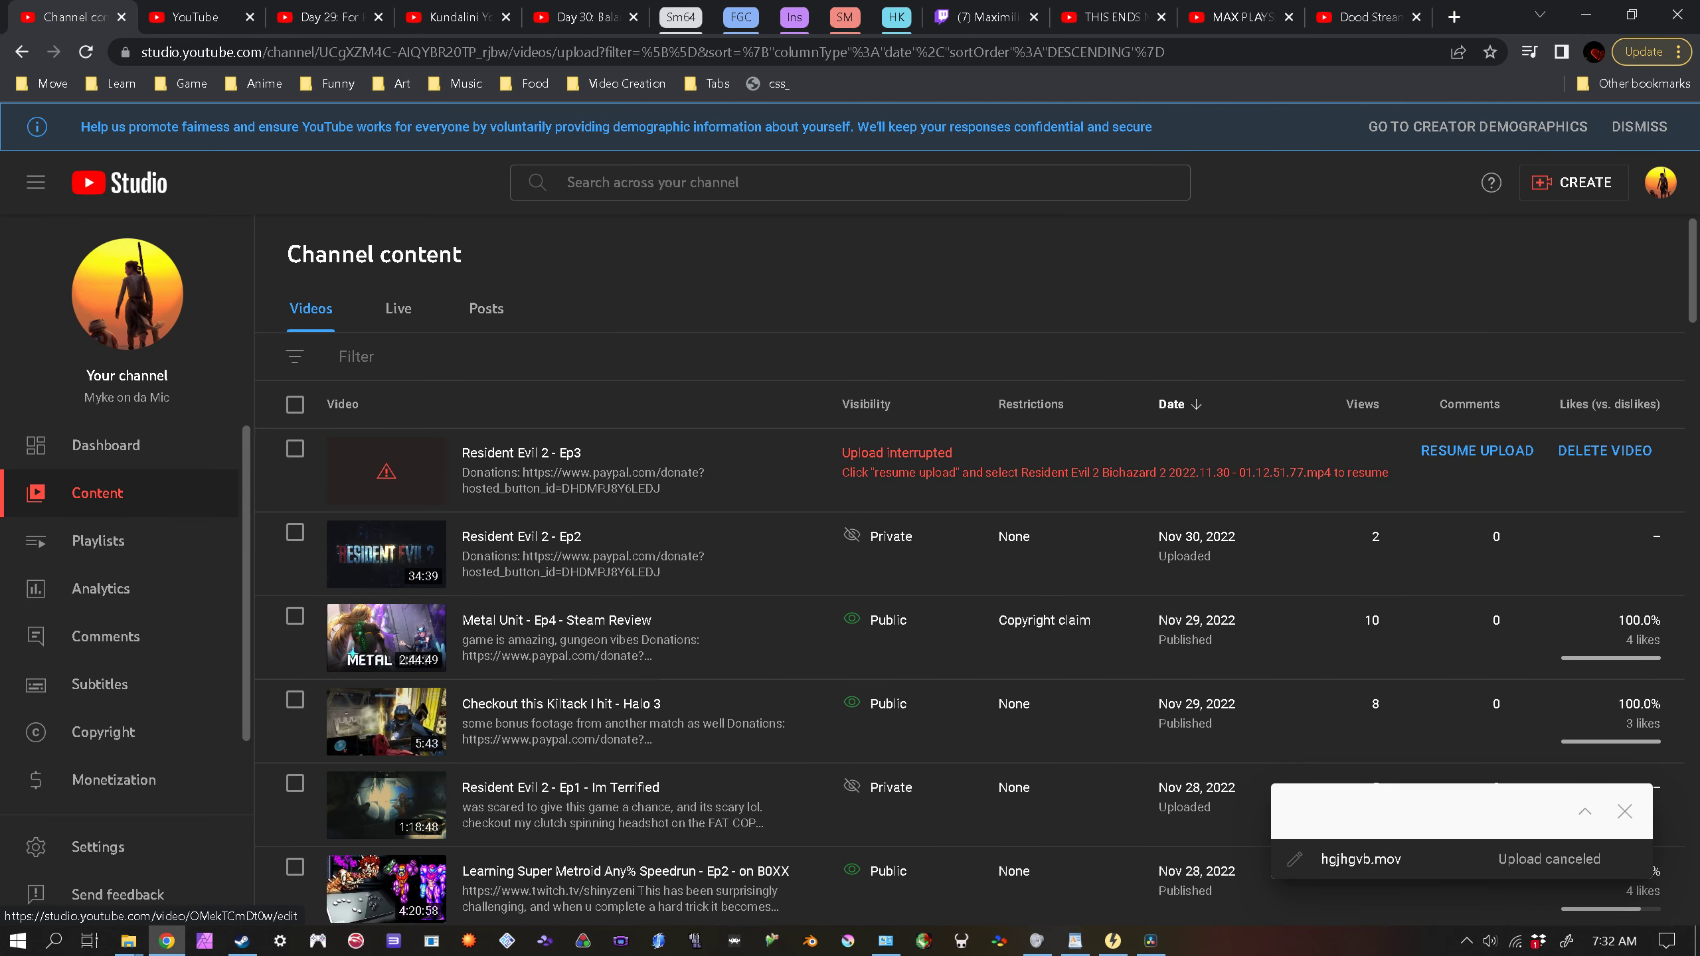
pyautogui.click(1577, 182)
pyautogui.click(1573, 221)
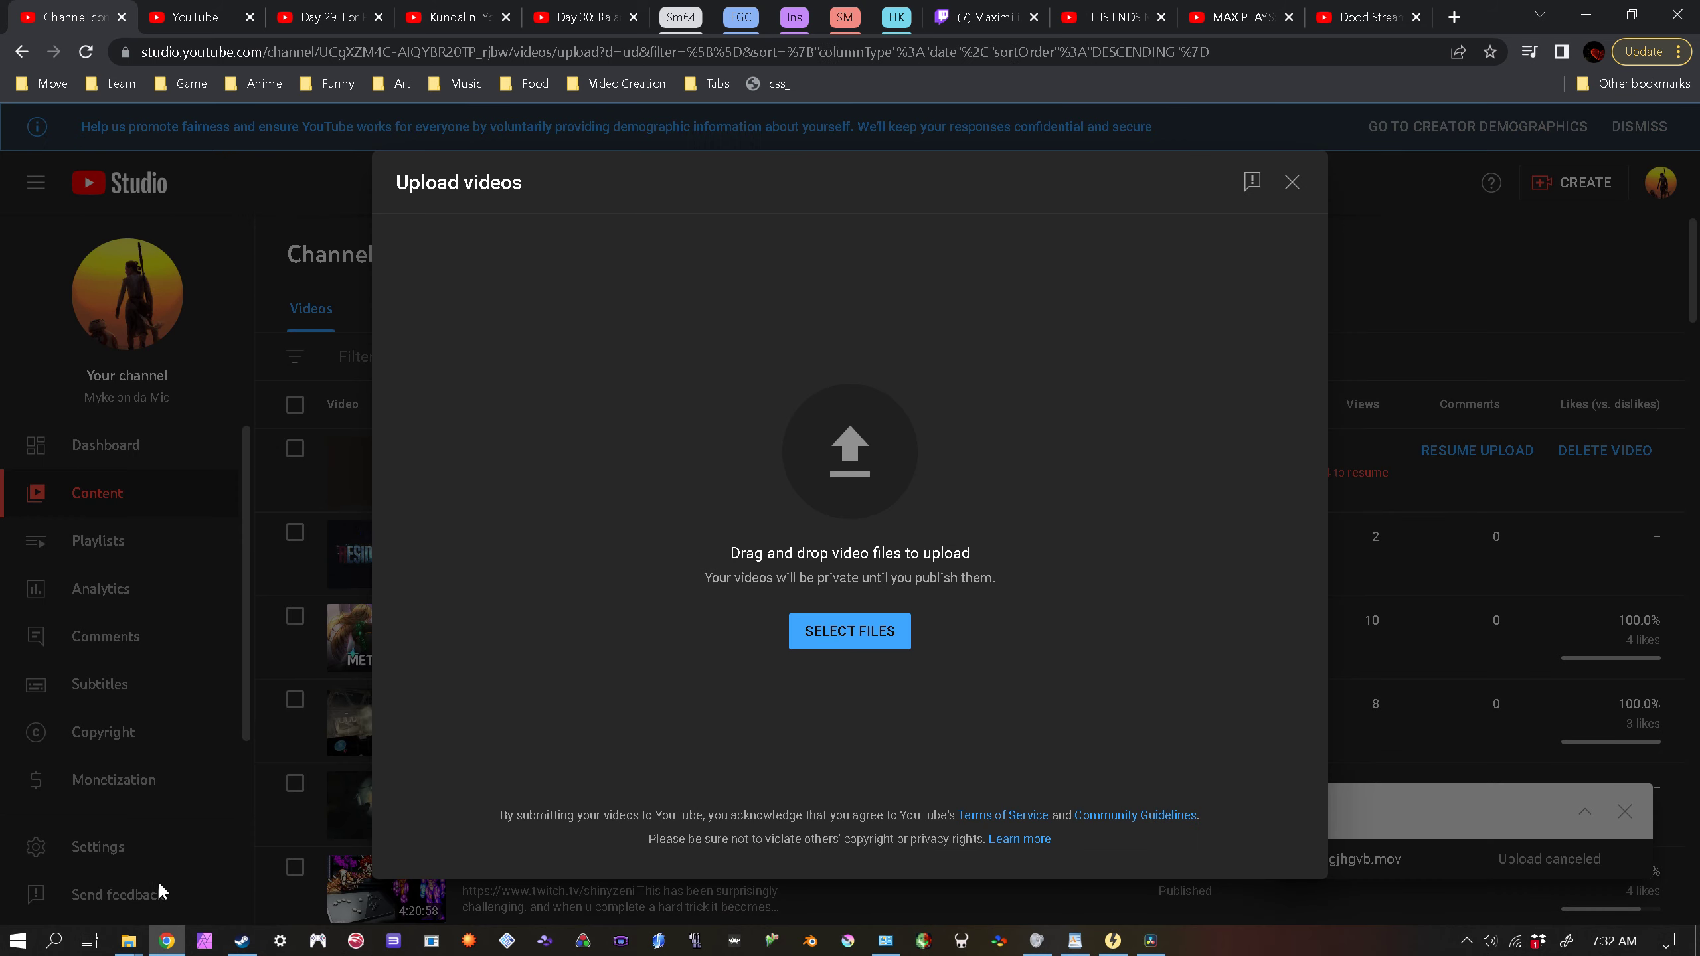
# Step: Upload the Untitled video file from the Videos folder on drive Z to YouTube
pyautogui.moveTo(128, 941)
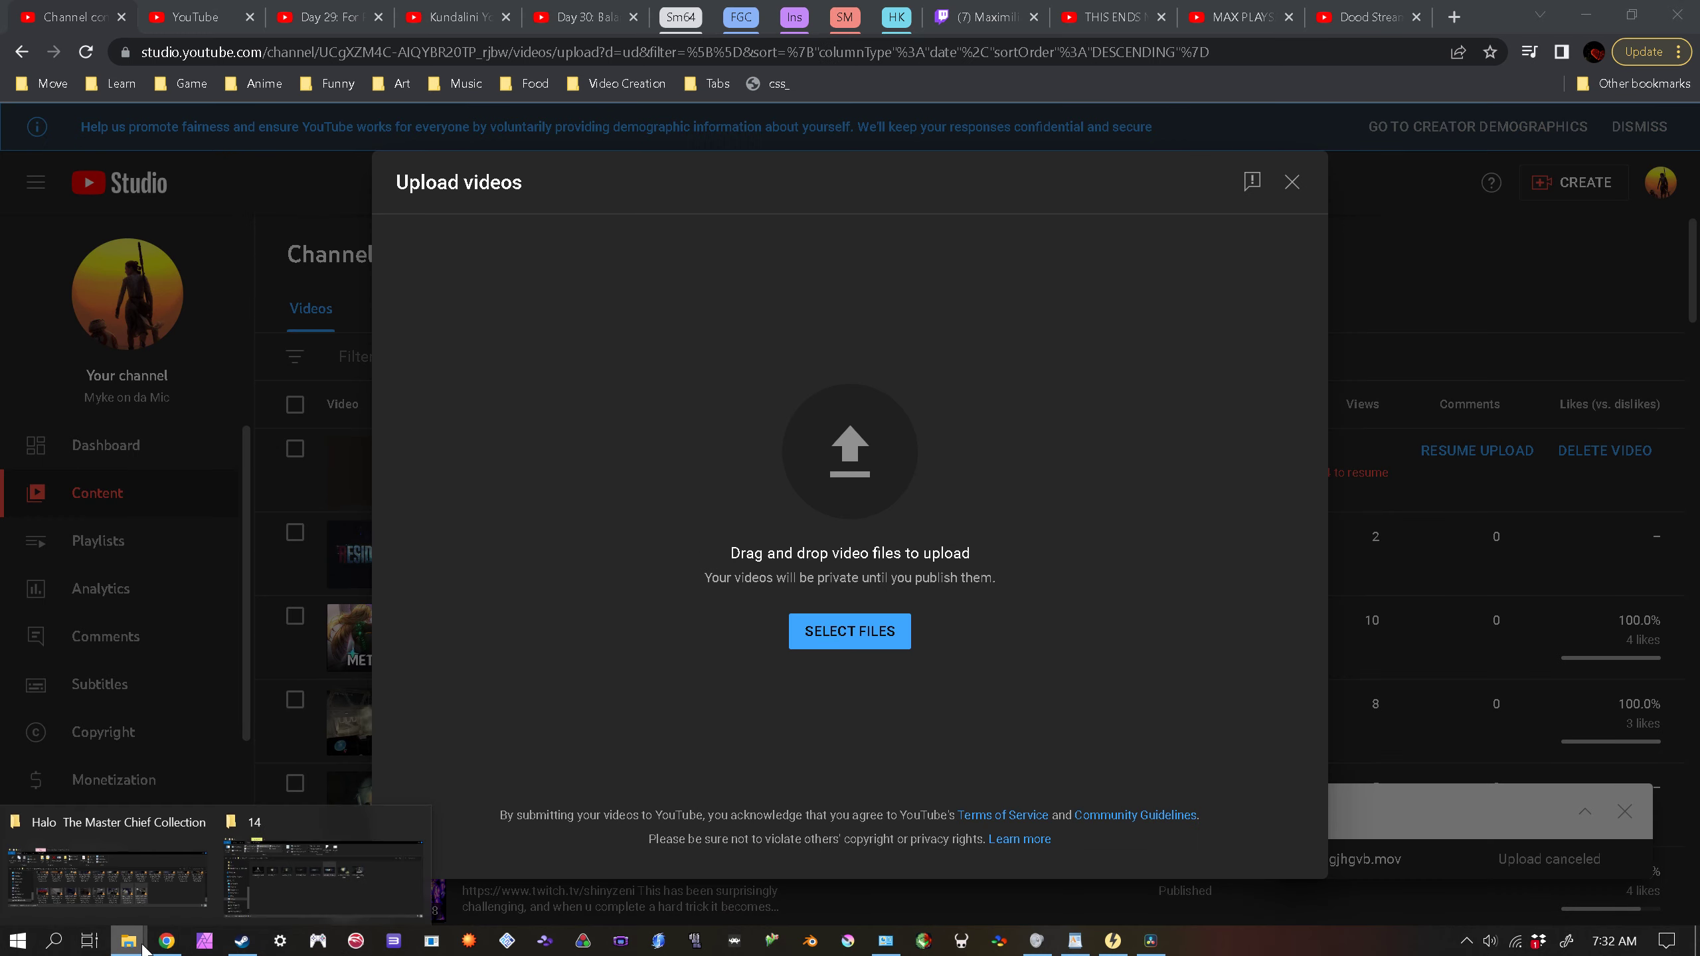
pyautogui.click(156, 883)
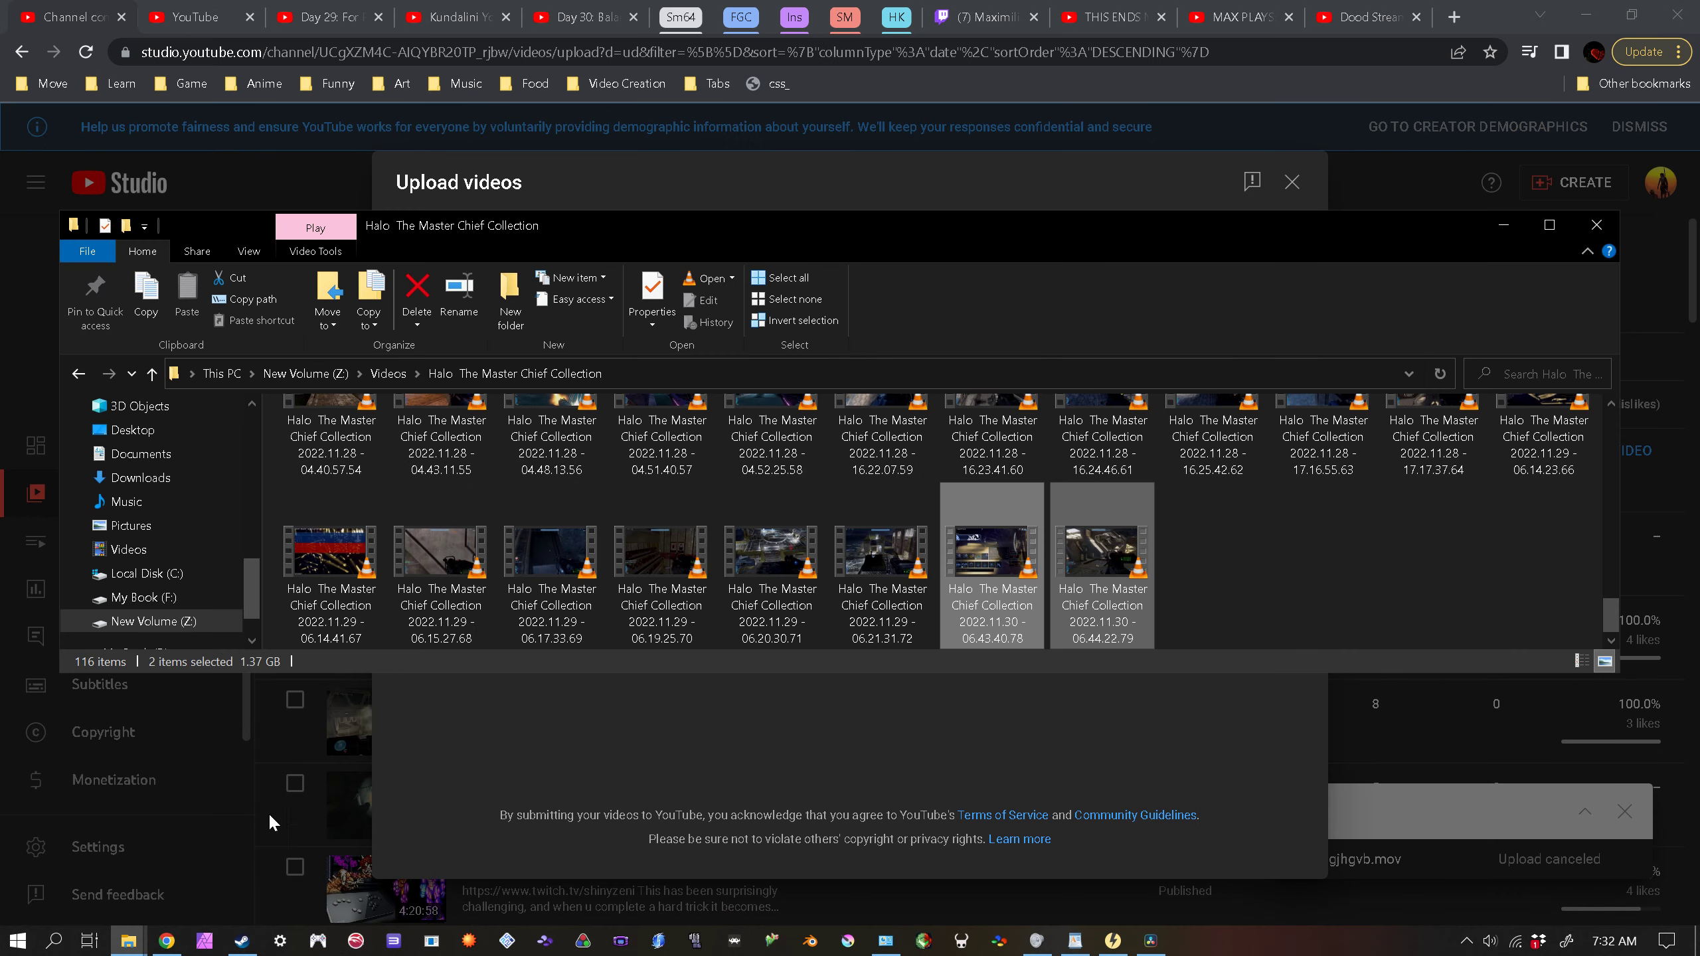
pyautogui.click(396, 375)
pyautogui.scroll(-1, 778, 535)
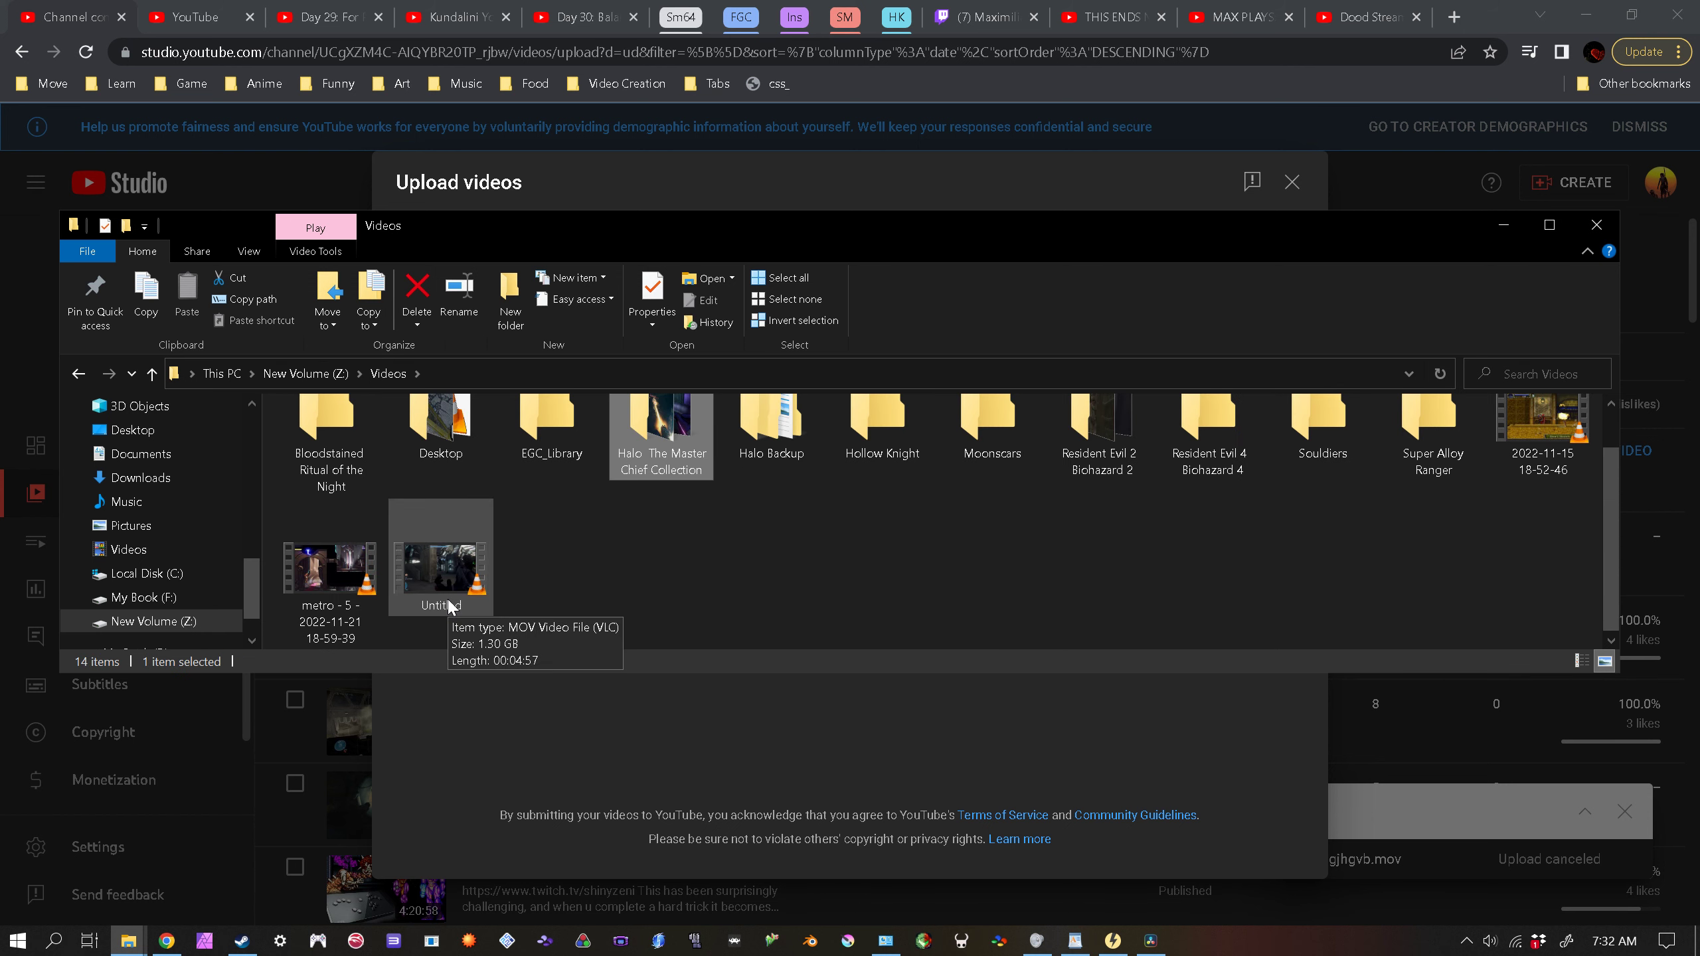
pyautogui.moveTo(449, 606); pyautogui.dragTo(587, 743)
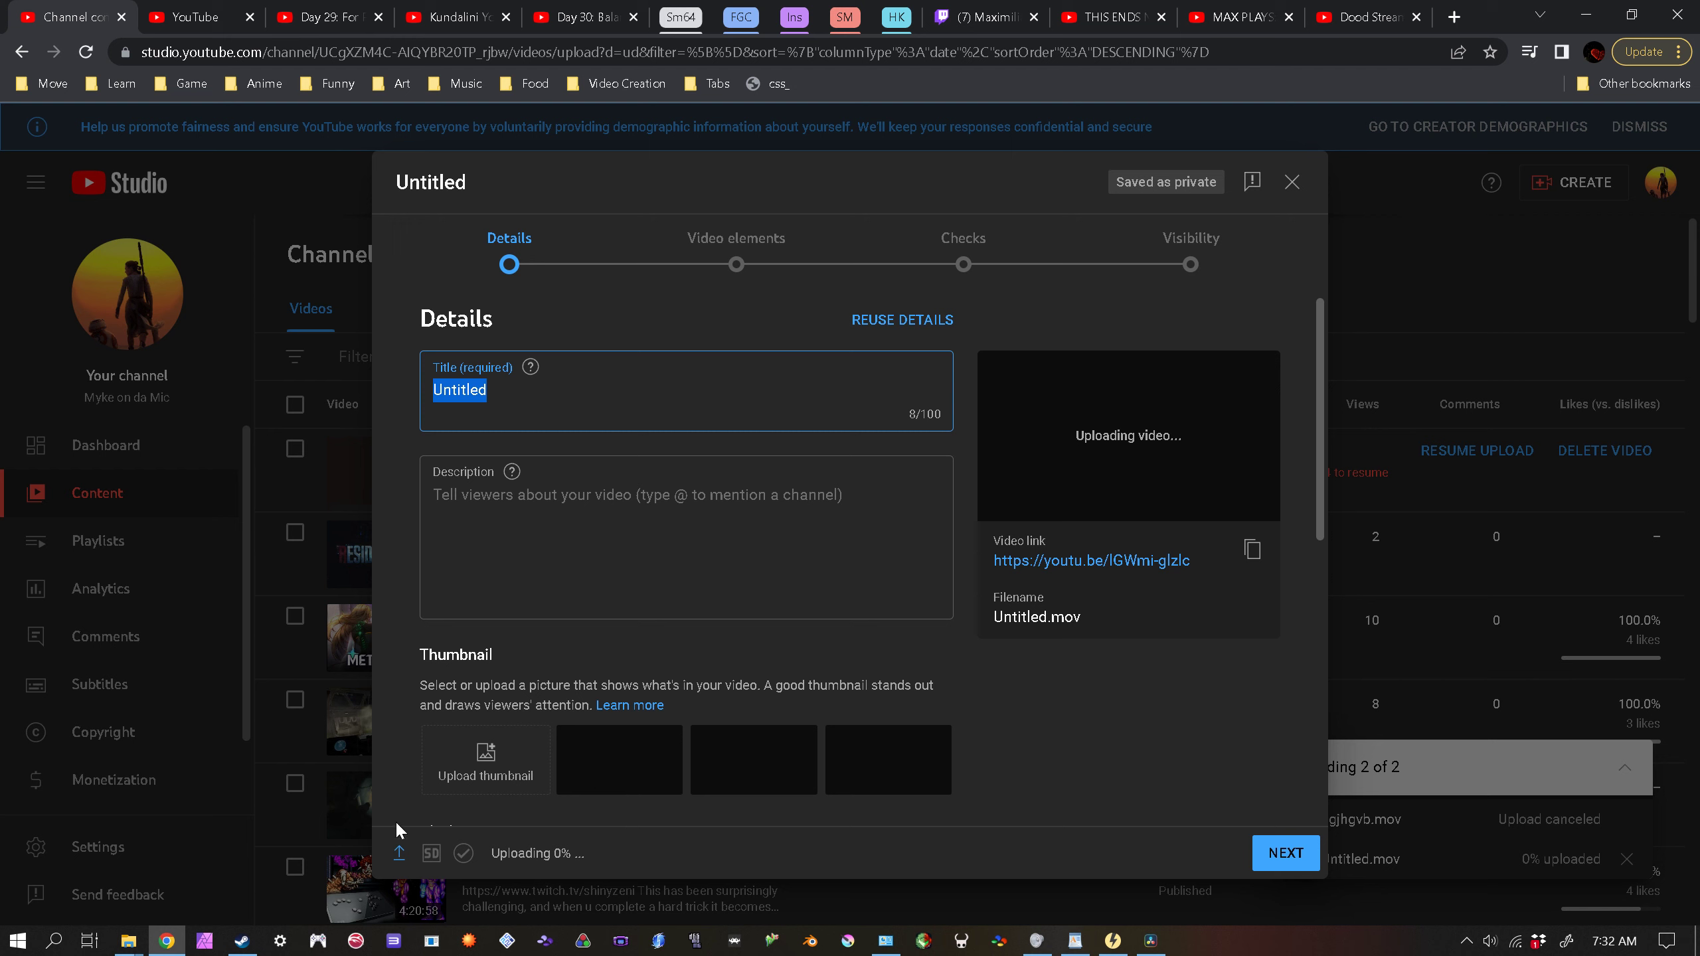
# Step: Play the rendered Untitled.mov in VLC and check the section around 00:41 at full-screen size
pyautogui.click(129, 940)
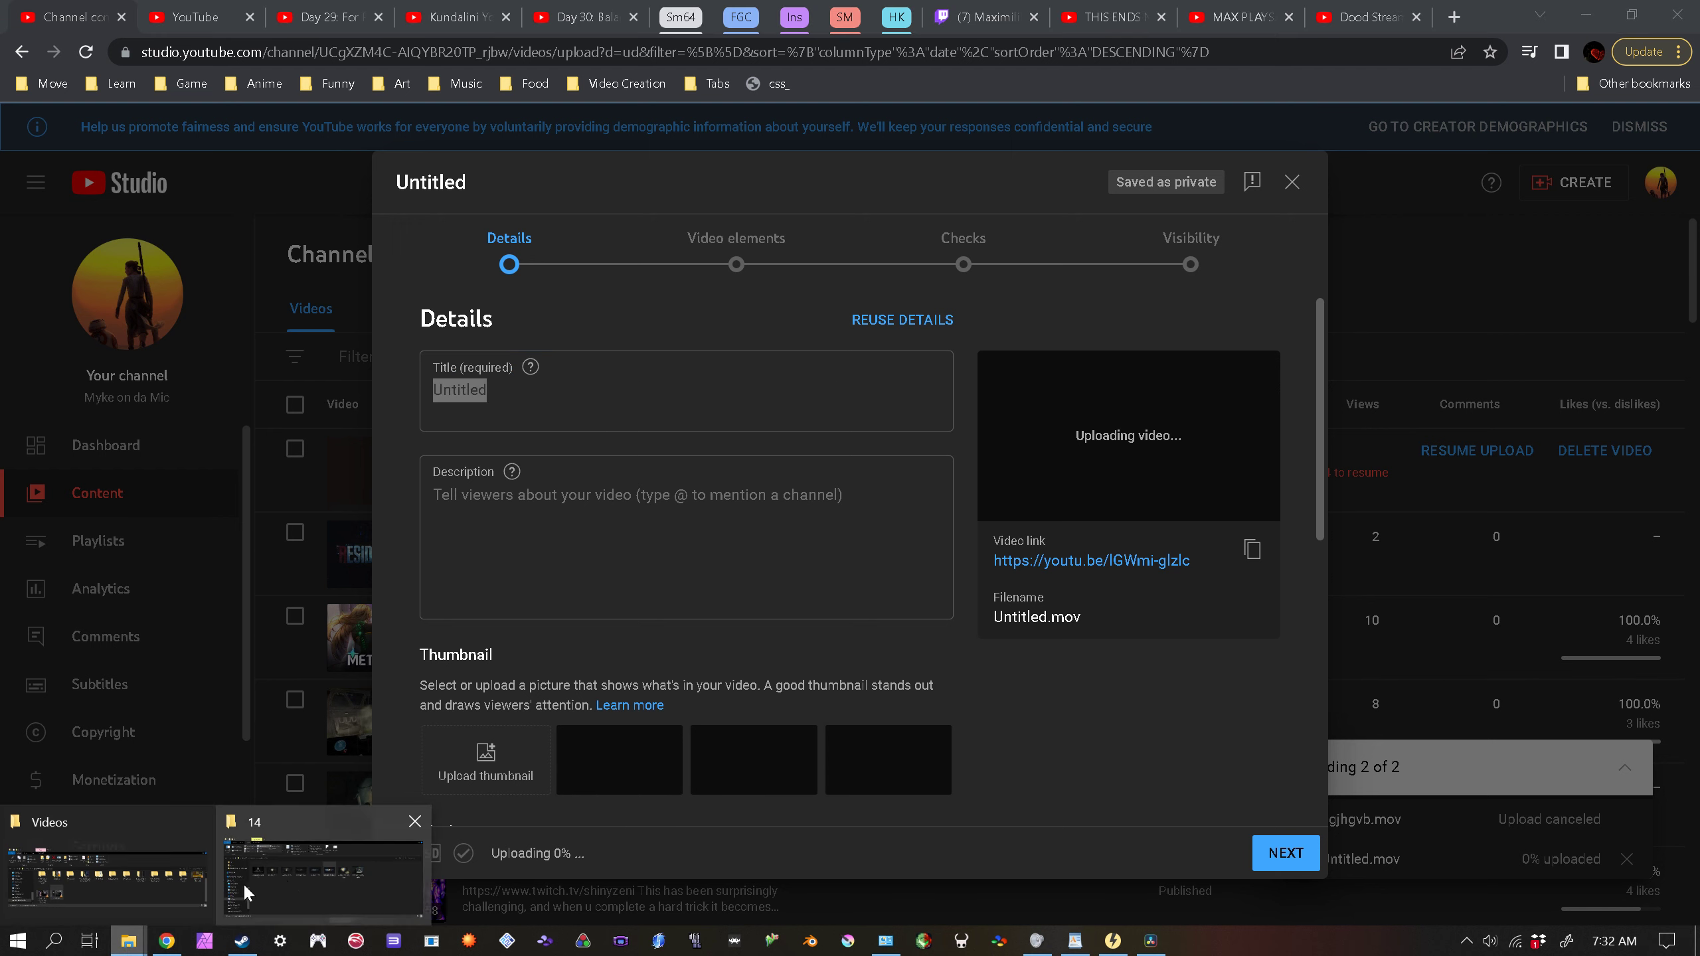
pyautogui.click(149, 887)
pyautogui.doubleClick(483, 567)
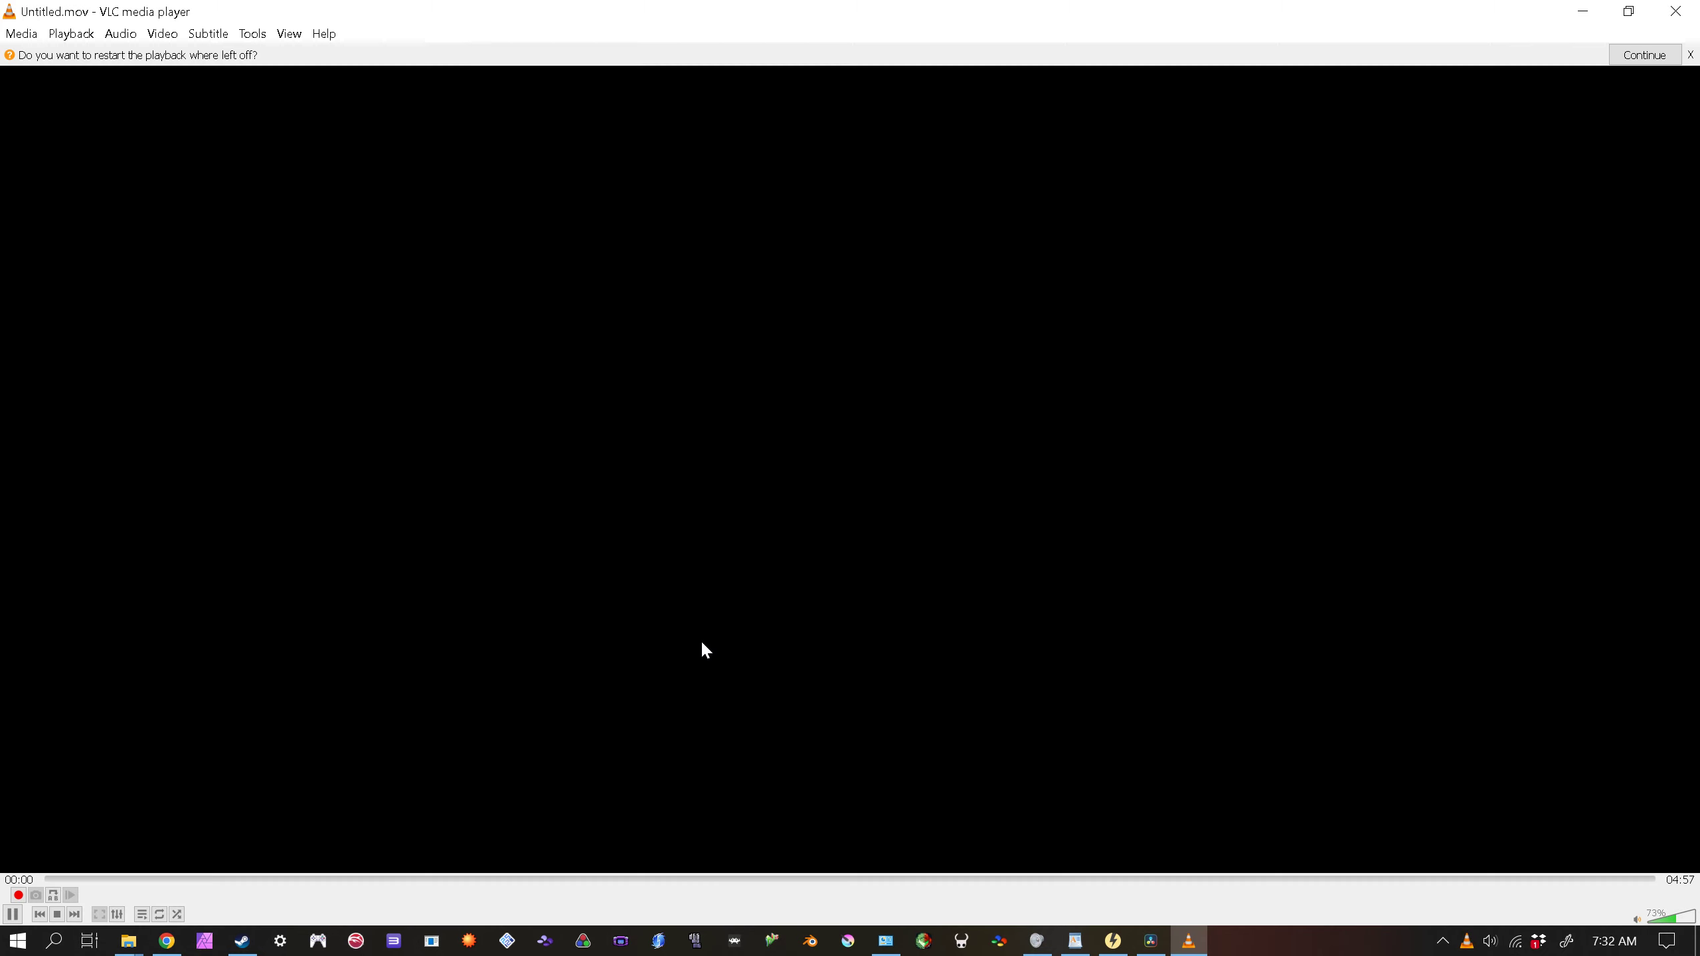
pyautogui.click(813, 915)
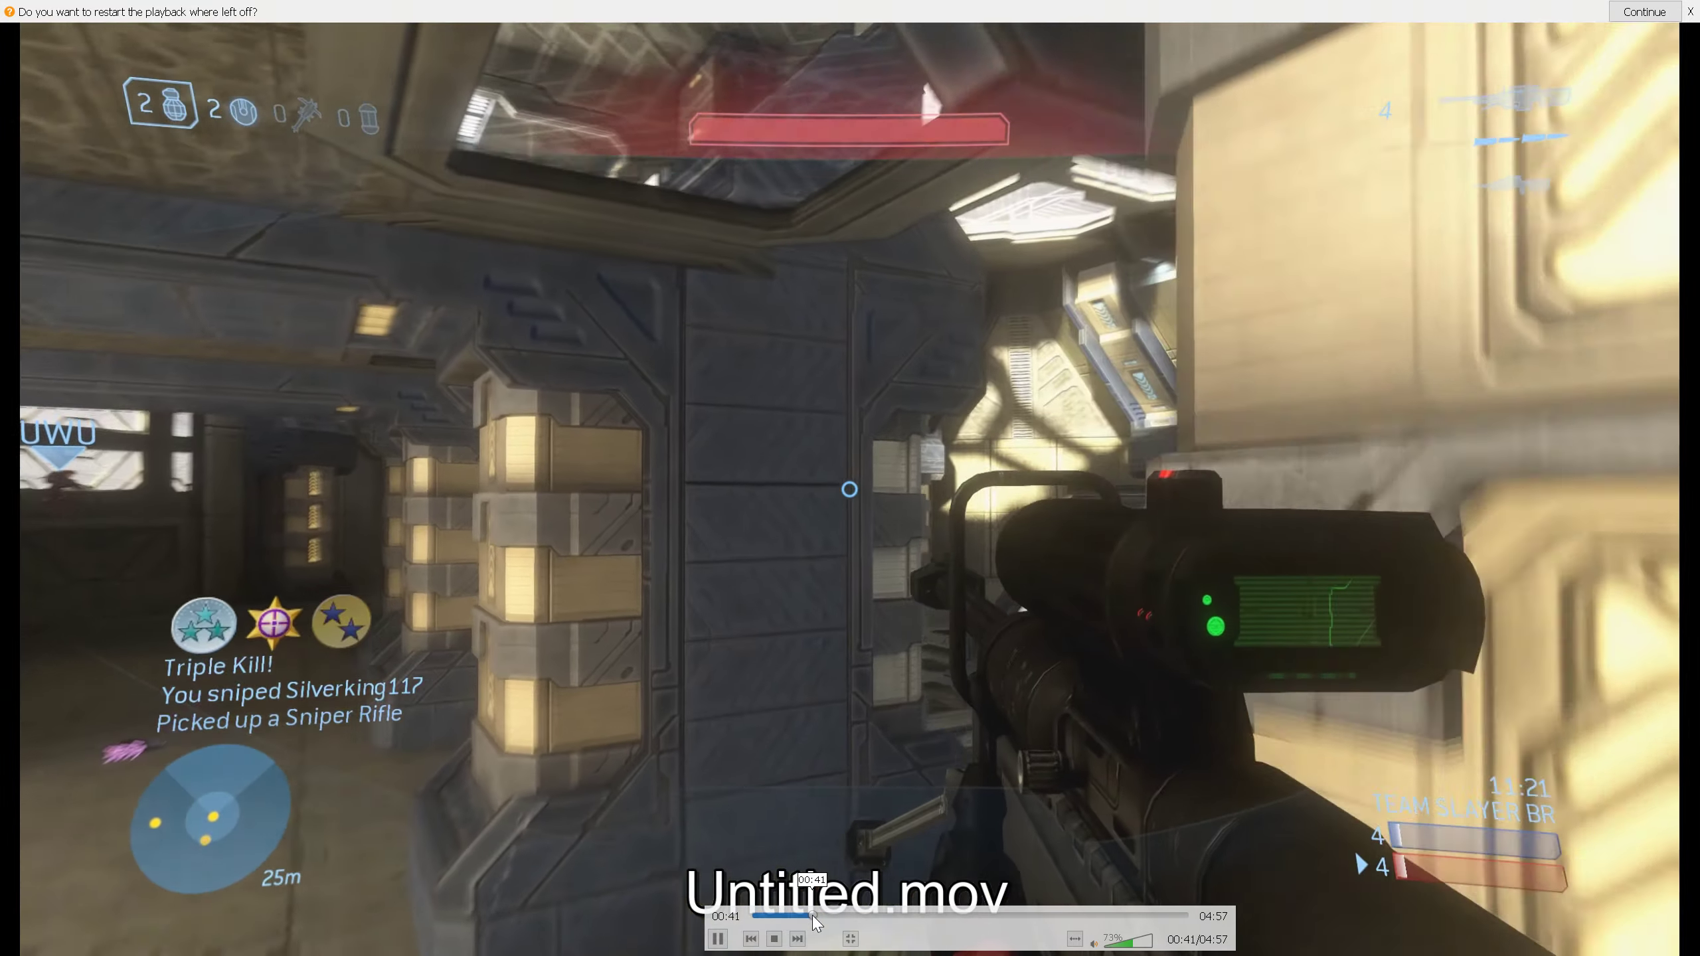
pyautogui.moveTo(813, 915); pyautogui.dragTo(797, 917)
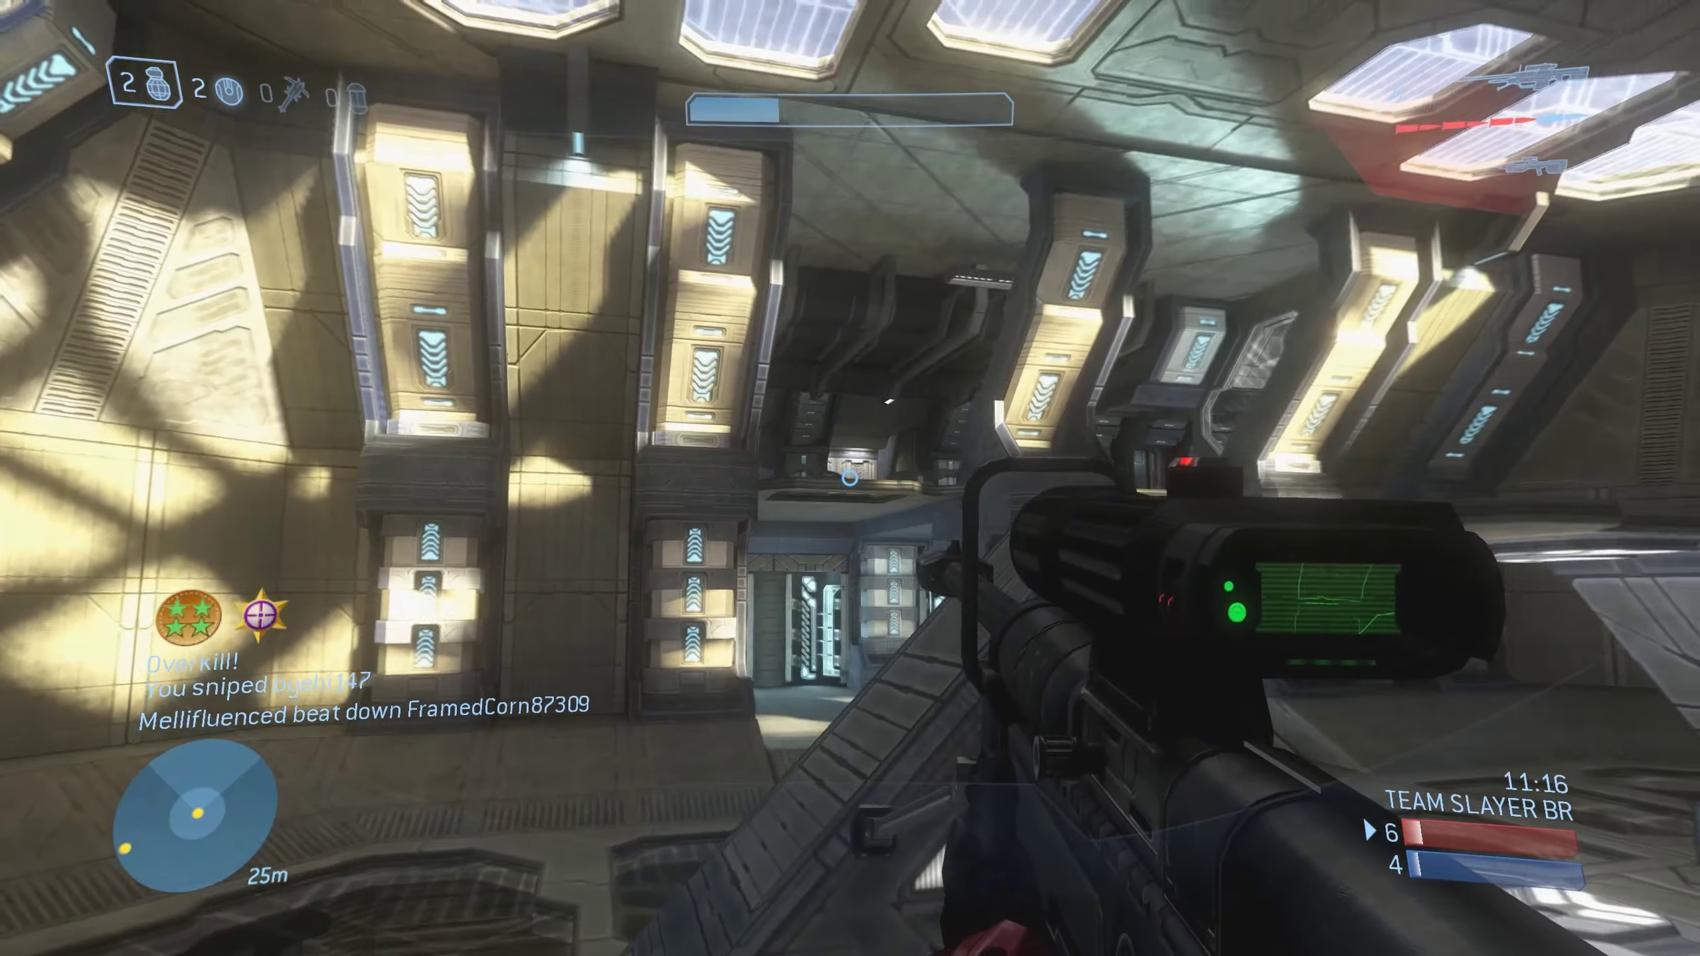
pyautogui.moveTo(1186, 684)
pyautogui.doubleClick(1127, 665)
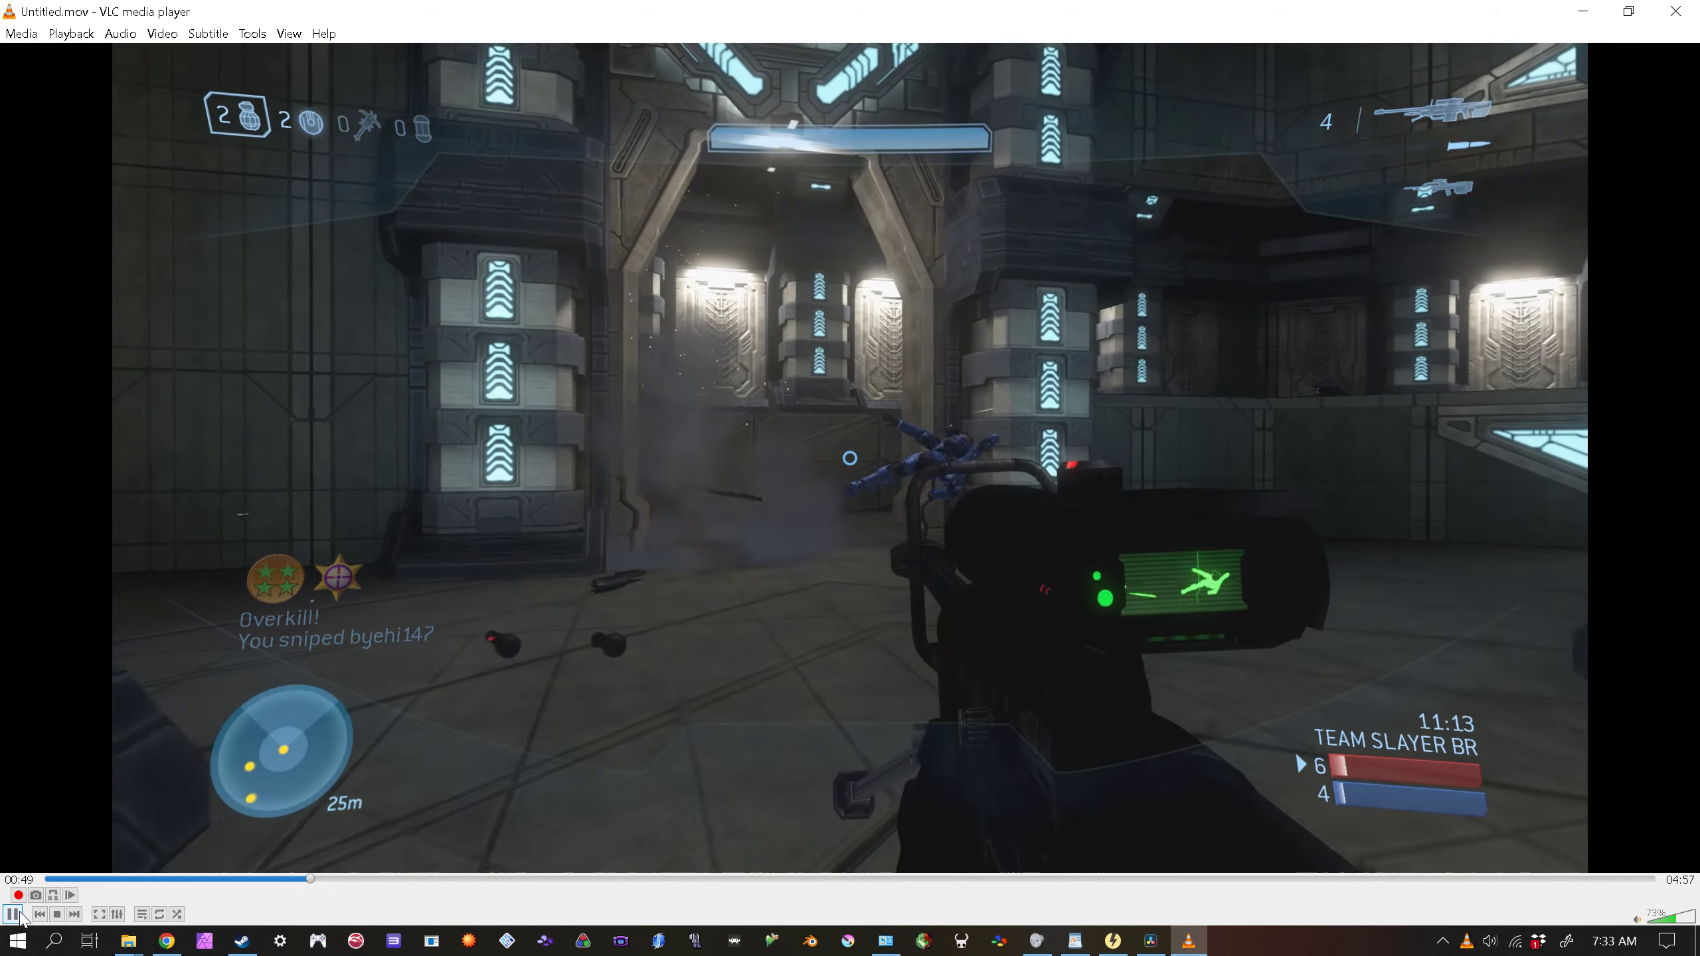
# Step: Pause the Untitled.mov playback, check the frame at 00:47 and close VLC
pyautogui.click(13, 914)
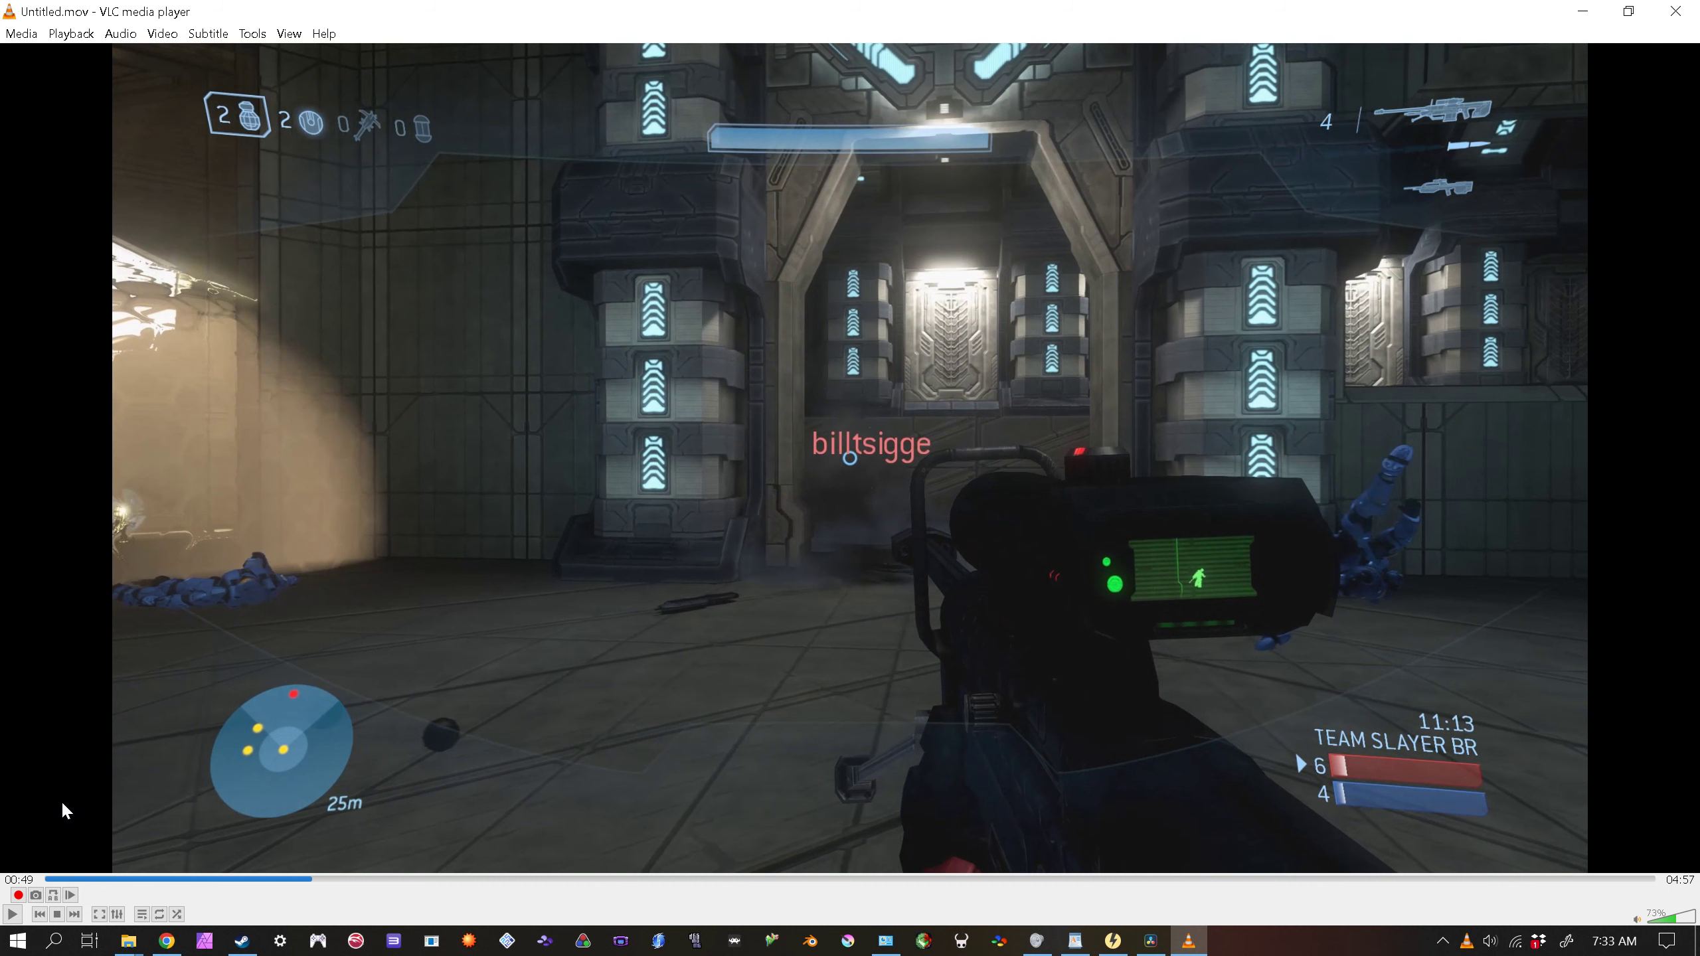
pyautogui.click(303, 878)
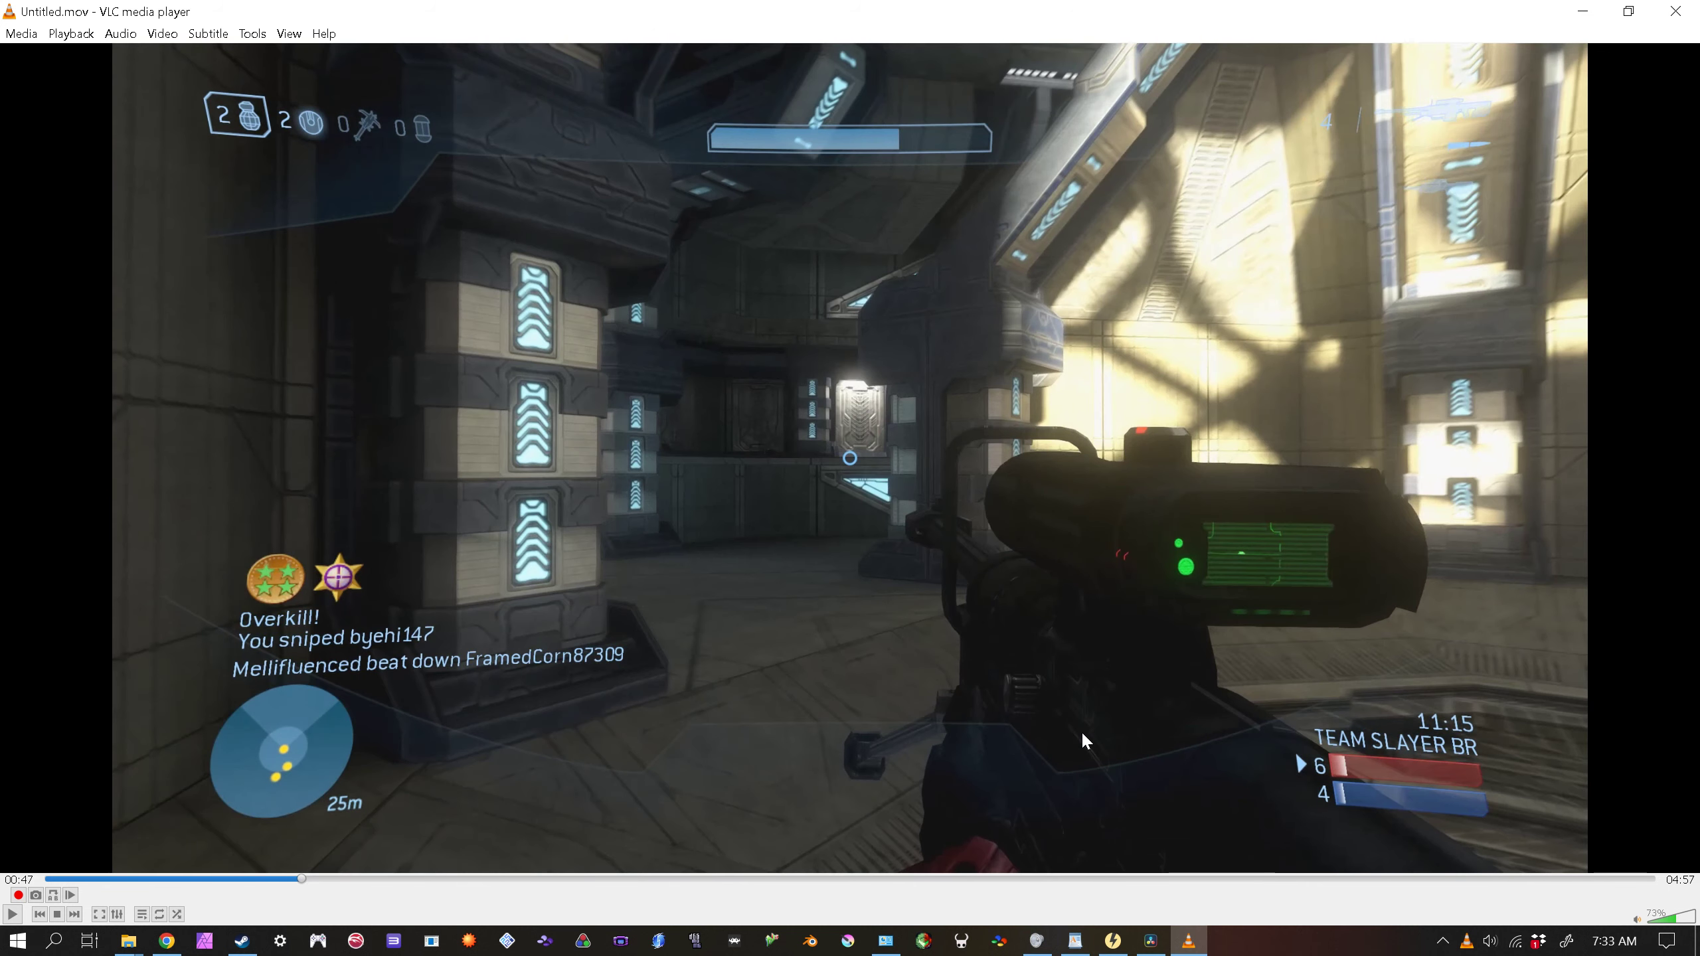
pyautogui.doubleClick(1083, 732)
pyautogui.doubleClick(1224, 816)
pyautogui.click(1188, 939)
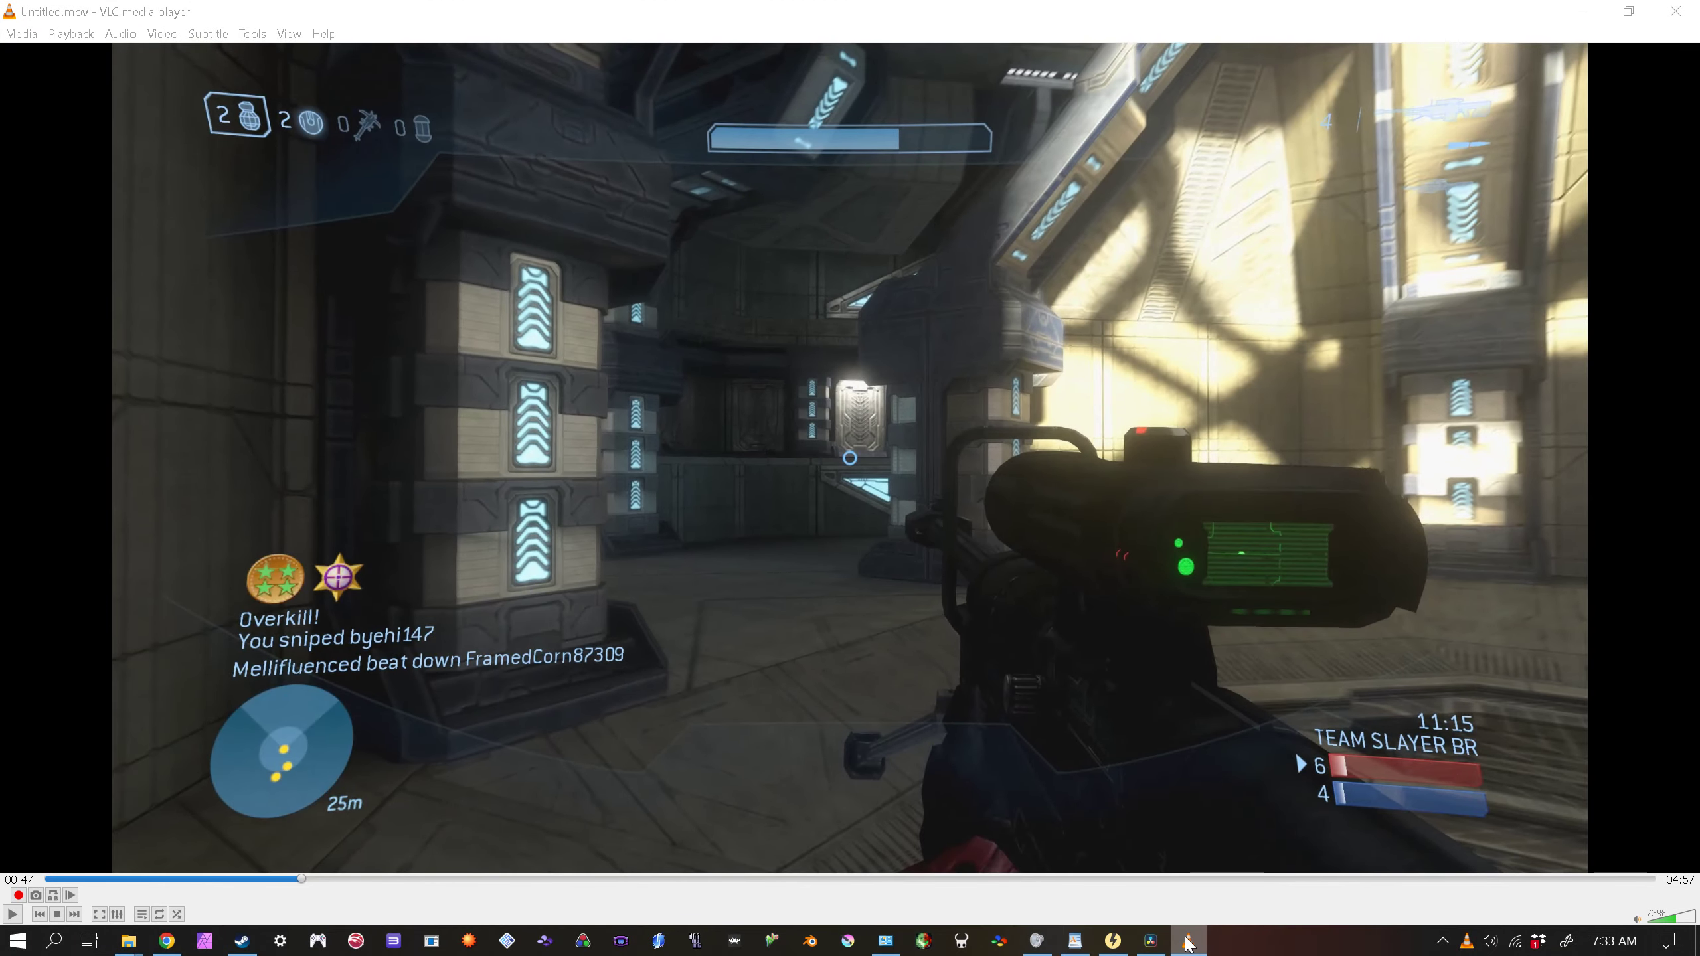
pyautogui.rightClick(1188, 941)
pyautogui.click(1151, 919)
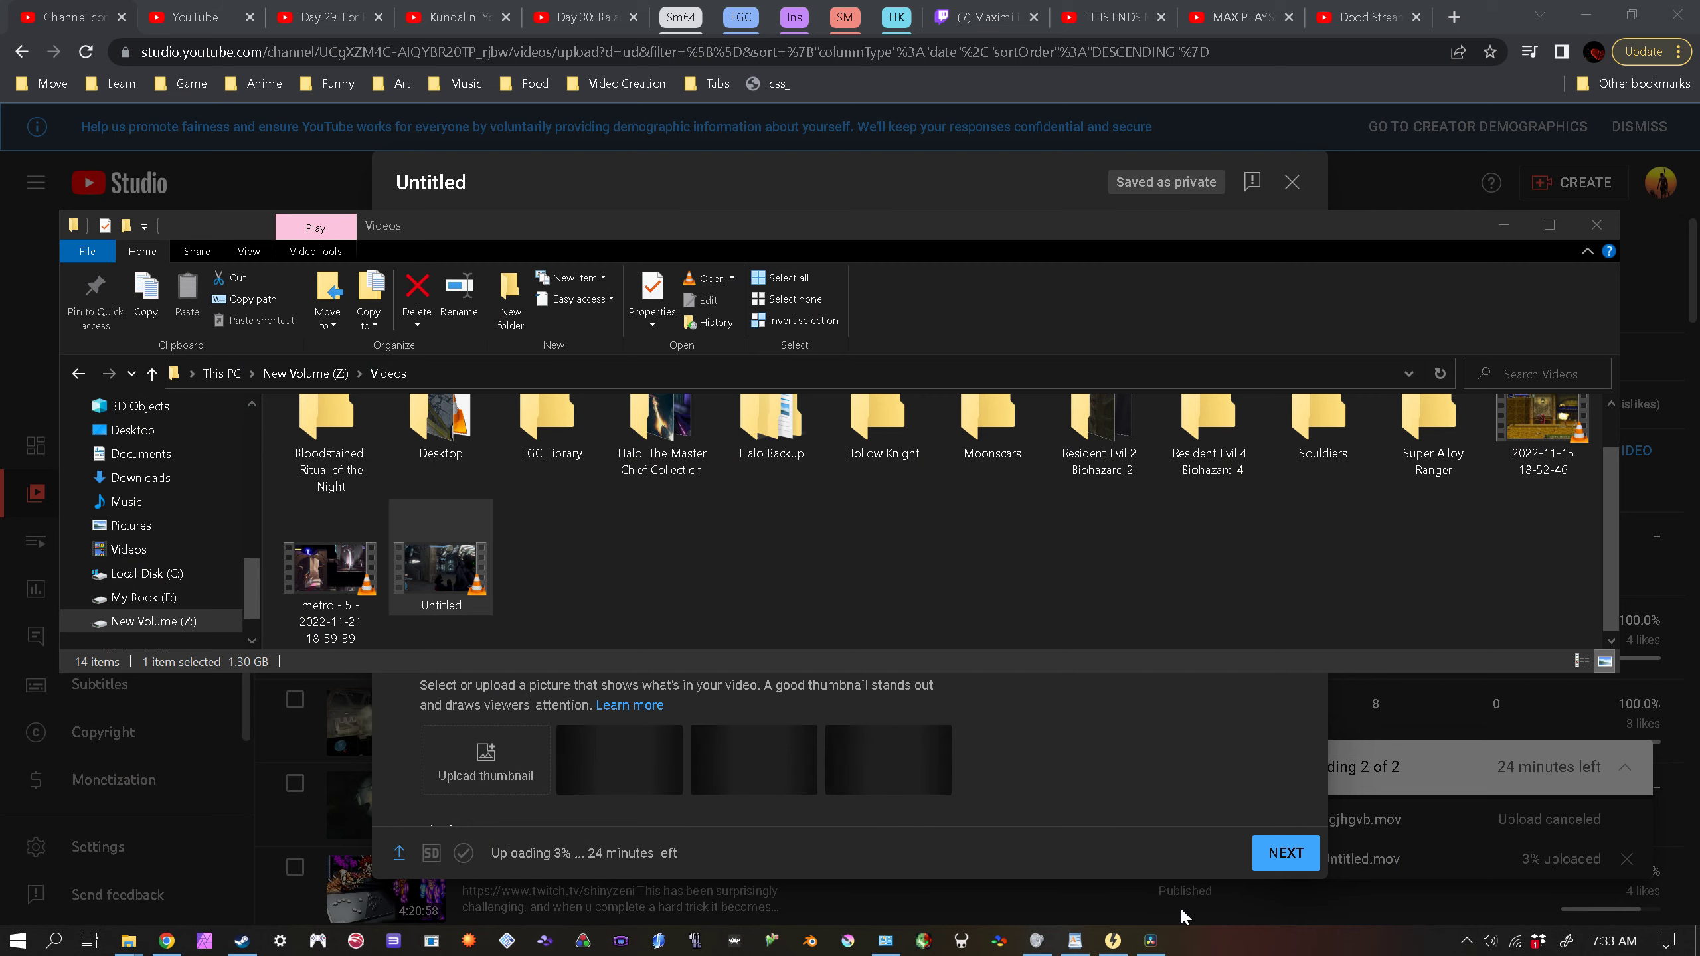
# Step: Close DaVinci Resolve without saving the changes to Untitled Project
pyautogui.click(1151, 941)
pyautogui.hotkey('alt', 'F4')
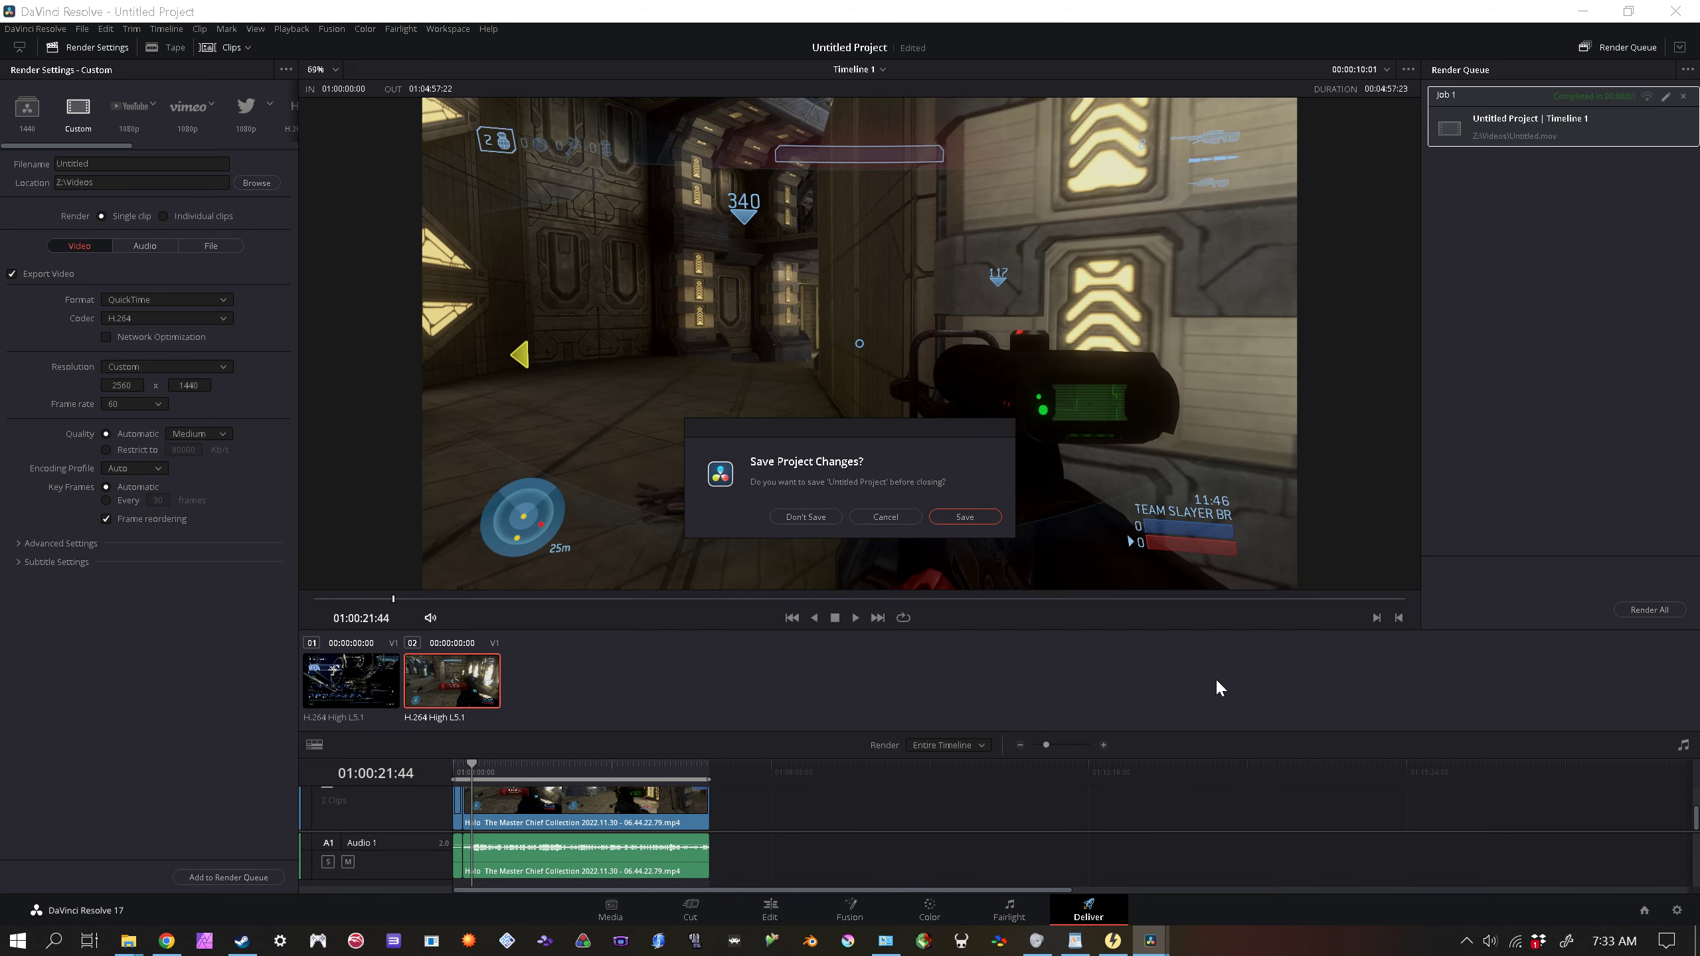
pyautogui.click(828, 522)
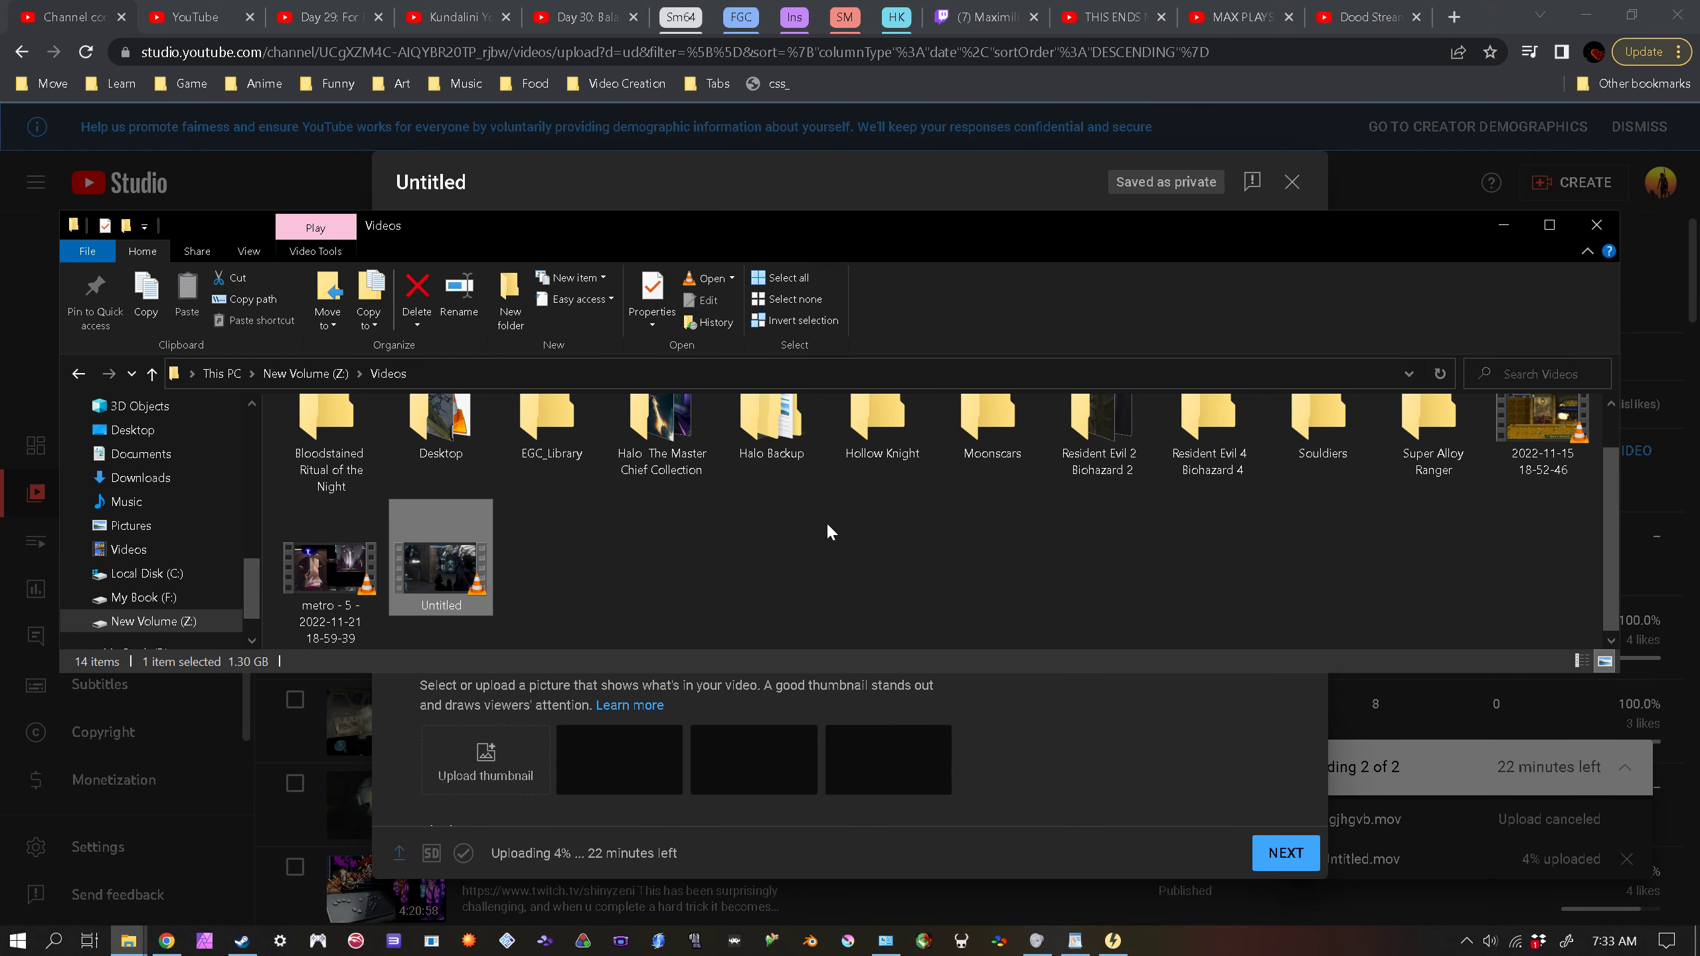
# Step: Close the details of the Untitled upload in YouTube Studio and open a new dialog for uploading videos
pyautogui.click(1121, 727)
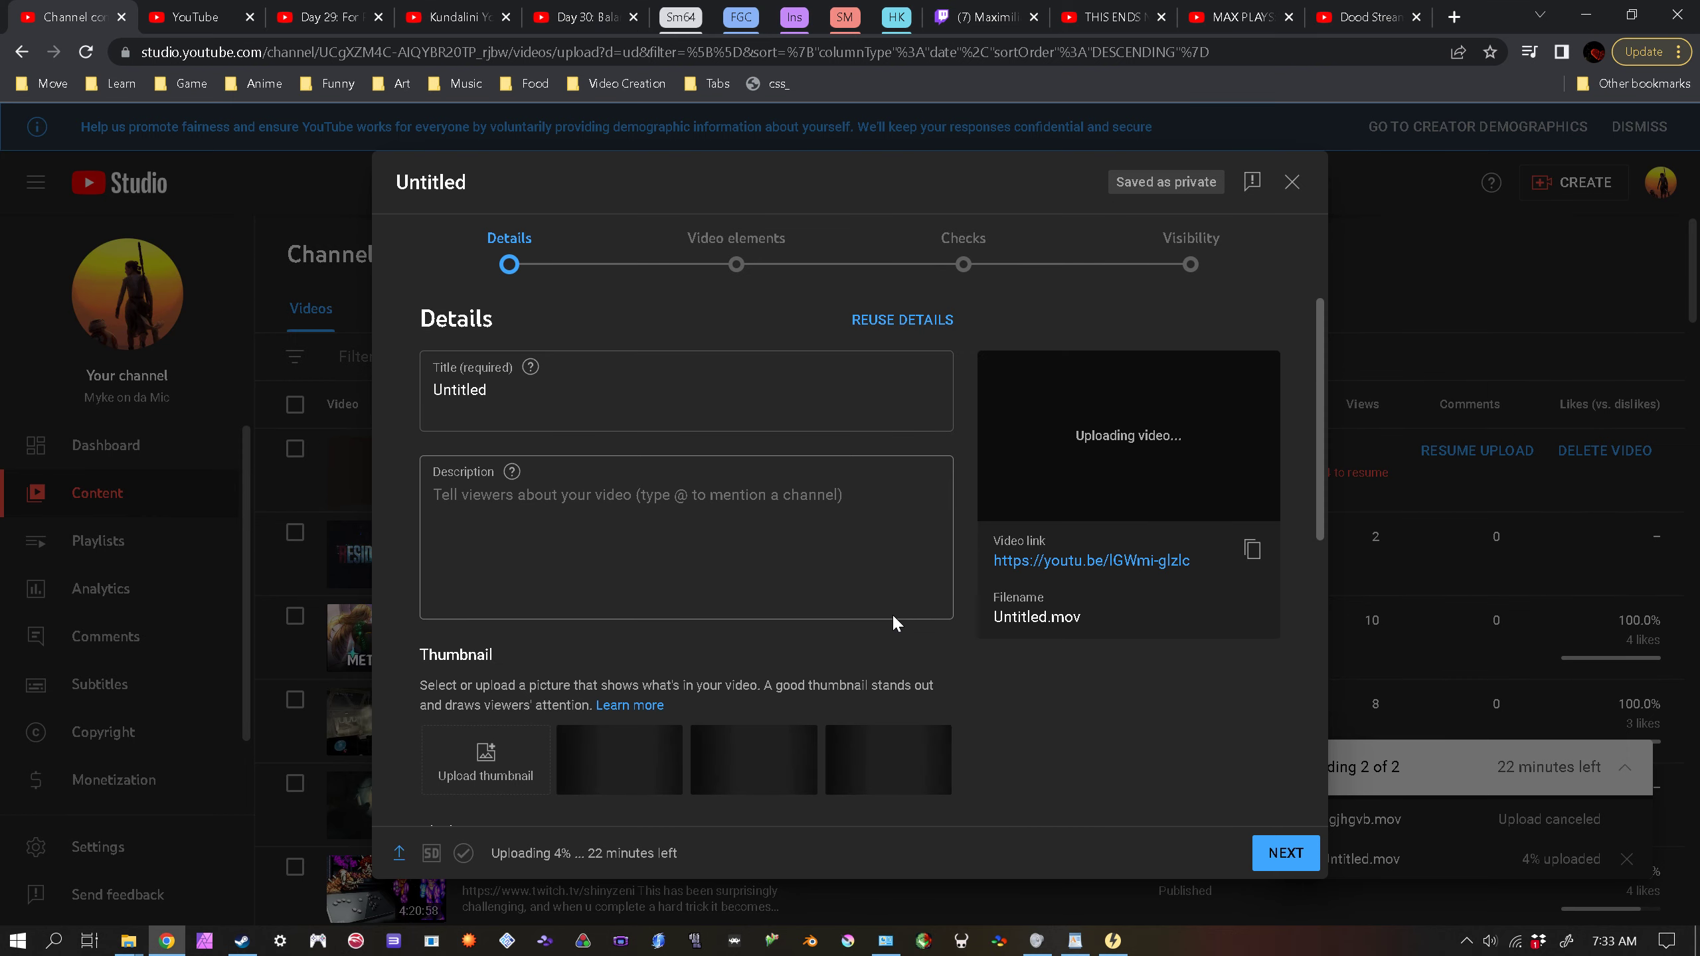
pyautogui.click(1304, 188)
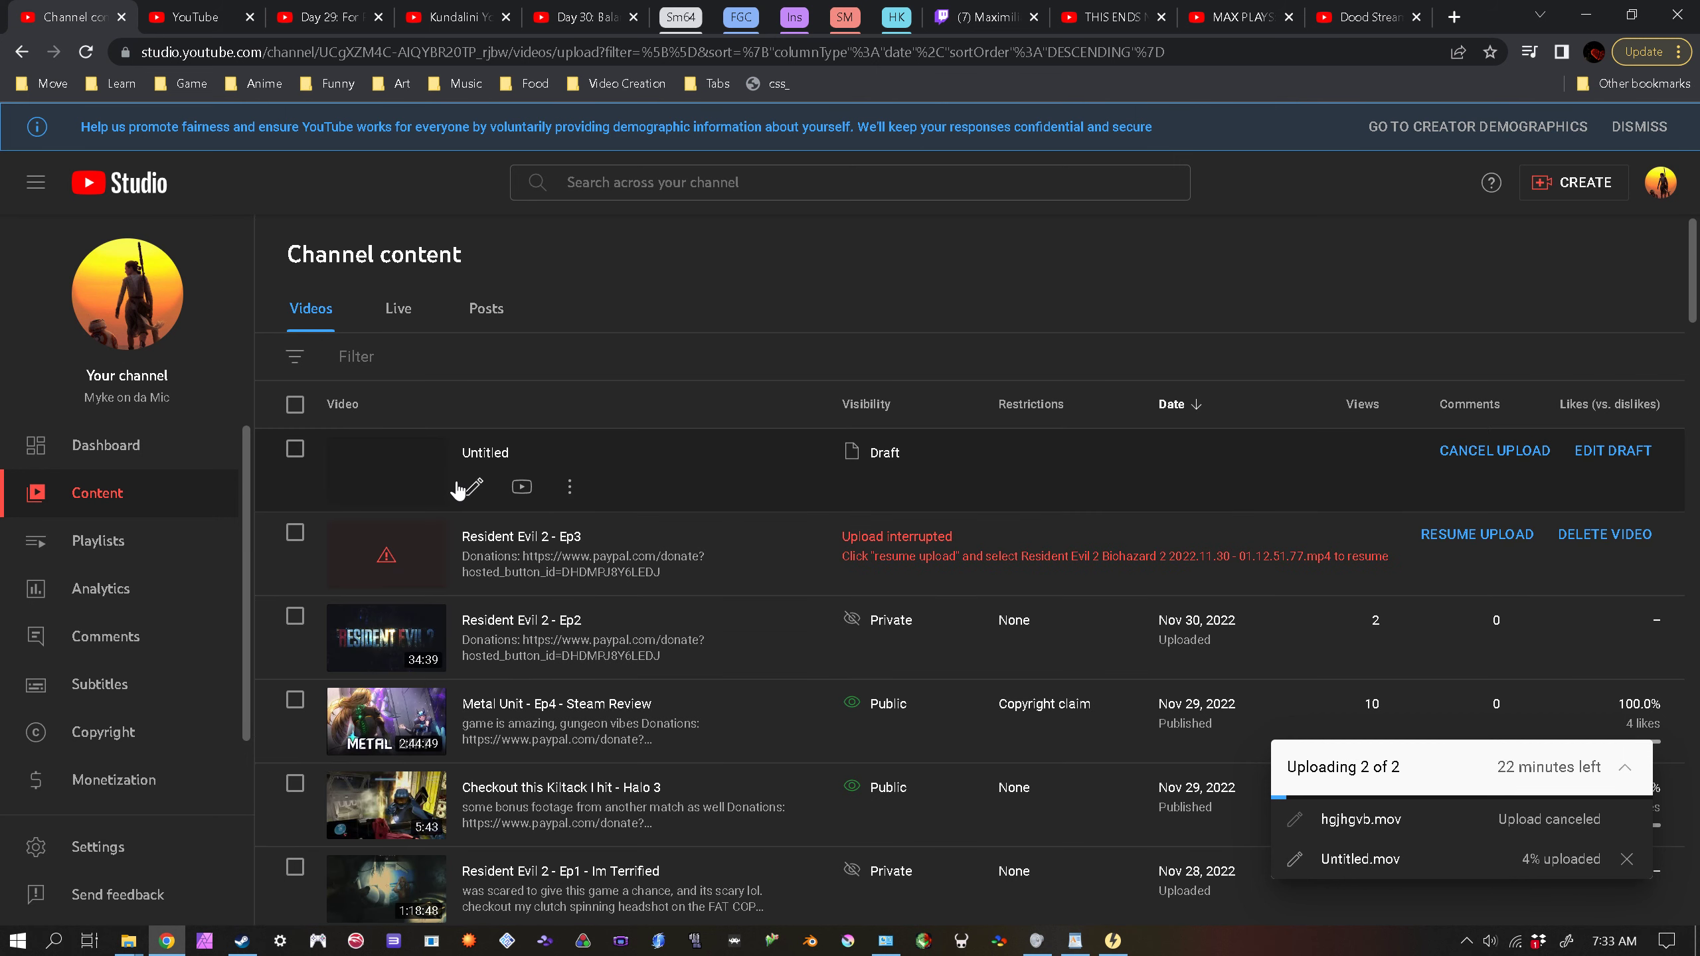
pyautogui.click(1580, 191)
pyautogui.click(1531, 221)
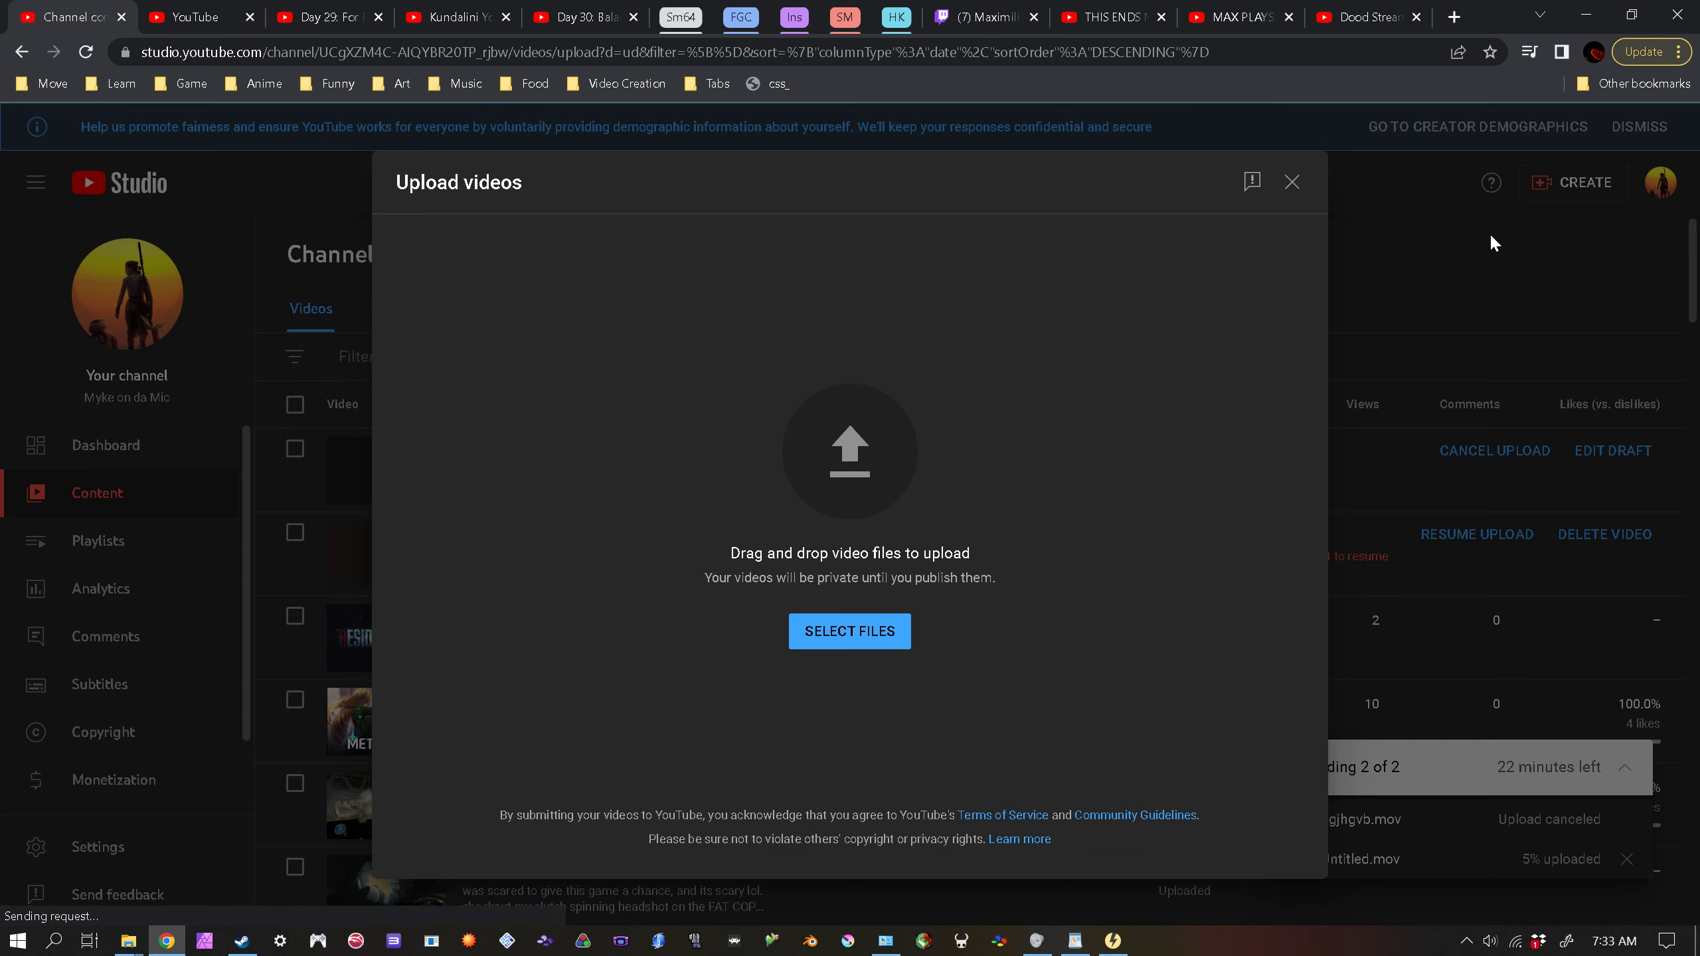
# Step: Upload the Resident Evil 2 Biohazard 2 recording 2022.11.30 - 01.12.51.77 from its Videos subfolder, and return to the channel content list
pyautogui.moveTo(128, 940)
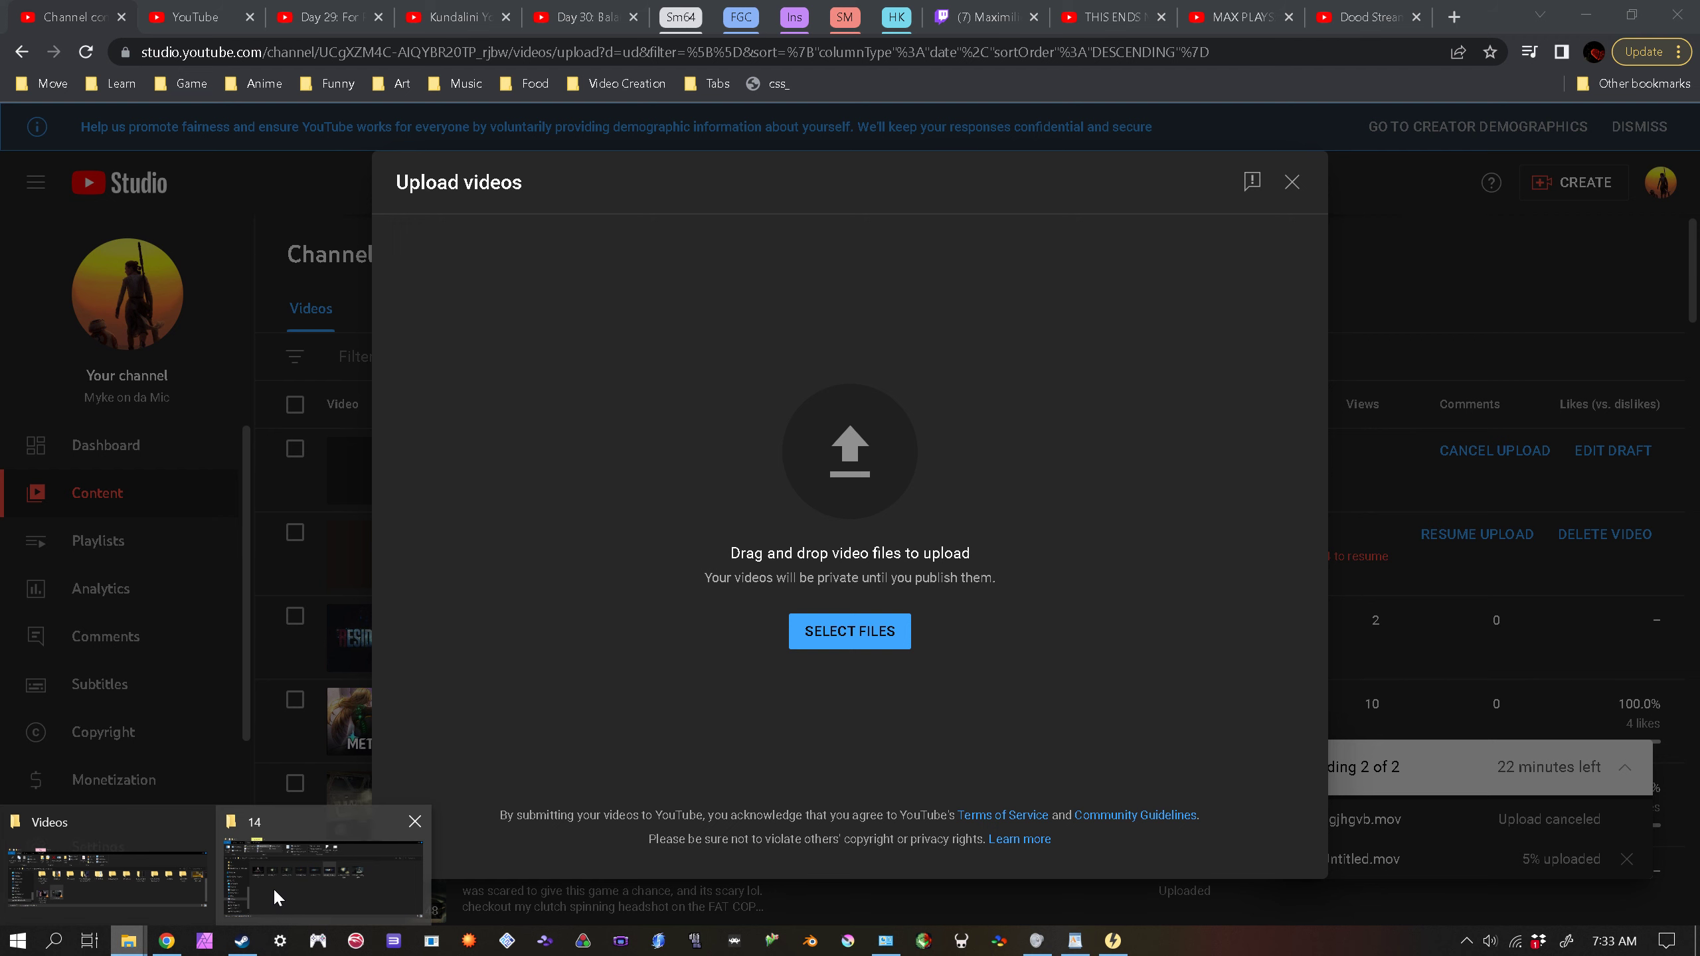
pyautogui.click(163, 890)
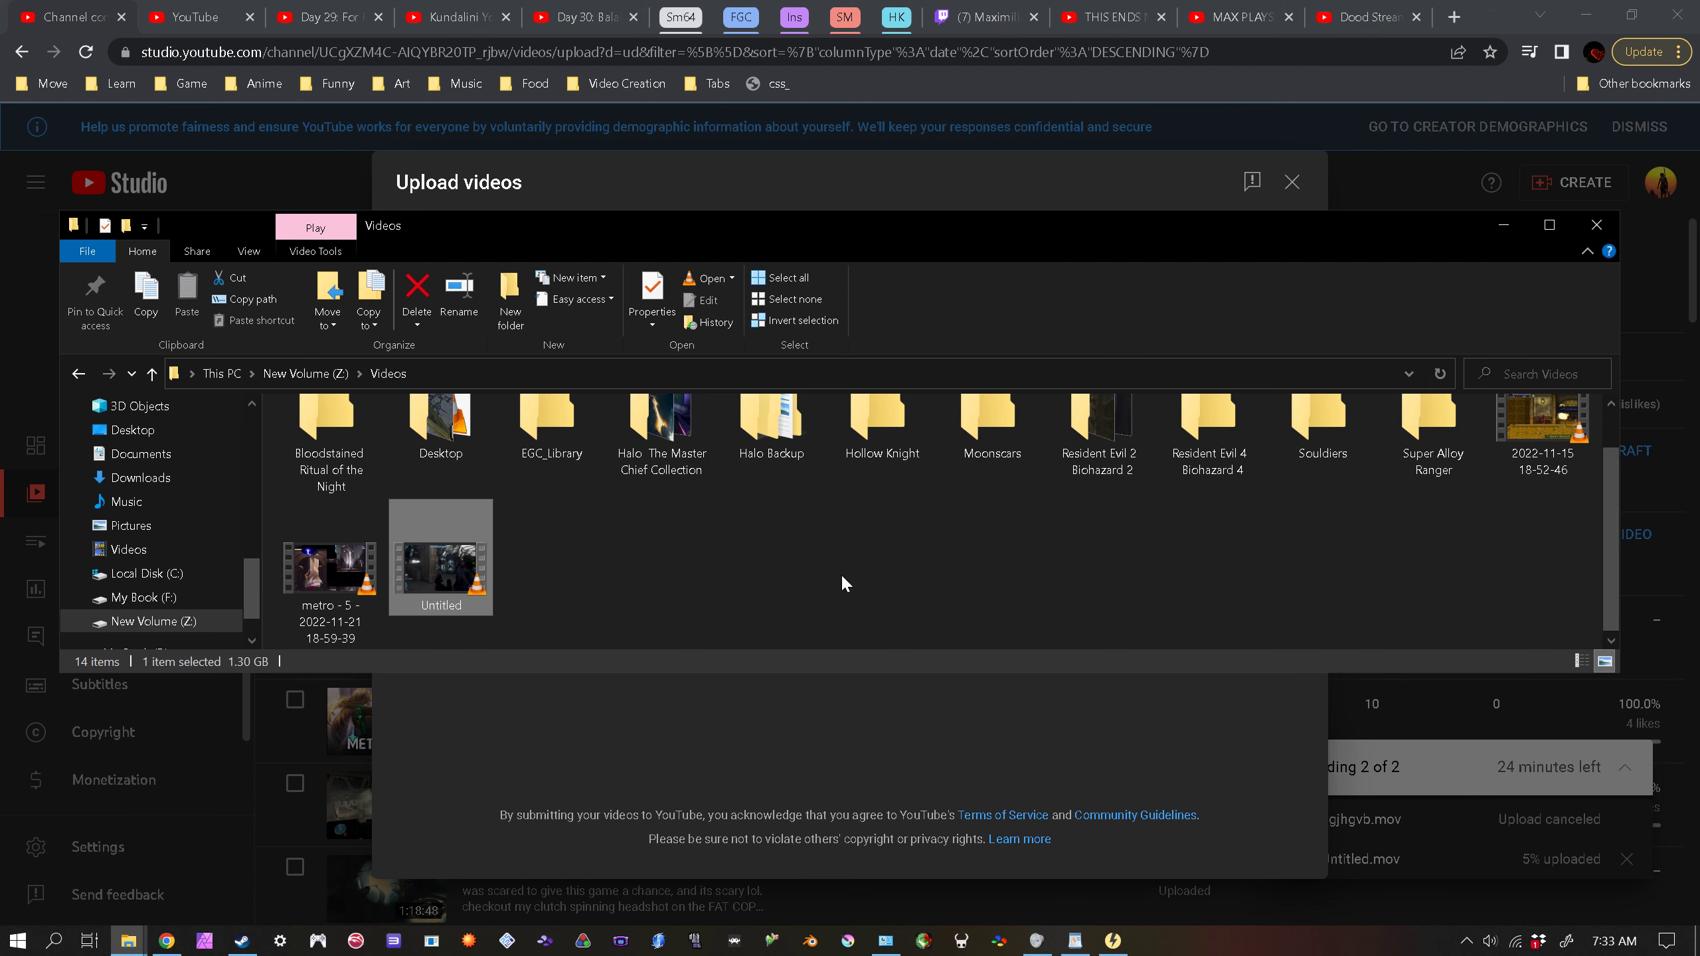
pyautogui.scroll(1, 870, 536)
pyautogui.doubleClick(467, 500)
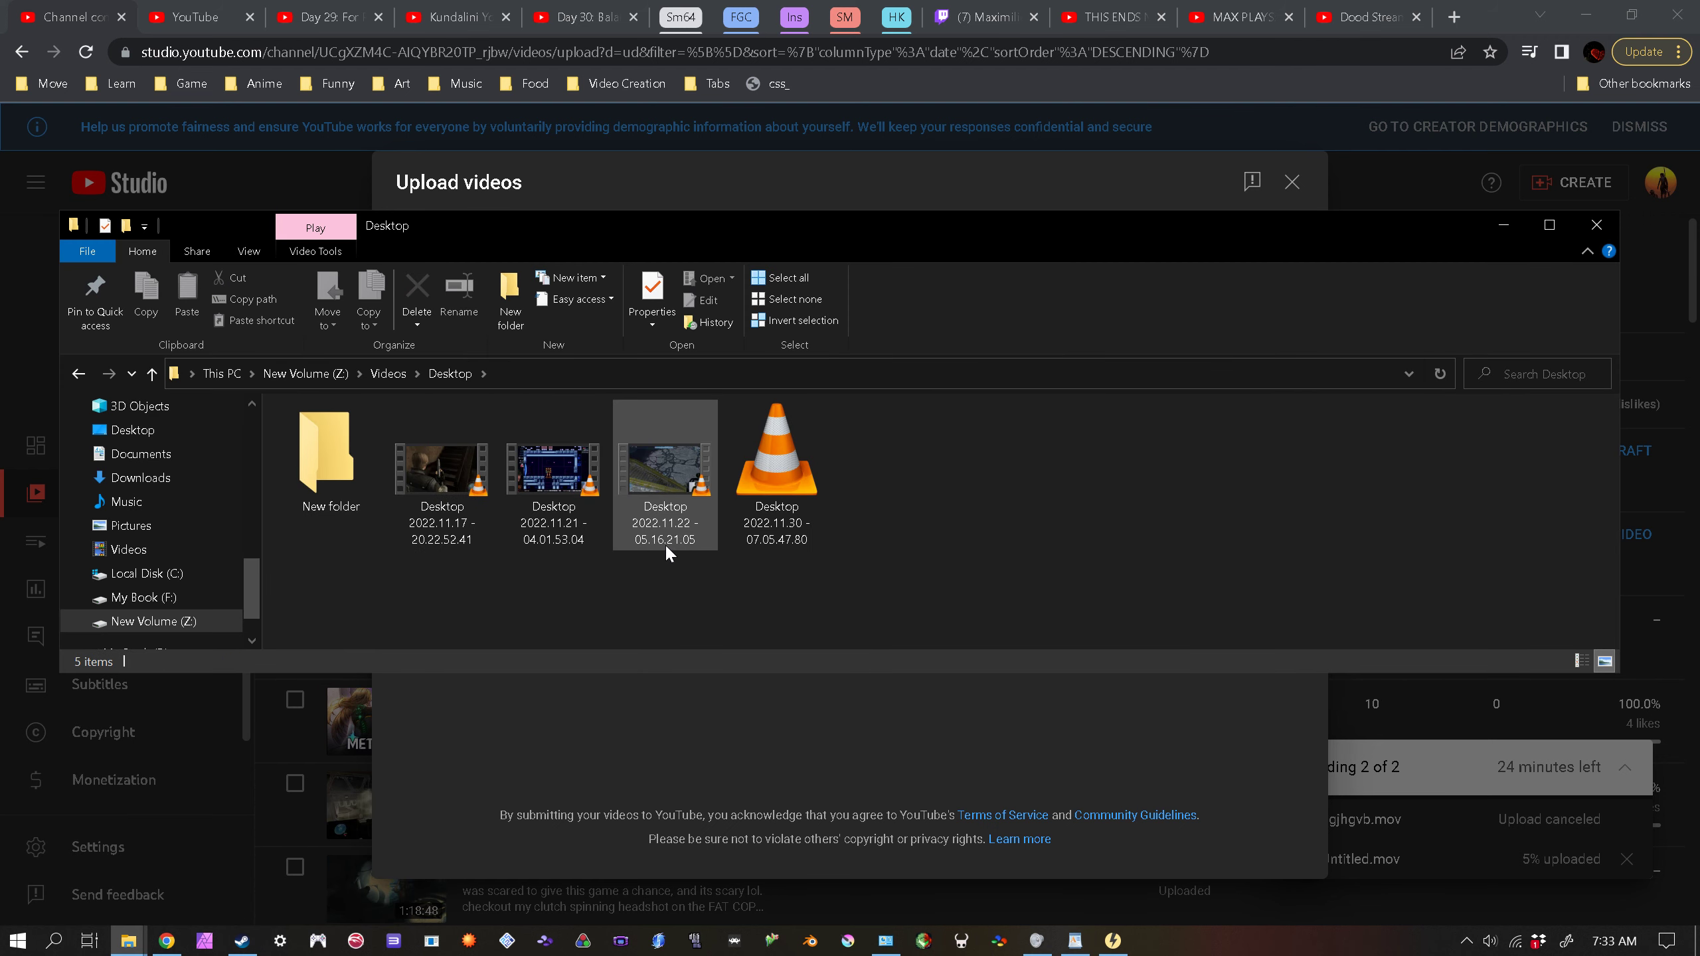
pyautogui.click(79, 373)
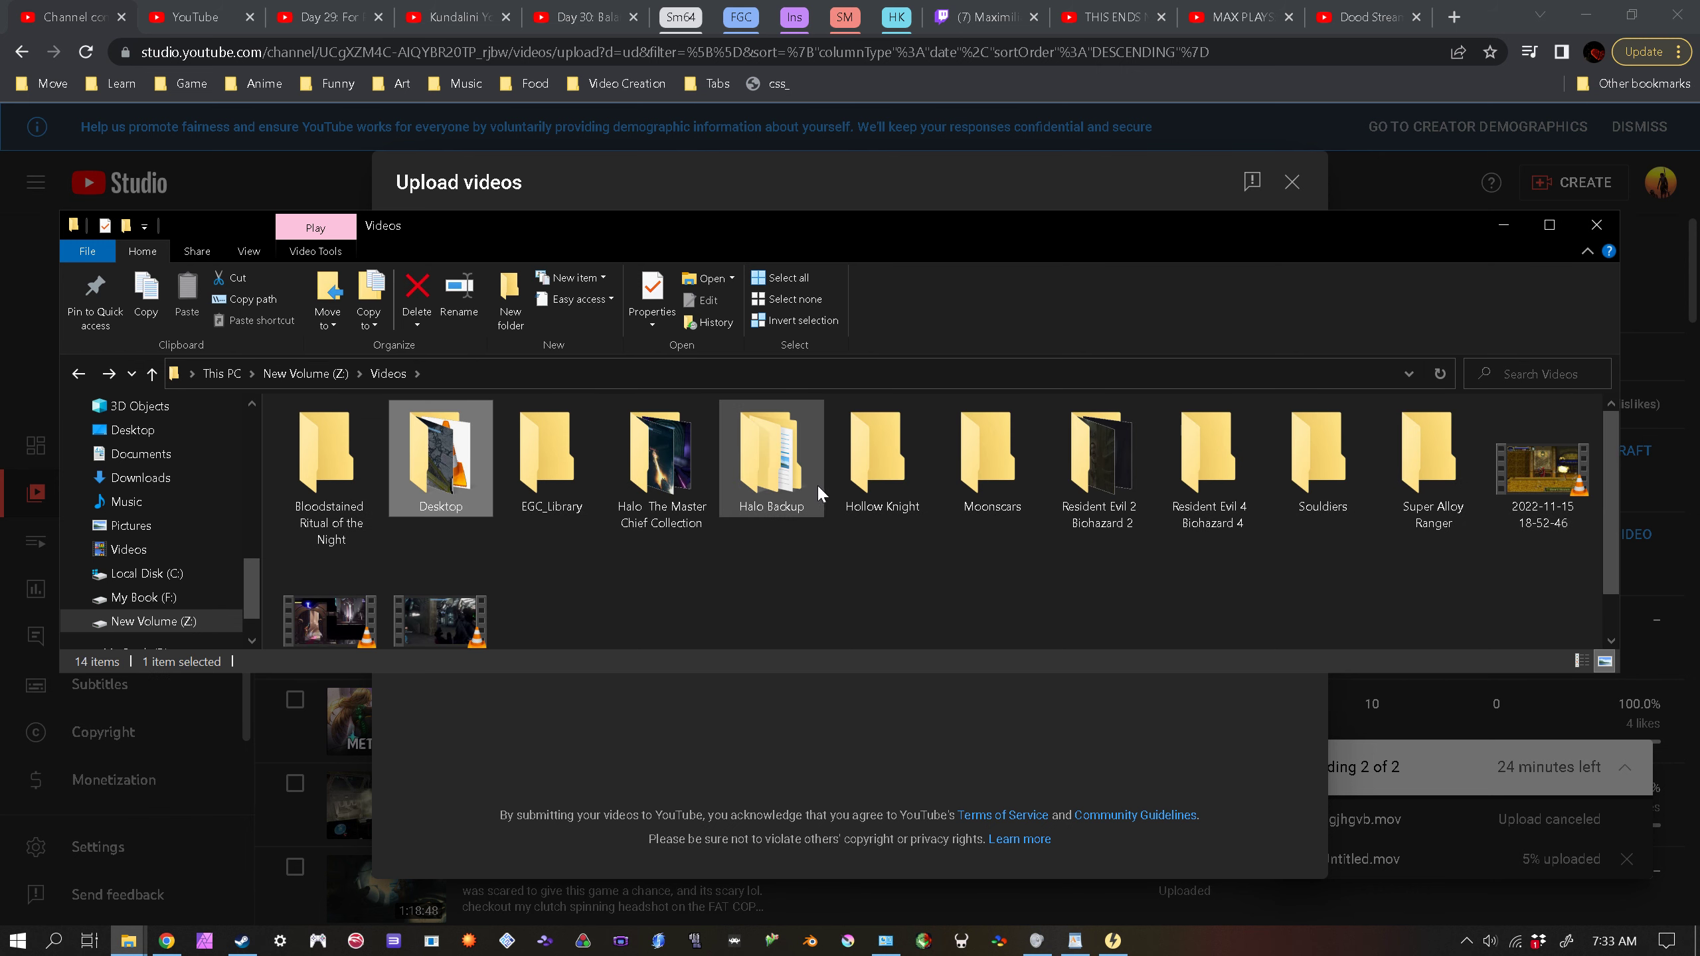
pyautogui.doubleClick(1101, 462)
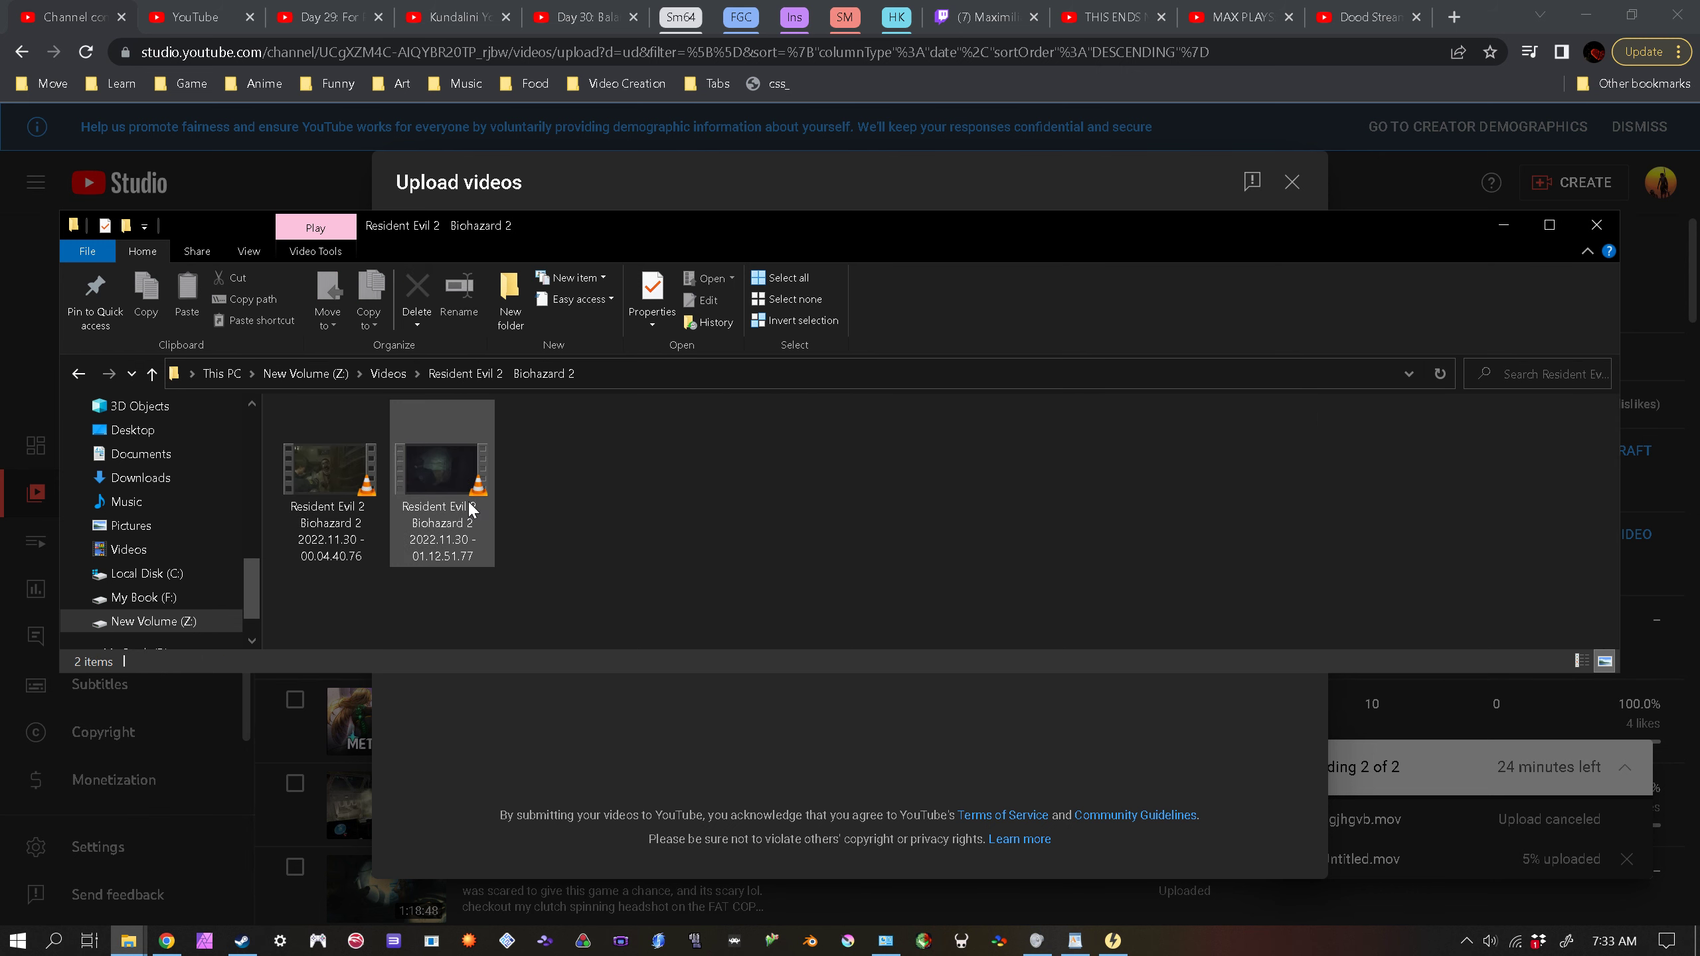
pyautogui.moveTo(454, 508); pyautogui.dragTo(600, 737)
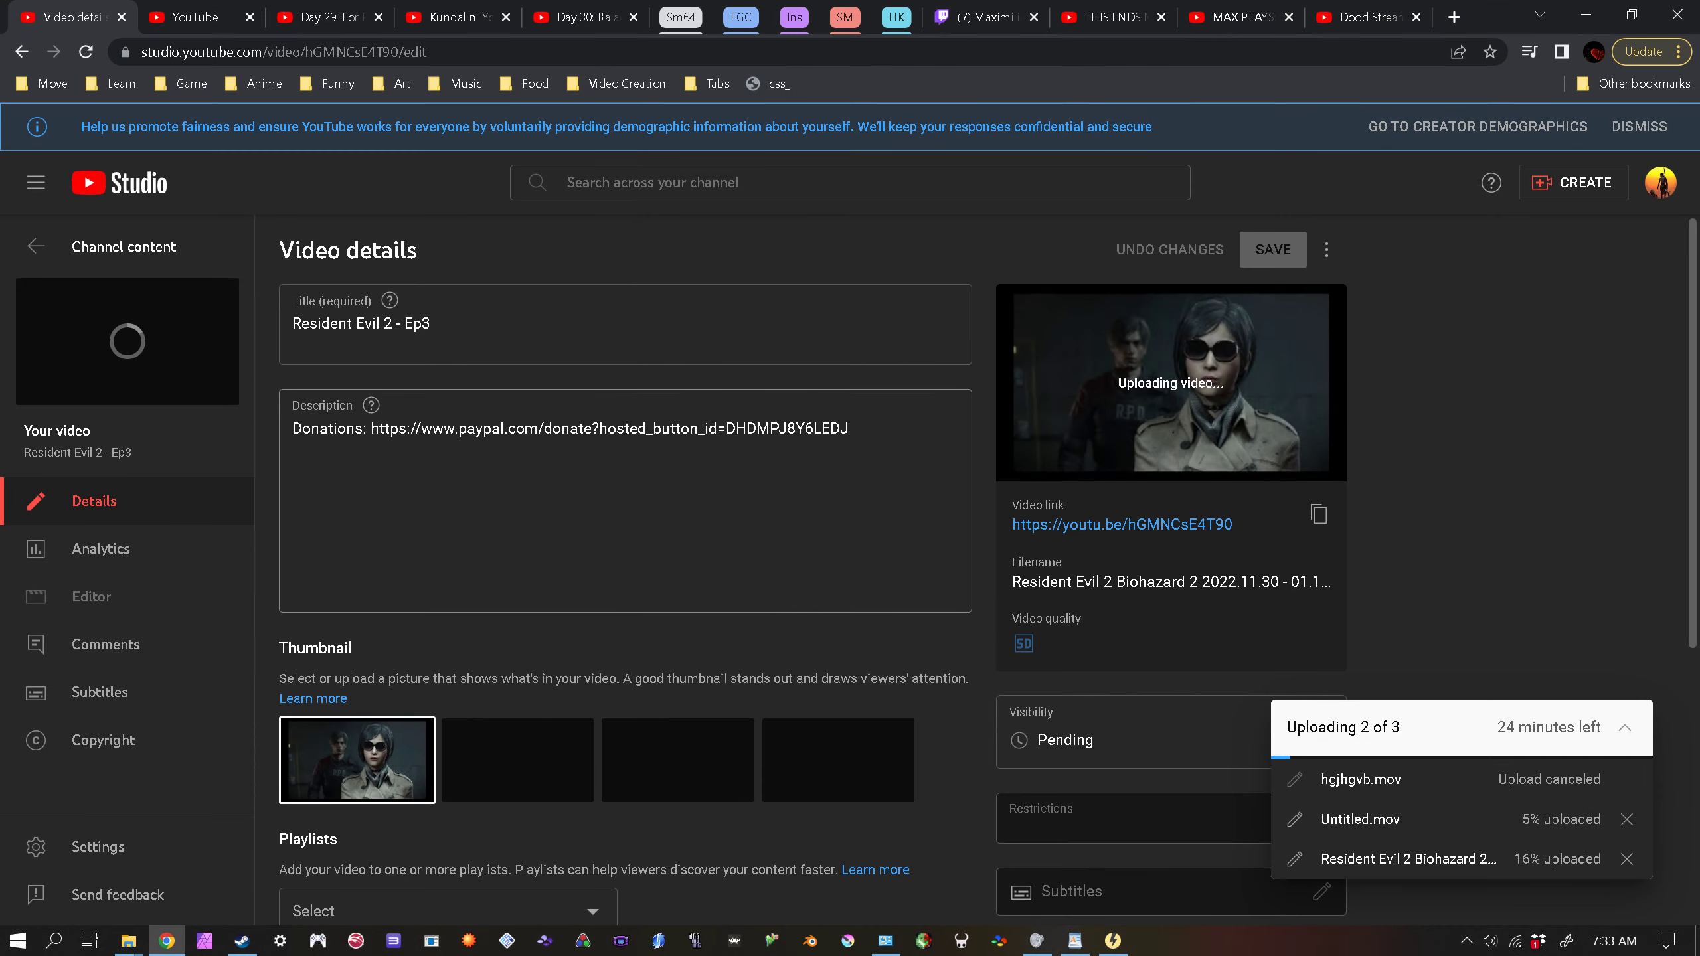
pyautogui.click(171, 248)
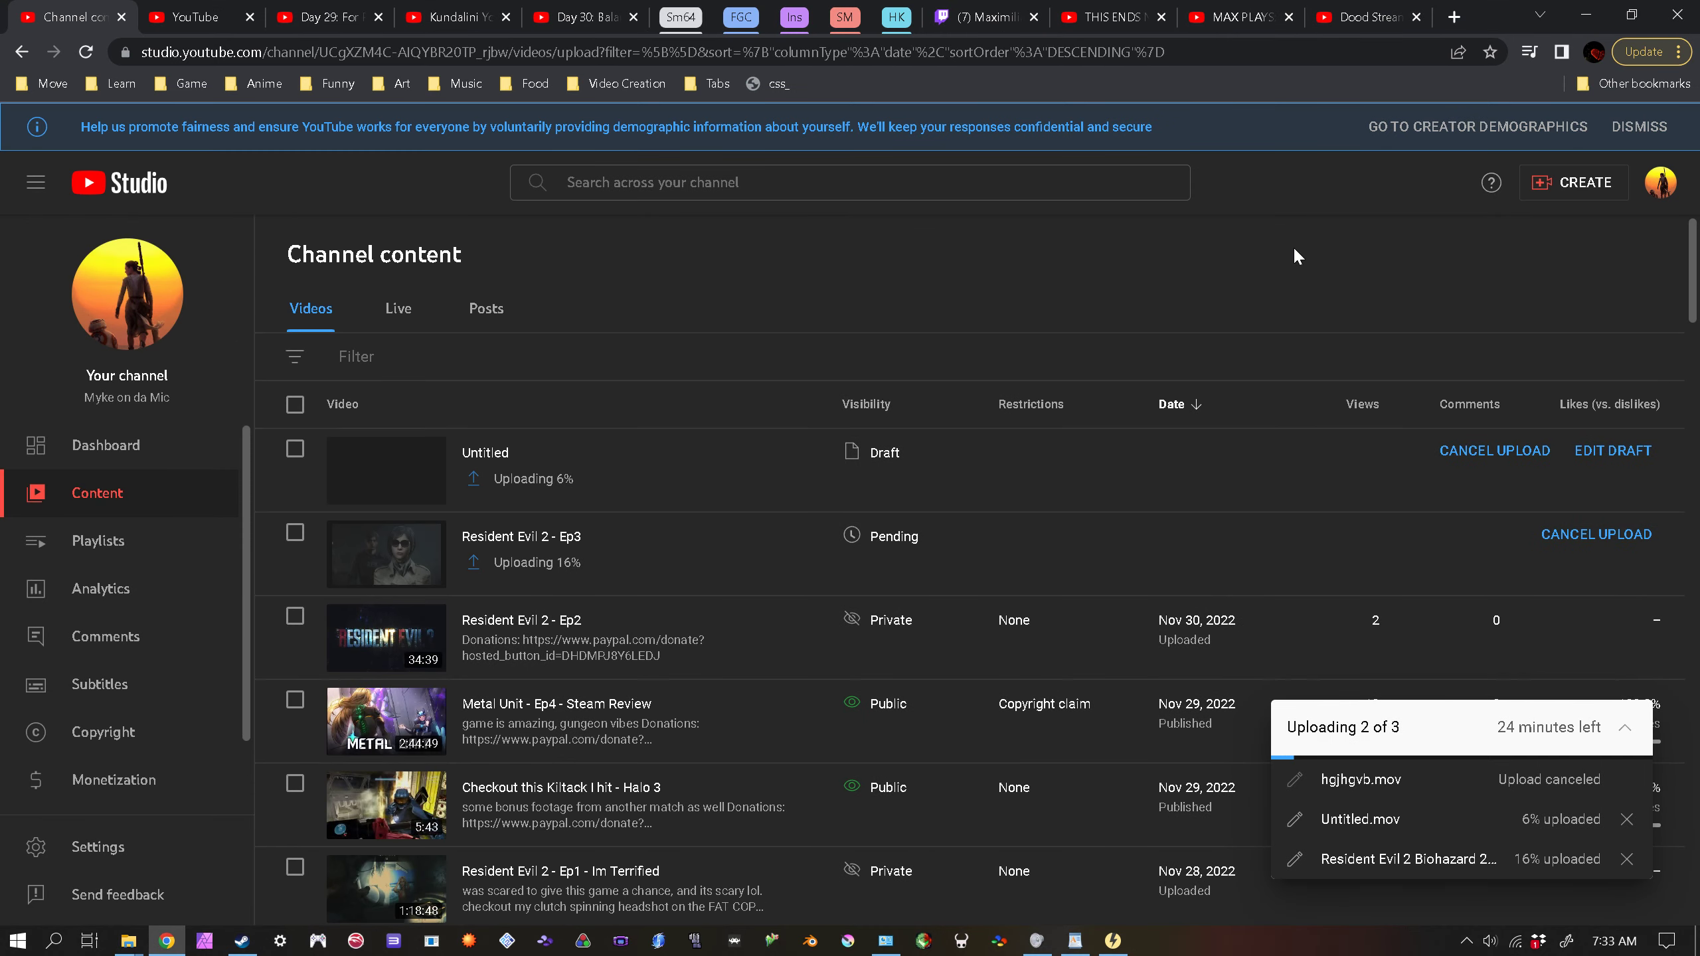
# Step: Switch to Steam and start a review that recommends Resident Evil 2
pyautogui.click(1587, 13)
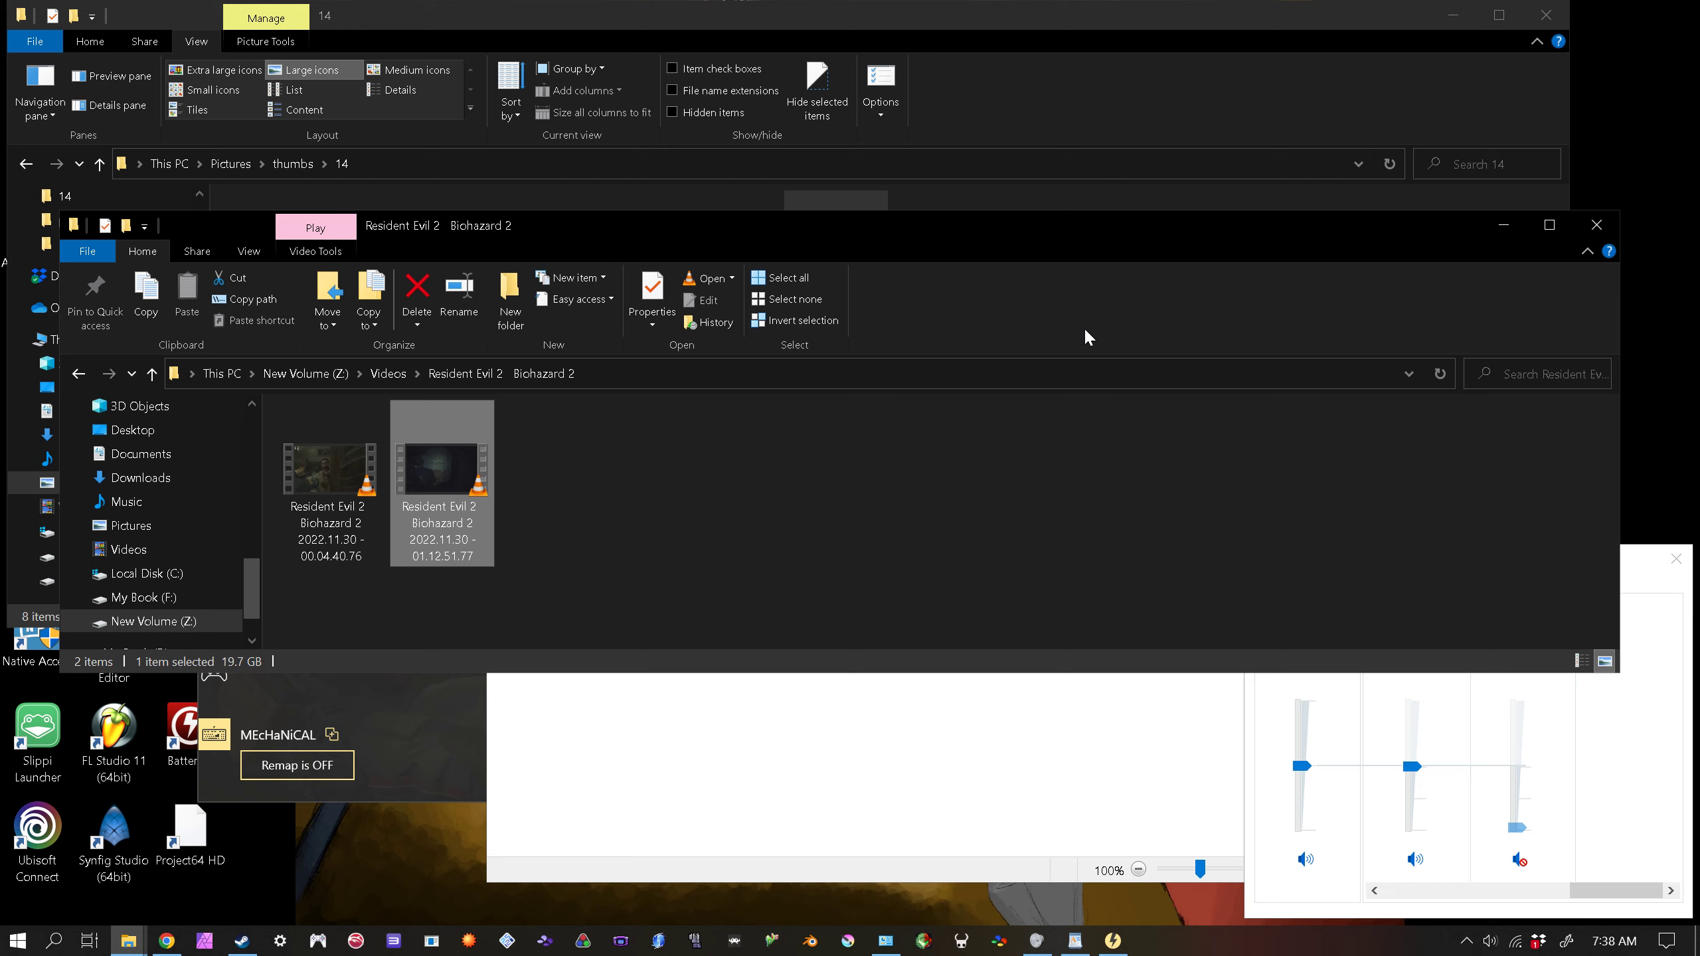
pyautogui.click(255, 945)
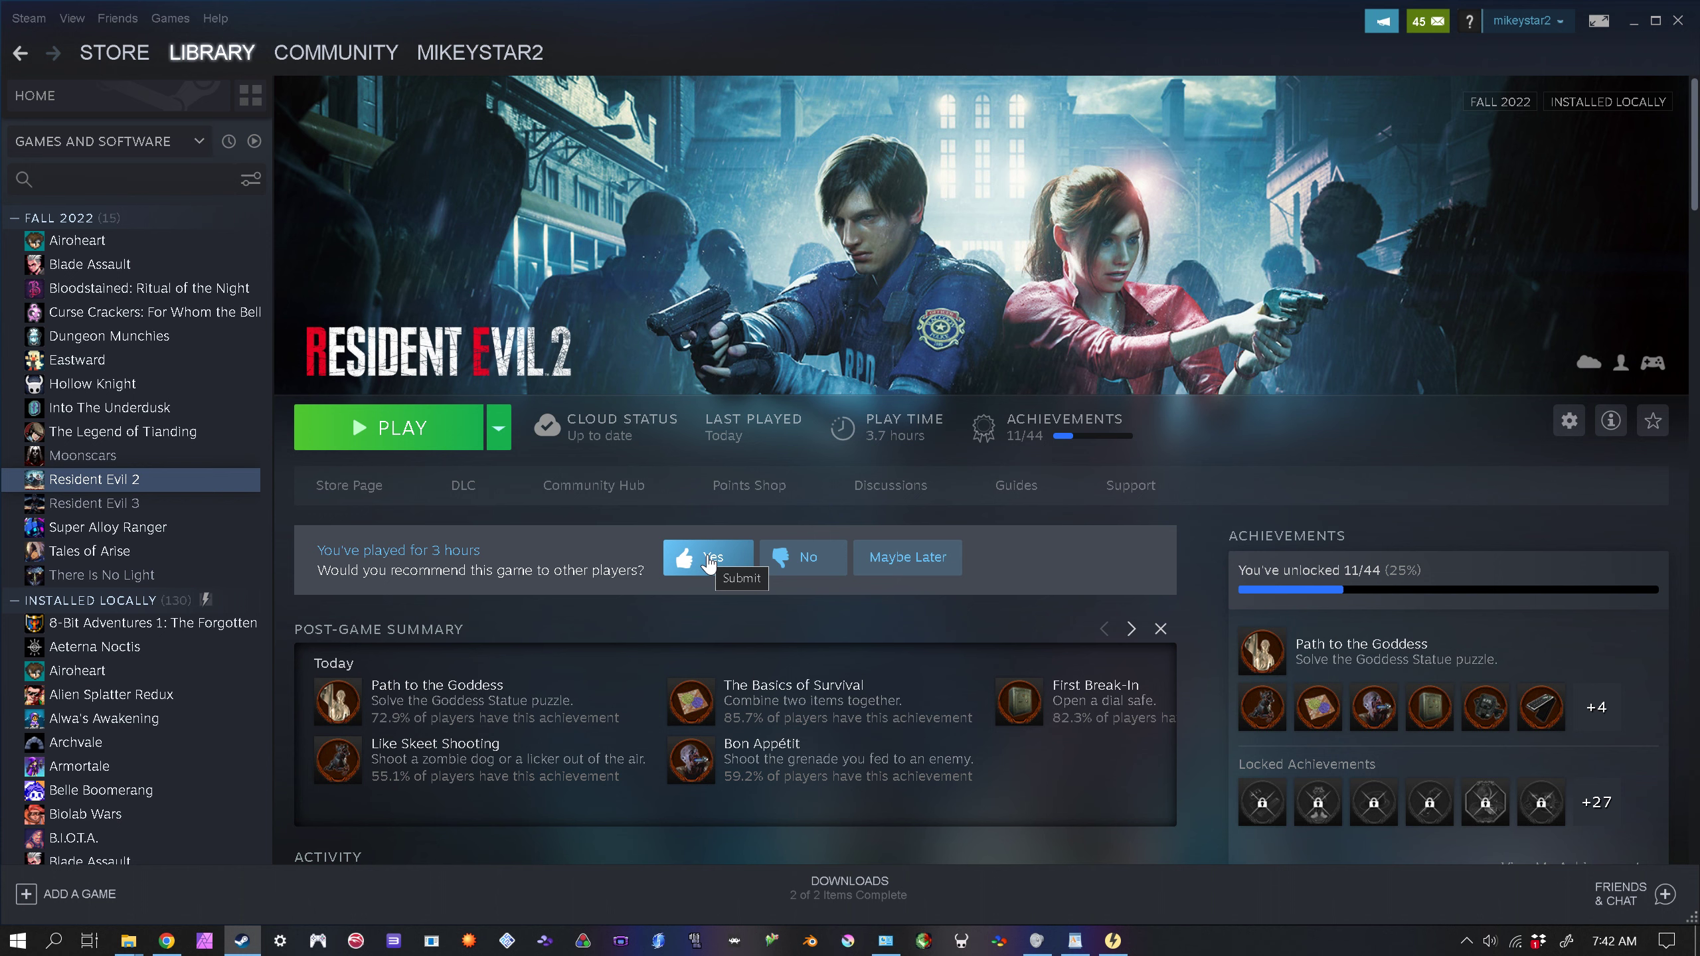
pyautogui.click(708, 562)
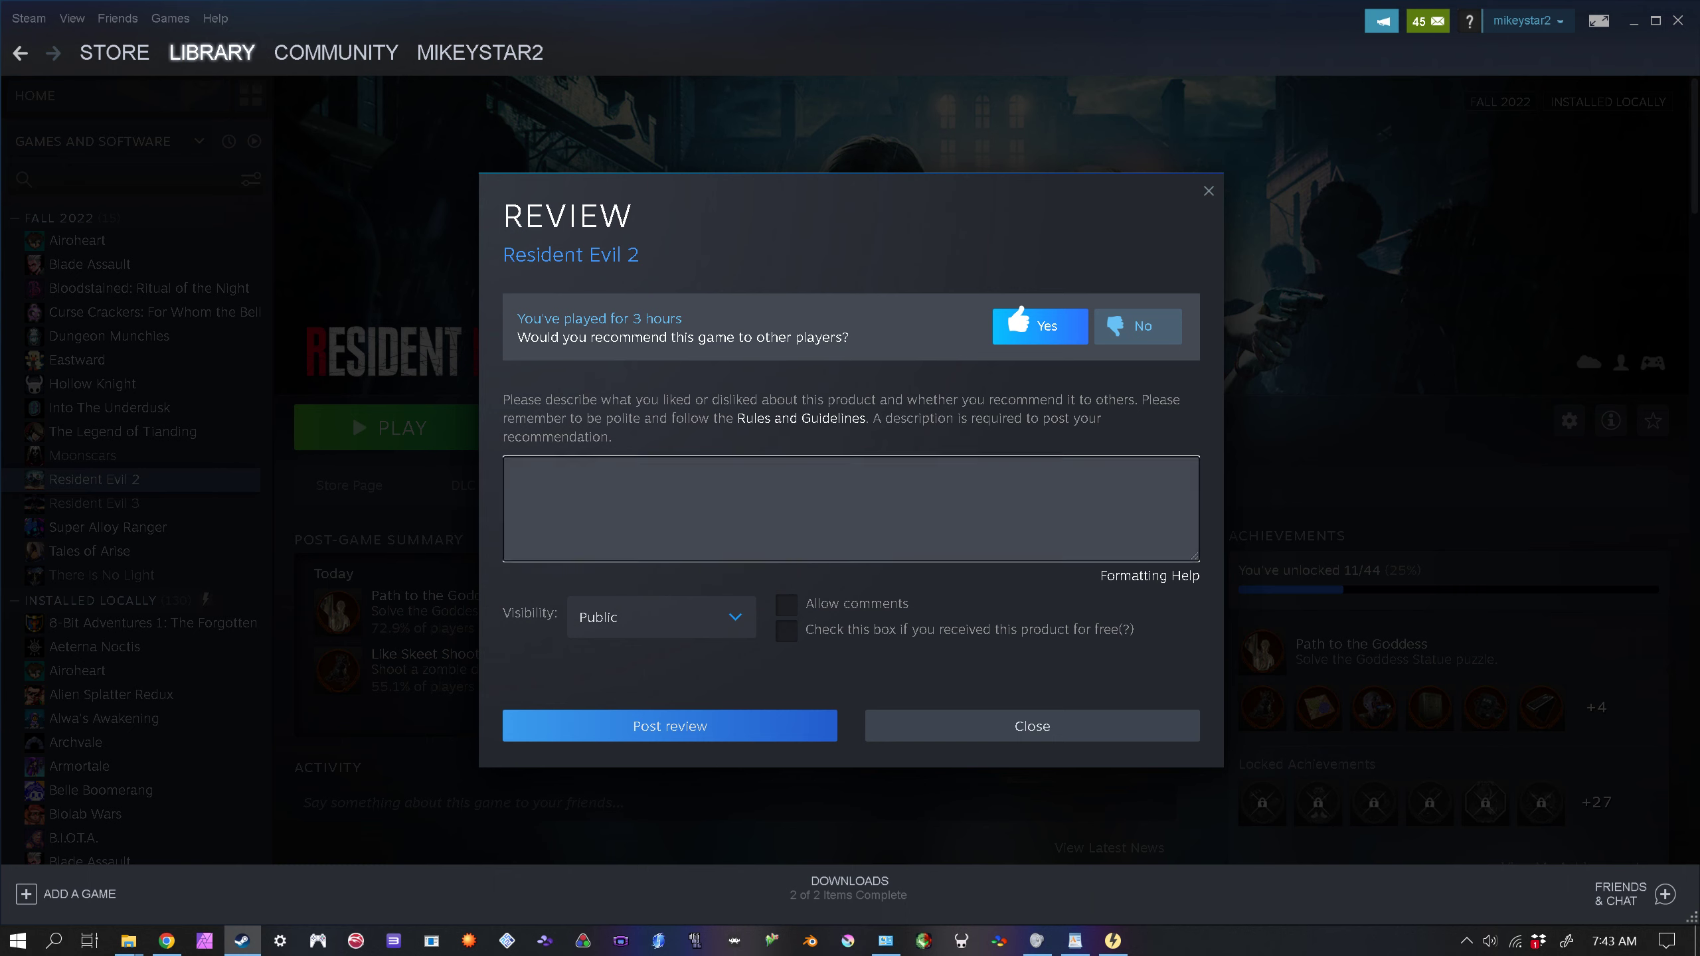
# Step: Begin the review with "being a resident evil 4 fan since i was a kid, i havent been happy with the RE games ever since."
pyautogui.write('br')
pyautogui.press('BackSpace')
pyautogui.write('eing a resident evil 4 fan since i was a kid,')
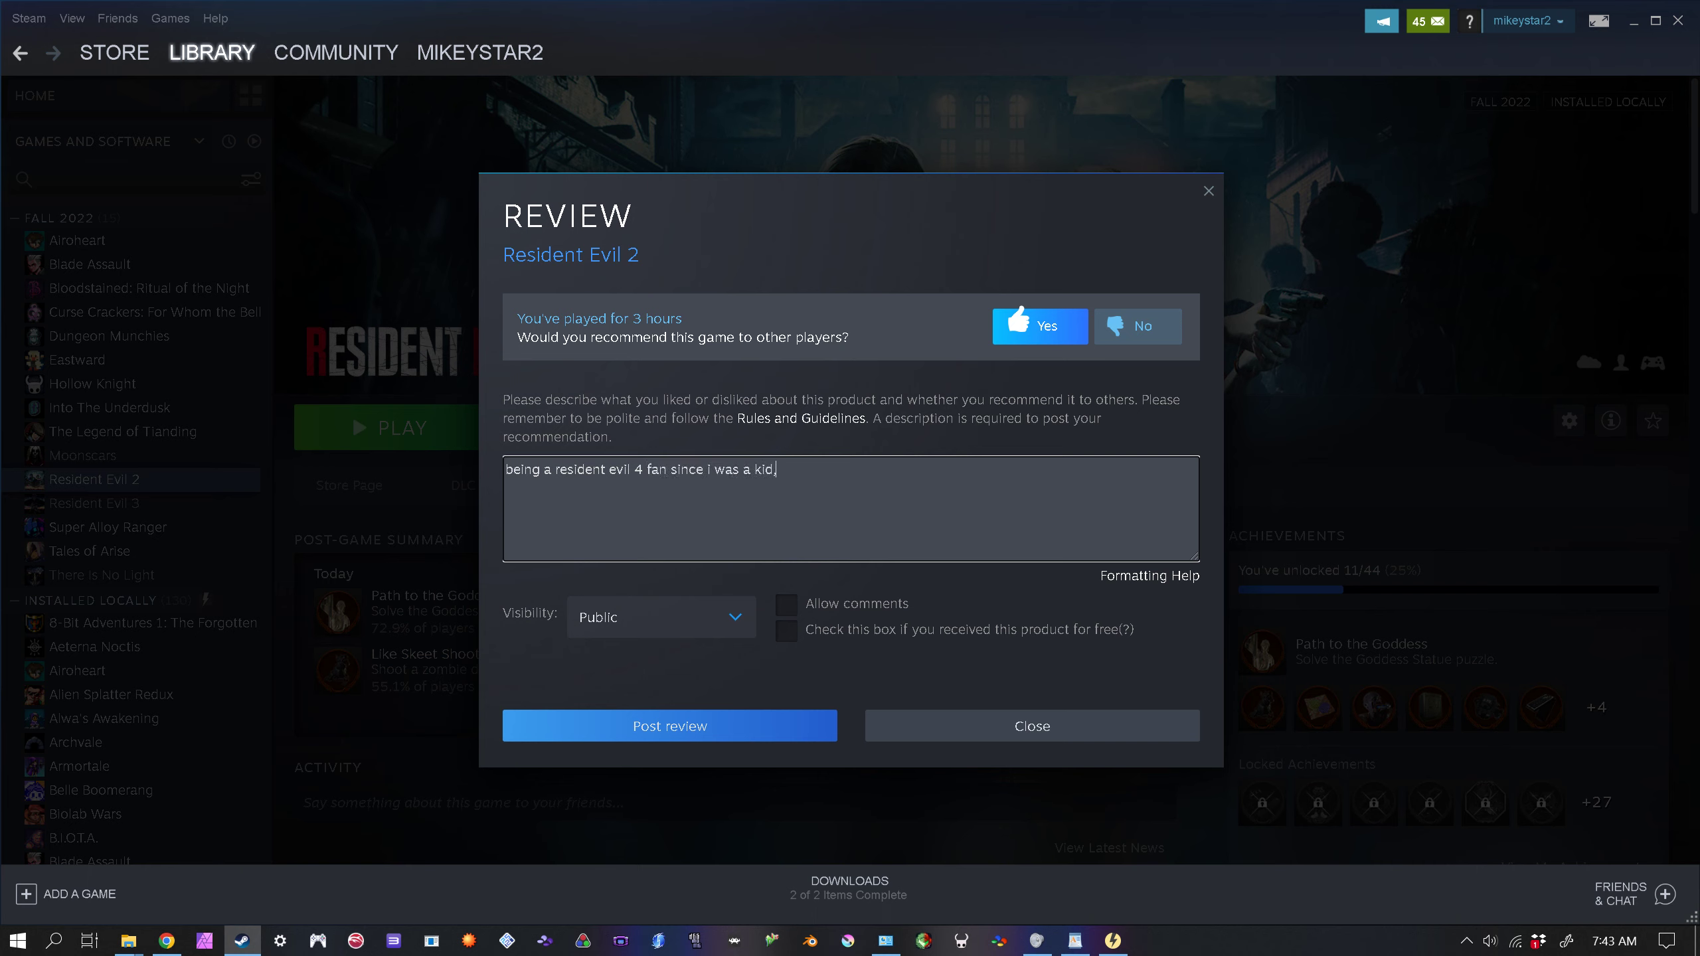
pyautogui.write(' i havent been happy with the E')
pyautogui.press('BackSpace')
pyautogui.write('REE')
pyautogui.press('BackSpace')
pyautogui.write('games ev')
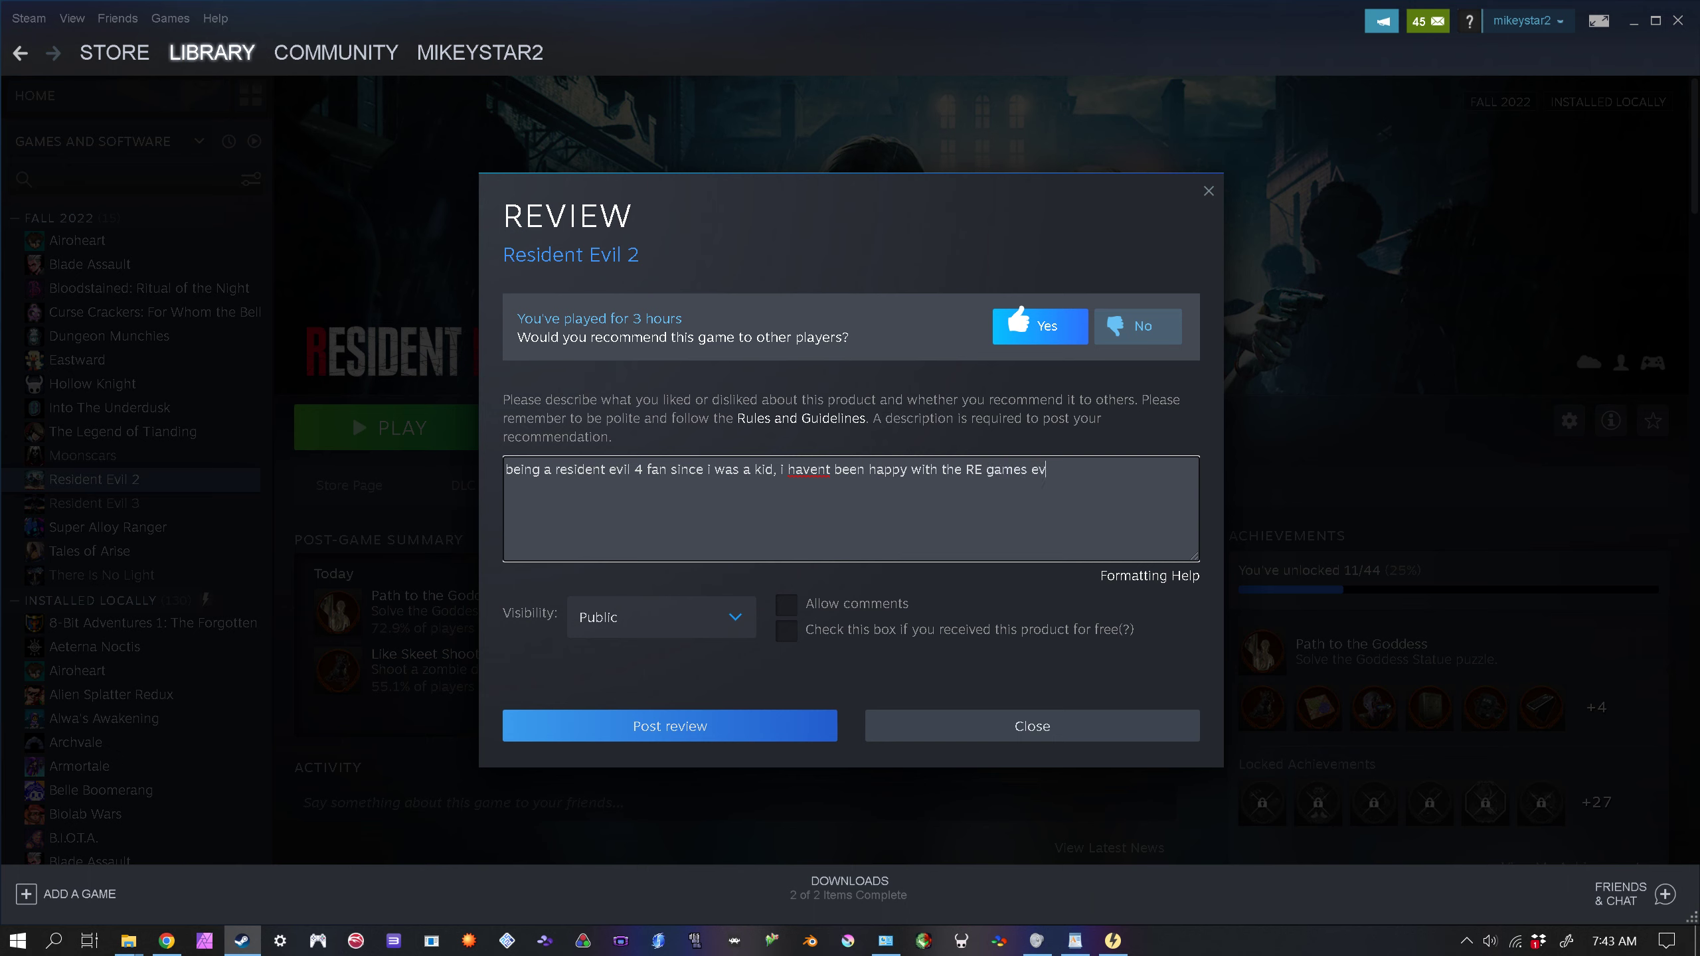
pyautogui.write('er since. bu')
pyautogui.press('BackSpace')
# Step: Continue the review with "and even with the 2 remake games i had enjoyed watching people playthrough it on youtube, but felt like it wasnt for me."
pyautogui.write('an')
pyautogui.write('d even with the ')
pyautogui.write('3')
pyautogui.write(' remake games ')
pyautogui.write('i had enjoy')
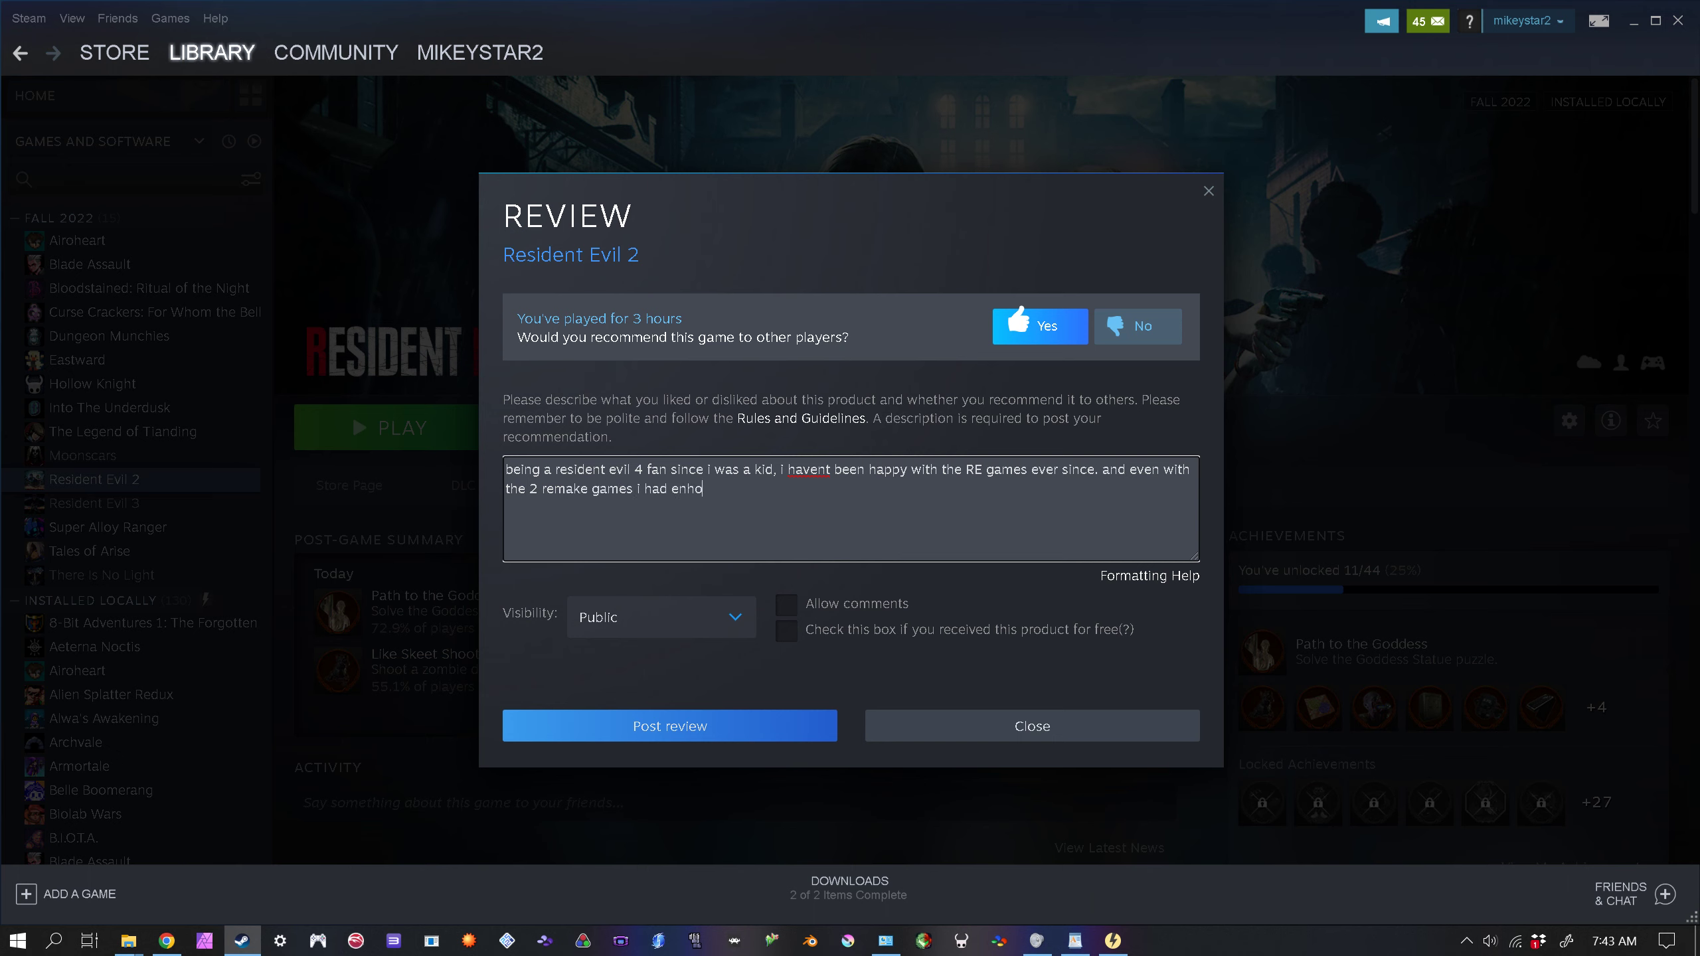
pyautogui.write('ed fo')
pyautogui.press('BackSpace')
pyautogui.write('watching')
pyautogui.press('BackSpace')
pyautogui.write('people playthrough it on yout')
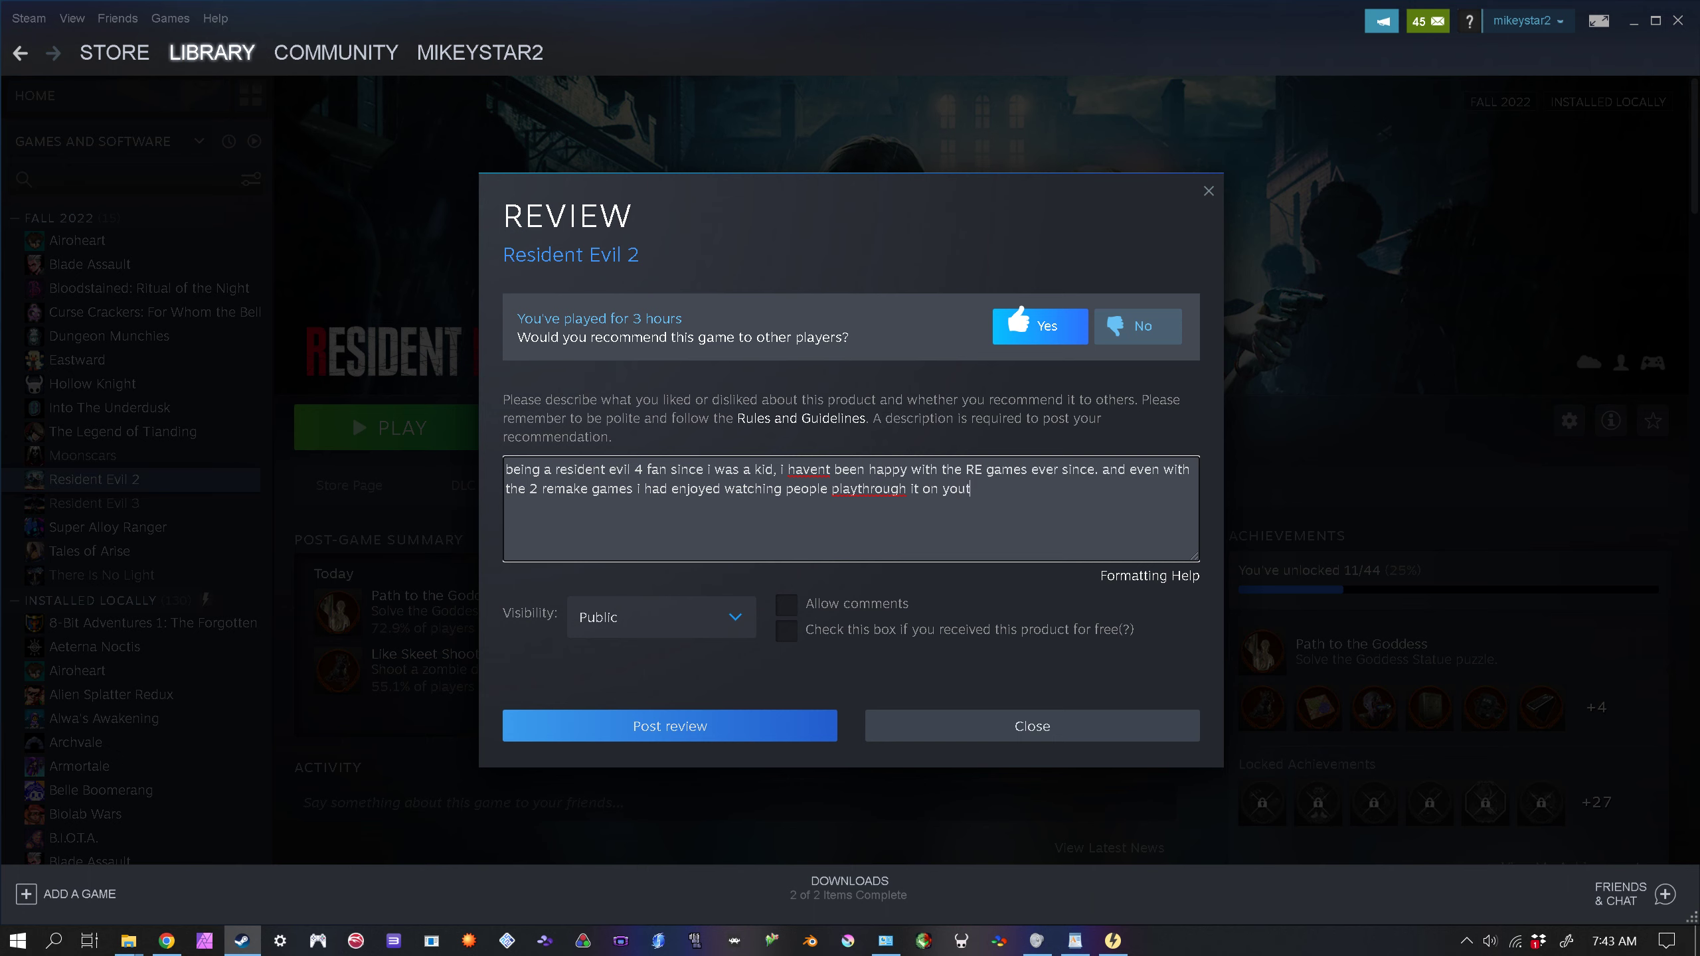
pyautogui.write('ube, but felt i')
pyautogui.write('ike it wasnt for me')
# Step: Continue the review with "with a different style of inventory management, and trading RE 4's big set piece"
pyautogui.write('with a dif')
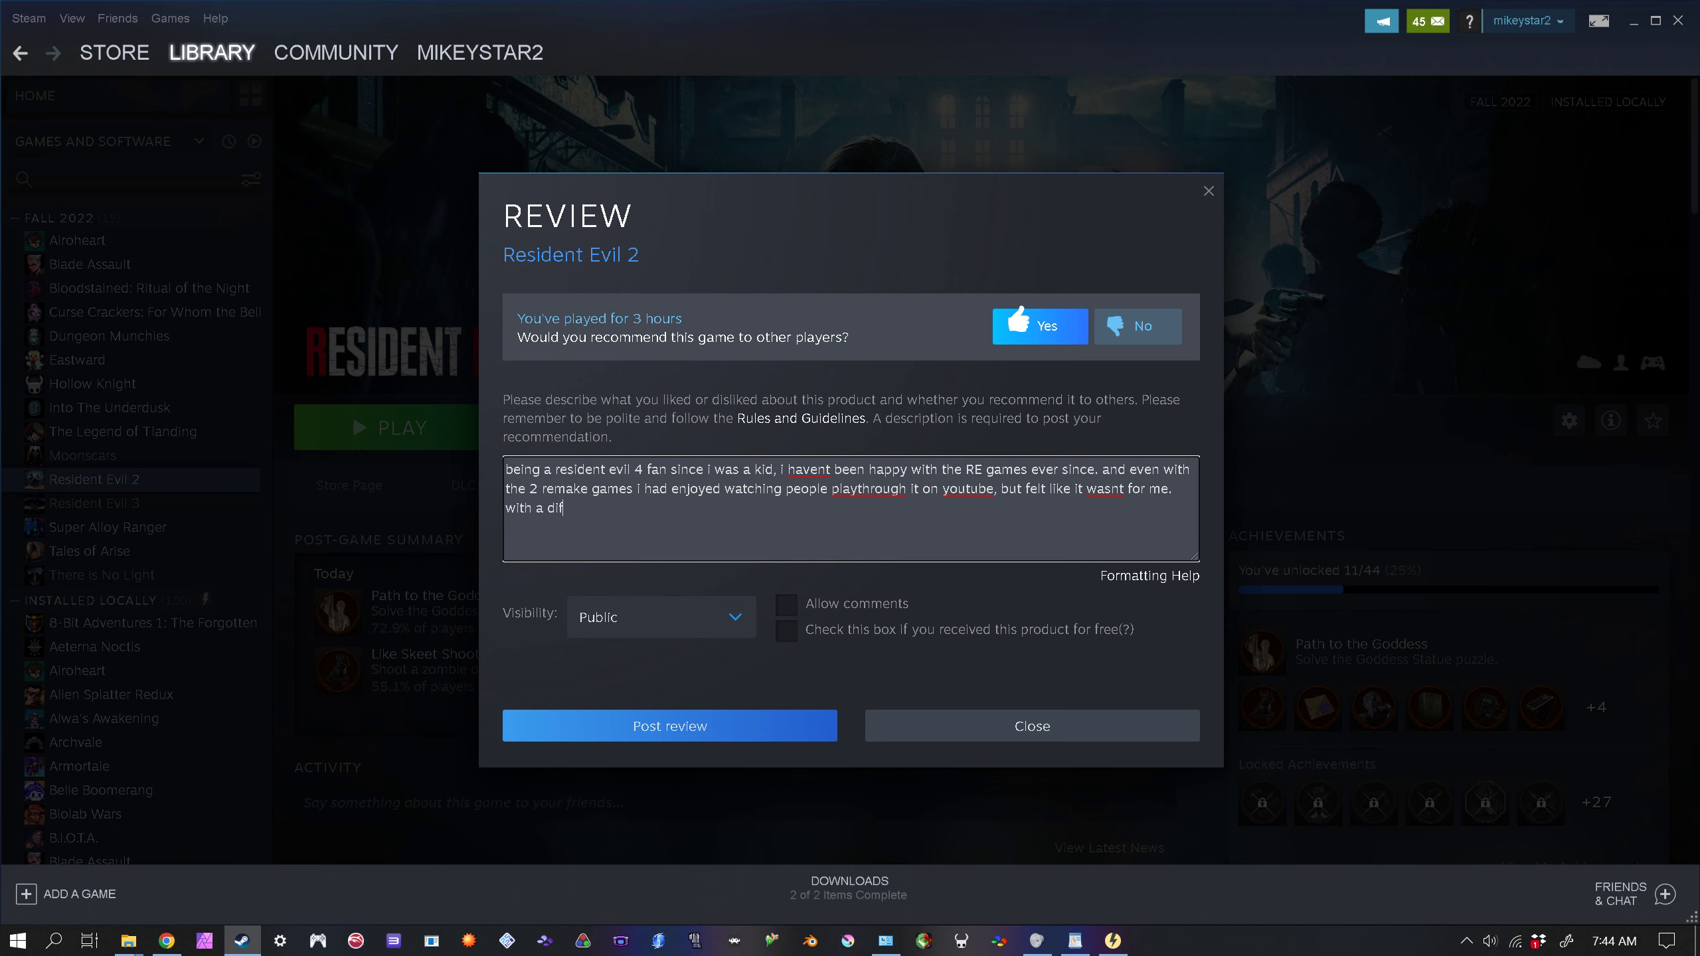
pyautogui.write('ferent style of inventory management, a')
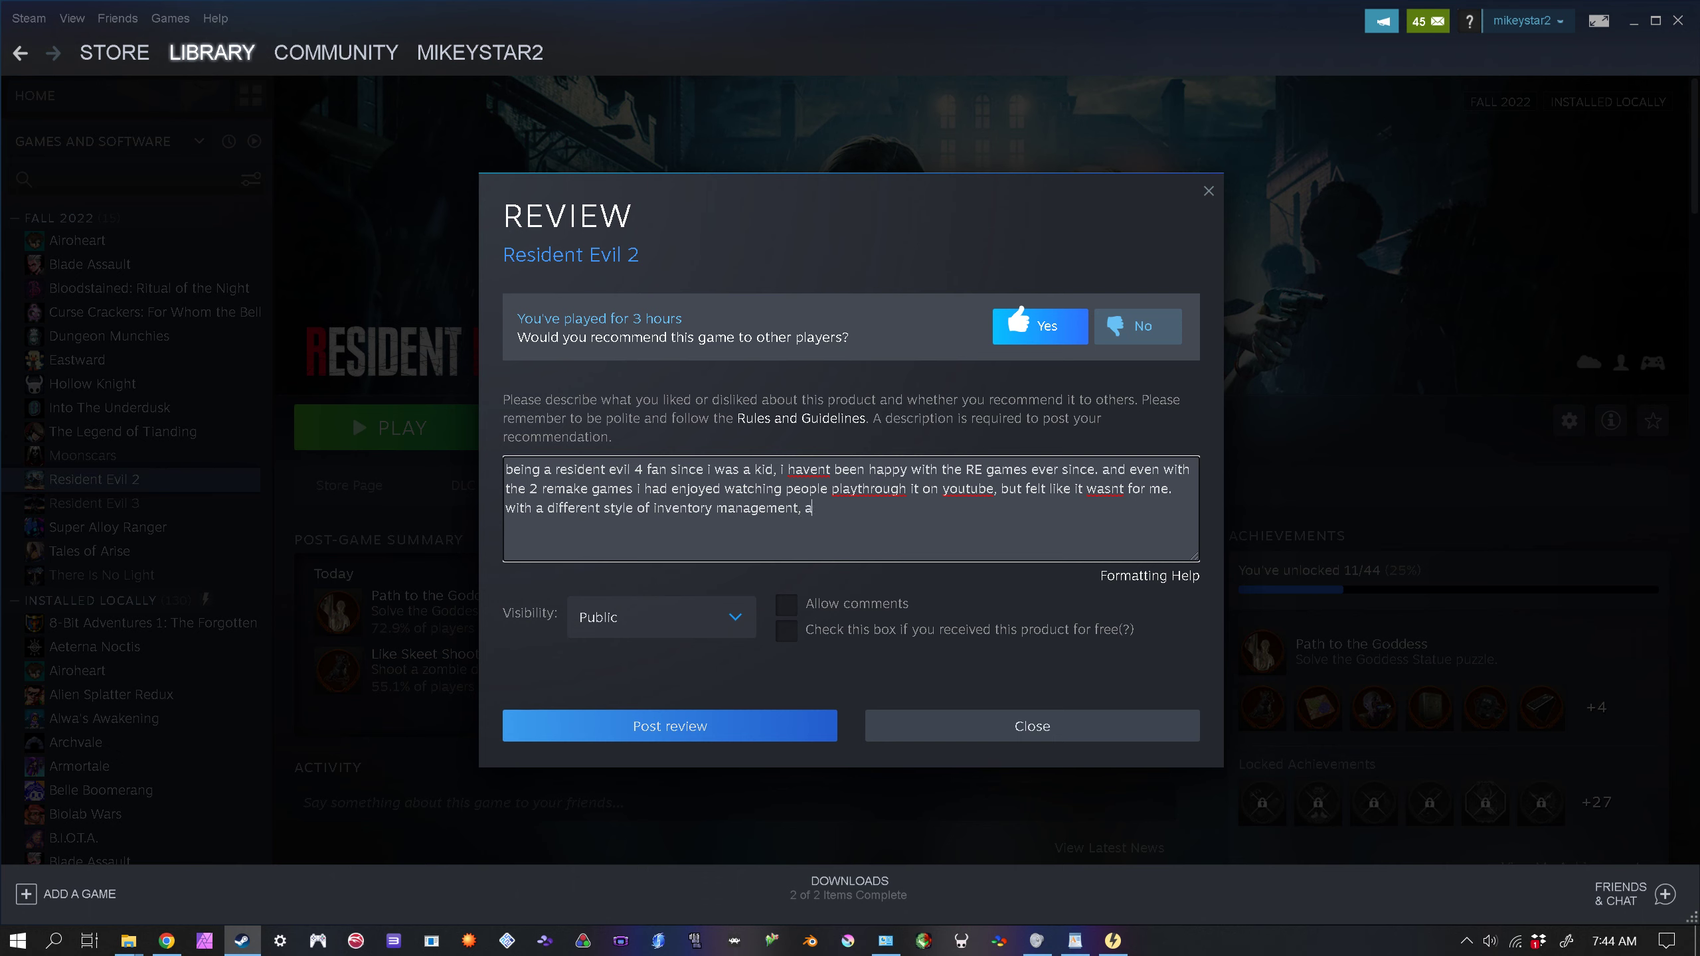
pyautogui.write('nd ff')
pyautogui.write('rading ')
pyautogui.write('RE')
pyautogui.write(" 4's")
pyautogui.write(' big')
pyautogui.write(' set picv')
pyautogui.press('BackSpace')
pyautogui.press('BackSpace')
pyautogui.write('ec')
pyautogui.write('e p')
# Step: Continue the sentence with "battles for cramped hallway zombie engagements didnt seem like my cup"
pyautogui.write('attles for c')
pyautogui.write('ra')
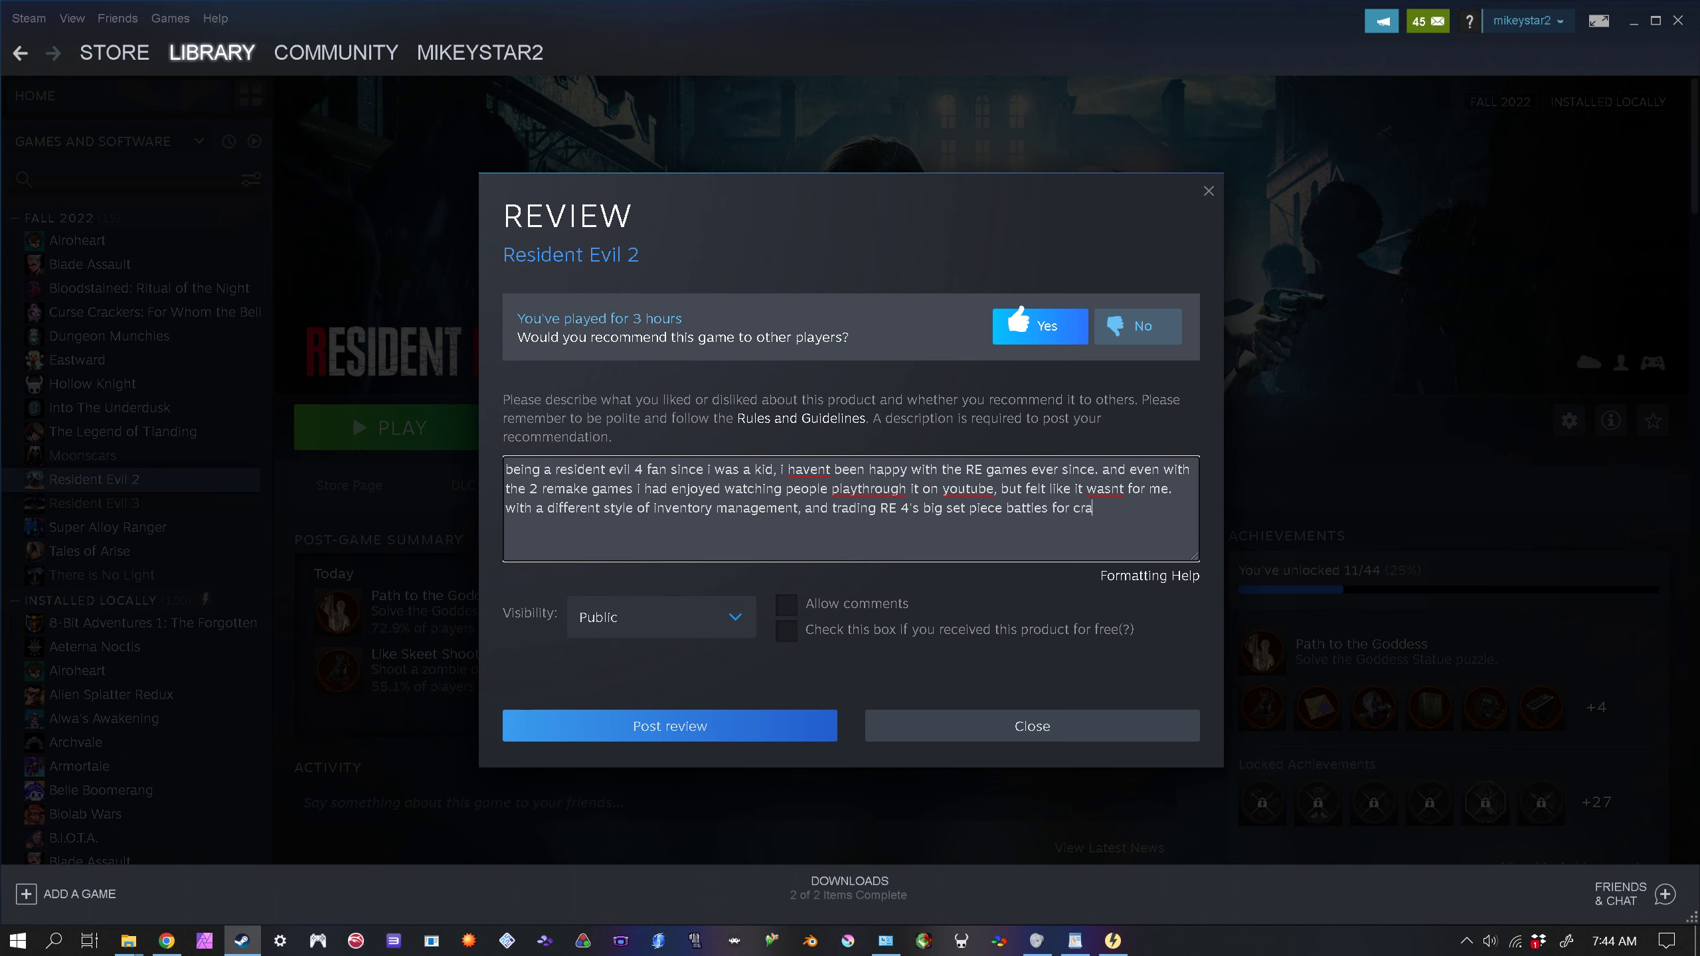
pyautogui.write('mped ha')
pyautogui.write('llway')
pyautogui.write(' zombie ')
pyautogui.write('engageme')
pyautogui.write('nts didnt see')
pyautogui.write('m like my c')
pyautogui.write('o')
pyautogui.write('p ')
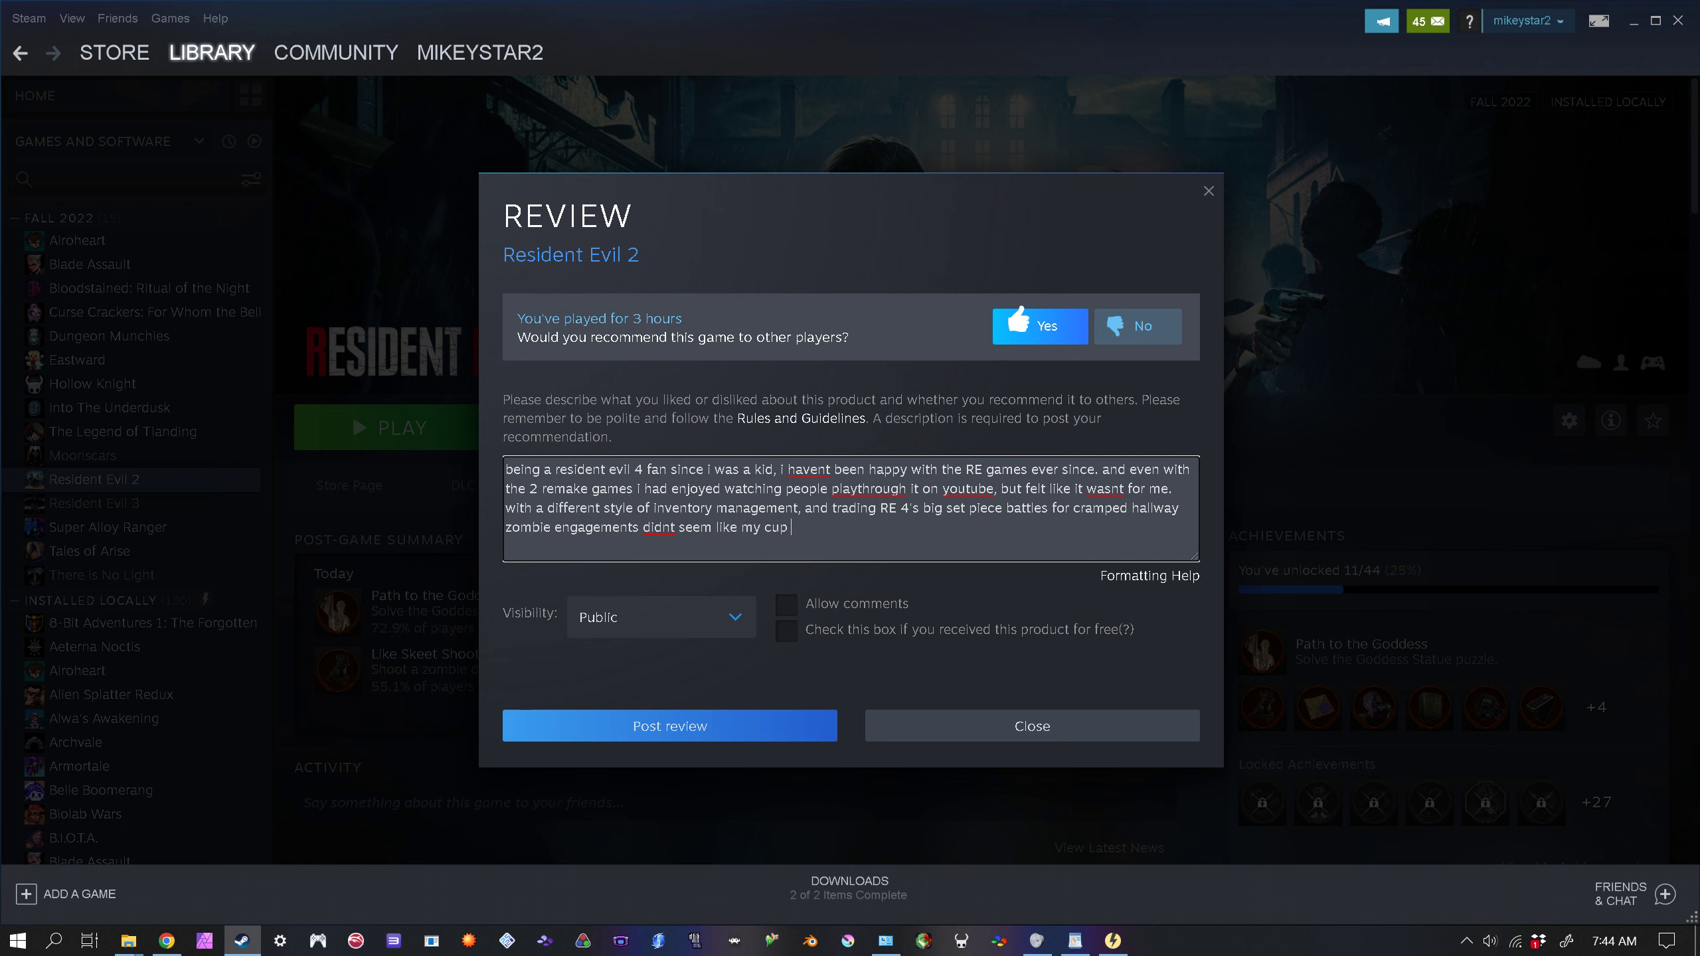
# Step: Continue the review with "of tea. But all these years later, suddenly this game is hitting like a million bucks."
pyautogui.write('of tea. But a')
pyautogui.write('ll these ')
pyautogui.write('yeat')
pyautogui.write('s ')
pyautogui.write('later, s')
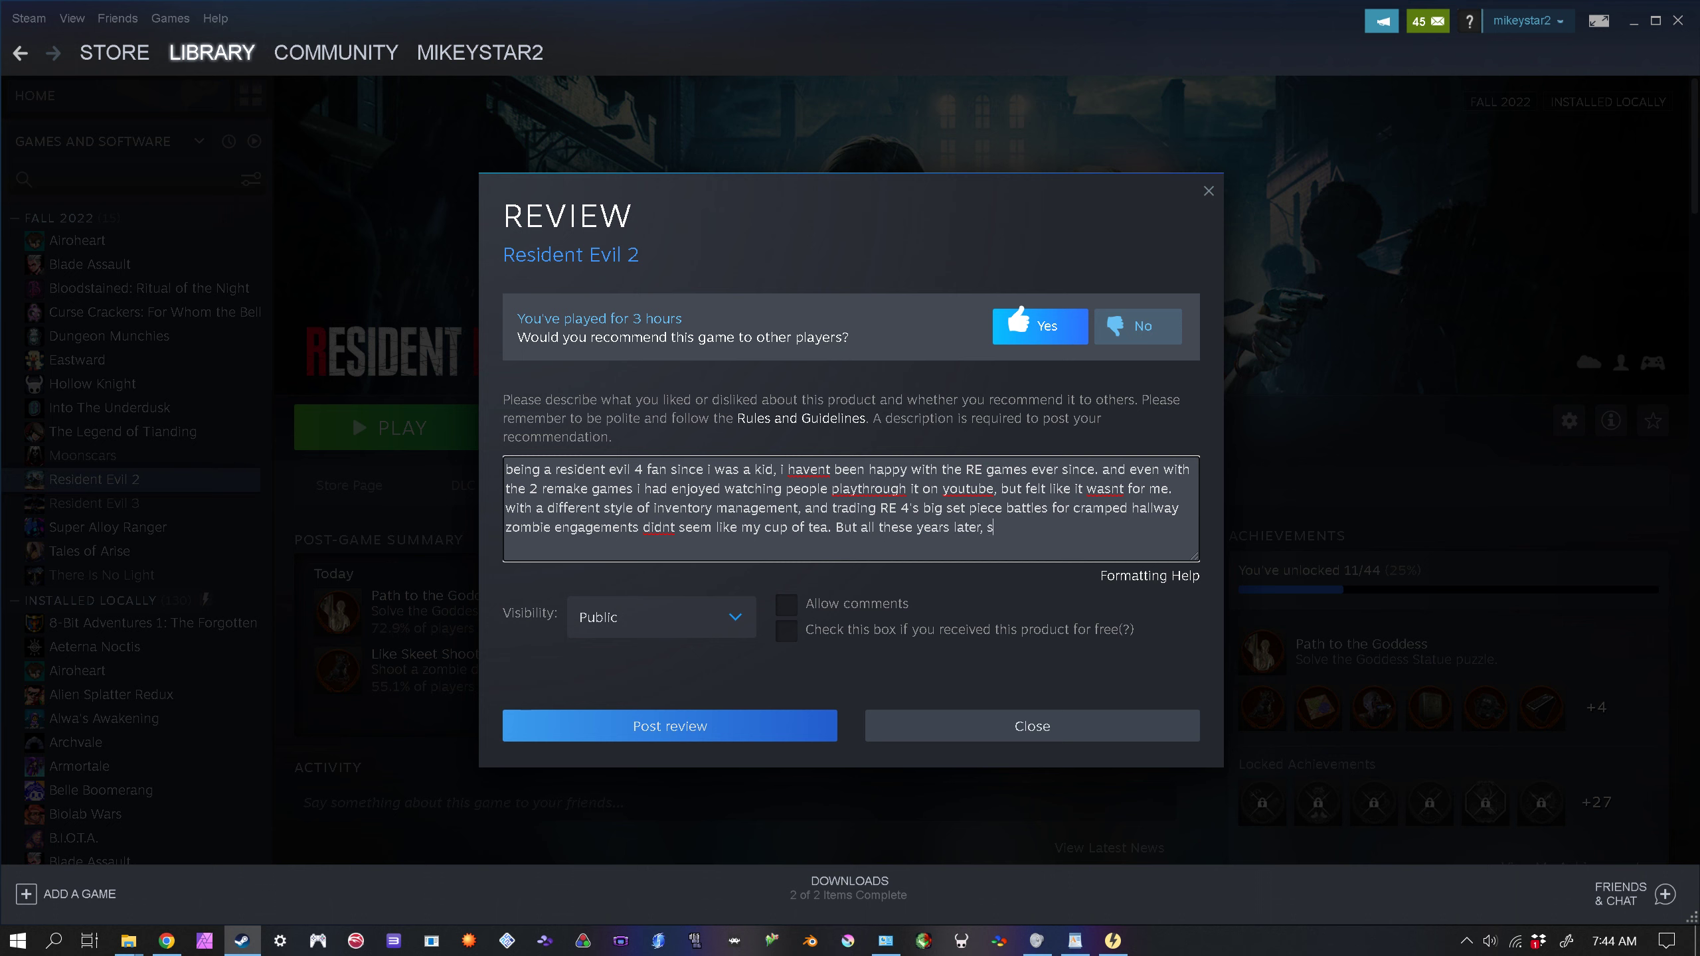
pyautogui.write('uddenly this game ishila')
pyautogui.press('BackSpace')
pyautogui.press('BackSpace')
pyautogui.press('BackSpace')
pyautogui.write('hitting lie')
pyautogui.press('BackSpace')
pyautogui.write('ke a milli')
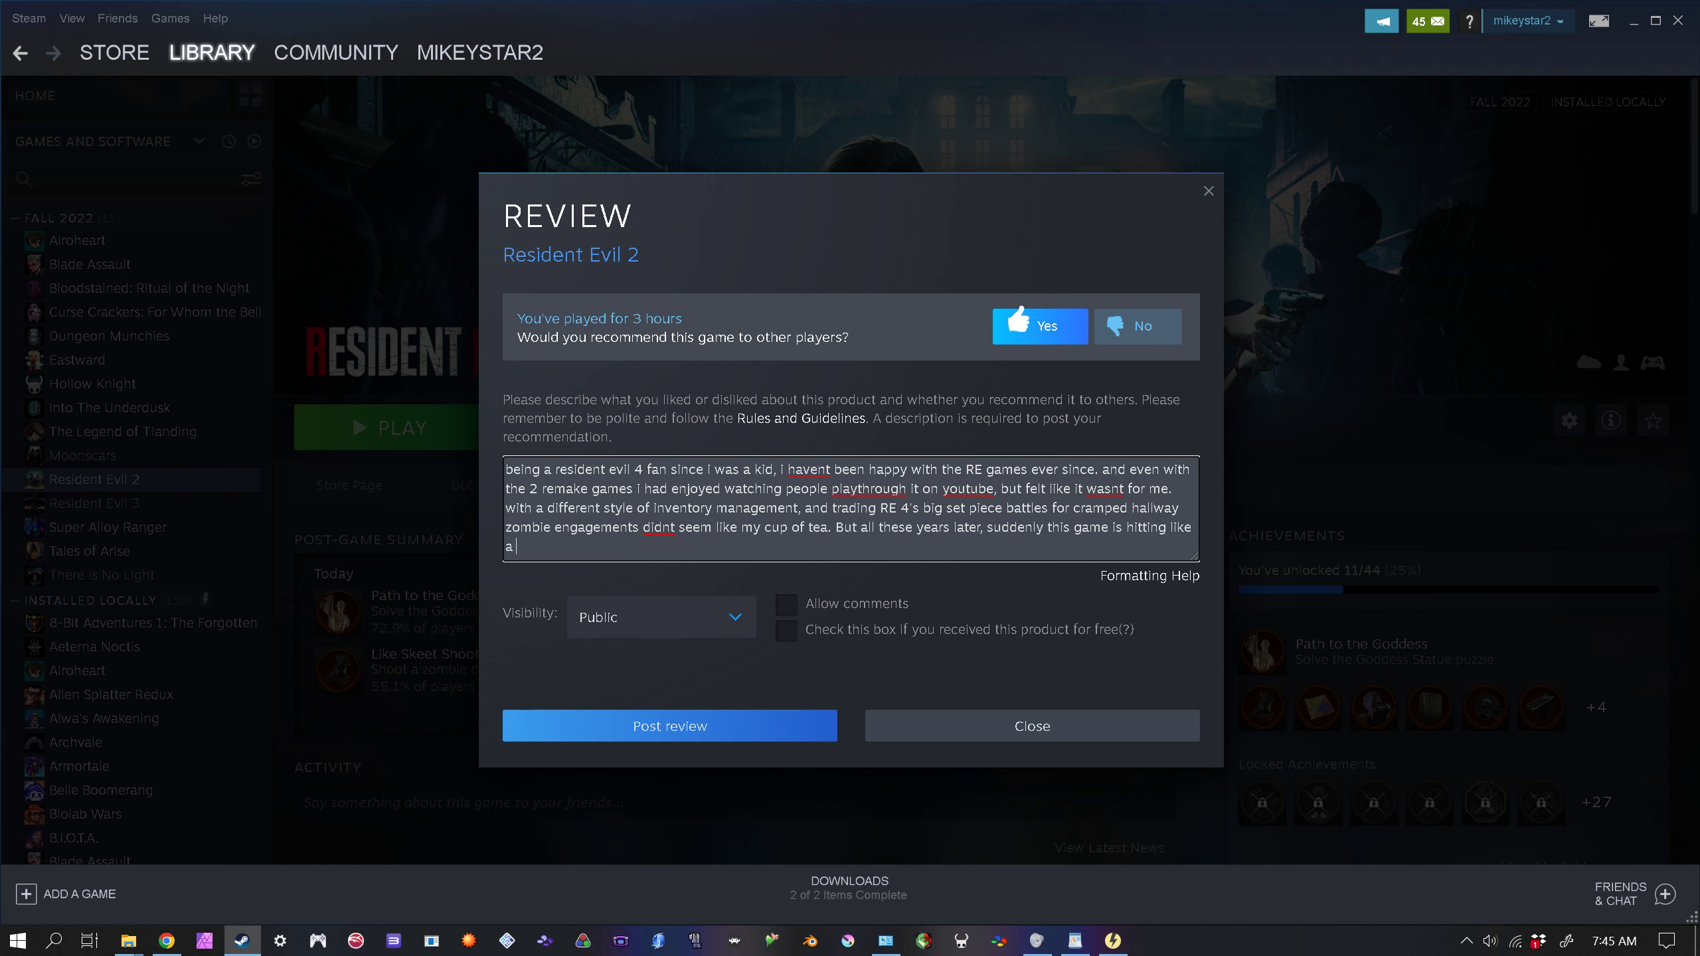
pyautogui.write('on bucks.')
# Step: Add to the review "having learned to love MnK with games like fortnite and halo, i was pleasantly surprised when"
pyautogui.write('having learned to lov')
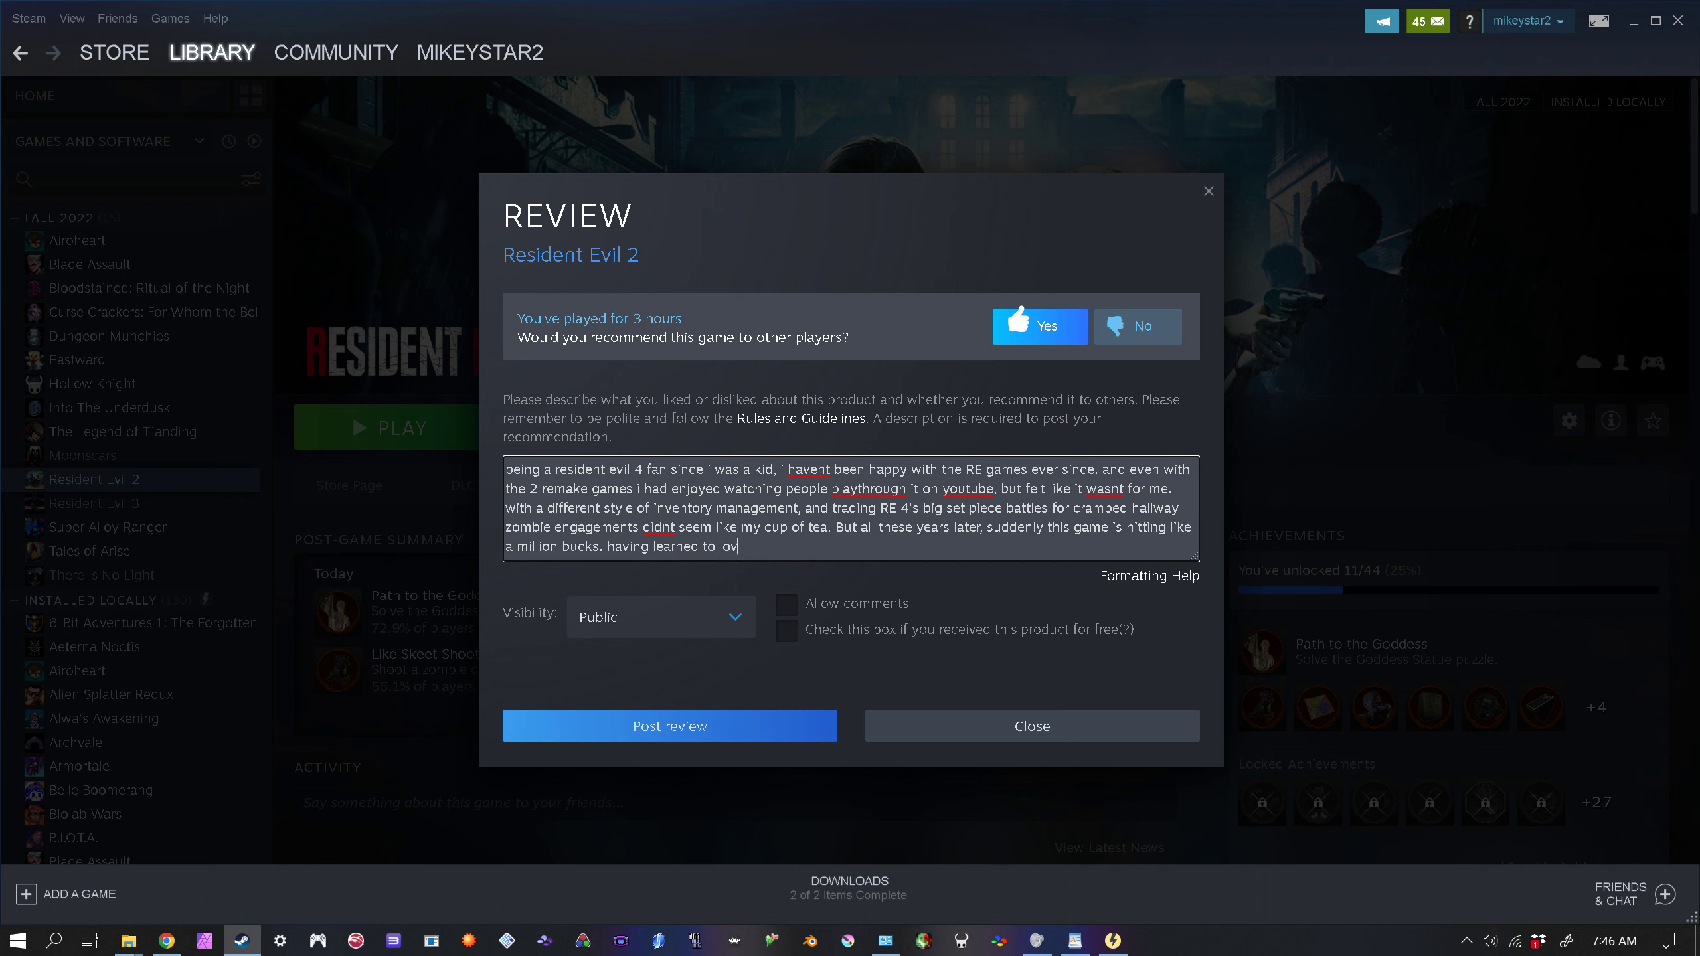
pyautogui.write('e MnK with games like fortnite')
pyautogui.write('and h')
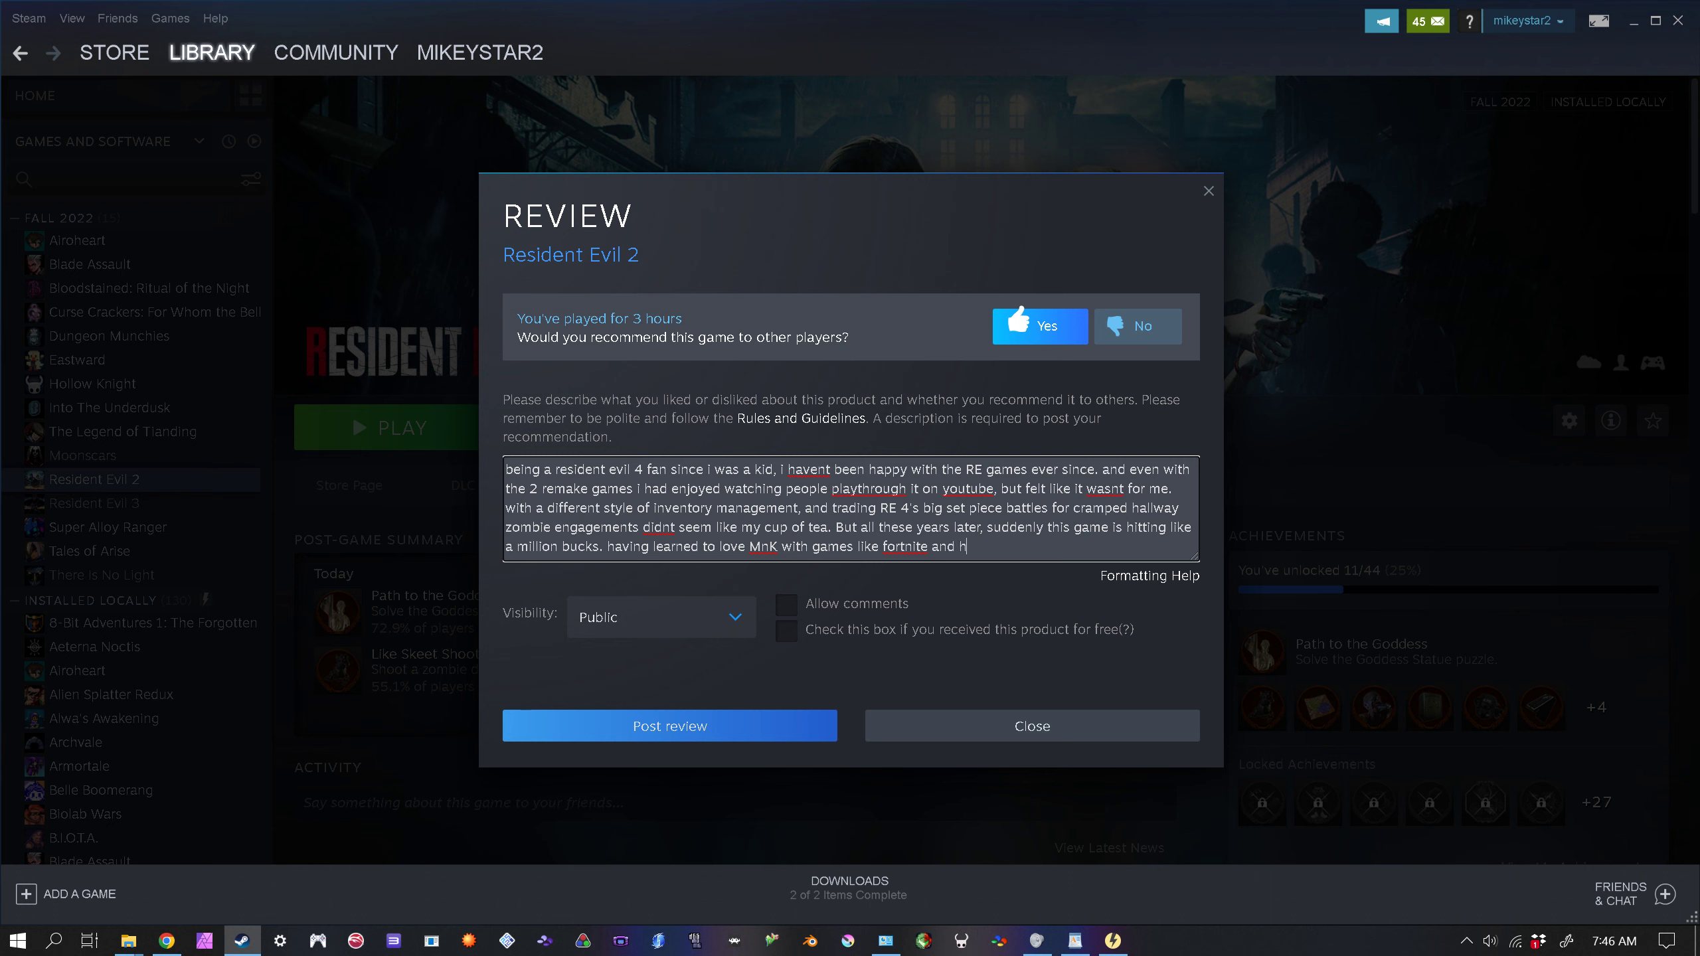
pyautogui.write('alo')
pyautogui.write('i was ple')
pyautogui.write('s')
pyautogui.write('asant')
pyautogui.write('ly s')
pyautogui.write('urprised ')
pyautogui.write('wh')
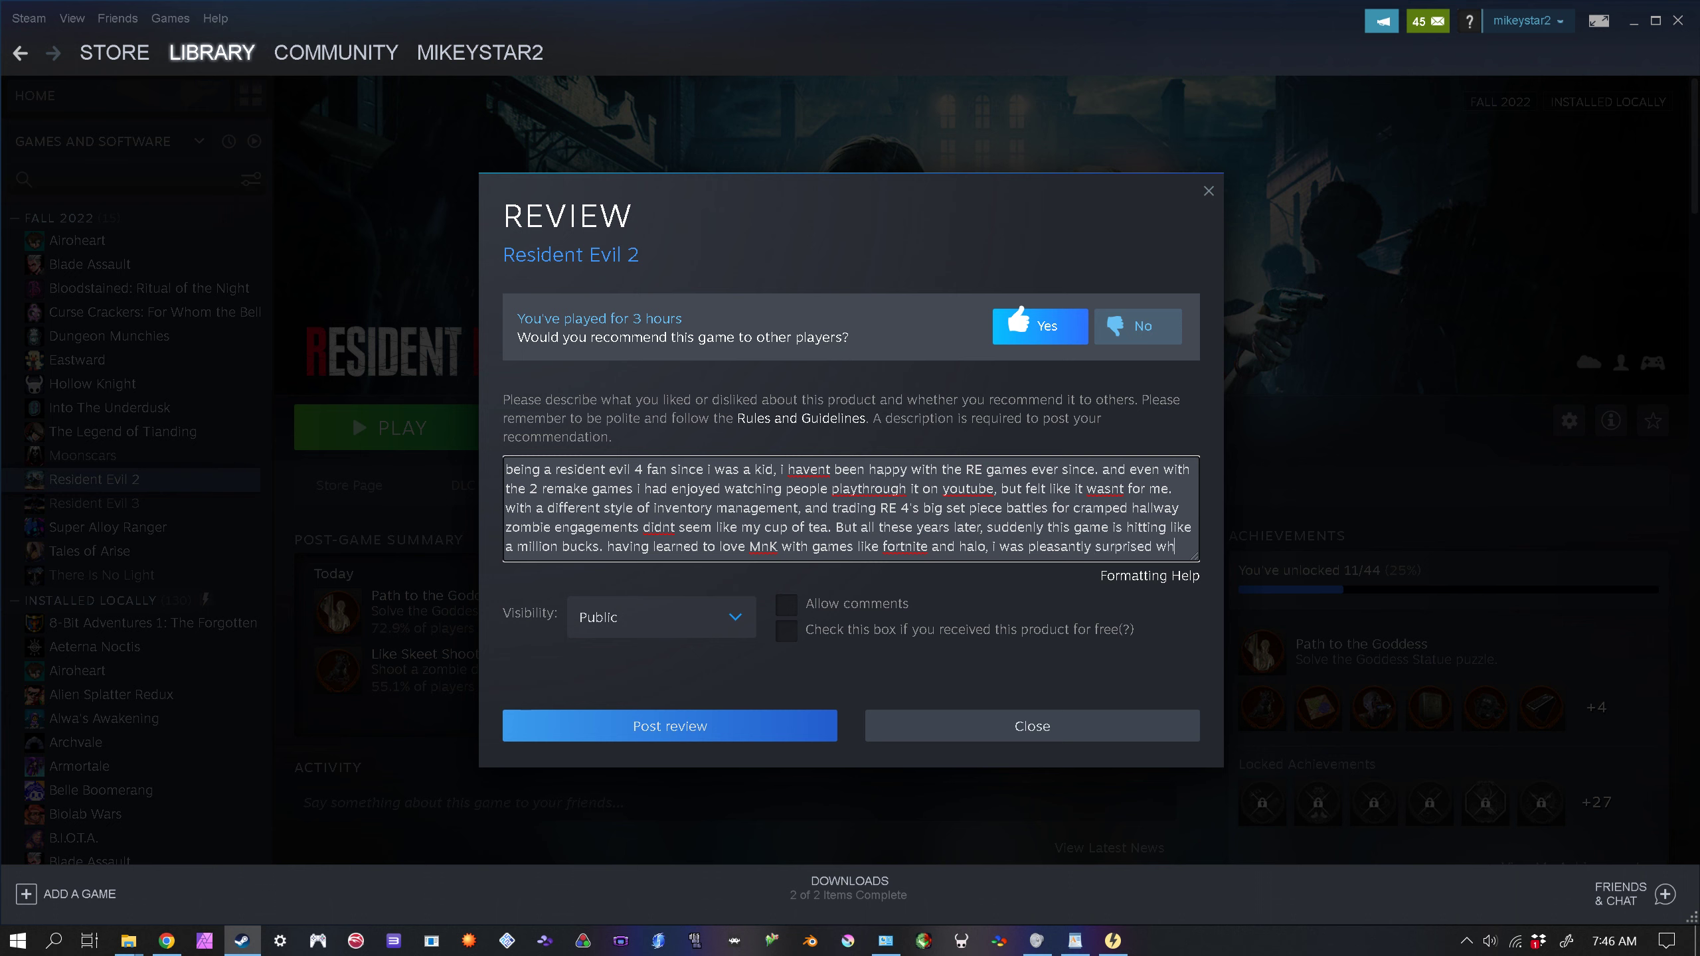
pyautogui.write('n ien ')
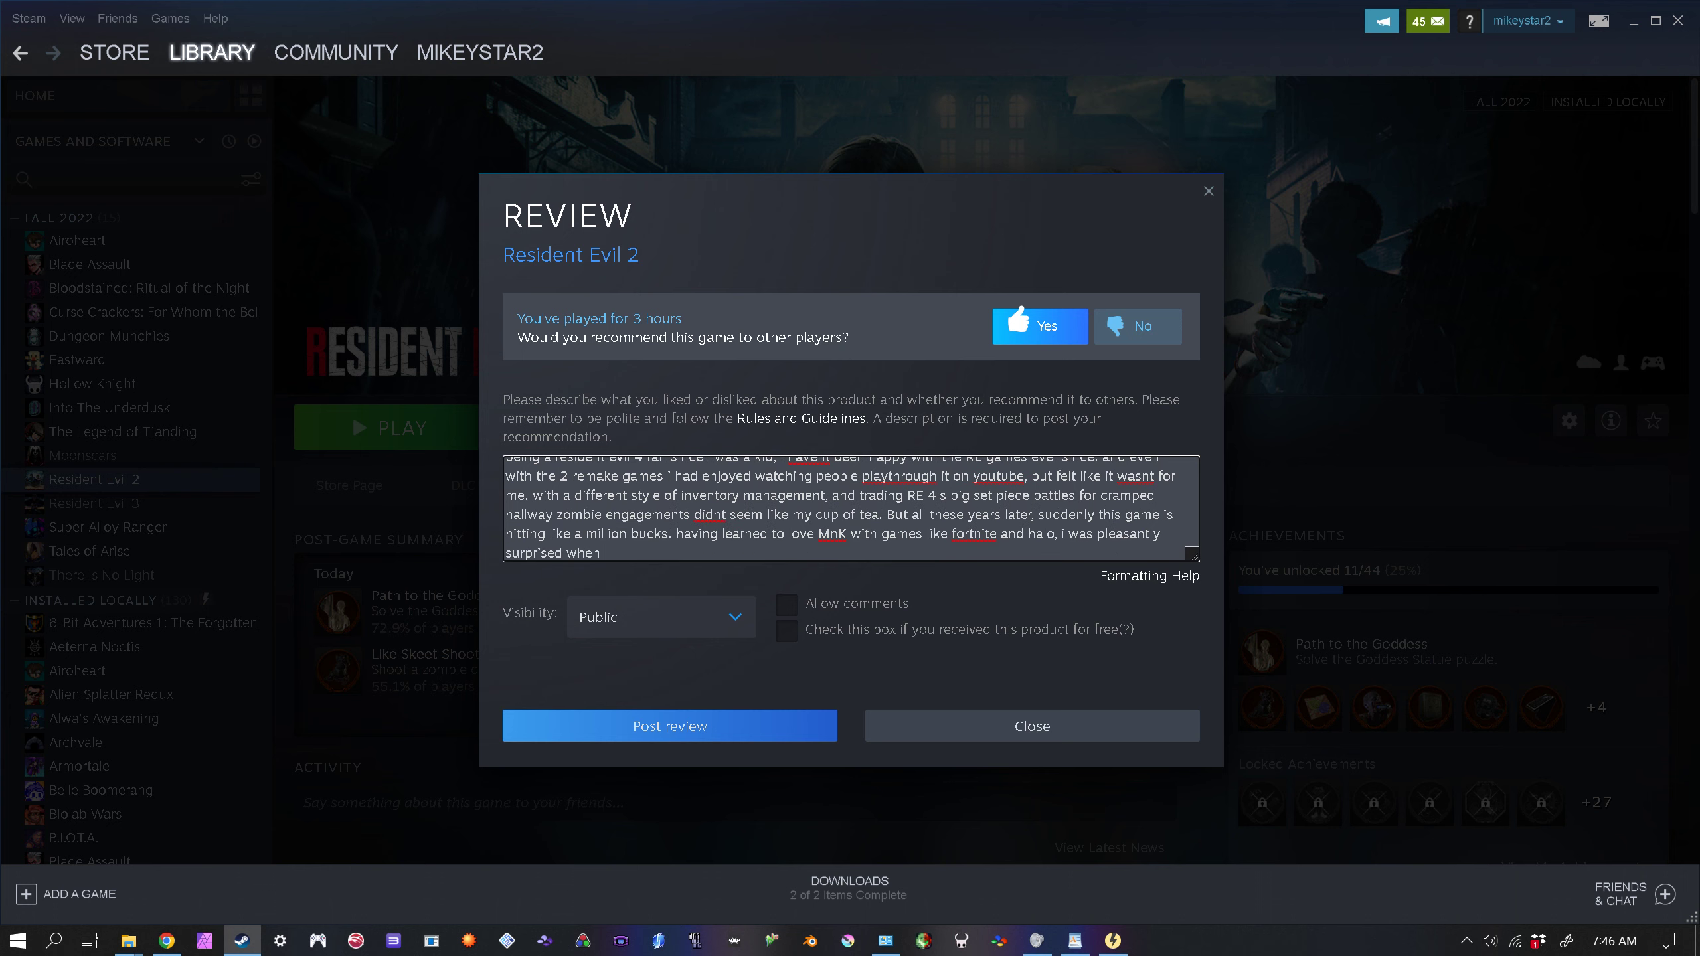
# Step: Continue the sentence with "i fired up this game and was greeted with satisfying mechanics, and a look senstivity that"
pyautogui.write('firfire')
pyautogui.write('this game and was greeted with satid')
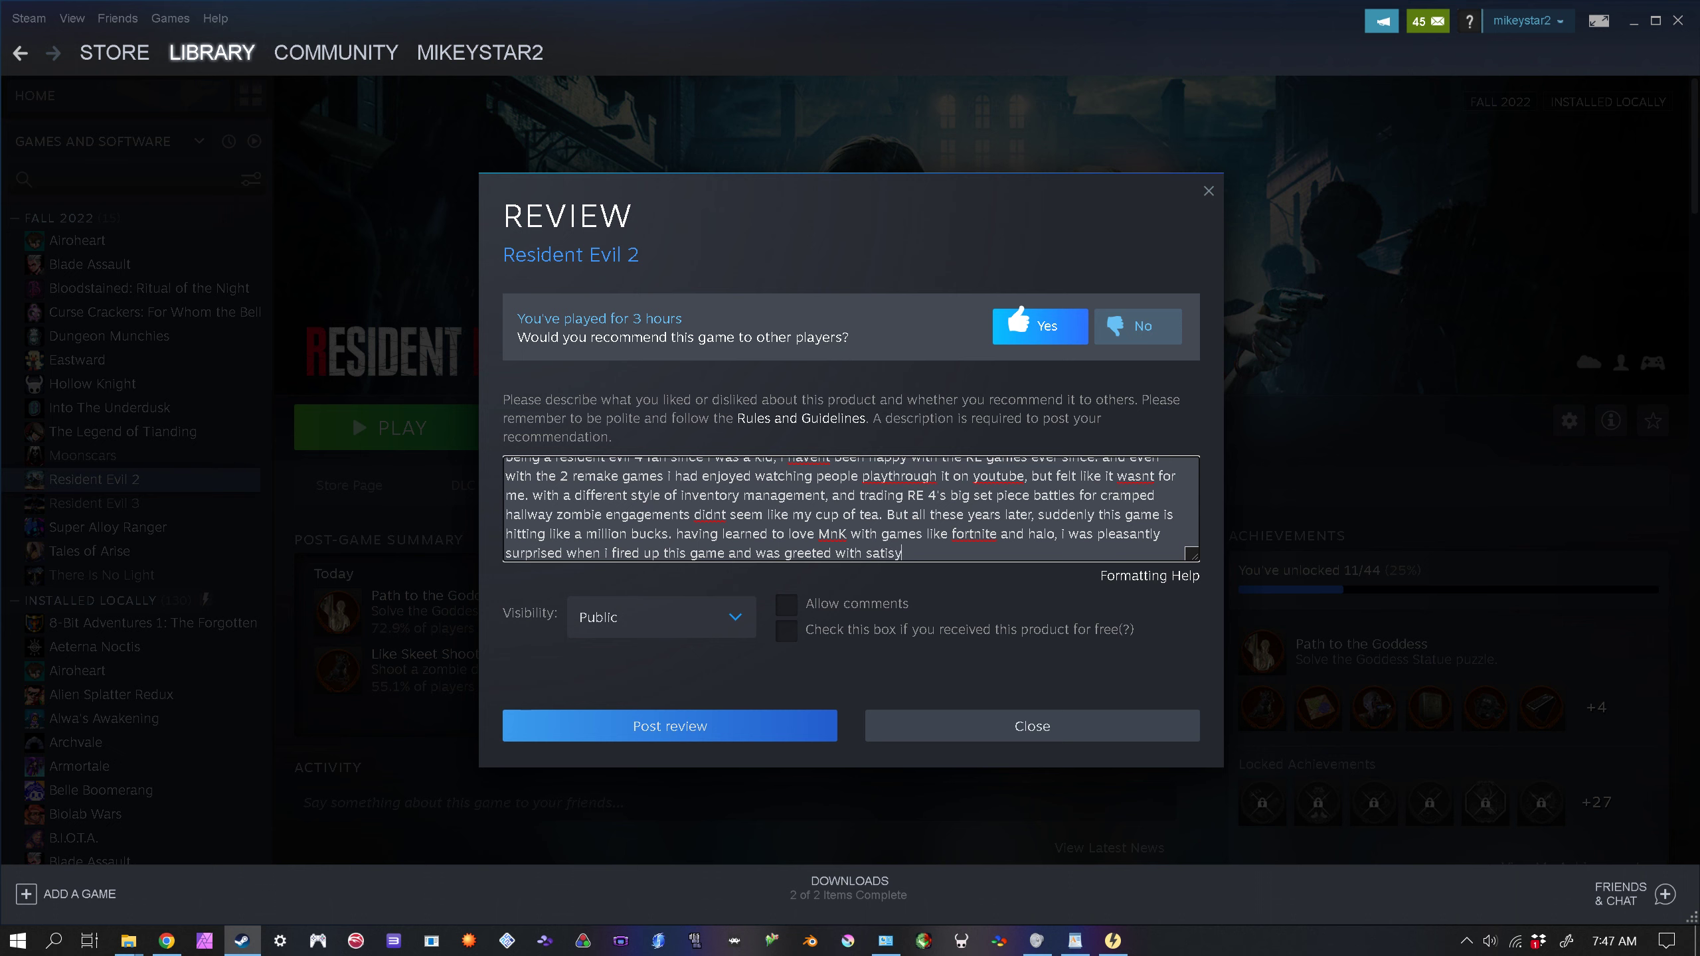
pyautogui.press('BackSpace')
pyautogui.write('sf')
pyautogui.press('BackSpace')
pyautogui.press('BackSpace')
pyautogui.write('ying')
pyautogui.write('mechanics')
pyautogui.write(', and a')
pyautogui.write(' look senst')
pyautogui.write('bvity tha')
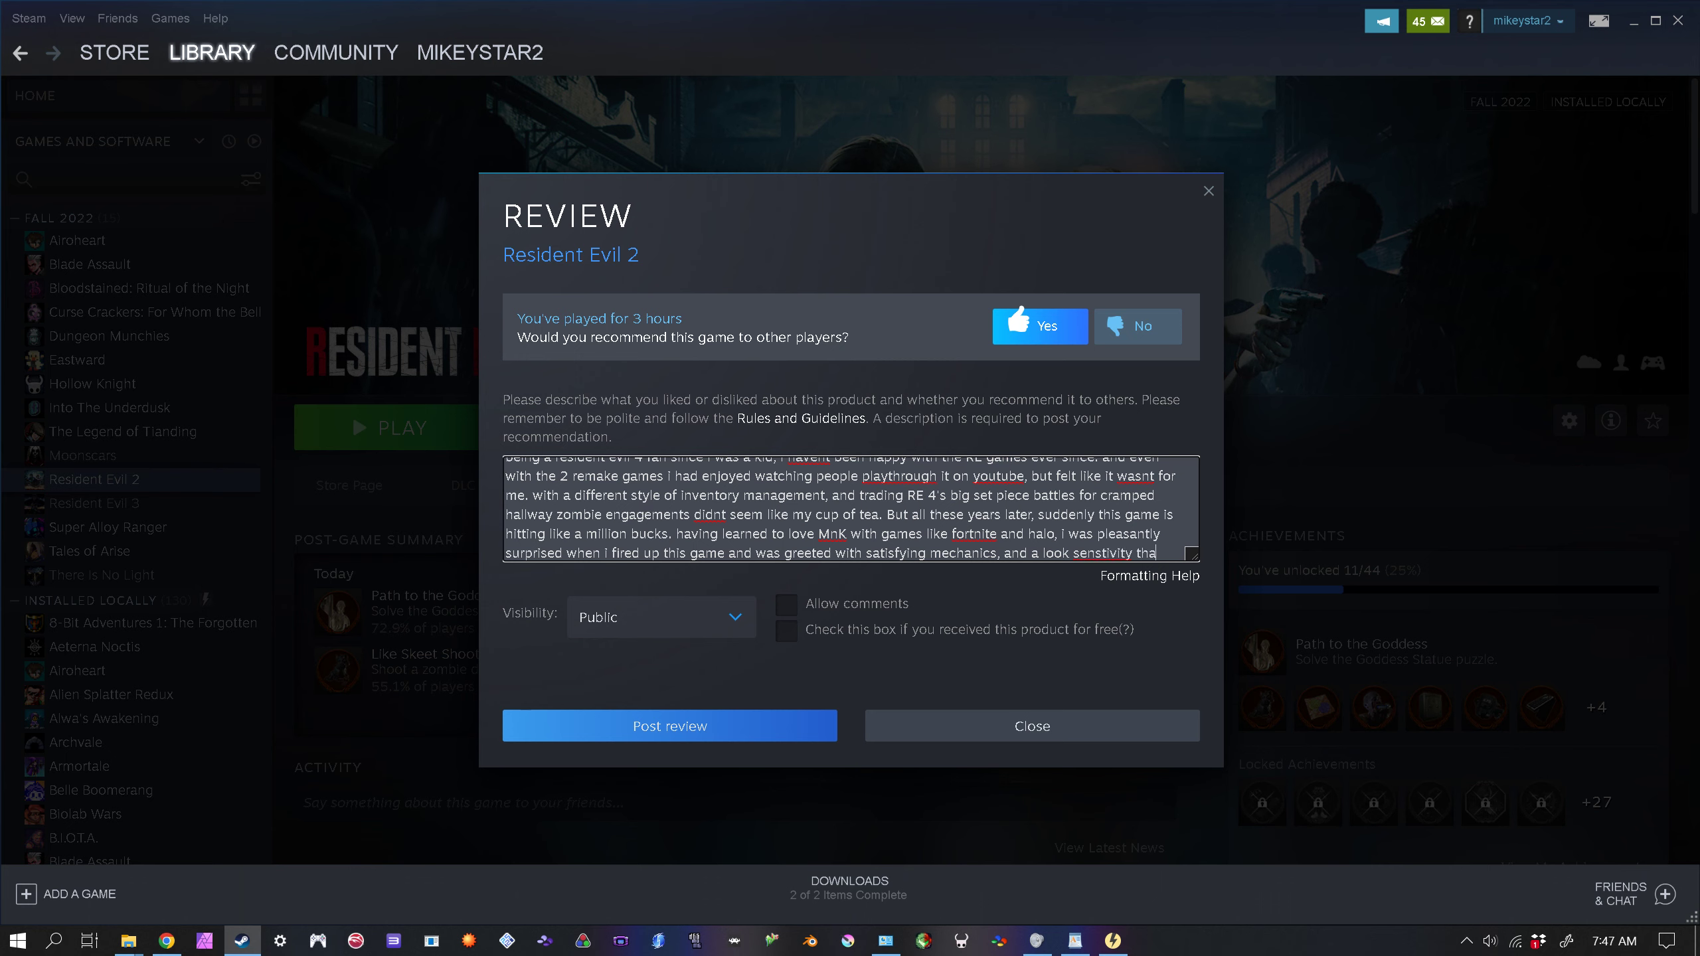
# Step: Finish the sentence with "allows me to feel 'cracked' as i spin around doing 180's and 360's and popping zombies in the head."
pyautogui.write('t allow')
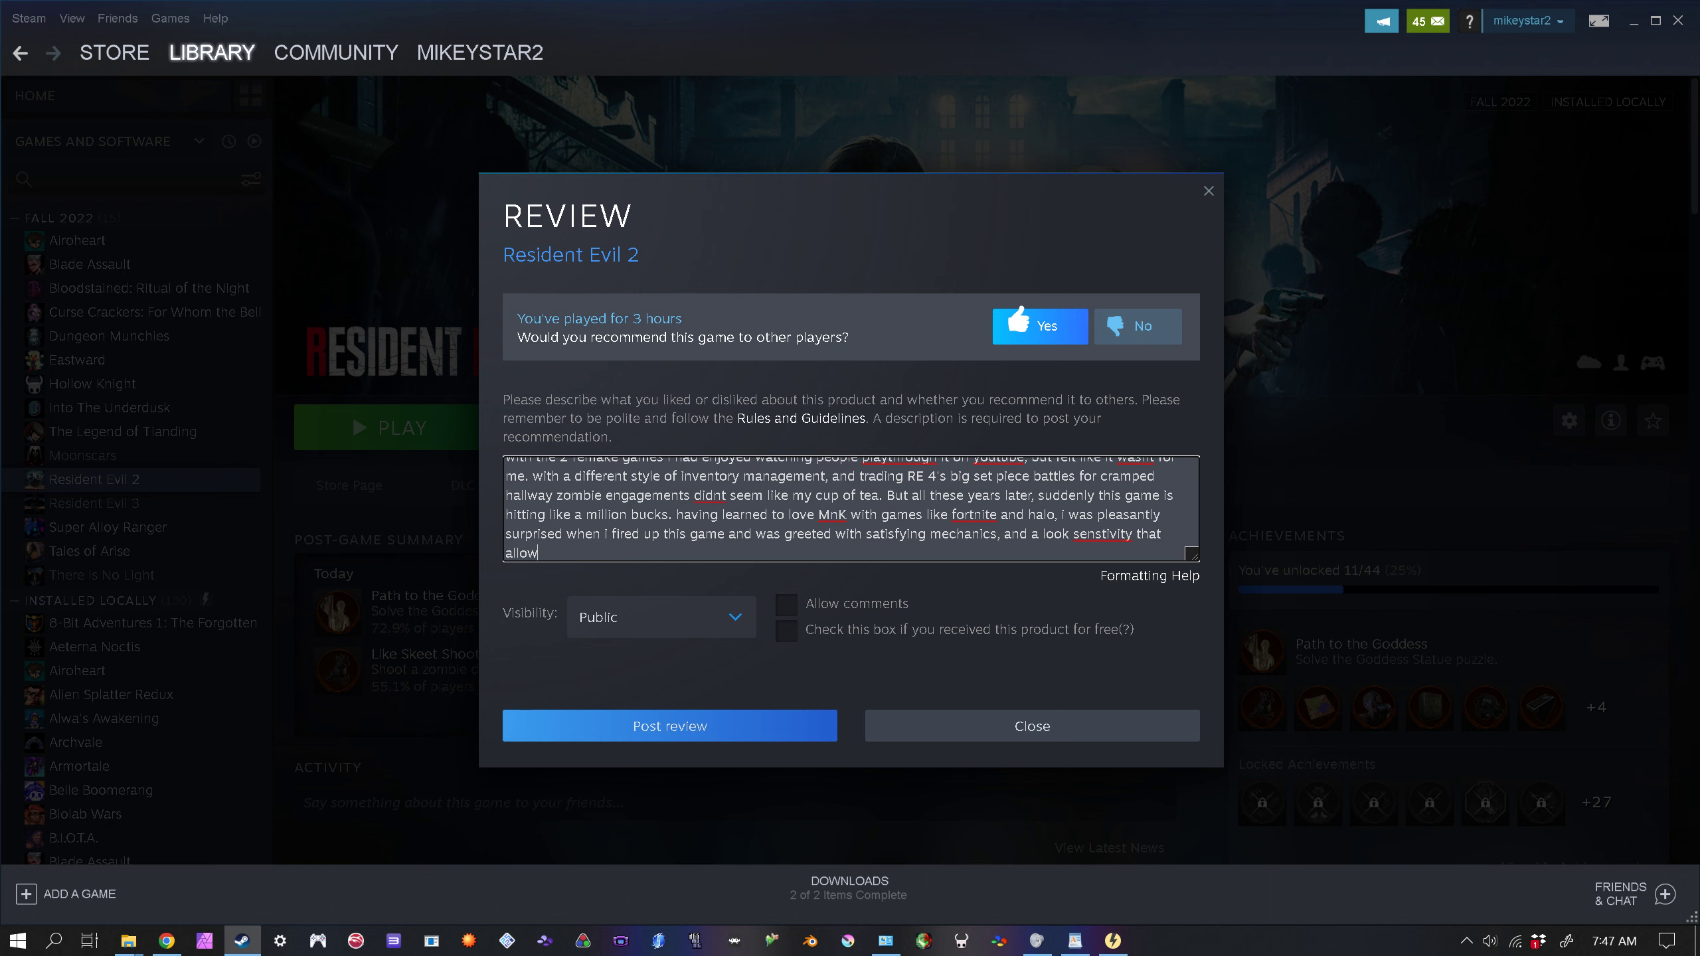
pyautogui.write('s me to feel "cracked" as i')
pyautogui.press('BackSpace')
pyautogui.press('BackSpace')
pyautogui.press('BackSpace')
pyautogui.write('spin around doing')
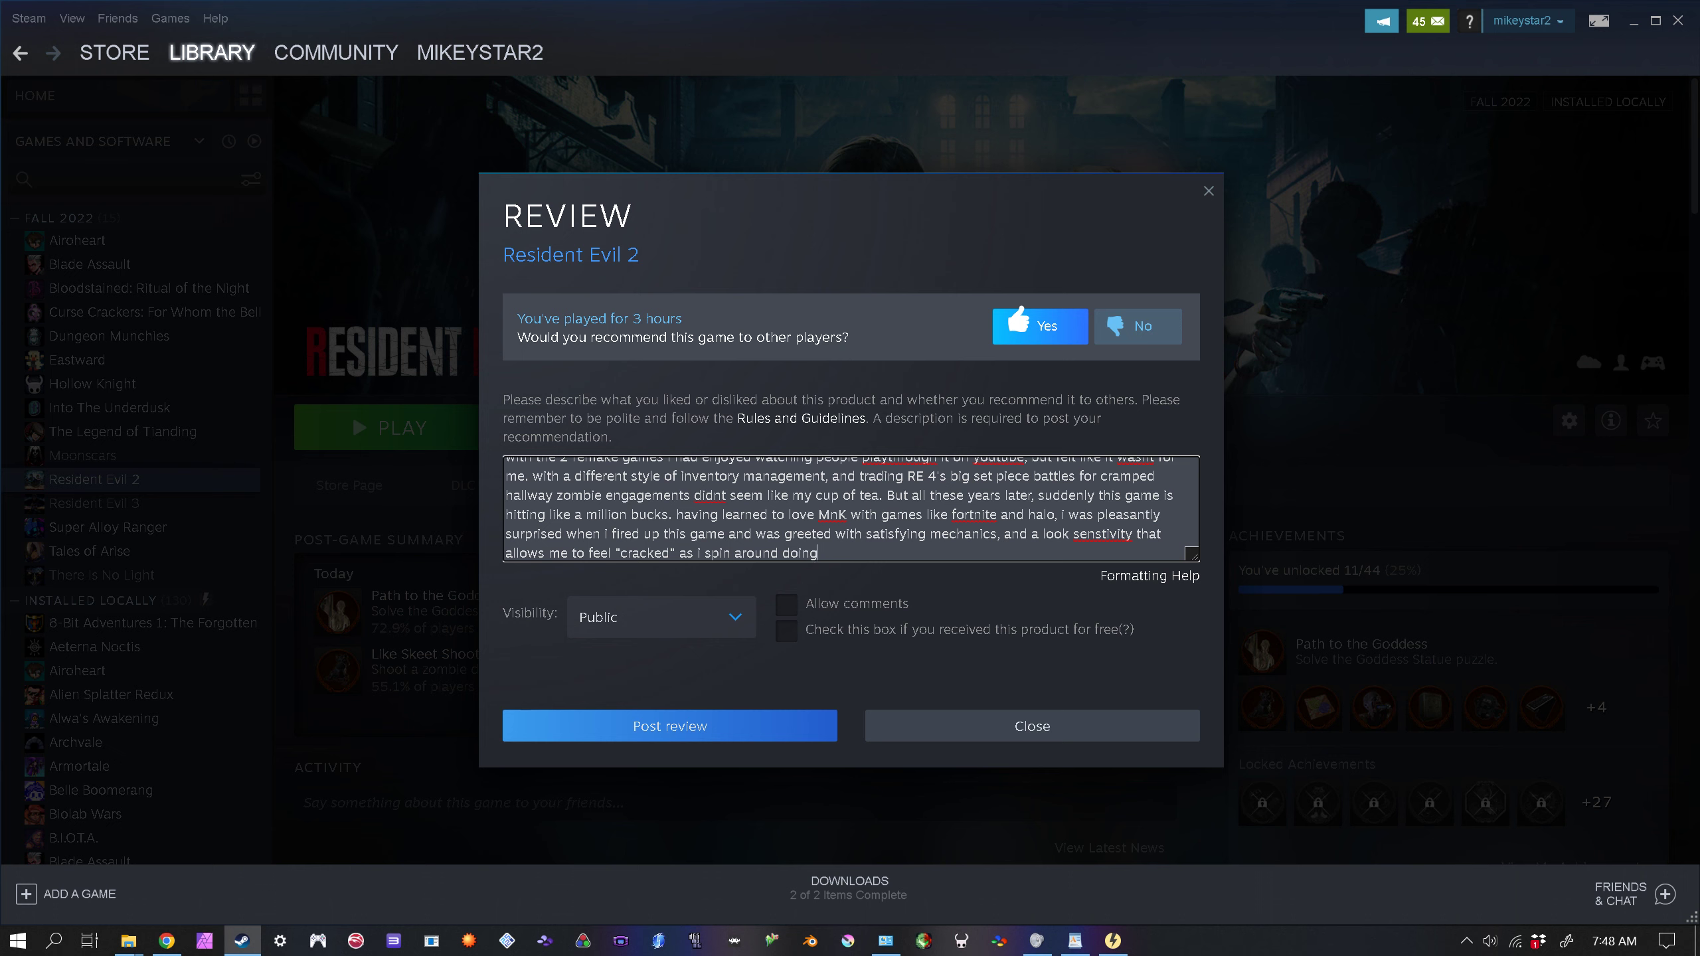
pyautogui.write(" 180's and 360's and popping zombies in the h")
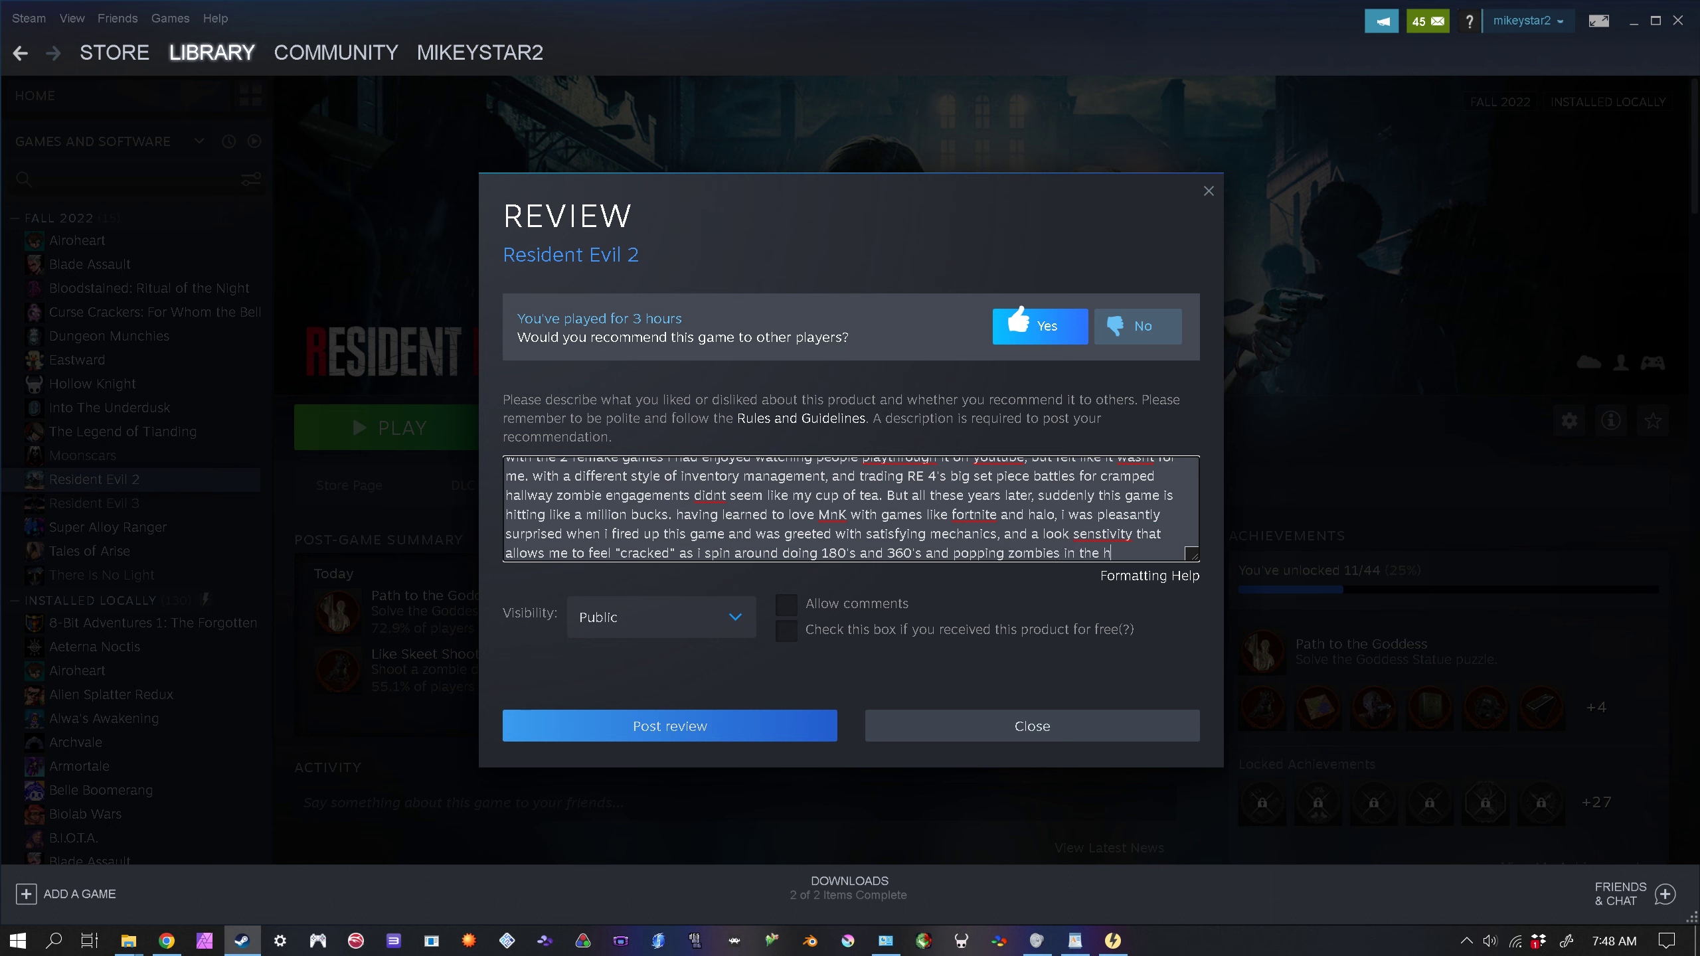
pyautogui.write('ead.')
pyautogui.write('/')
pyautogui.press('BackSpace')
# Step: Add to the review "Do i wish these games were longer? yes, do I wish there was more of them? yes"
pyautogui.write('. Do i wish these ')
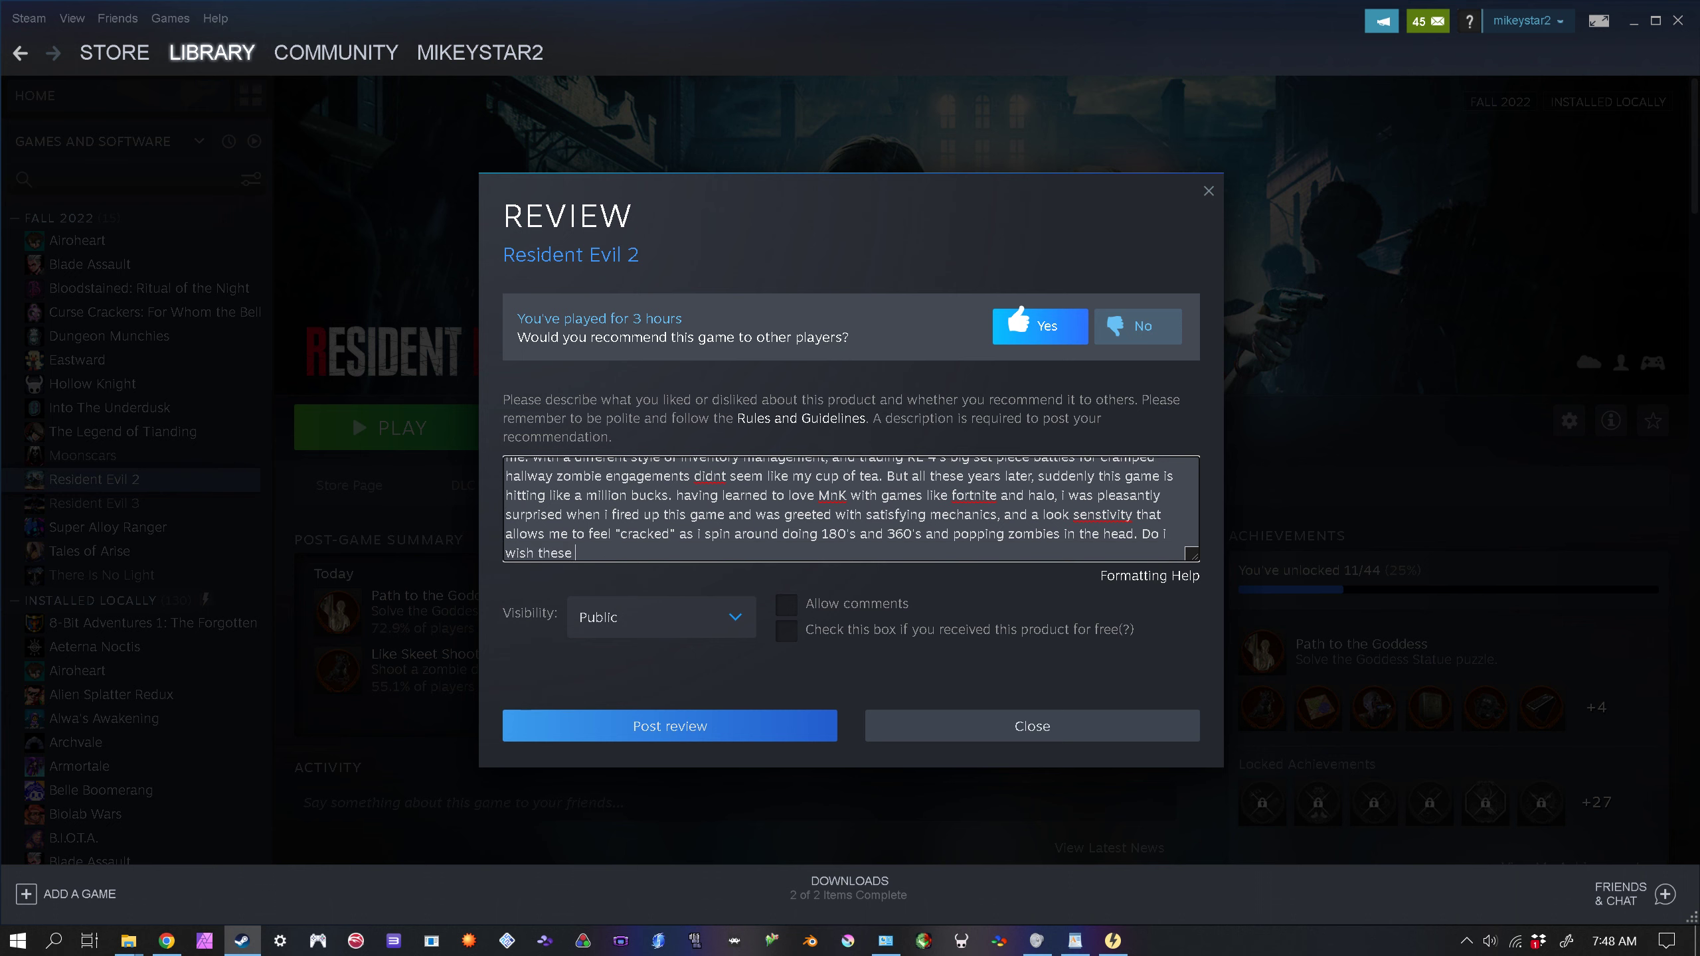
pyautogui.write('games were longer? yes, do I wish there w')
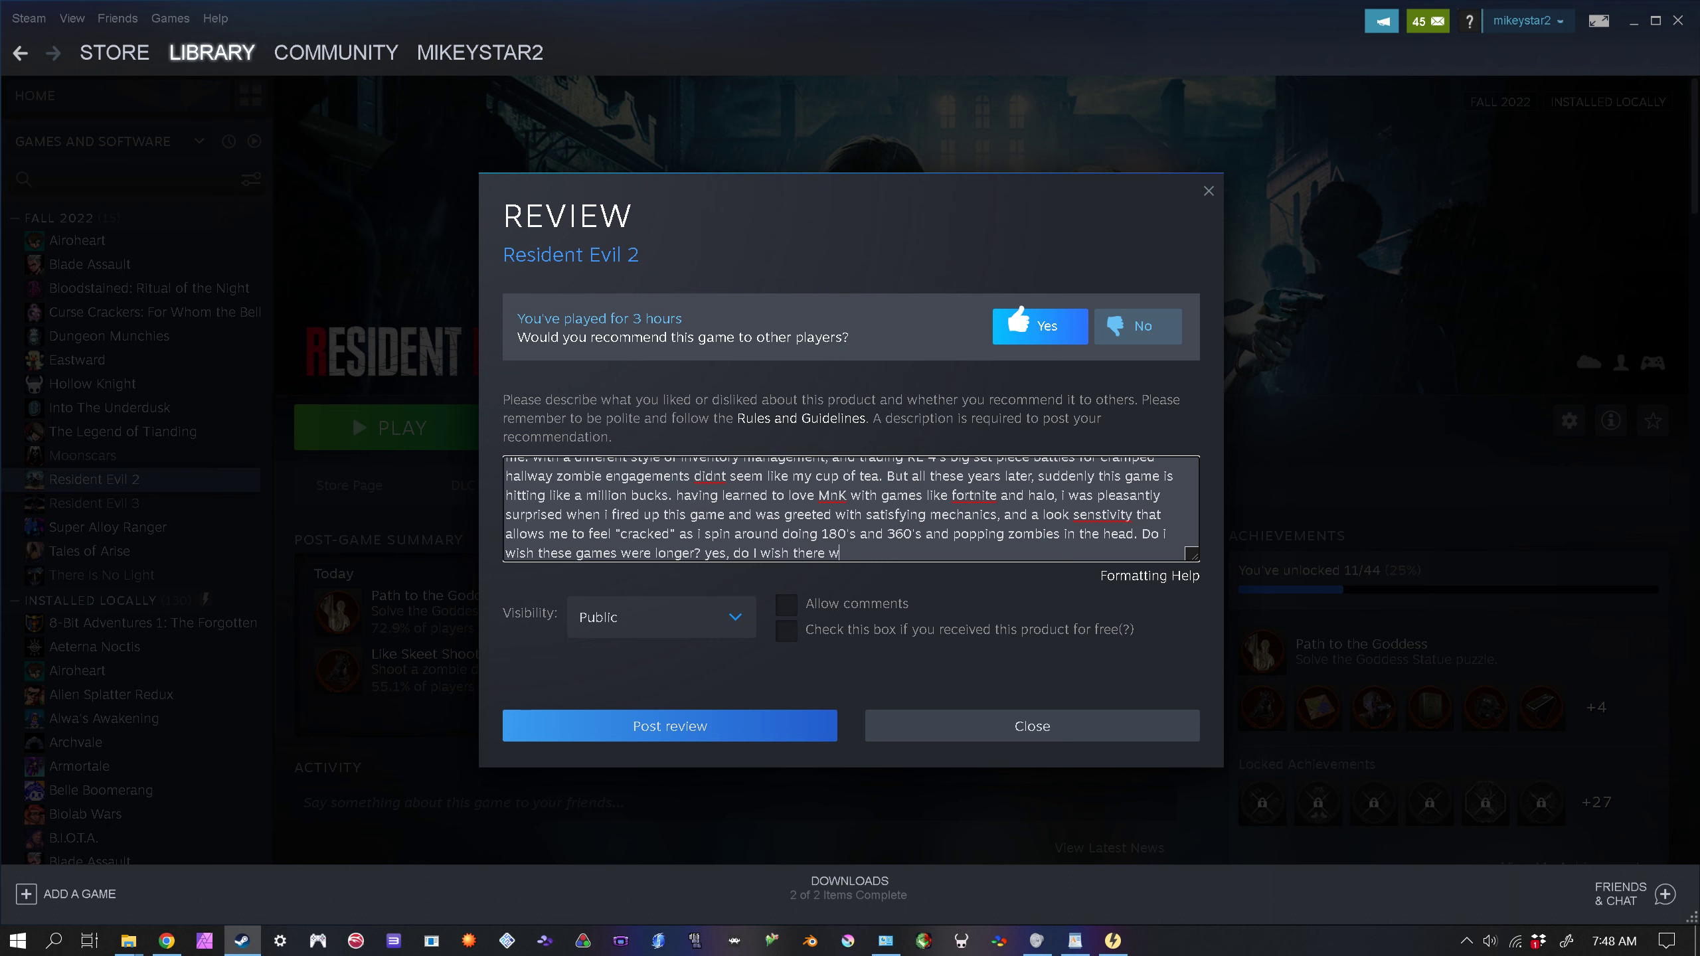
pyautogui.write('as more of them')
pyautogui.write('? yes')
# Step: Continue the review with "do I wish there were more outdoor adventures? yes. But honestly for 10 dollars"
pyautogui.write('. do I wis')
pyautogui.press('BackSpace')
pyautogui.write('do I wish there were more')
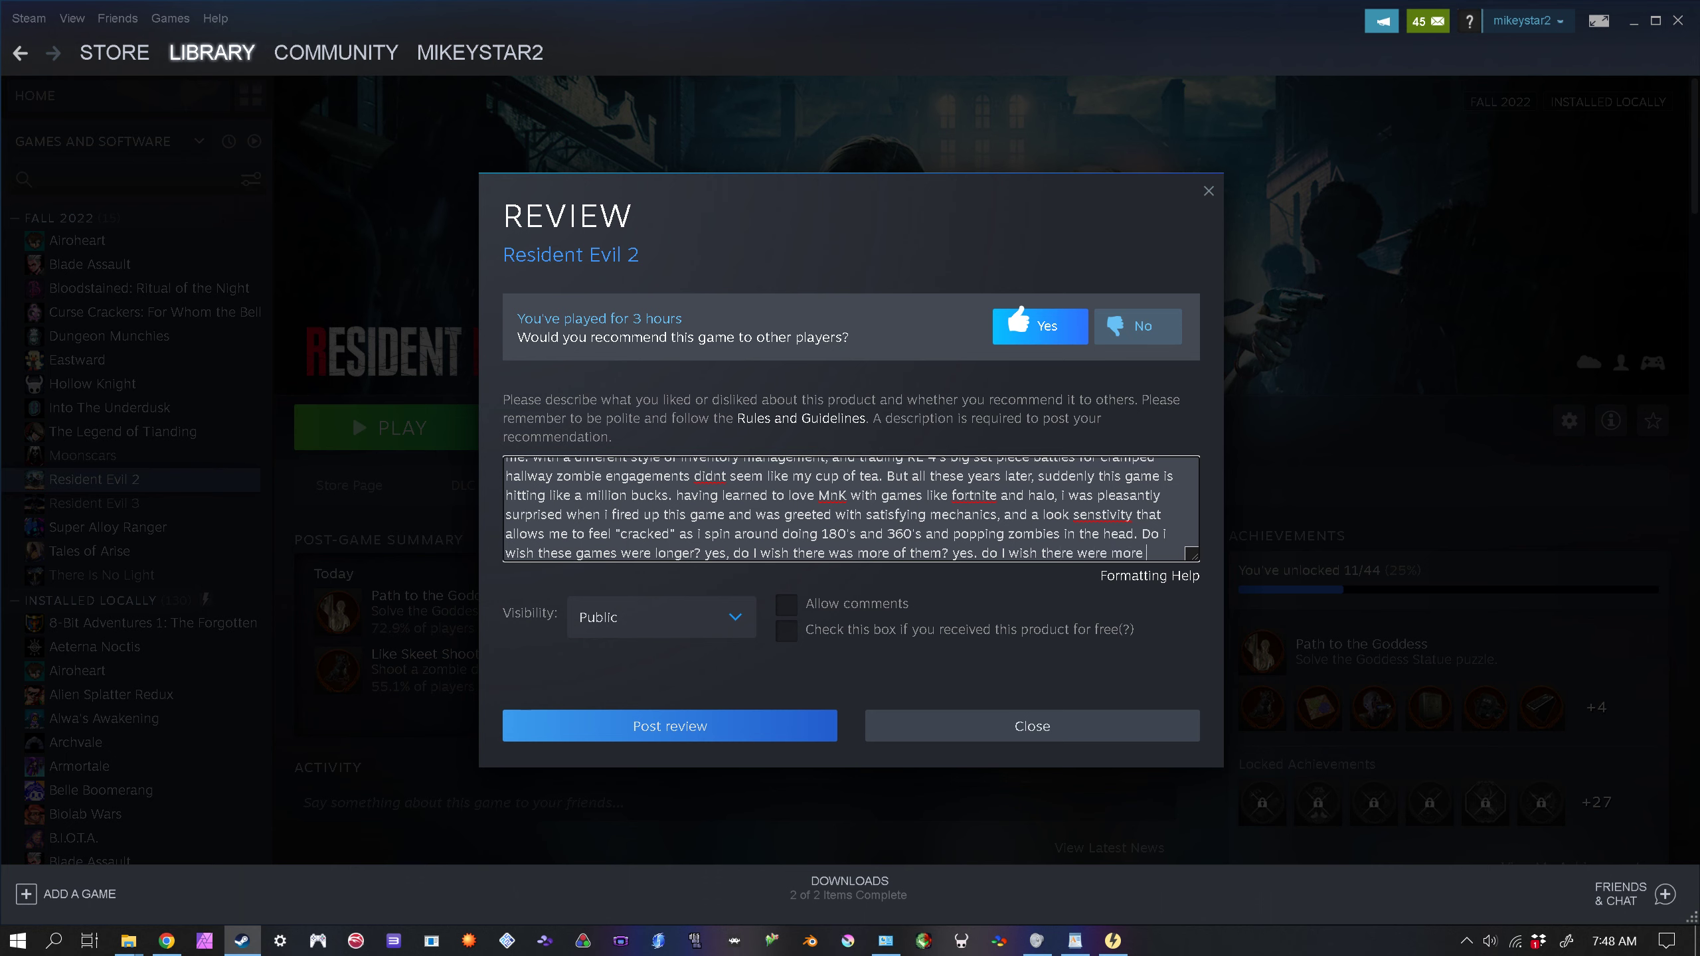
pyautogui.write(' outdoor a')
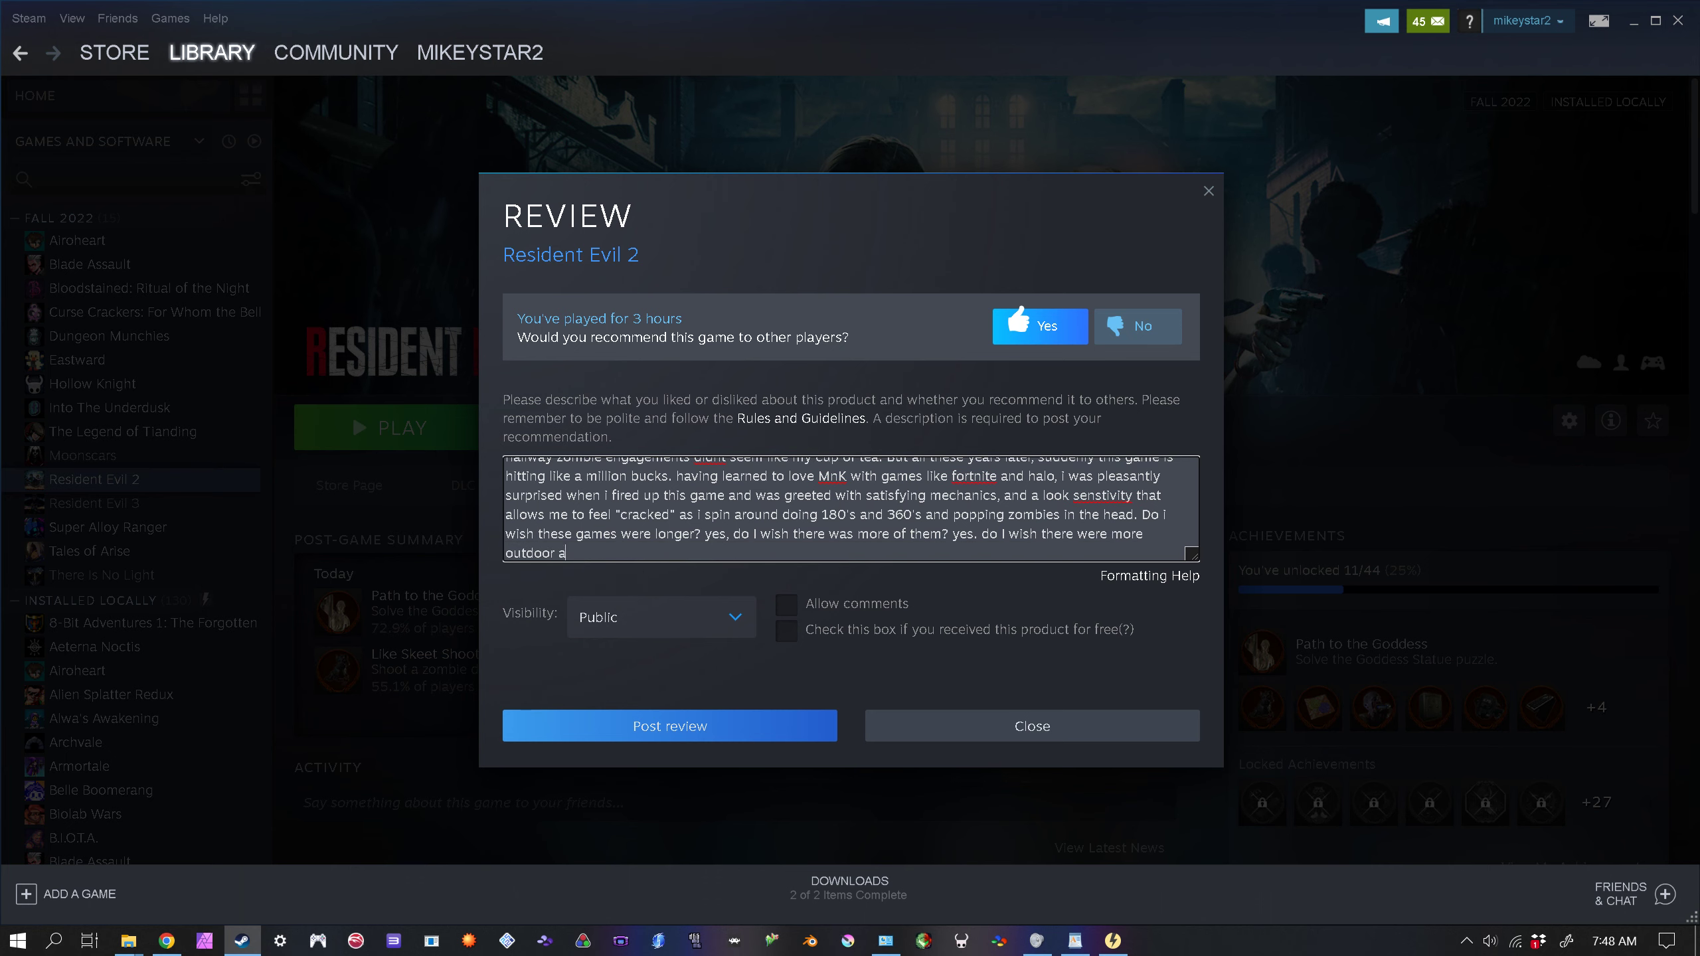
pyautogui.write('dventures? yes. But hones')
pyautogui.press('BackSpace')
pyautogui.write('y')
pyautogui.write('tly ')
pyautogui.write('fot')
pyautogui.write(' 10 doll')
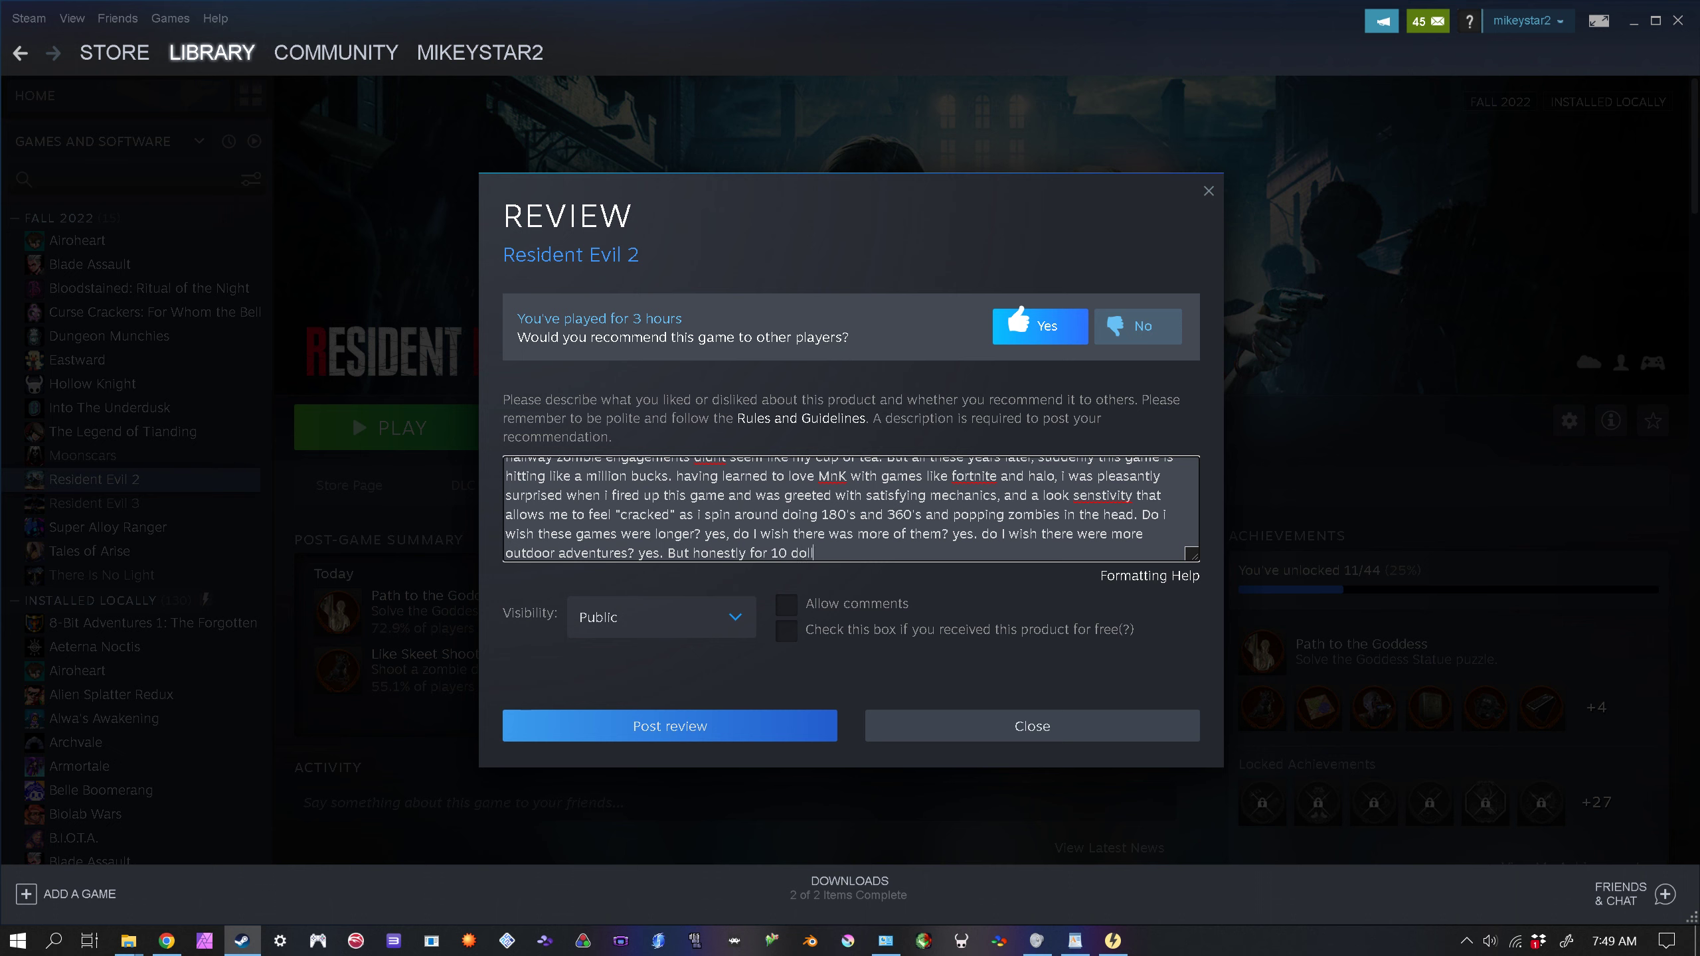
# Step: Add to the review "this is a 10/10. i find it extremely scary and satisfying to try and hold onto your supply of loots."
pyautogui.write('ars. this is a 10/10. i f')
pyautogui.write('ind it extremely scary and satisfy')
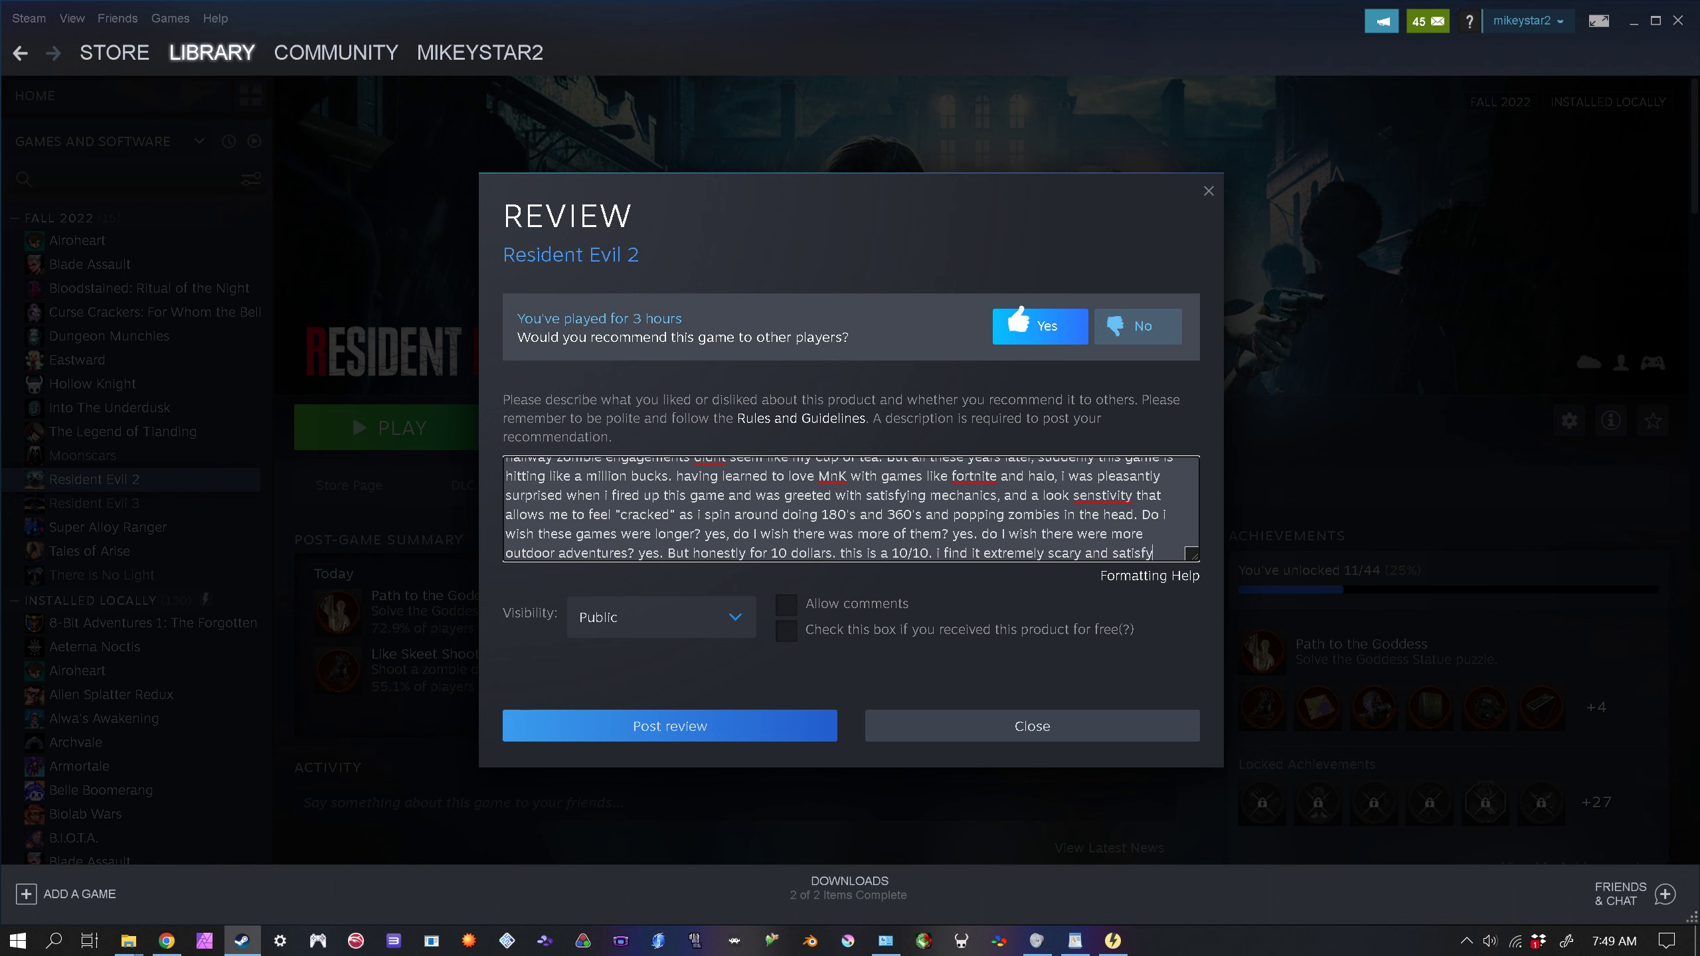
pyautogui.write('ing')
pyautogui.press('BackSpace')
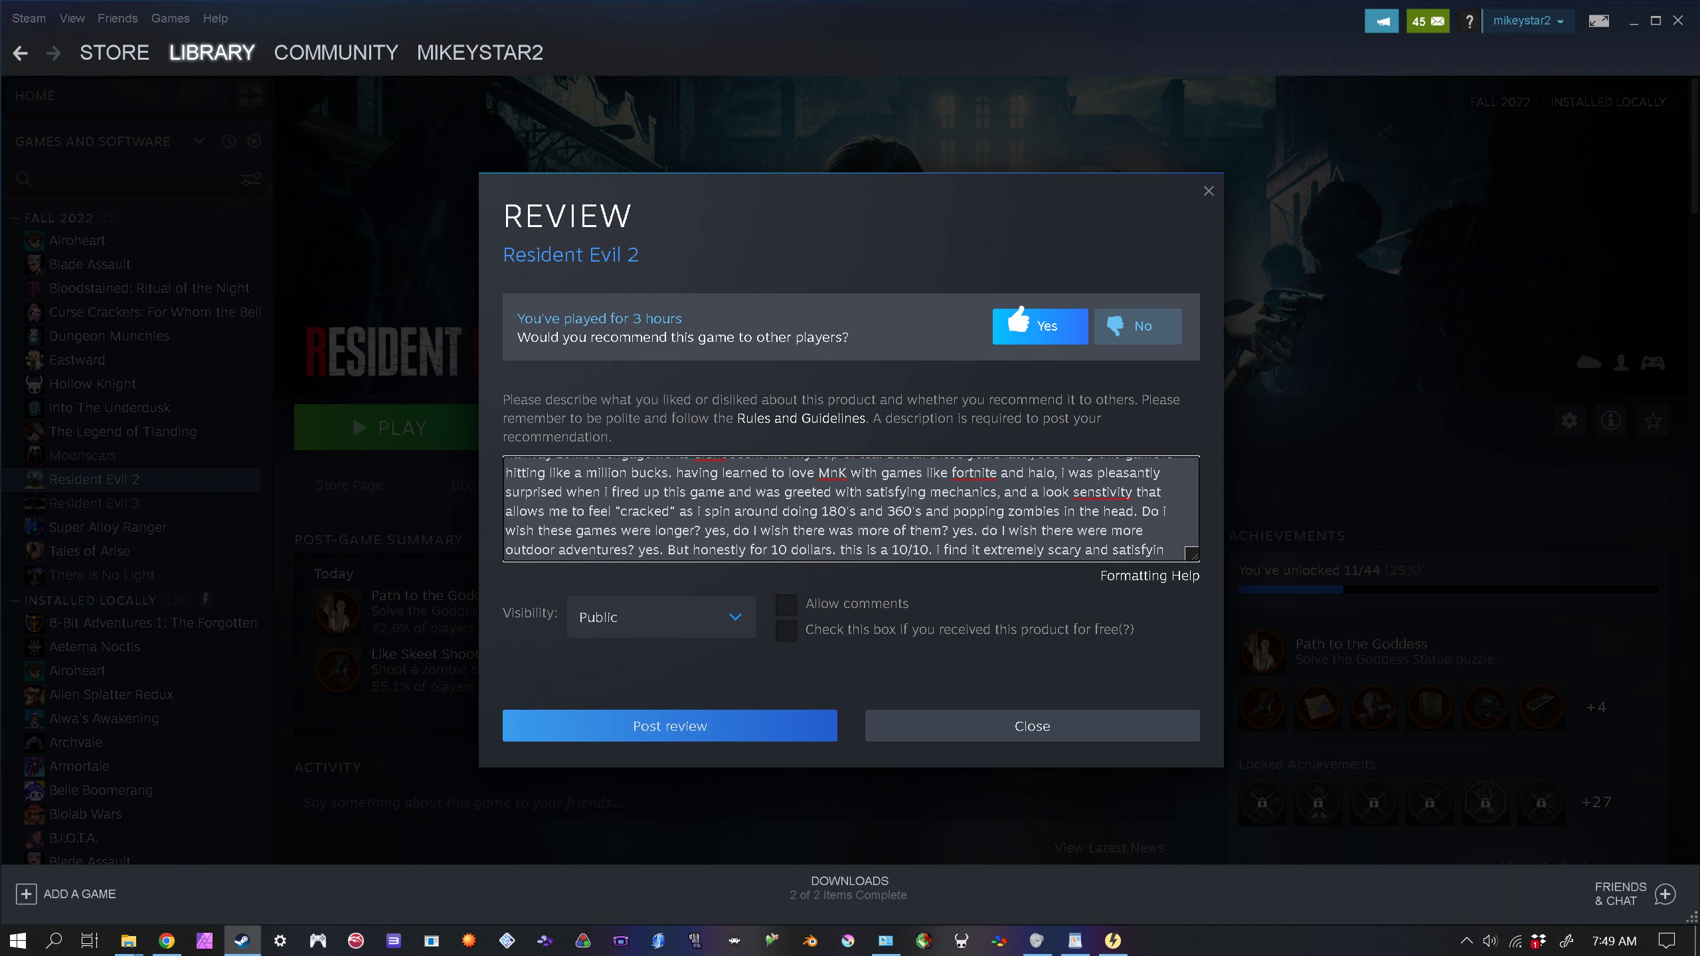
pyautogui.write('g to try a')
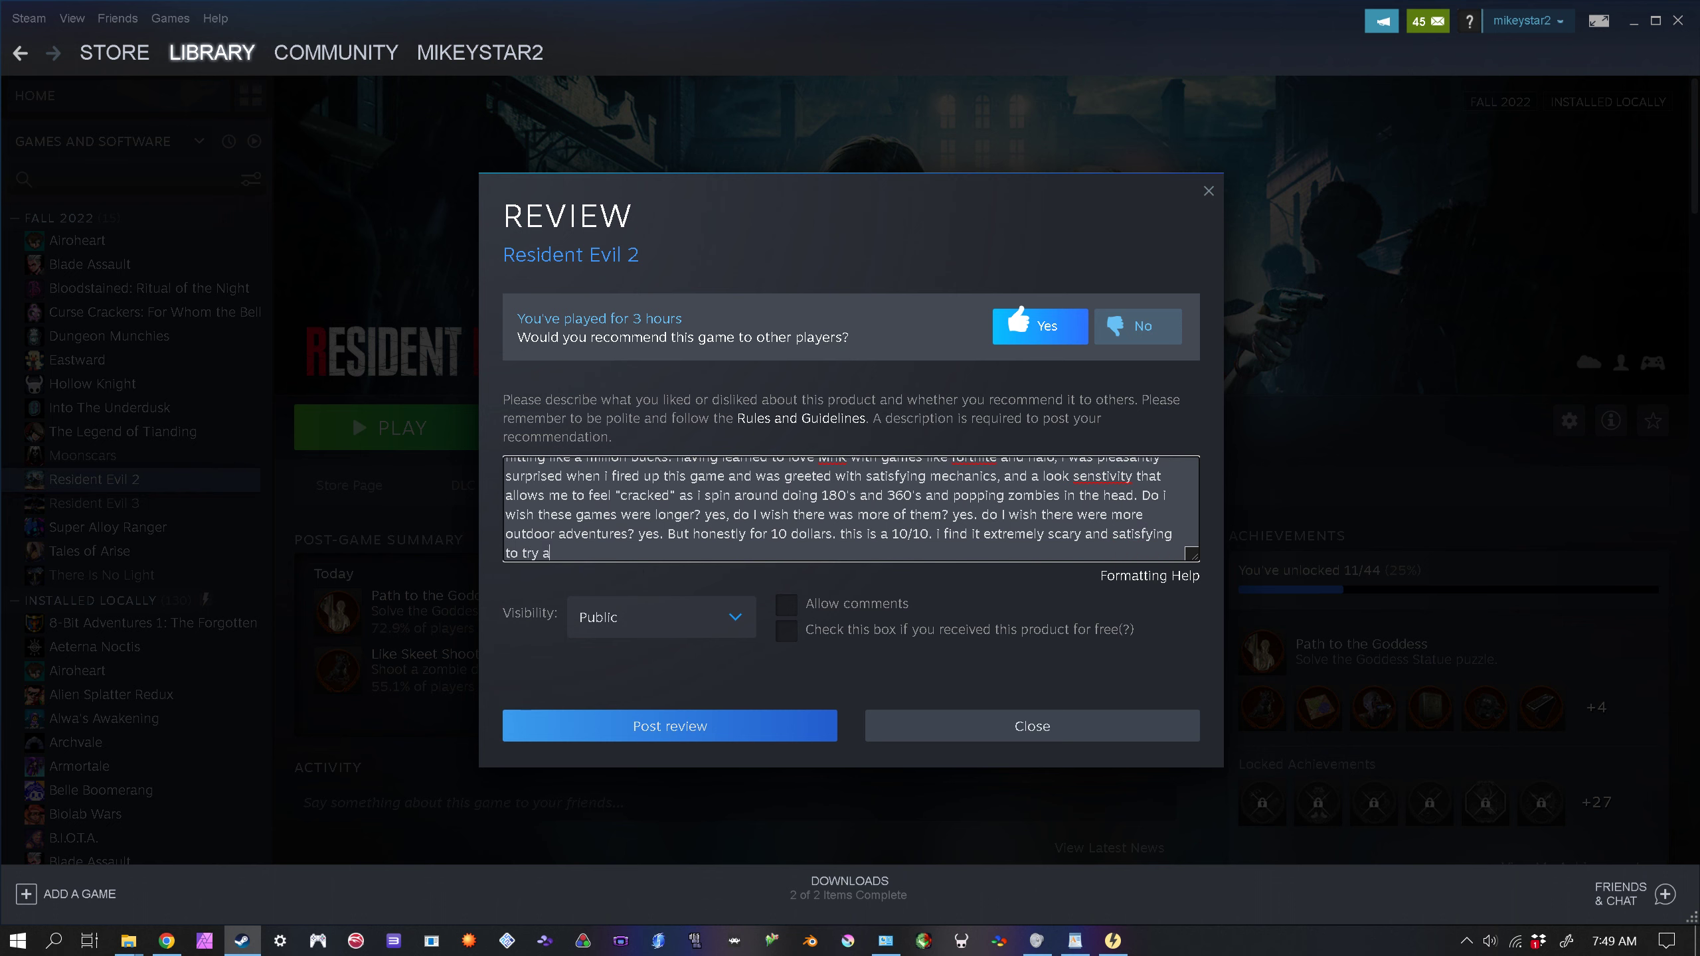
pyautogui.write('nd hold on ')
pyautogui.write('o your supply of lo')
pyautogui.press('BackSpace')
pyautogui.write('oots')
pyautogui.write('s. I ho')
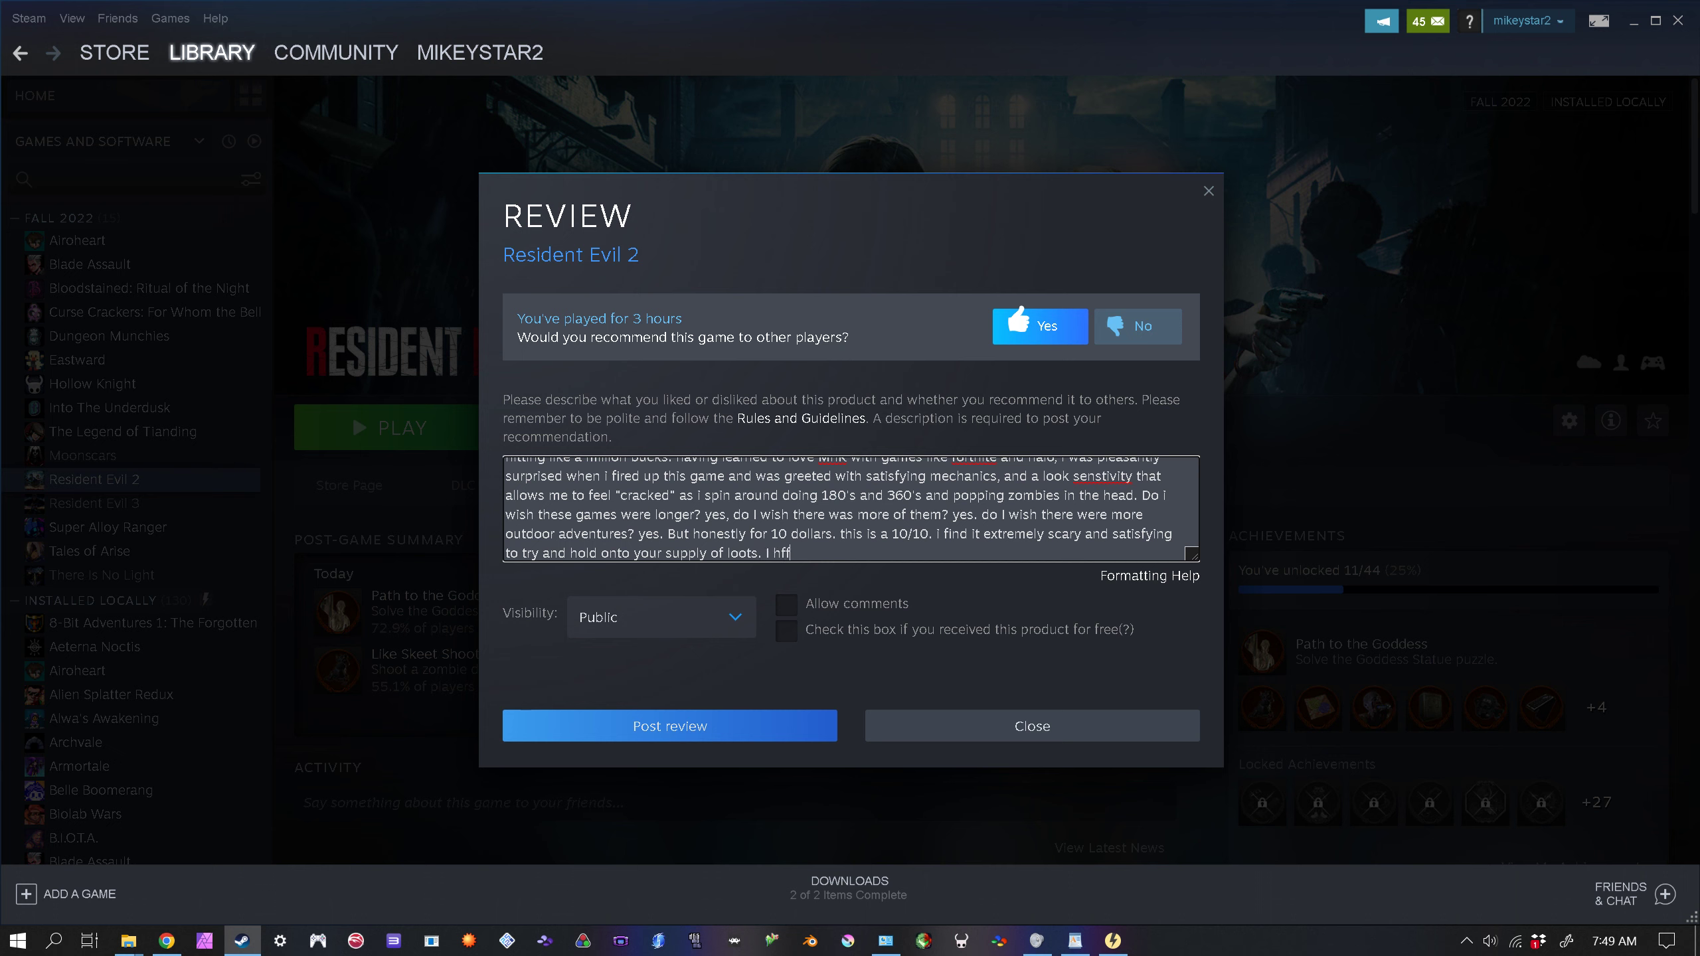
# Step: End the review with "I hope RE4 remake i fully fleshed out, and i hope capcom continues pumping out sequels to both the remake series, and RE Village"
pyautogui.write('pe')
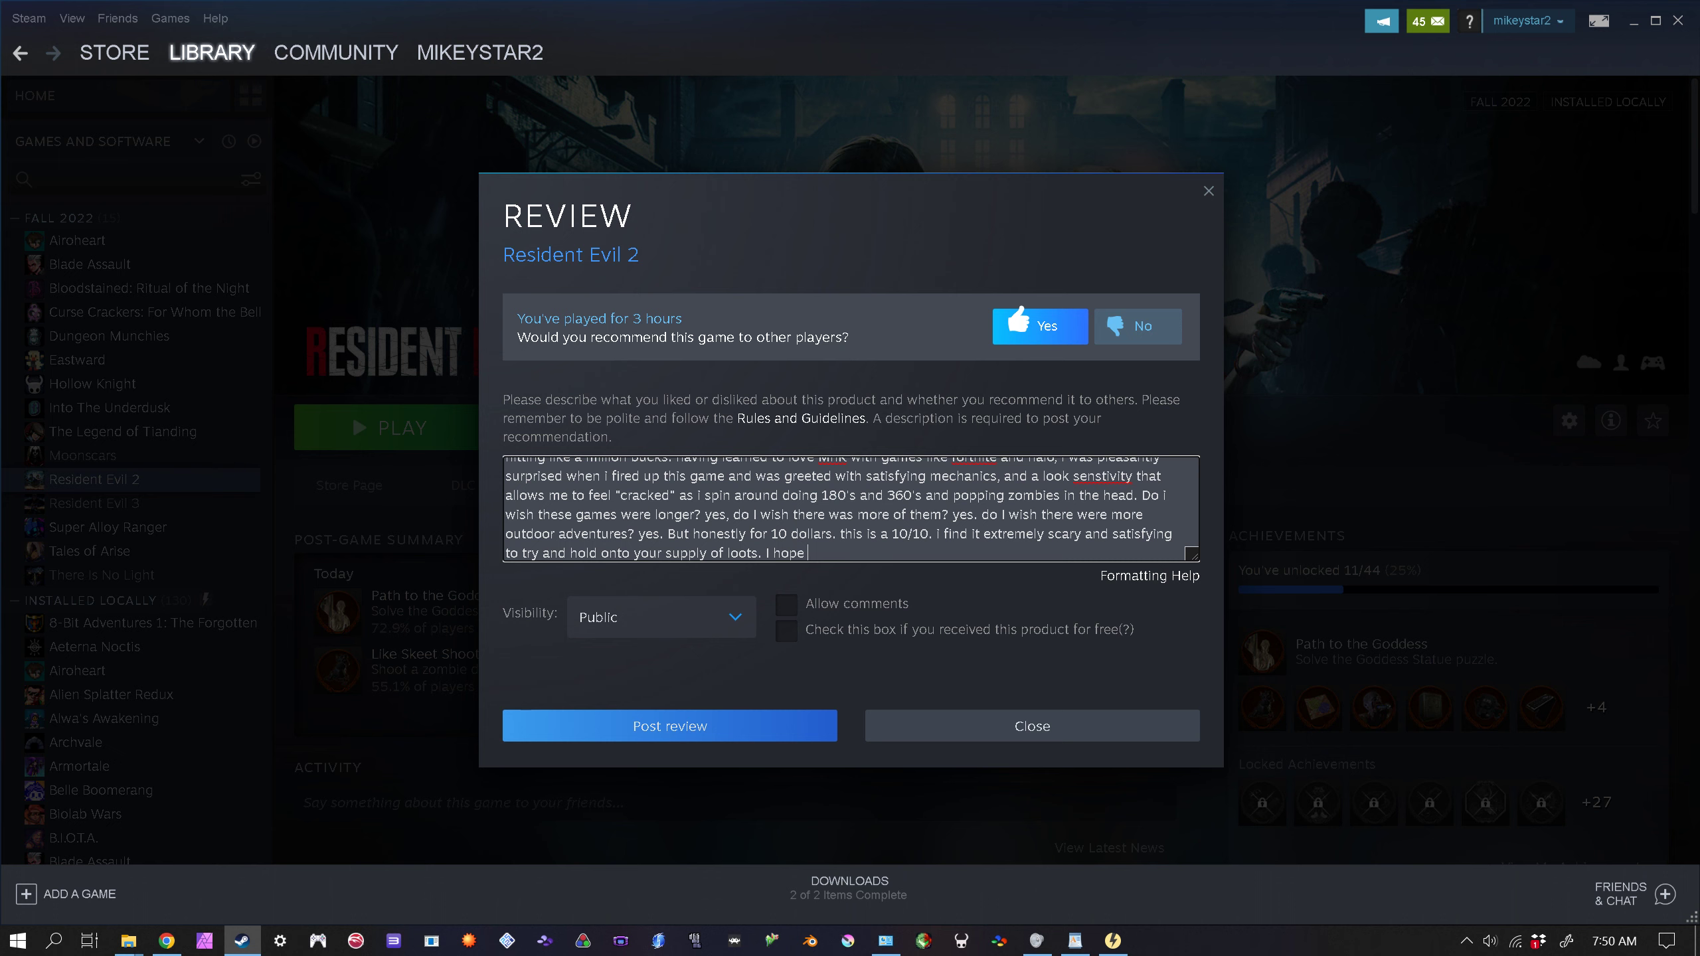
pyautogui.write('RE4 remake i fully fleshed out, and i ho')
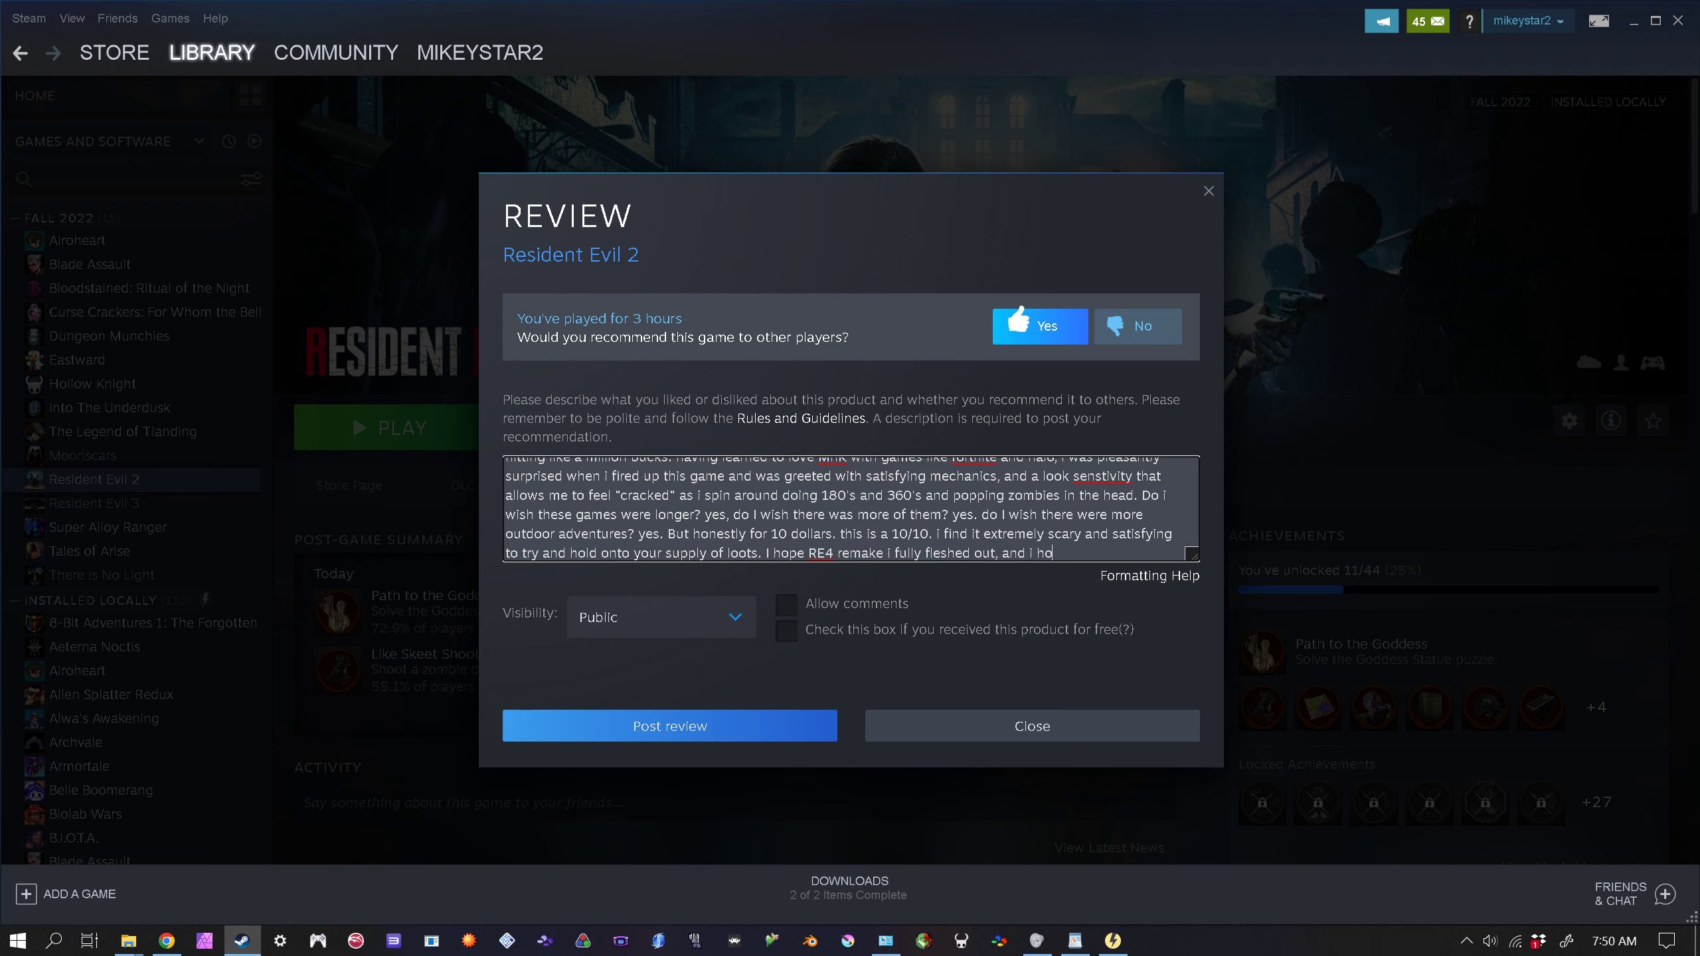
pyautogui.write('pe capcom continues c')
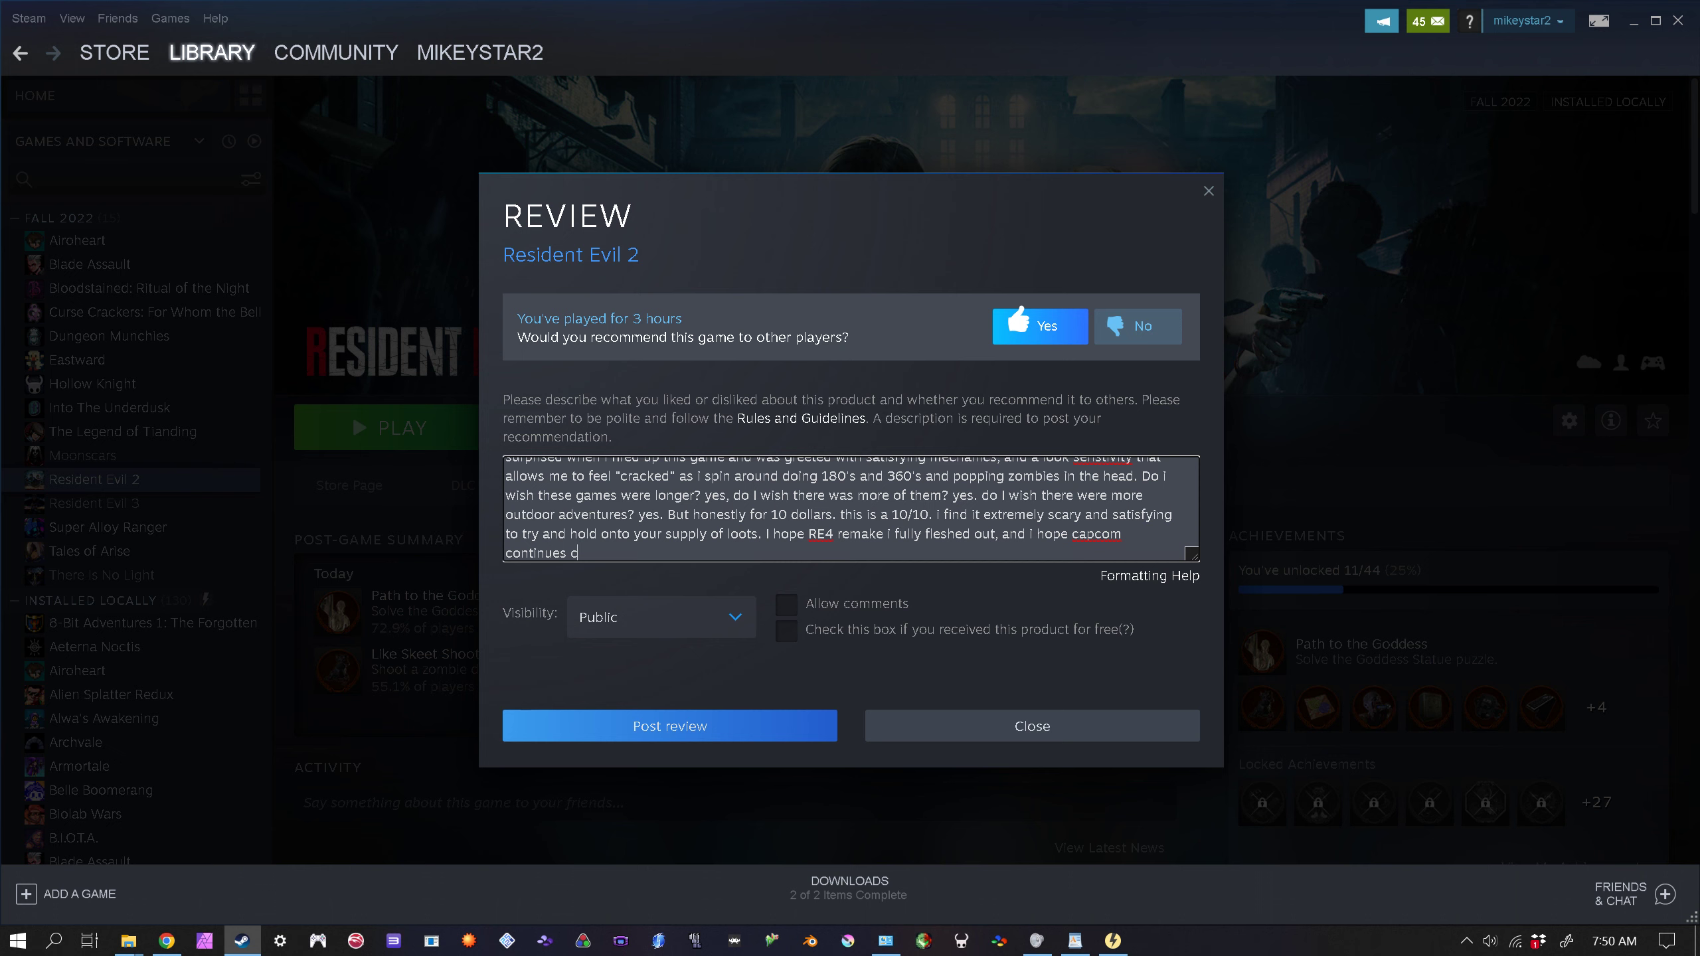
pyautogui.press('BackSpace')
pyautogui.write('pumping uout sequw')
pyautogui.press('BackSpace')
pyautogui.write('els')
pyautogui.write('to both the remake series, and')
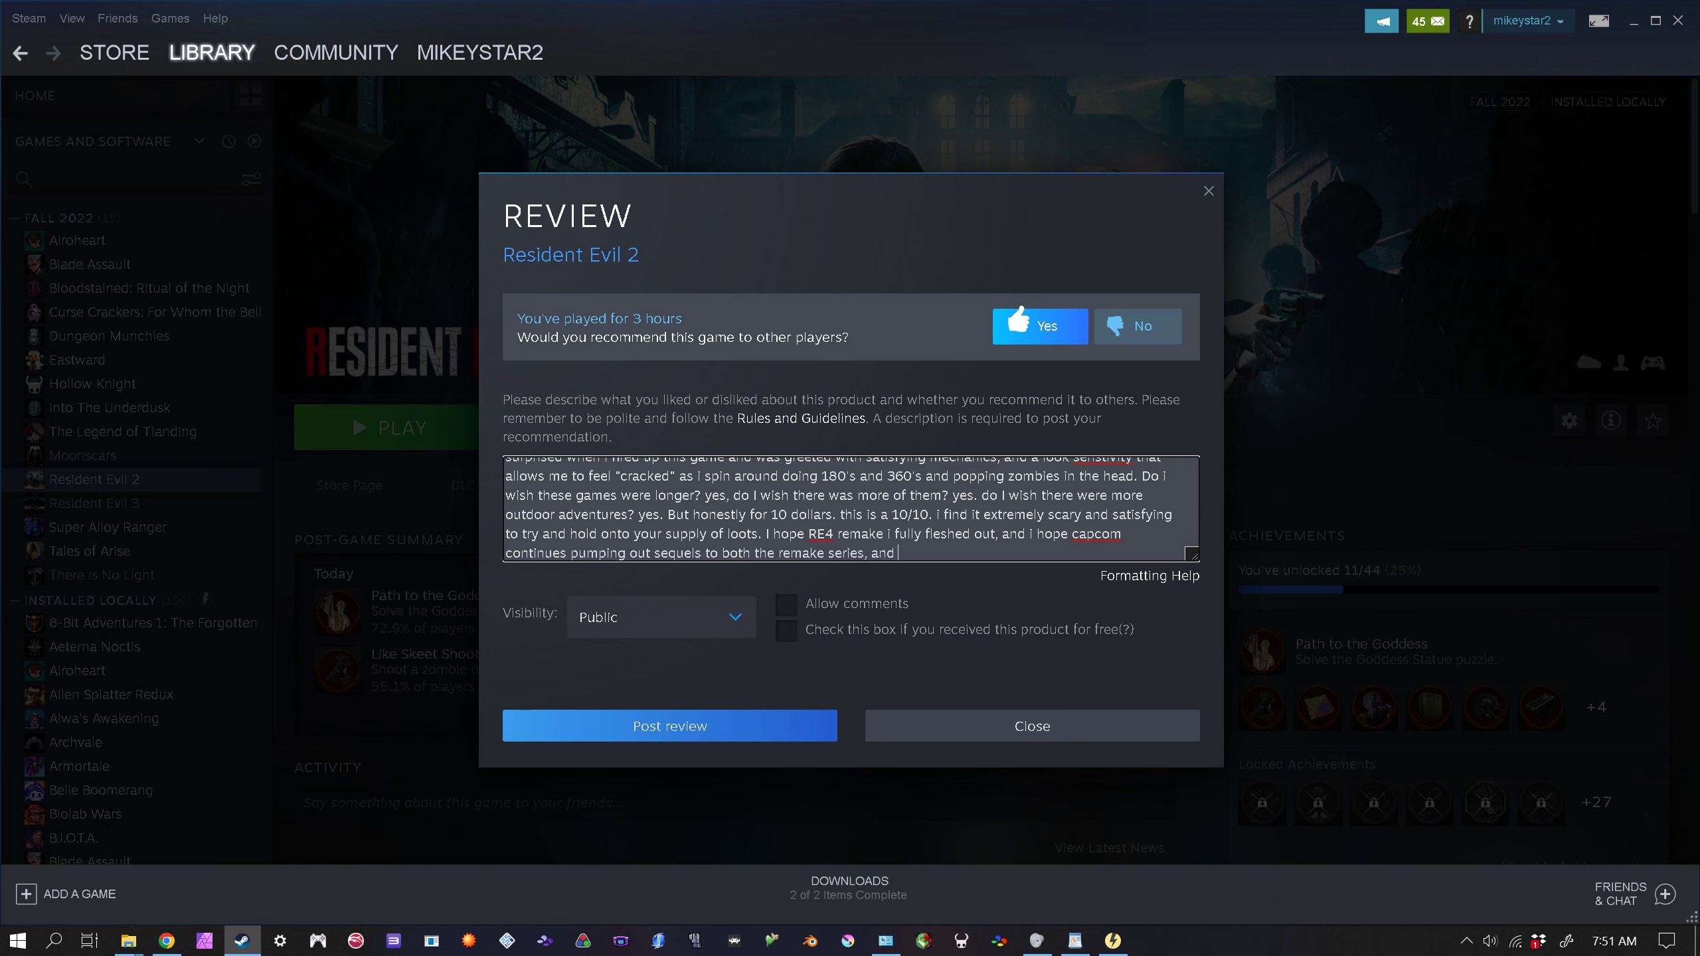
pyautogui.write(' RE Village')
# Step: Allow comments on the Resident Evil 2 review, read the text through, and post it
pyautogui.click(800, 607)
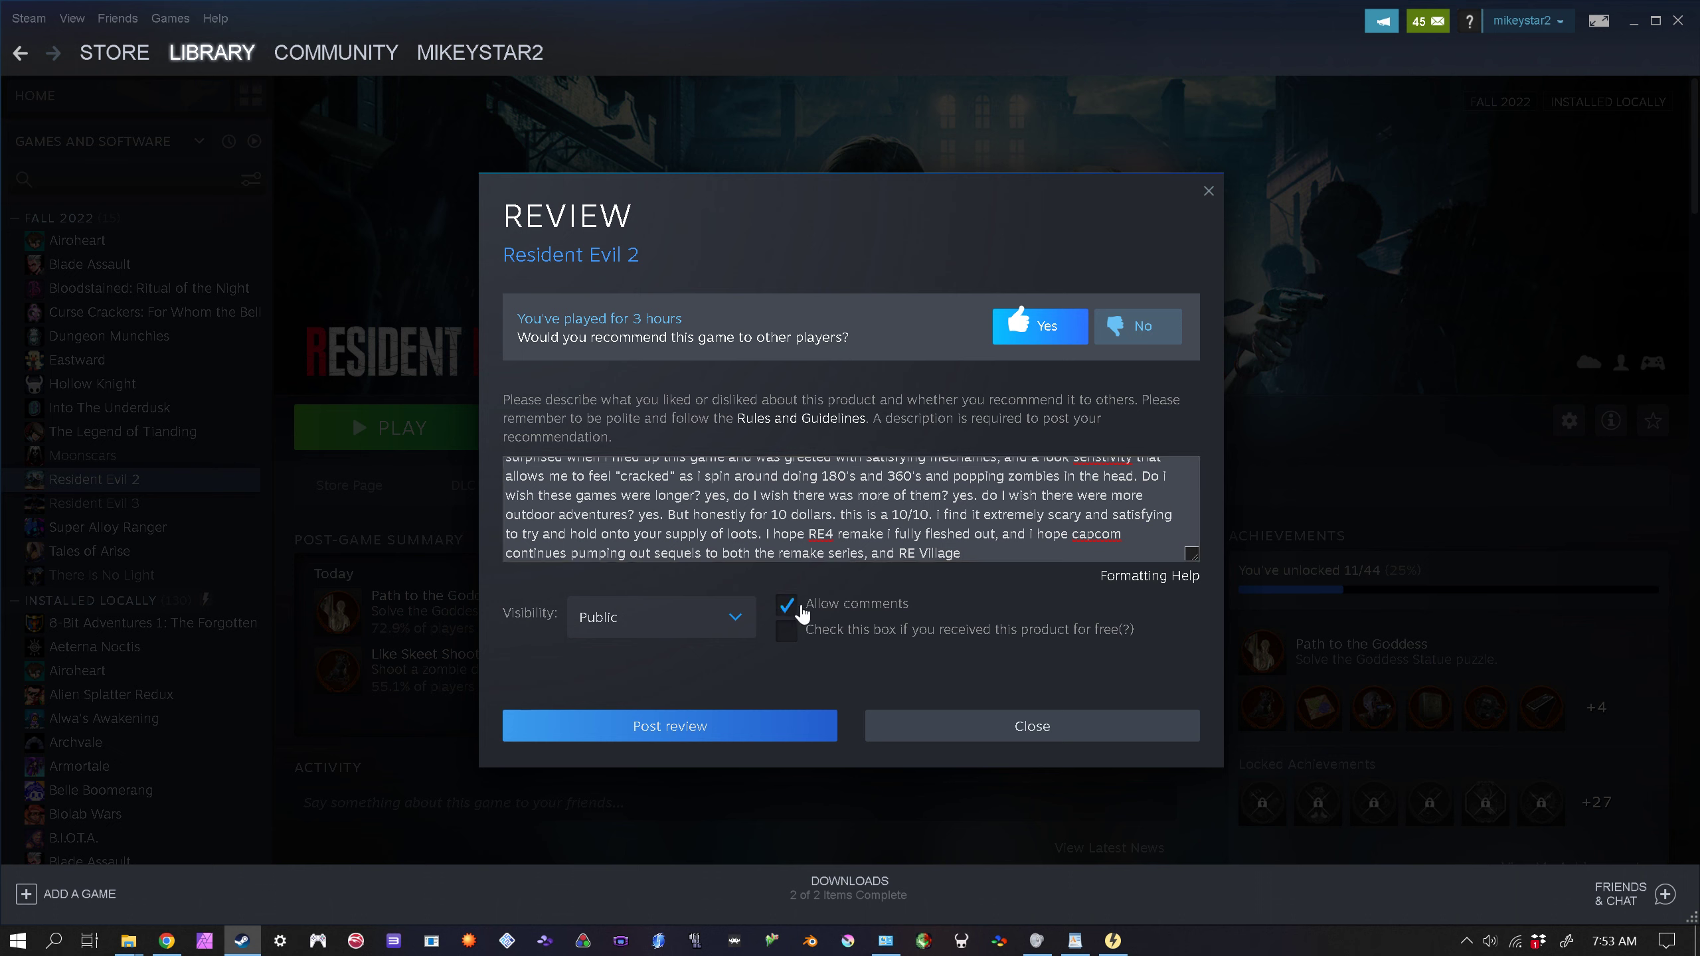
pyautogui.moveTo(981, 643)
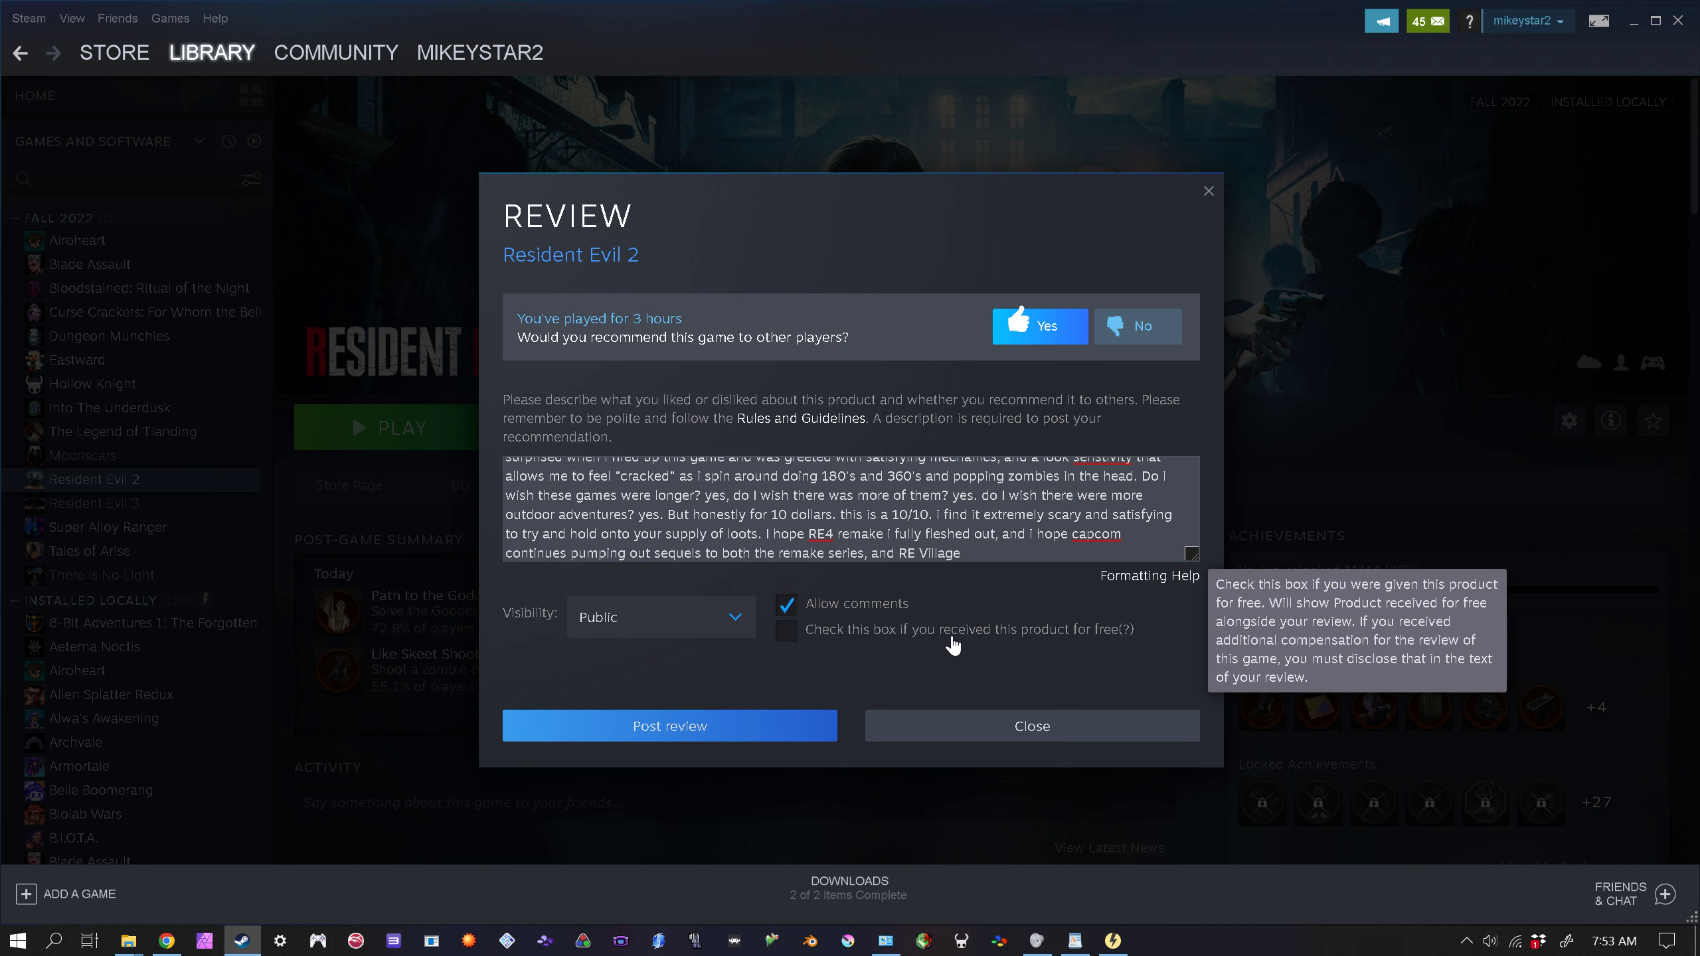
pyautogui.scroll(3, 850, 508)
pyautogui.scroll(-2, 850, 509)
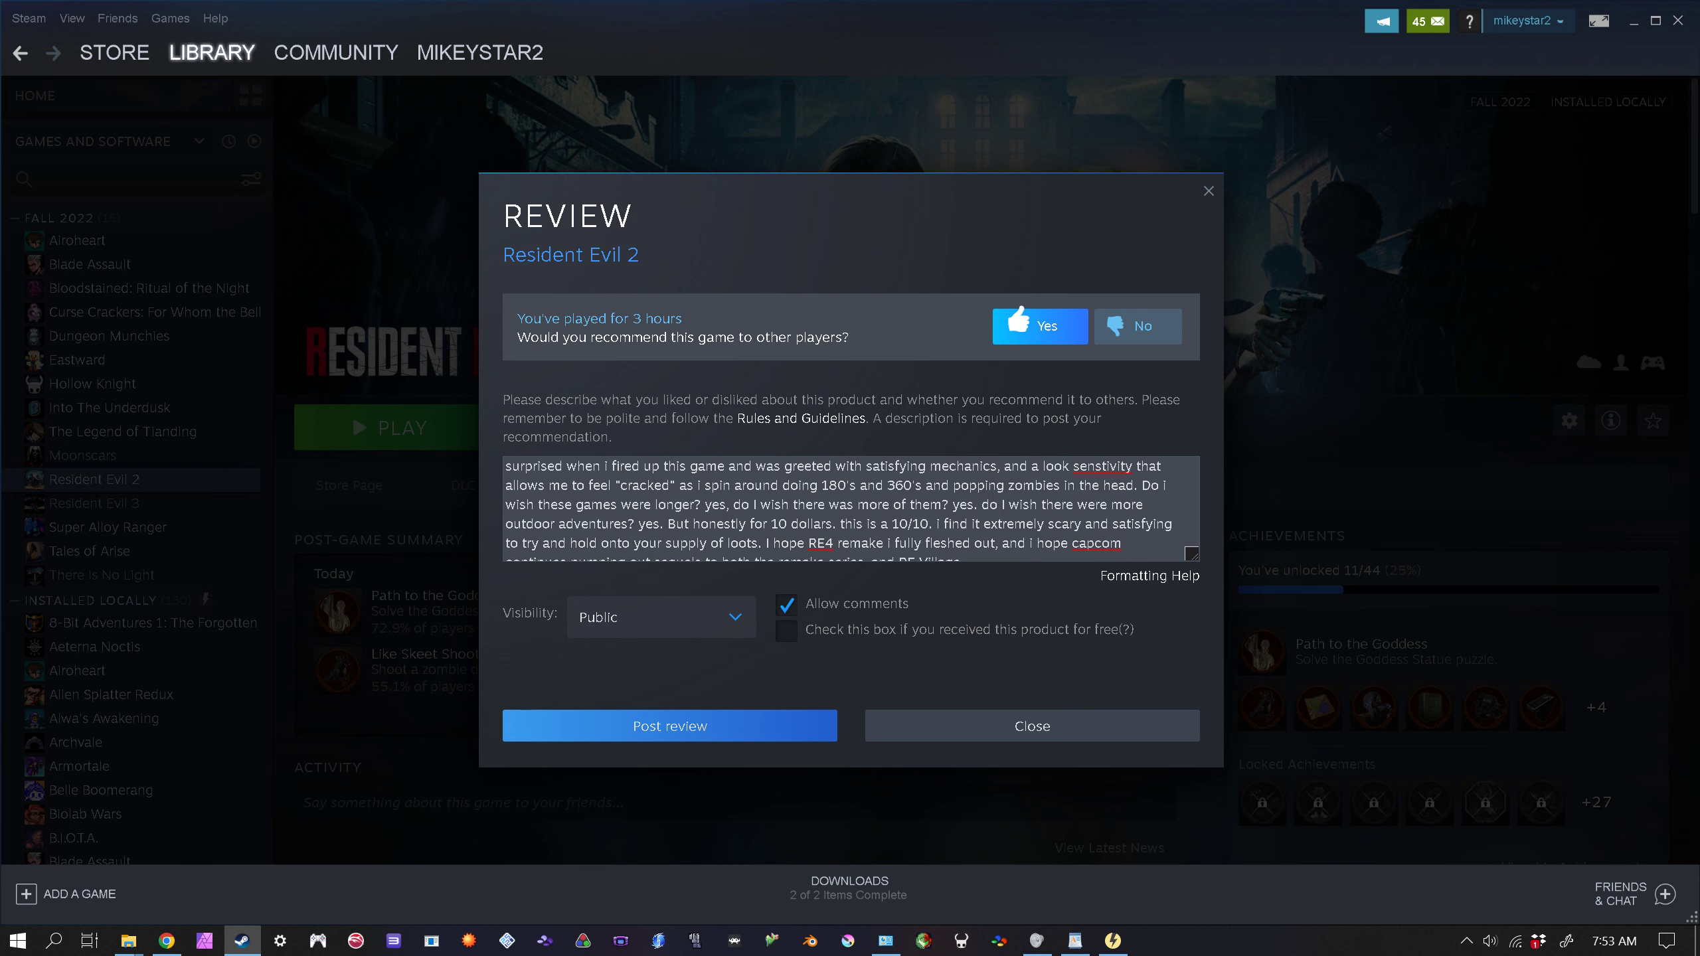
pyautogui.scroll(3, 850, 508)
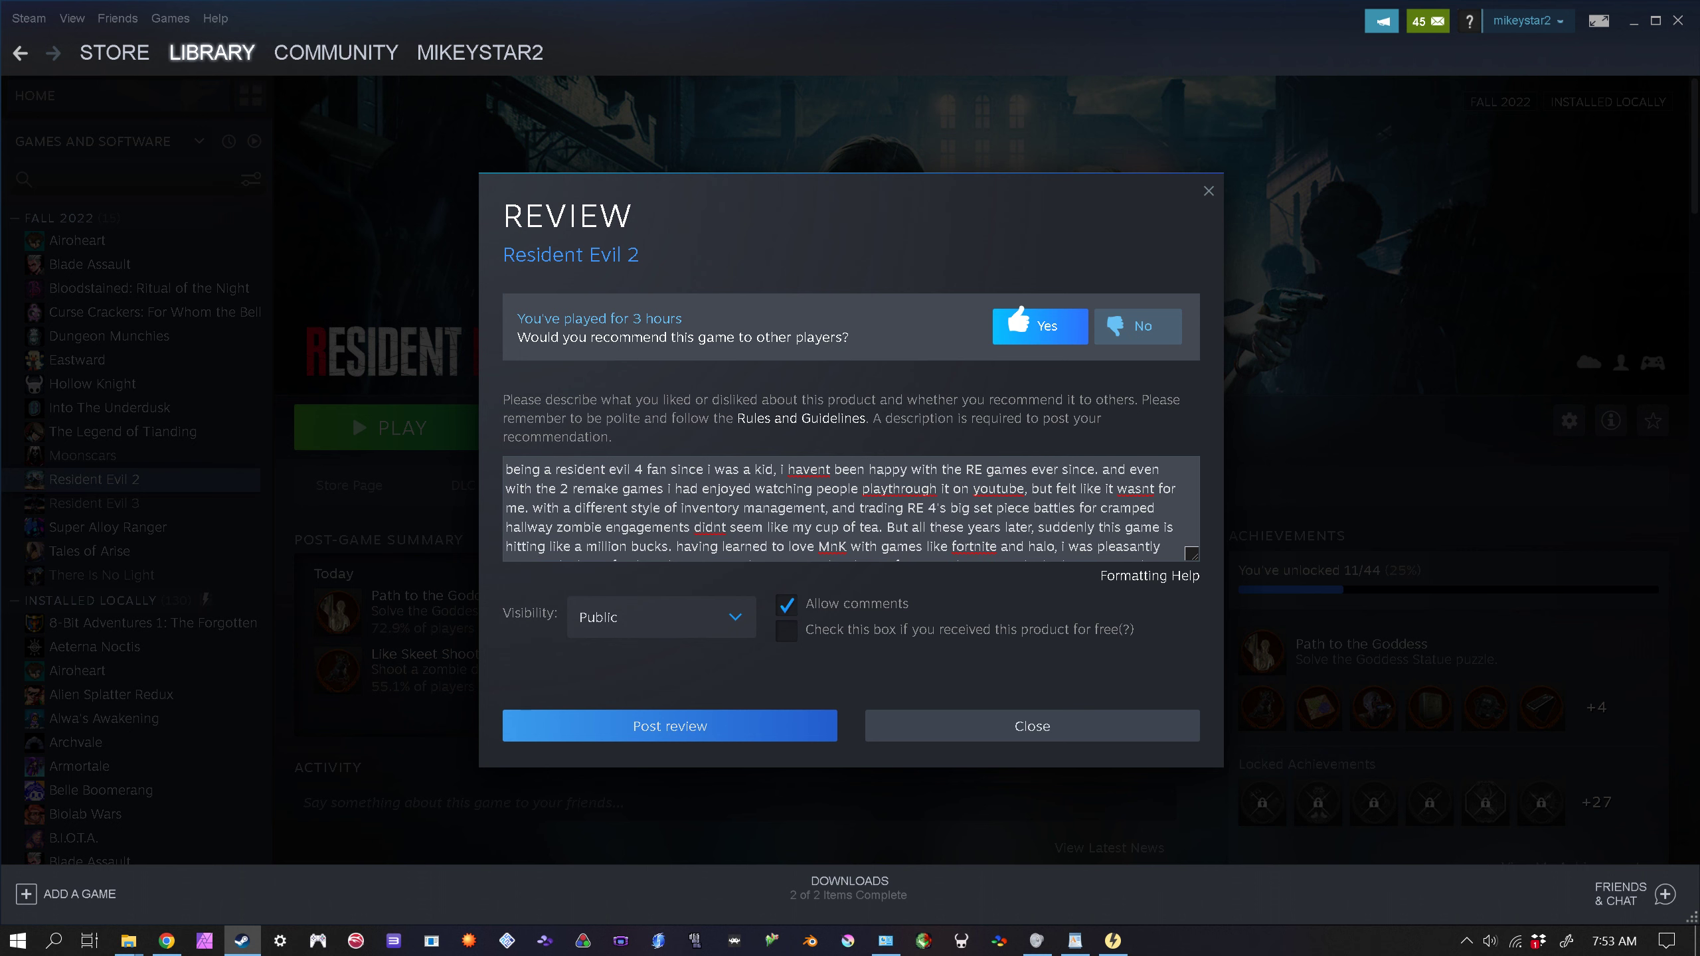
pyautogui.scroll(-5, 850, 508)
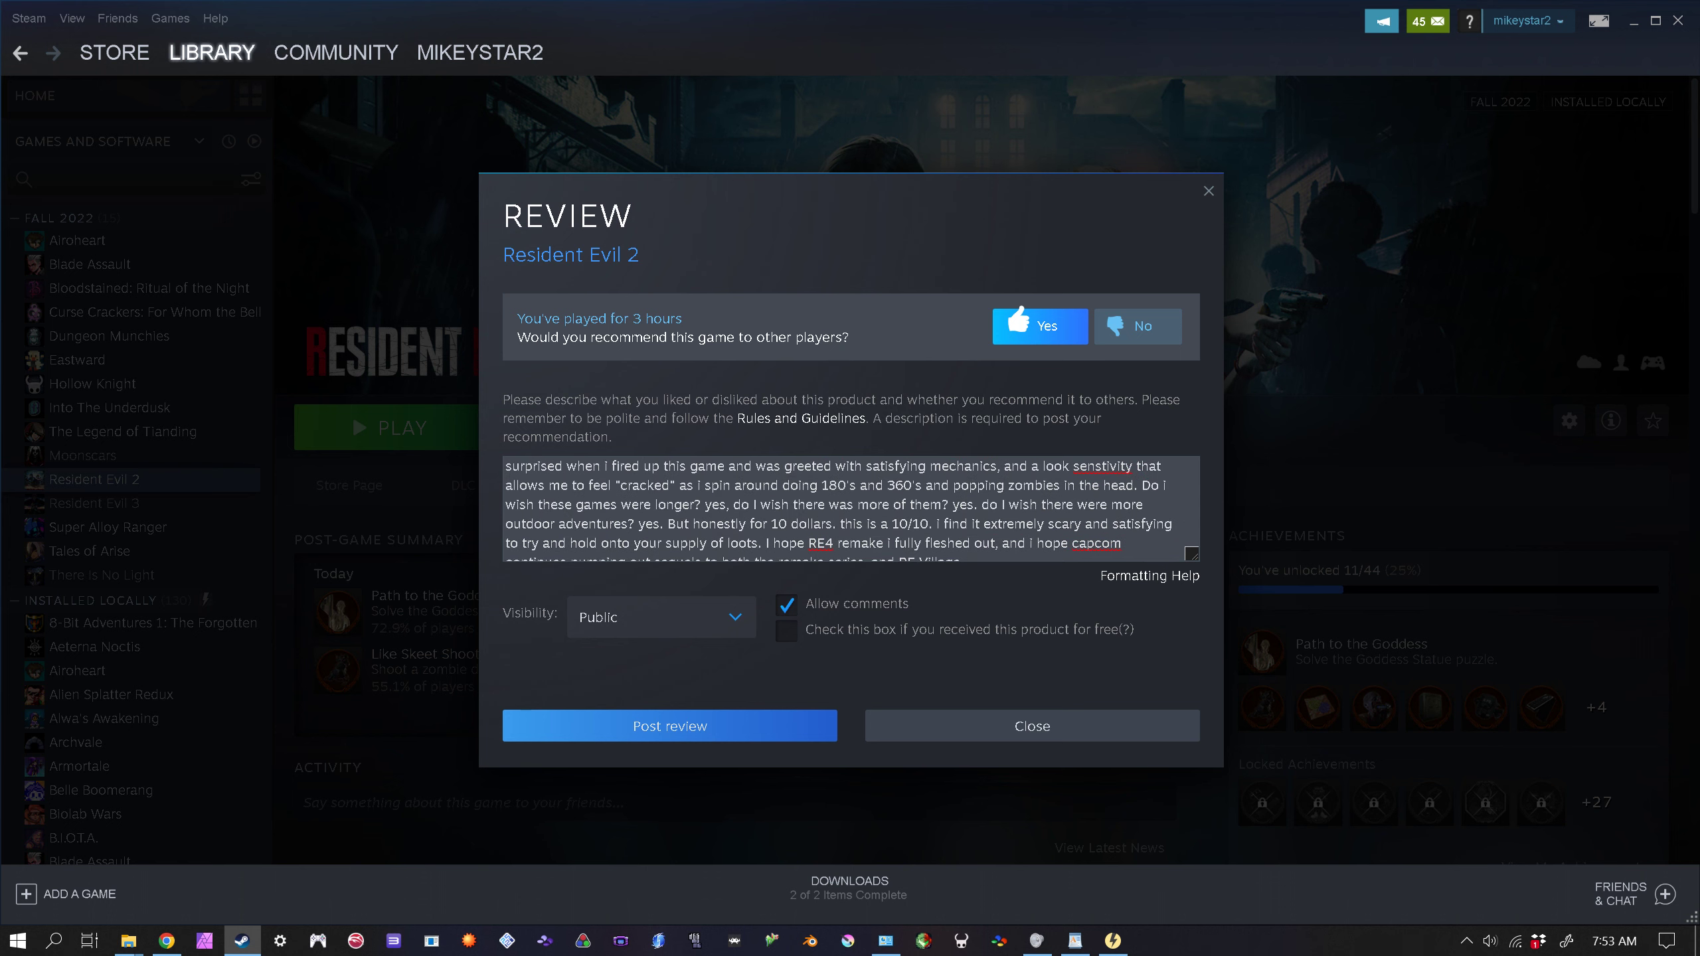
pyautogui.click(720, 713)
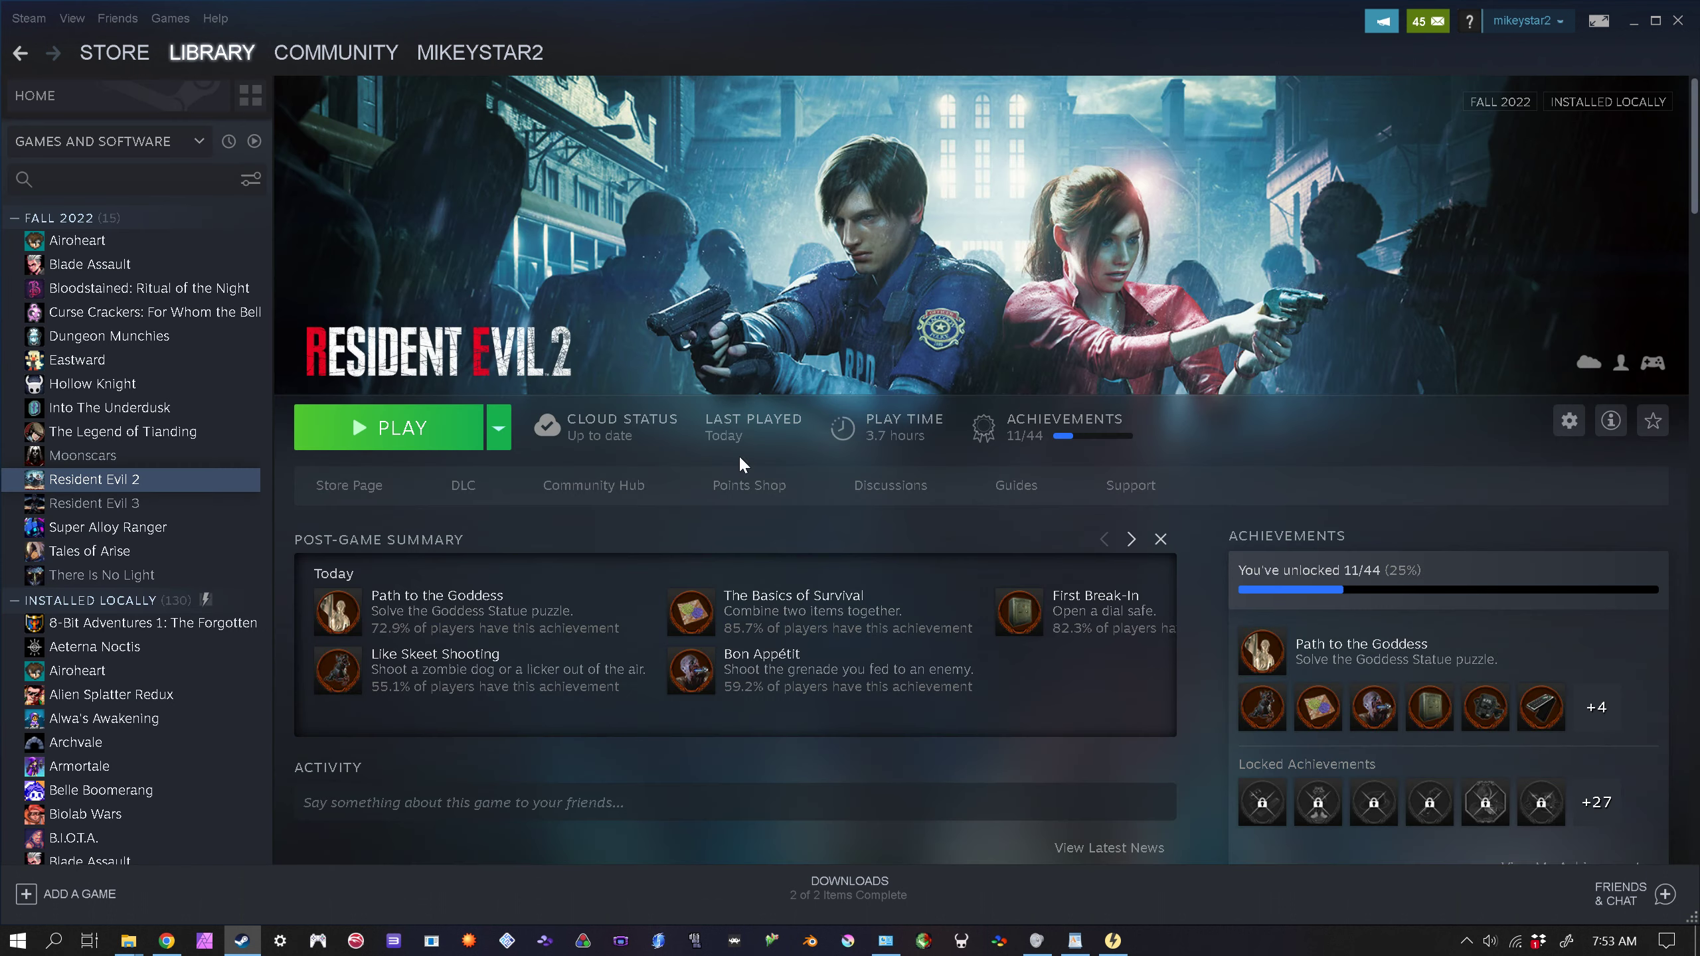